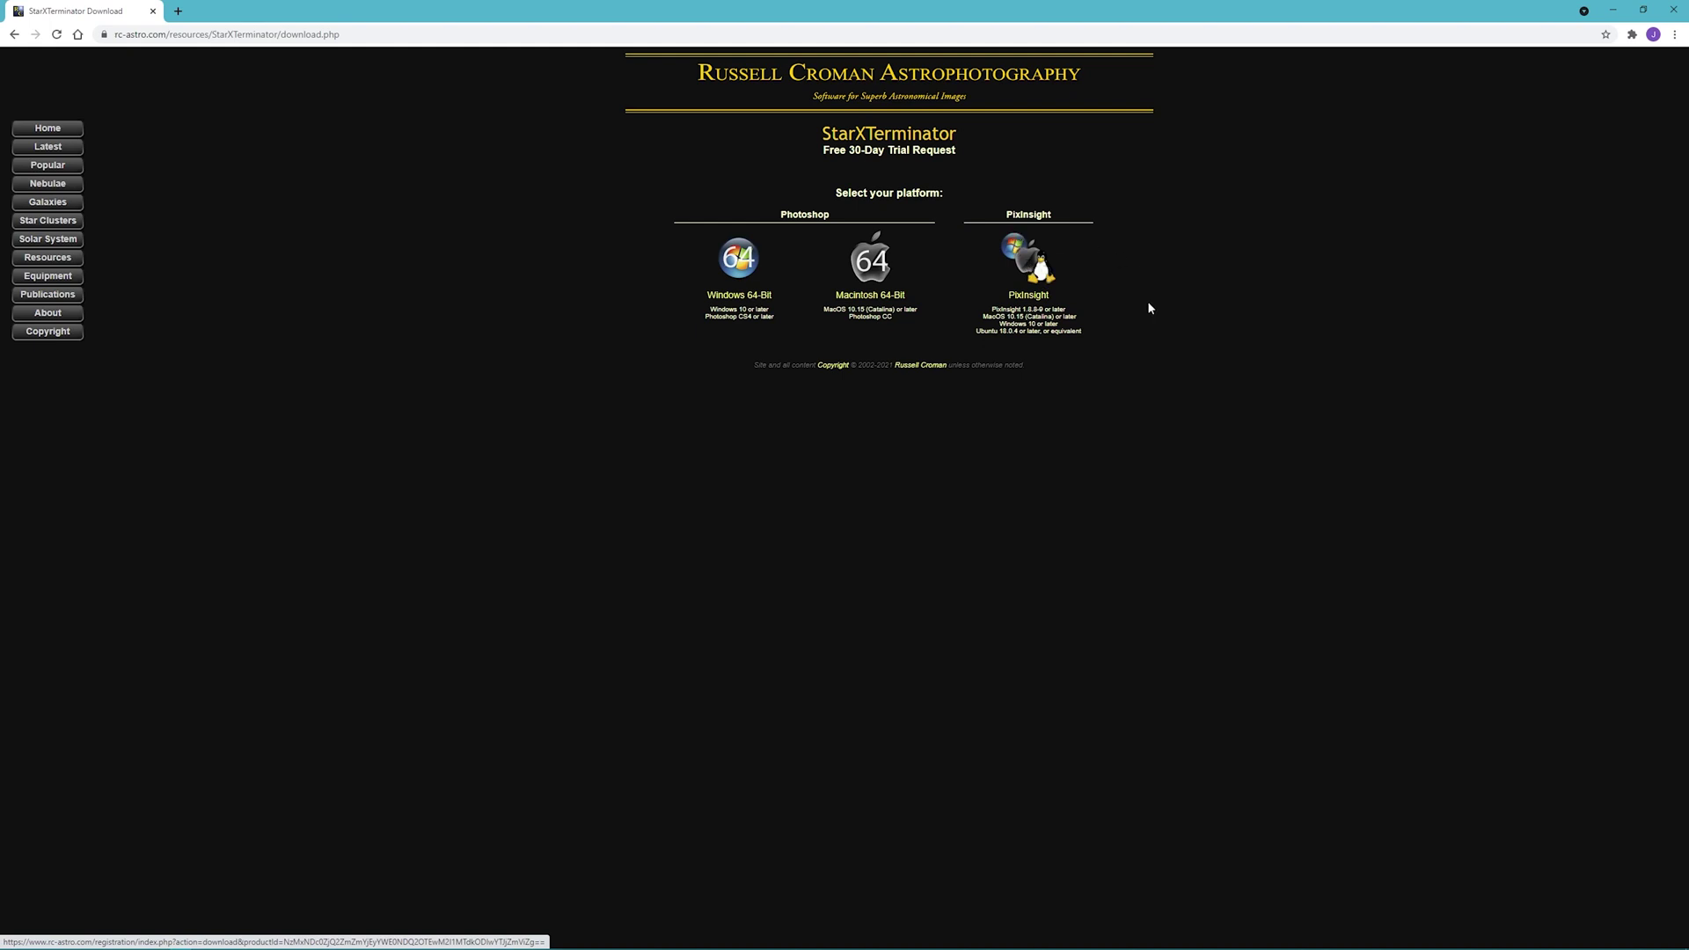
# Open the free trial request form for the PixInsight version of StarXTerminator and start on its e-mail address field
pyautogui.click(1039, 274)
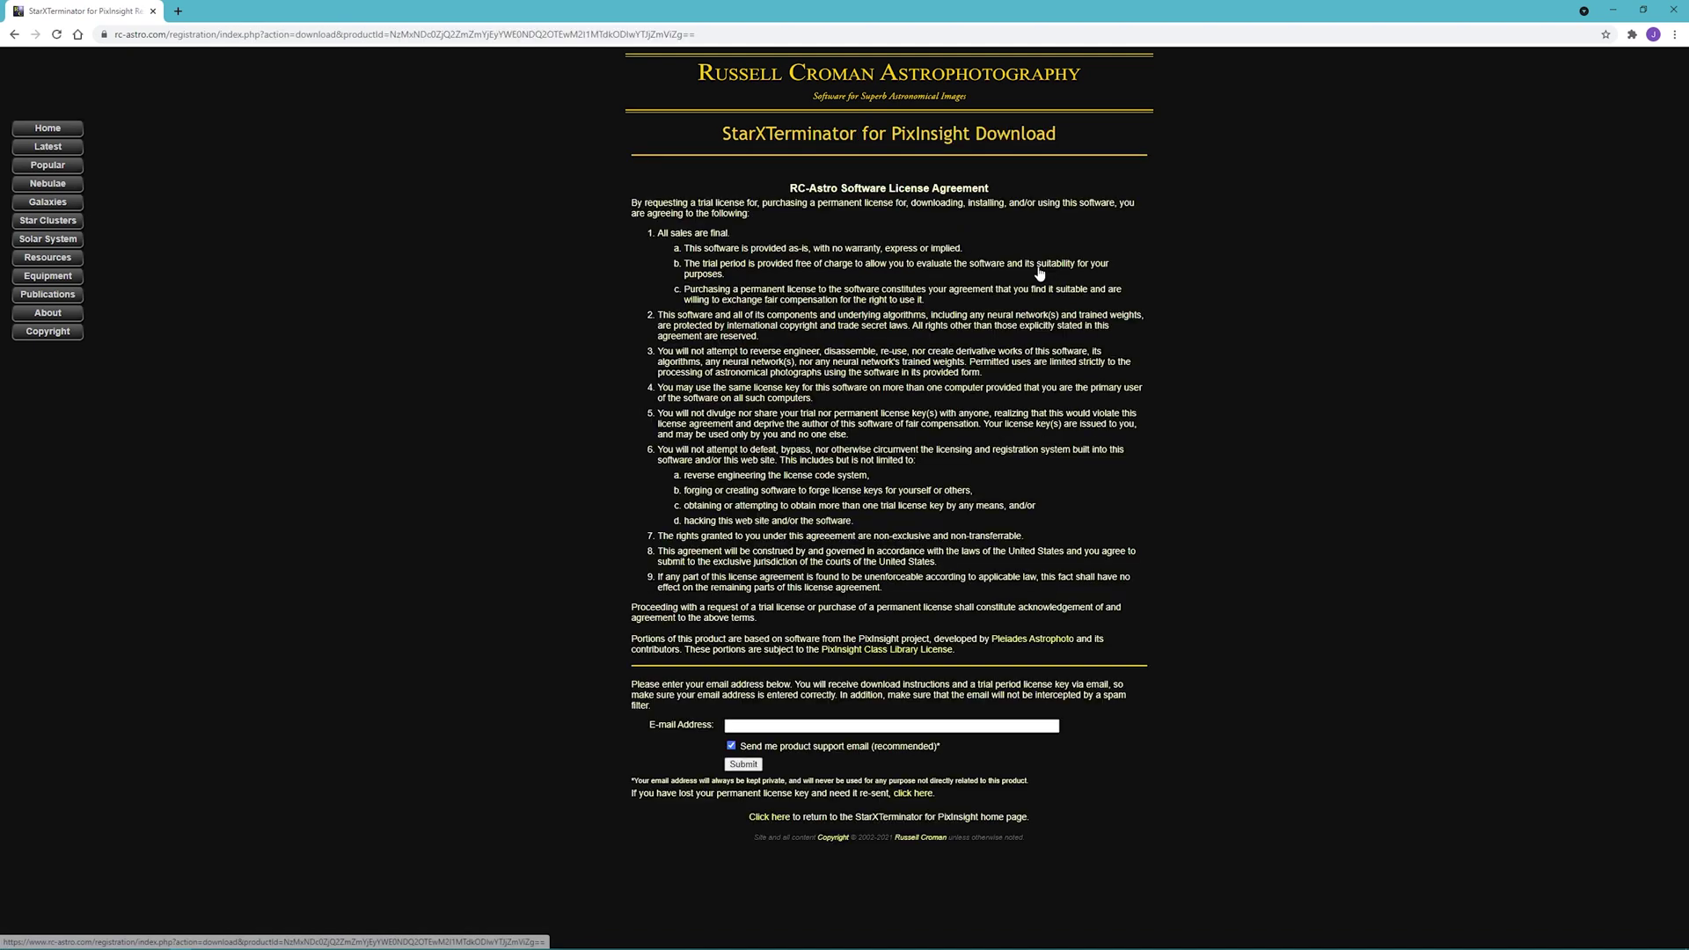
pyautogui.click(840, 729)
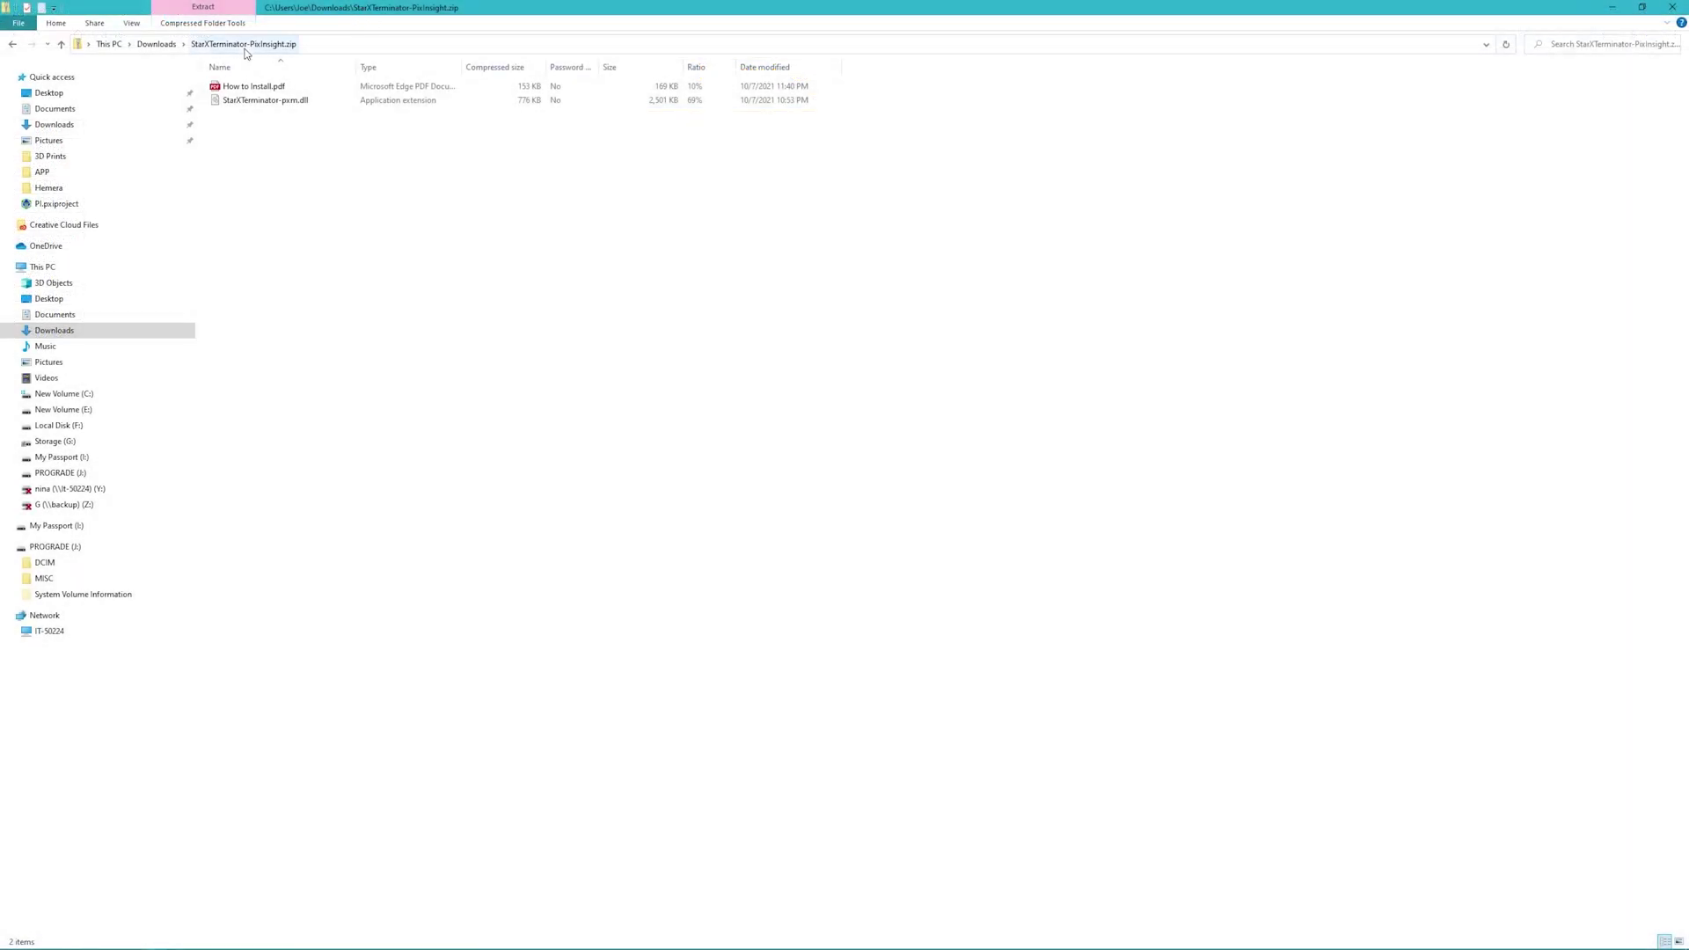
# Copy StarXTerminator-pxm.dll from the downloaded StarXTerminator-PixInsight.zip into the C:\Program Files\PixInsight\bin folder
pyautogui.rightClick(315, 104)
pyautogui.rightClick(272, 104)
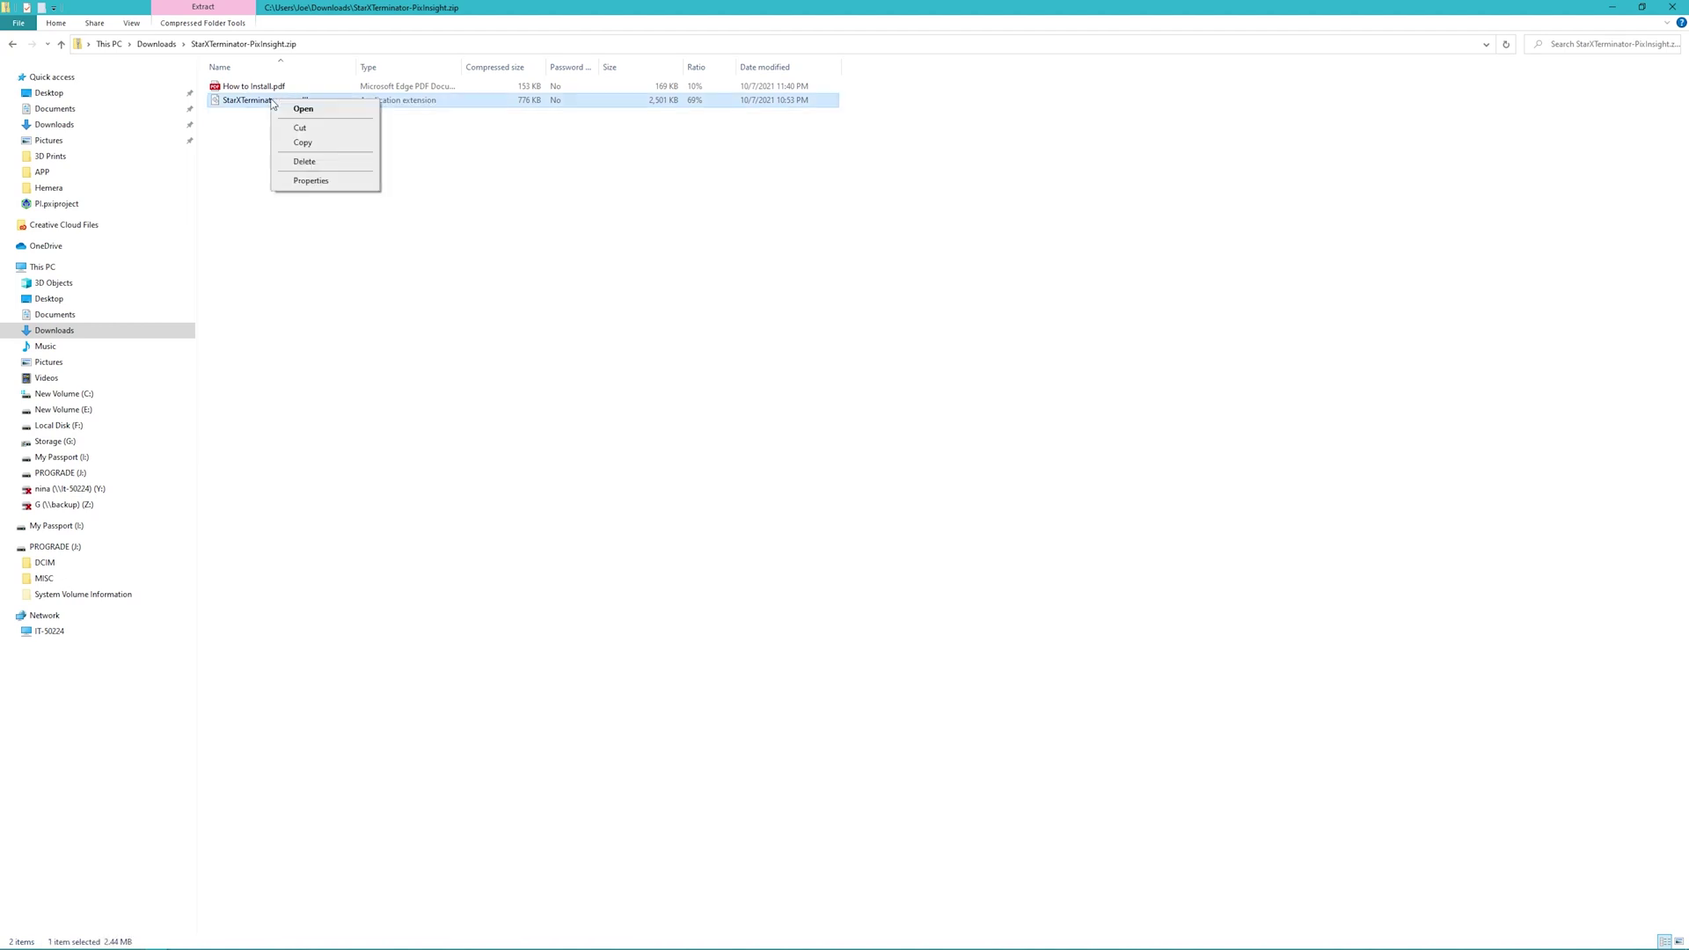
pyautogui.click(310, 143)
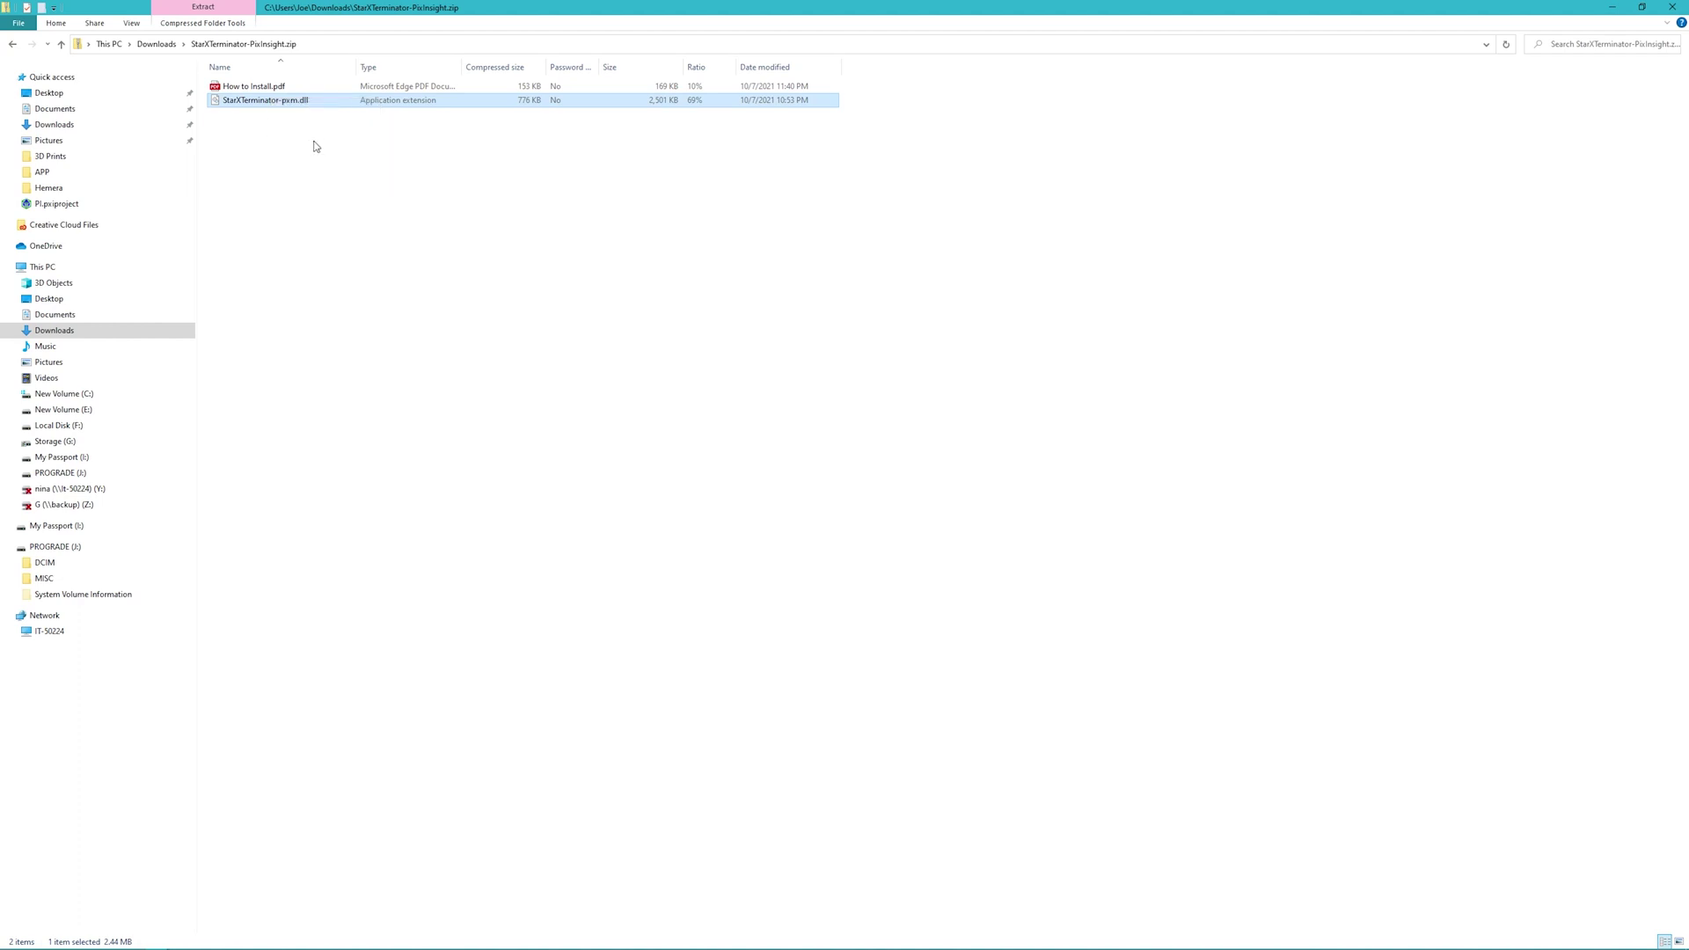
pyautogui.click(1615, 13)
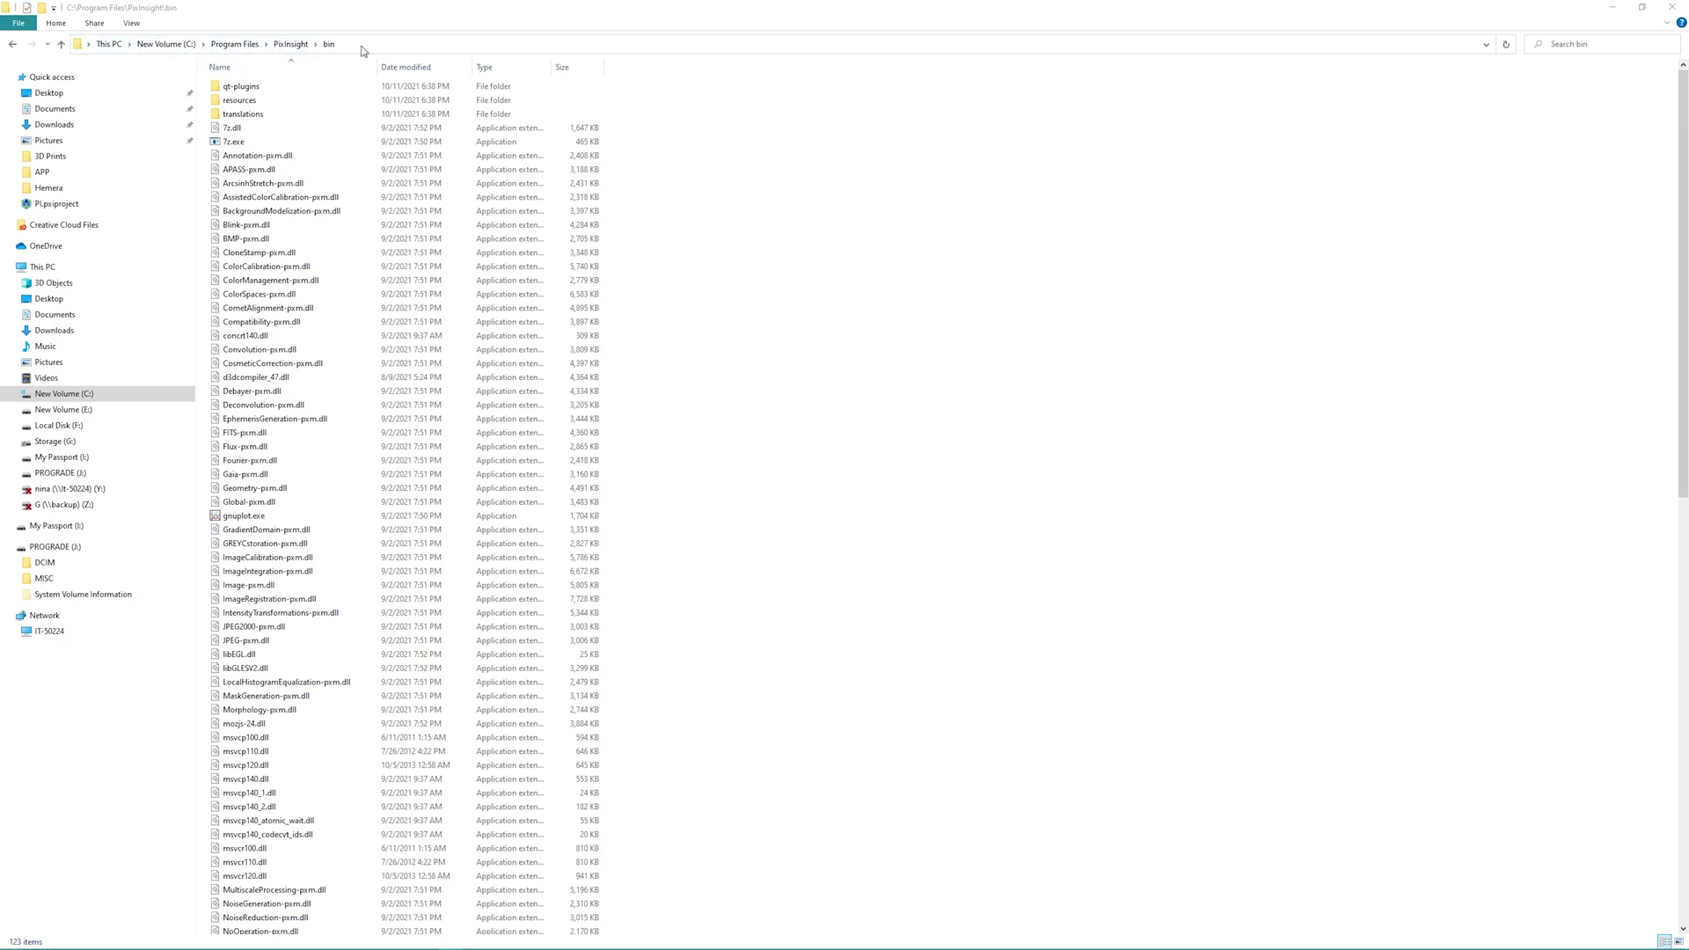
pyautogui.rightClick(817, 452)
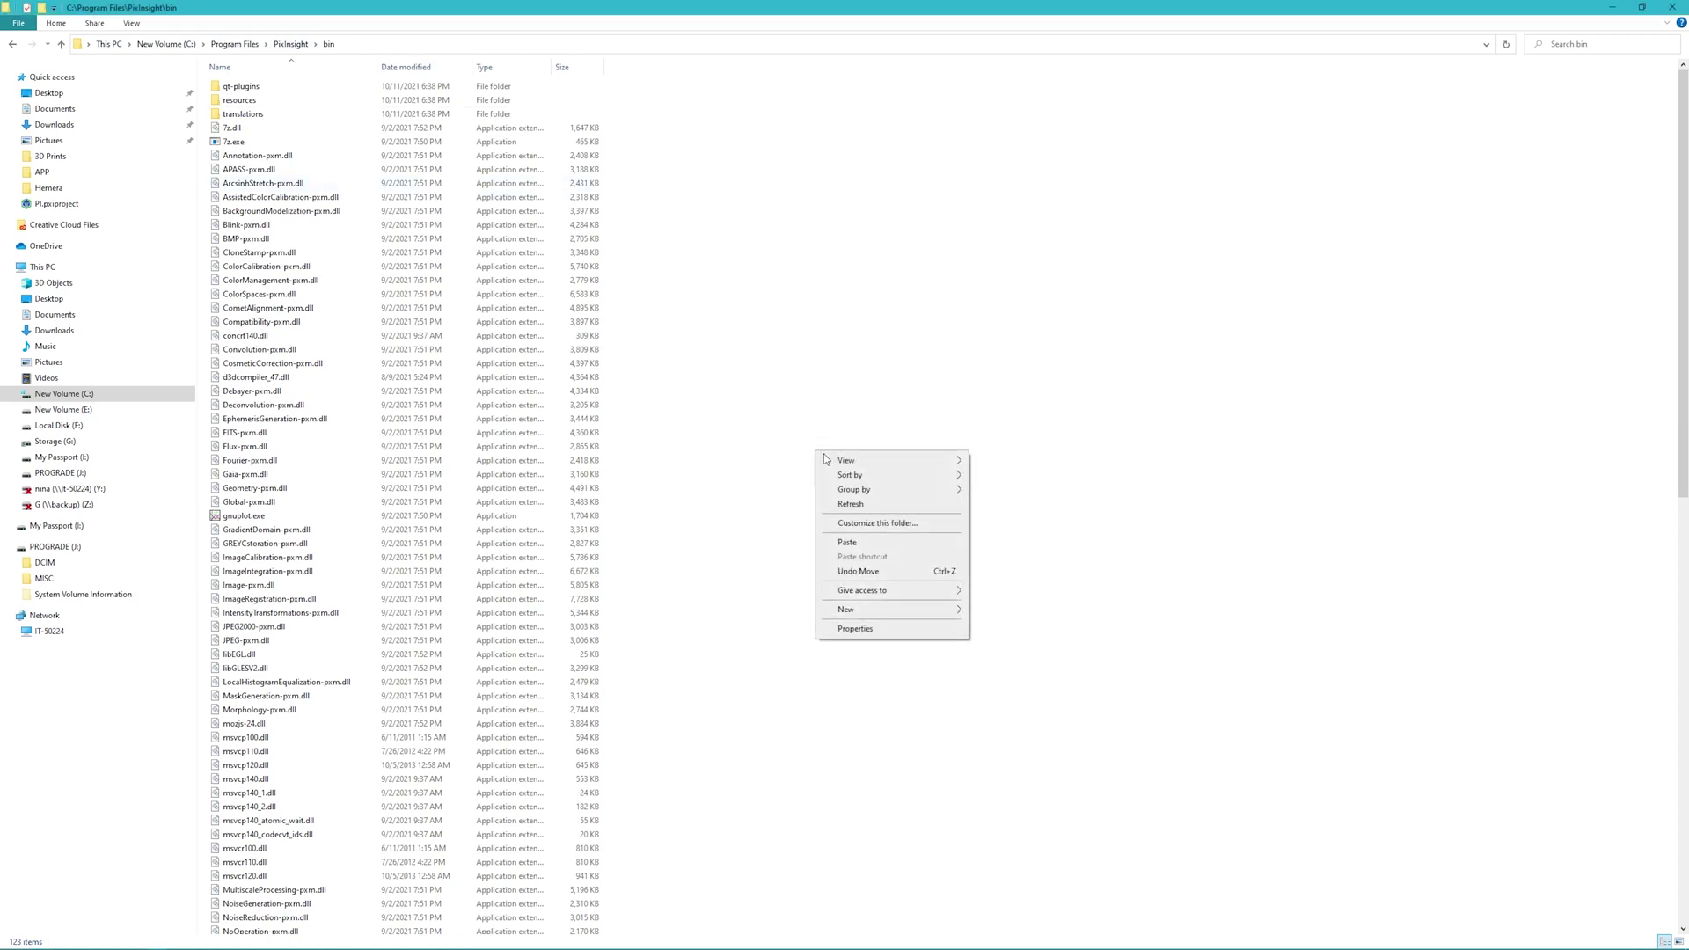
pyautogui.click(869, 545)
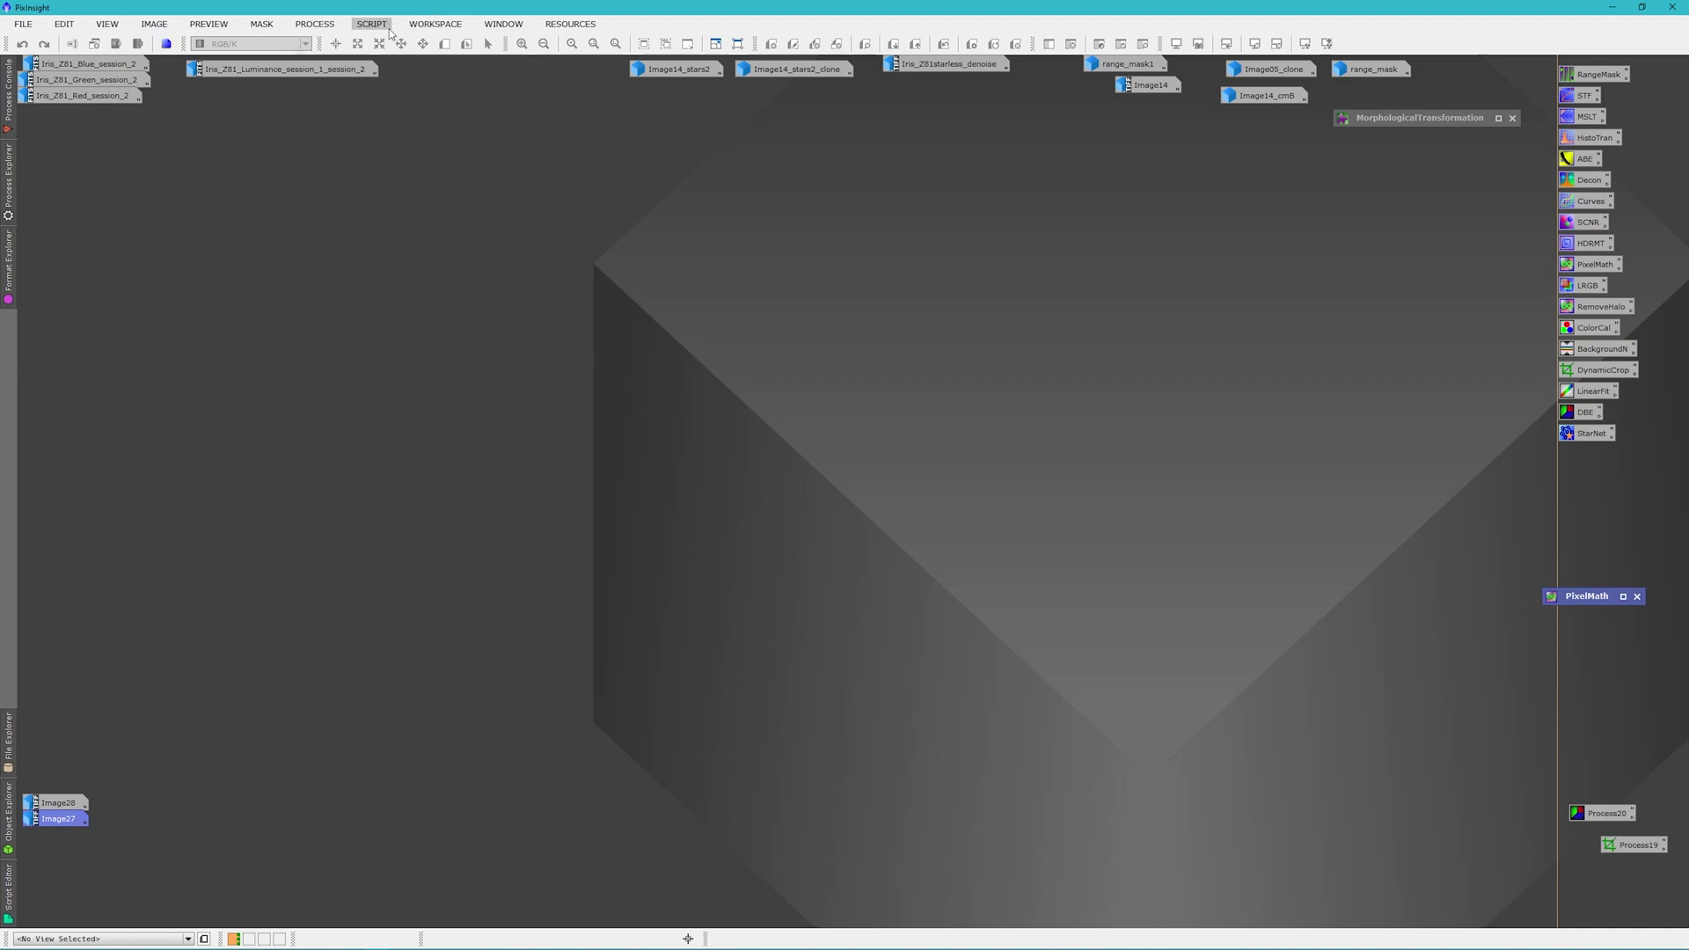
# In PixInsight, search C:/Program Files/PixInsight/bin for additional modules to install, then close the module installer
pyautogui.click(314, 24)
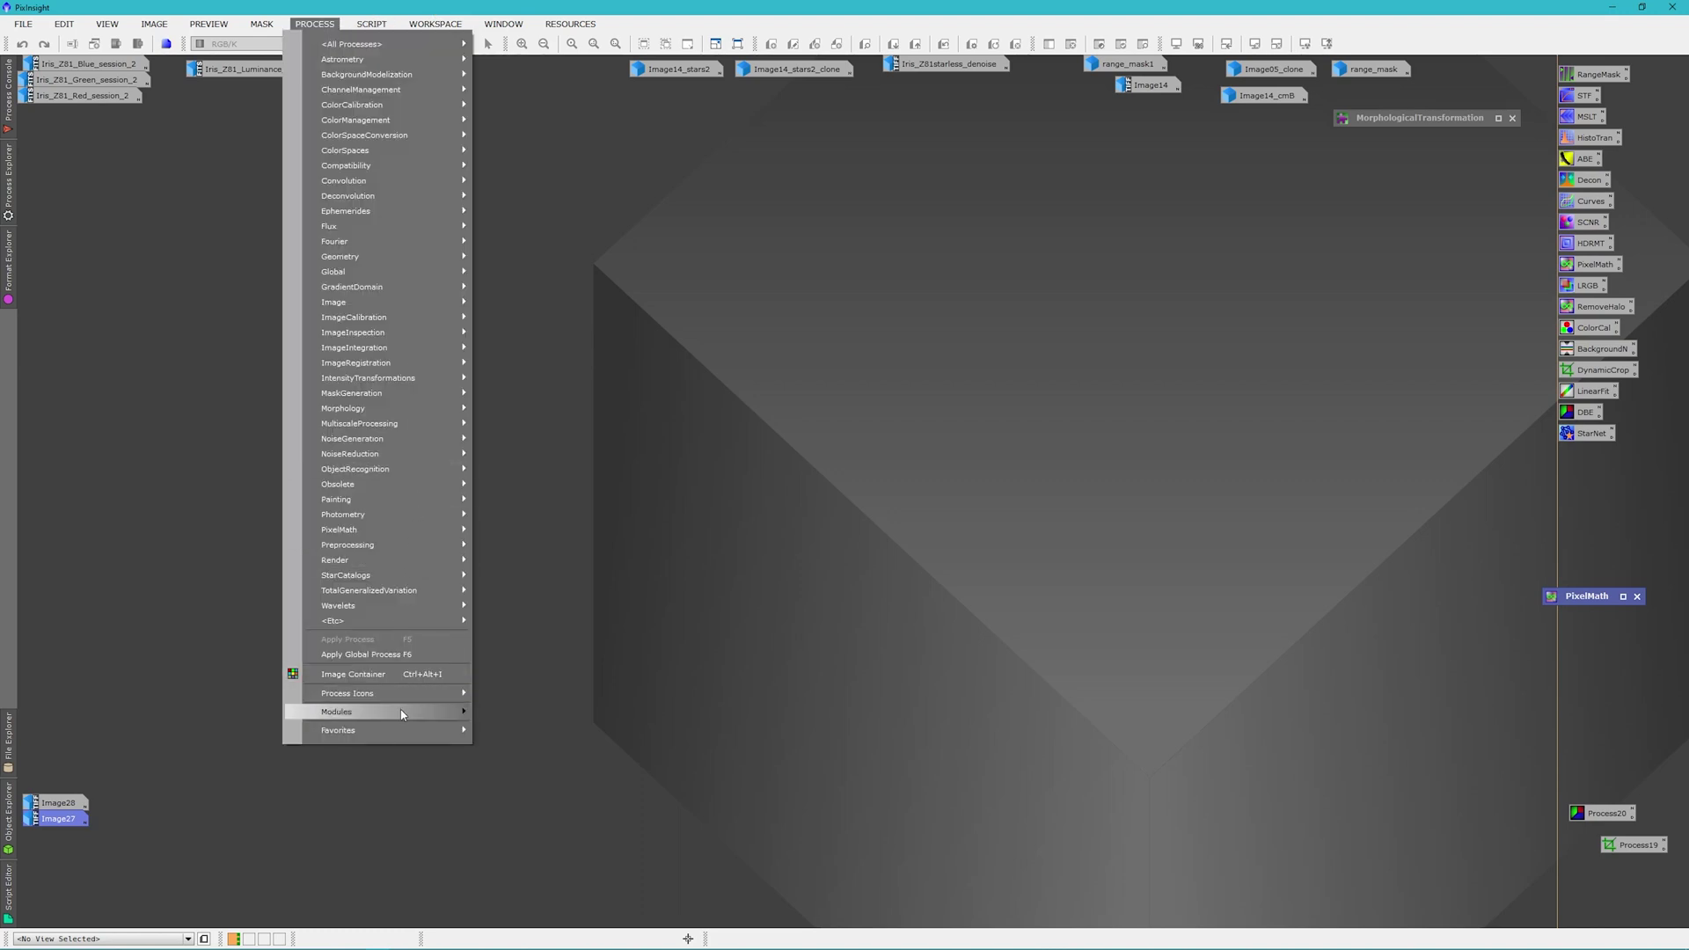
pyautogui.moveTo(401, 713)
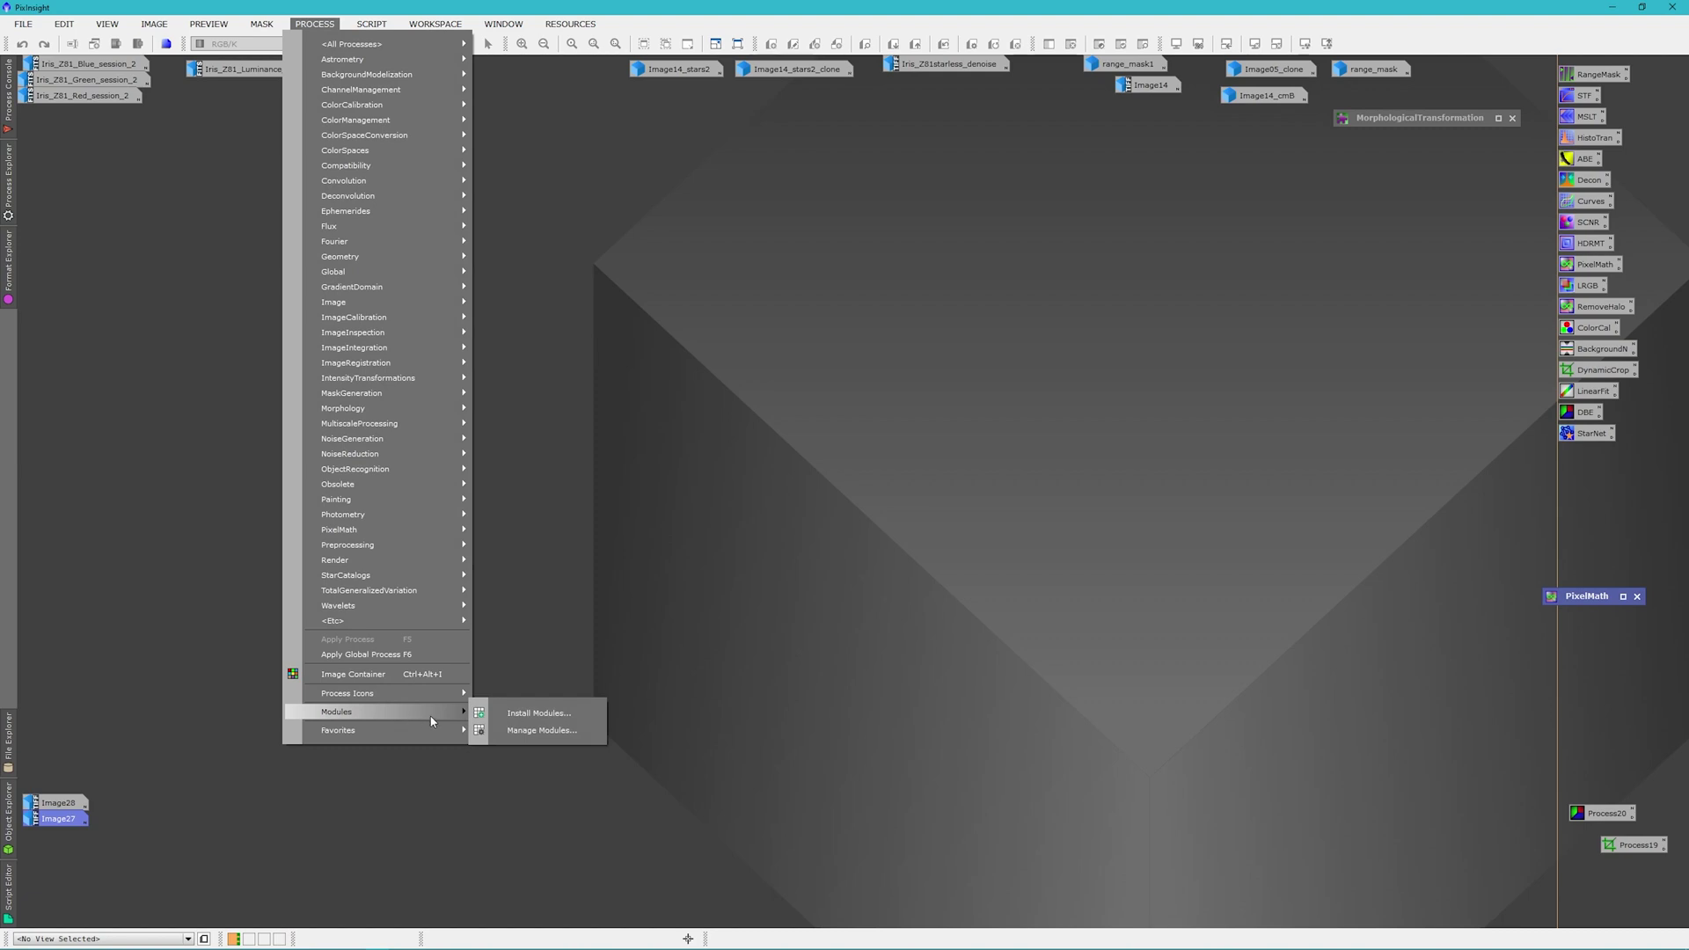
pyautogui.click(538, 714)
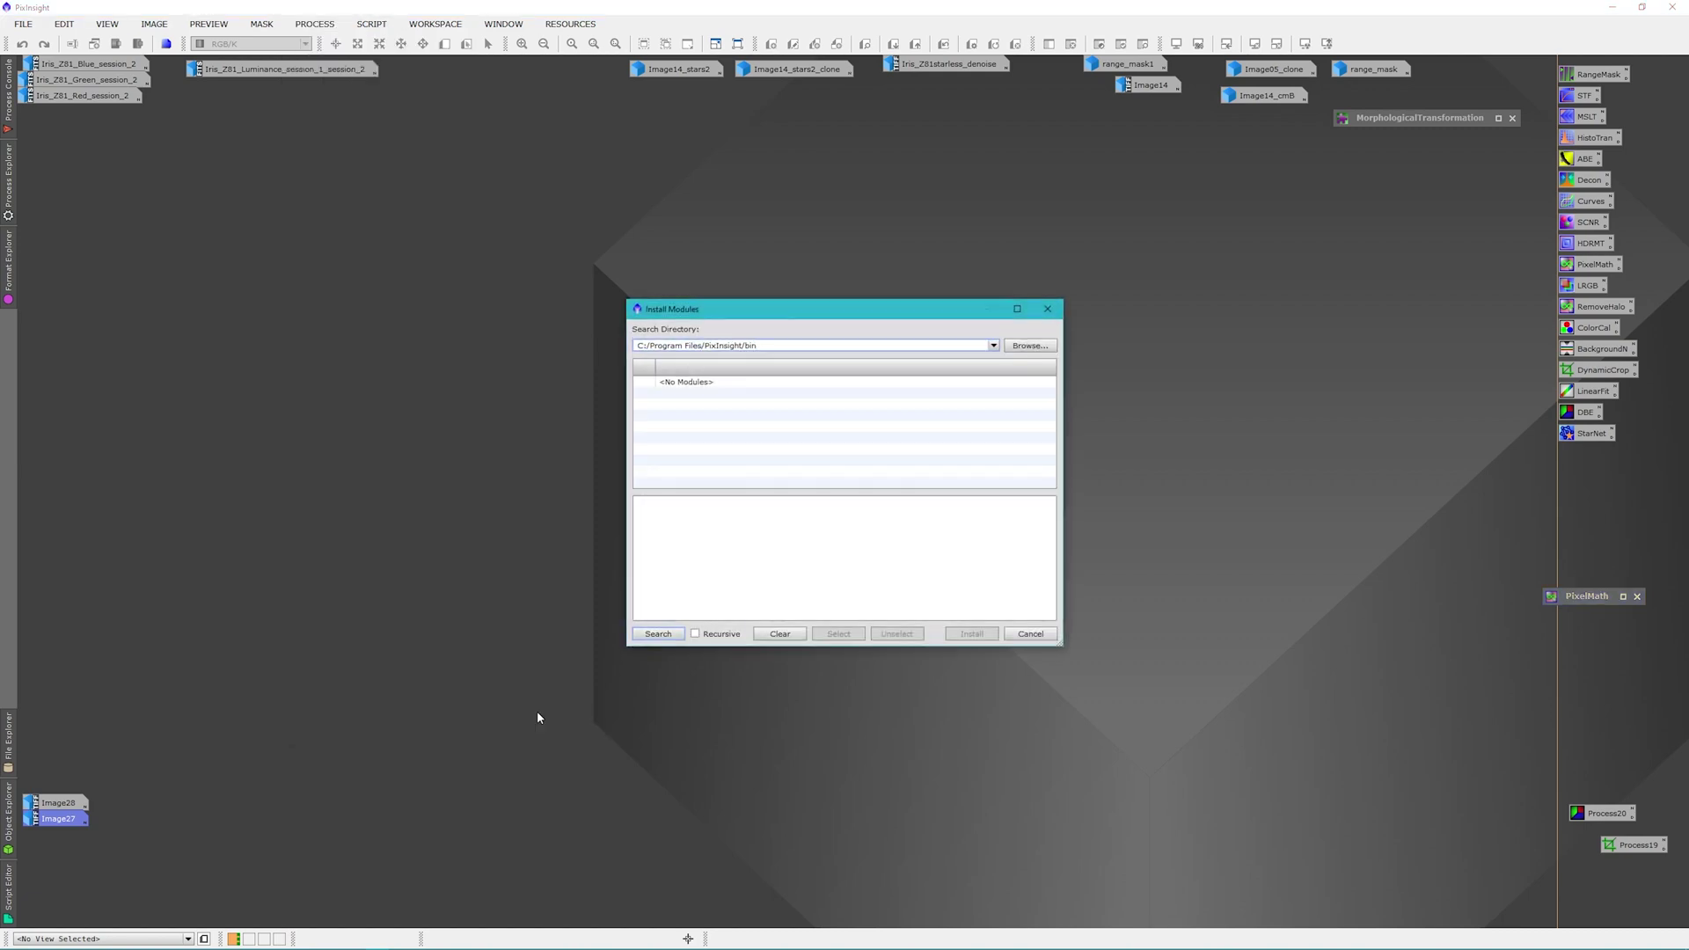
pyautogui.click(658, 634)
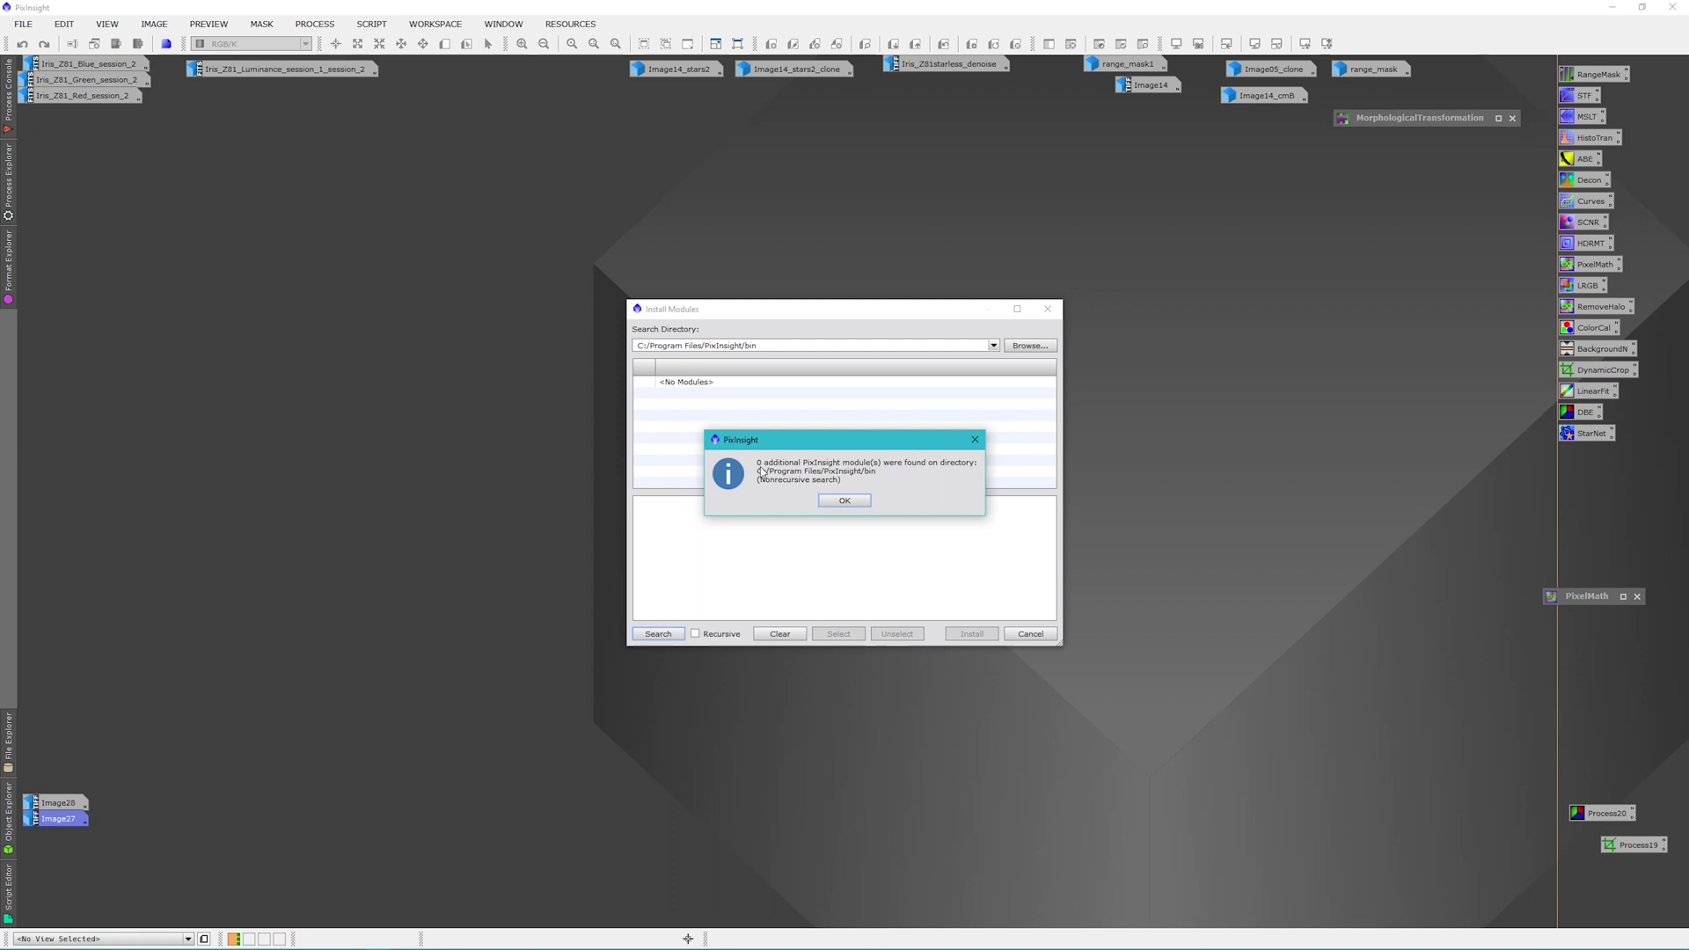
pyautogui.click(850, 502)
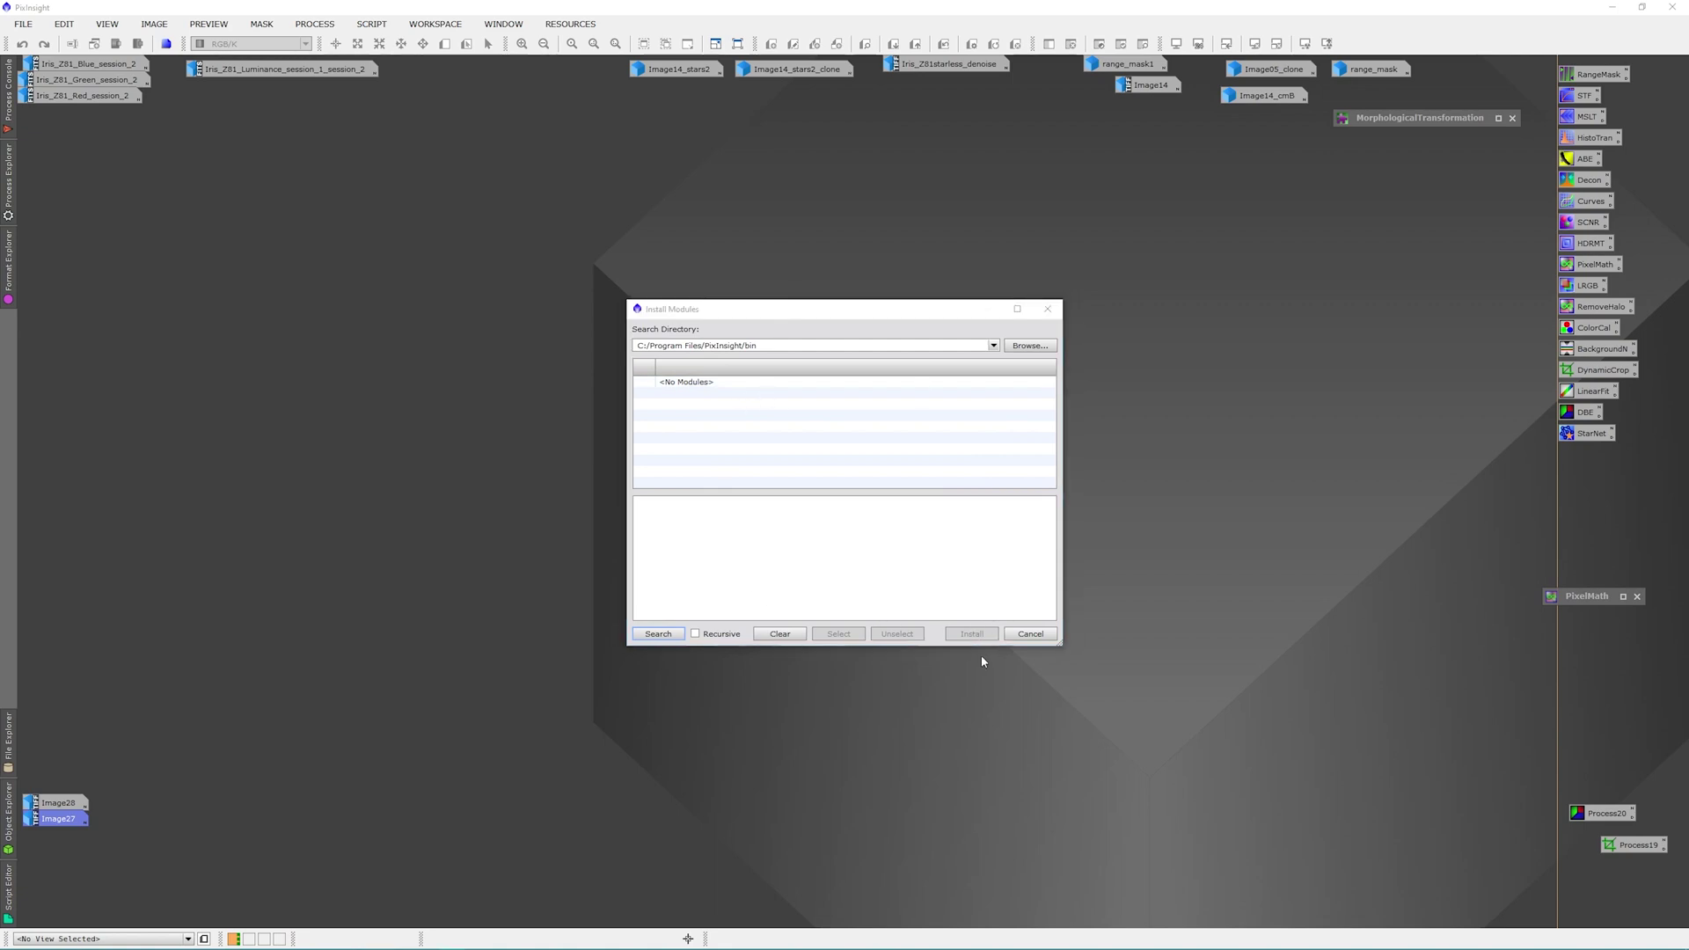
pyautogui.click(1028, 634)
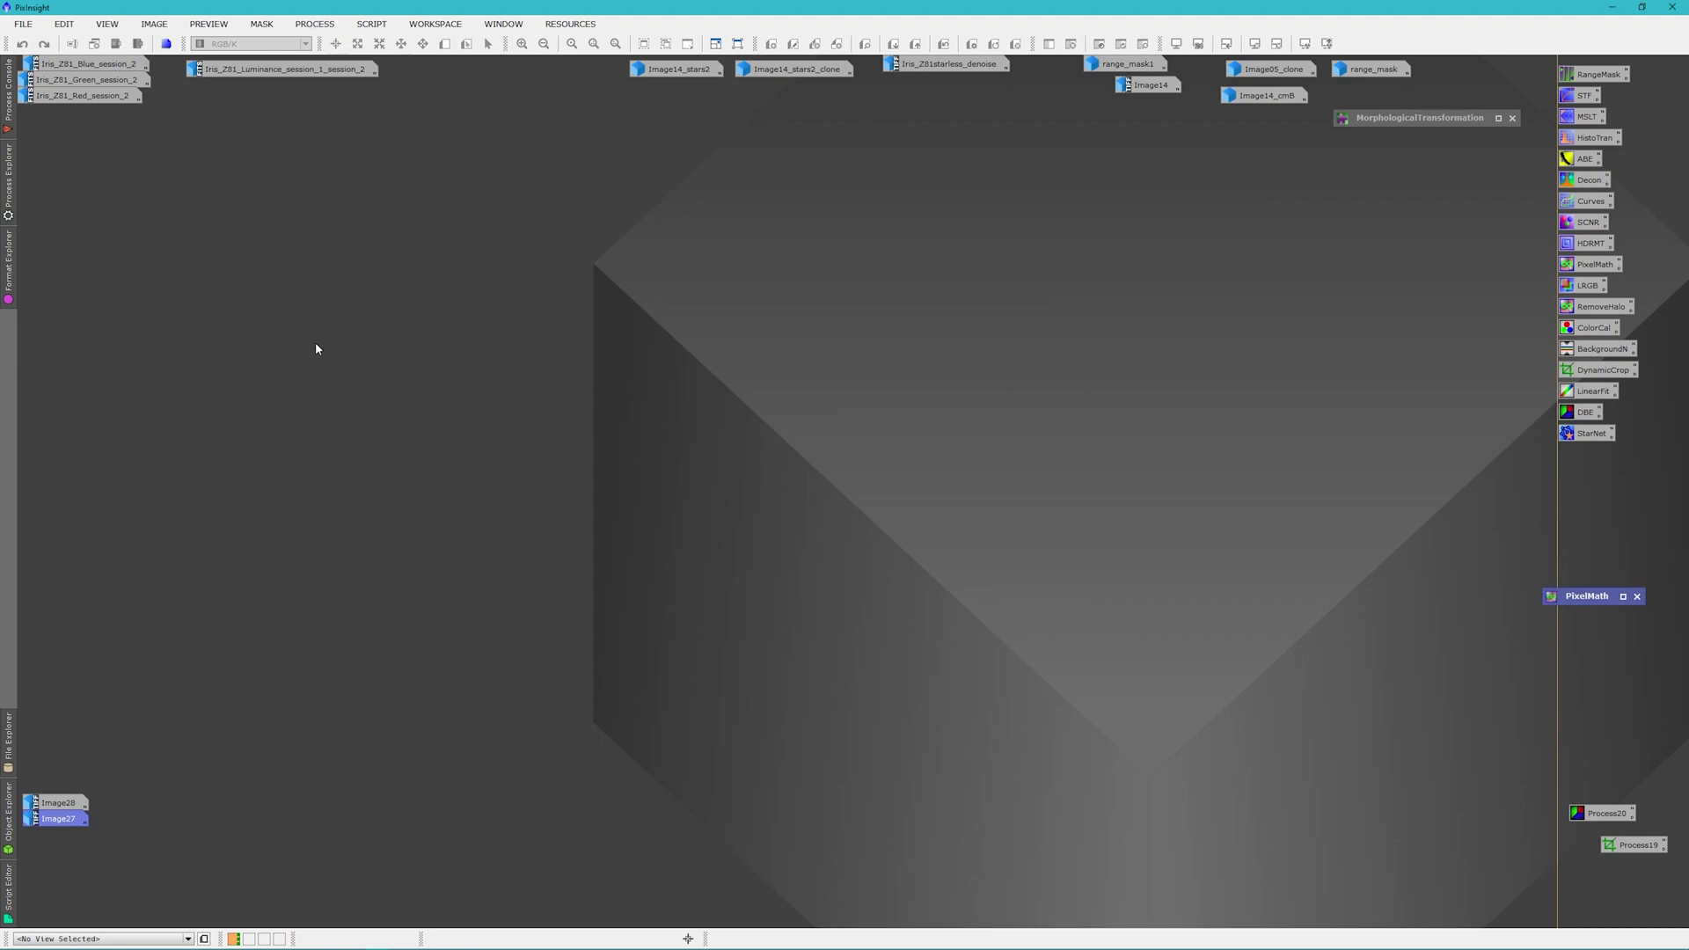
# Open the StarXTerminator process from the full process list and move its window to the middle of the workspace
pyautogui.click(315, 24)
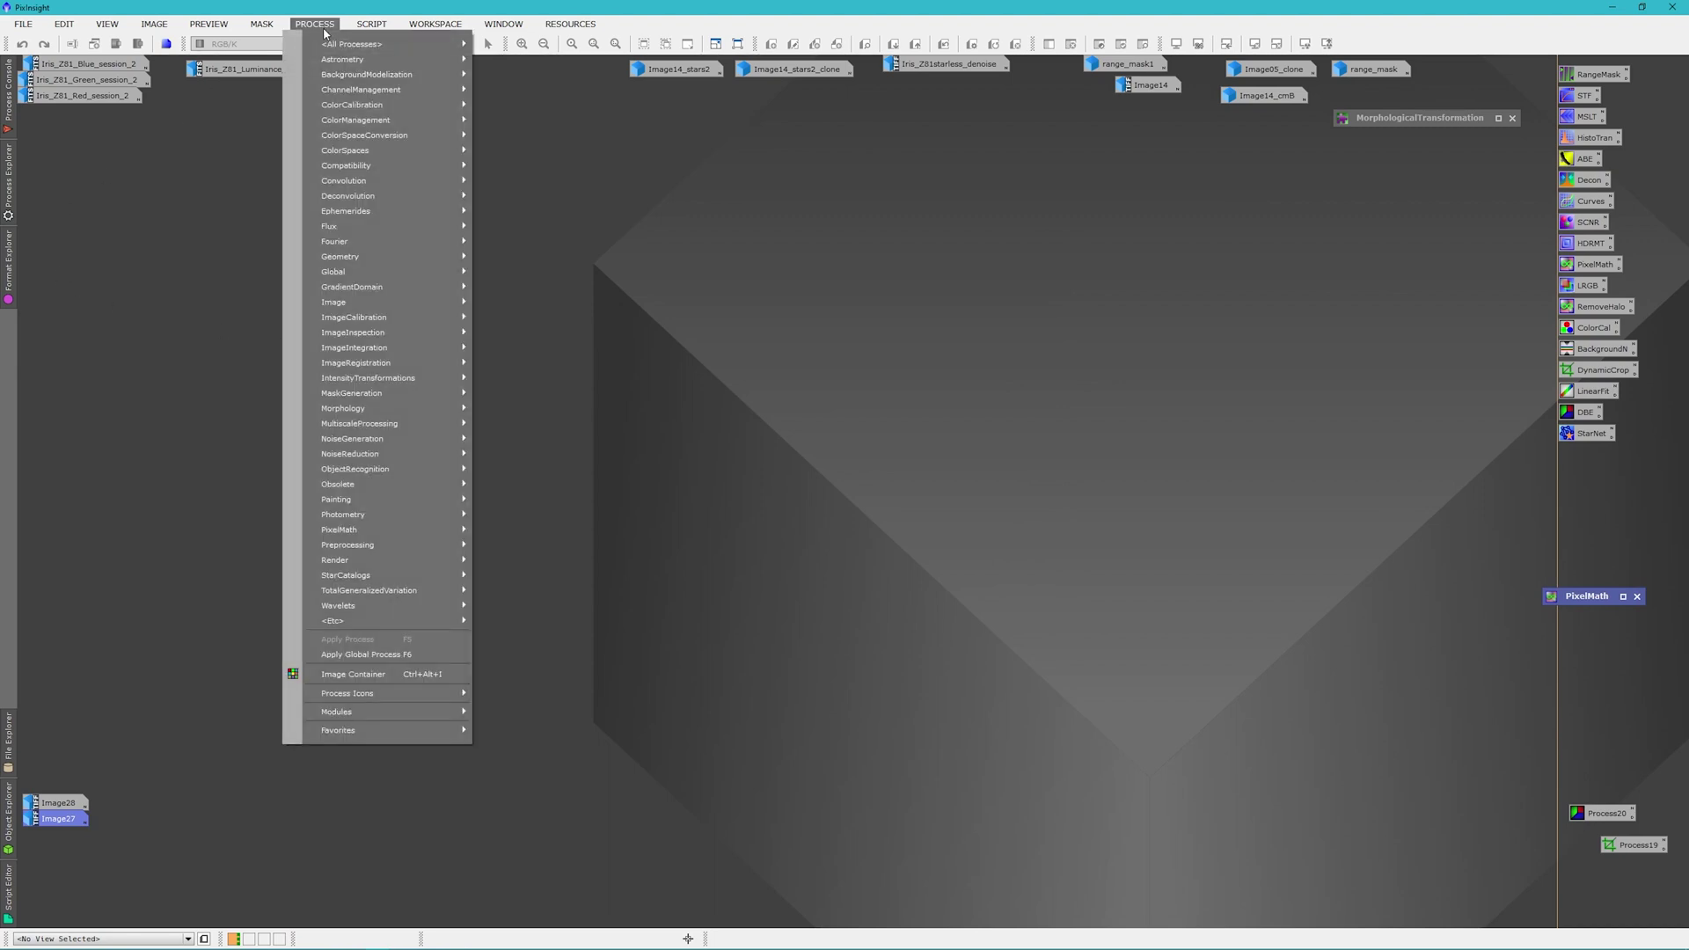
pyautogui.moveTo(334, 46)
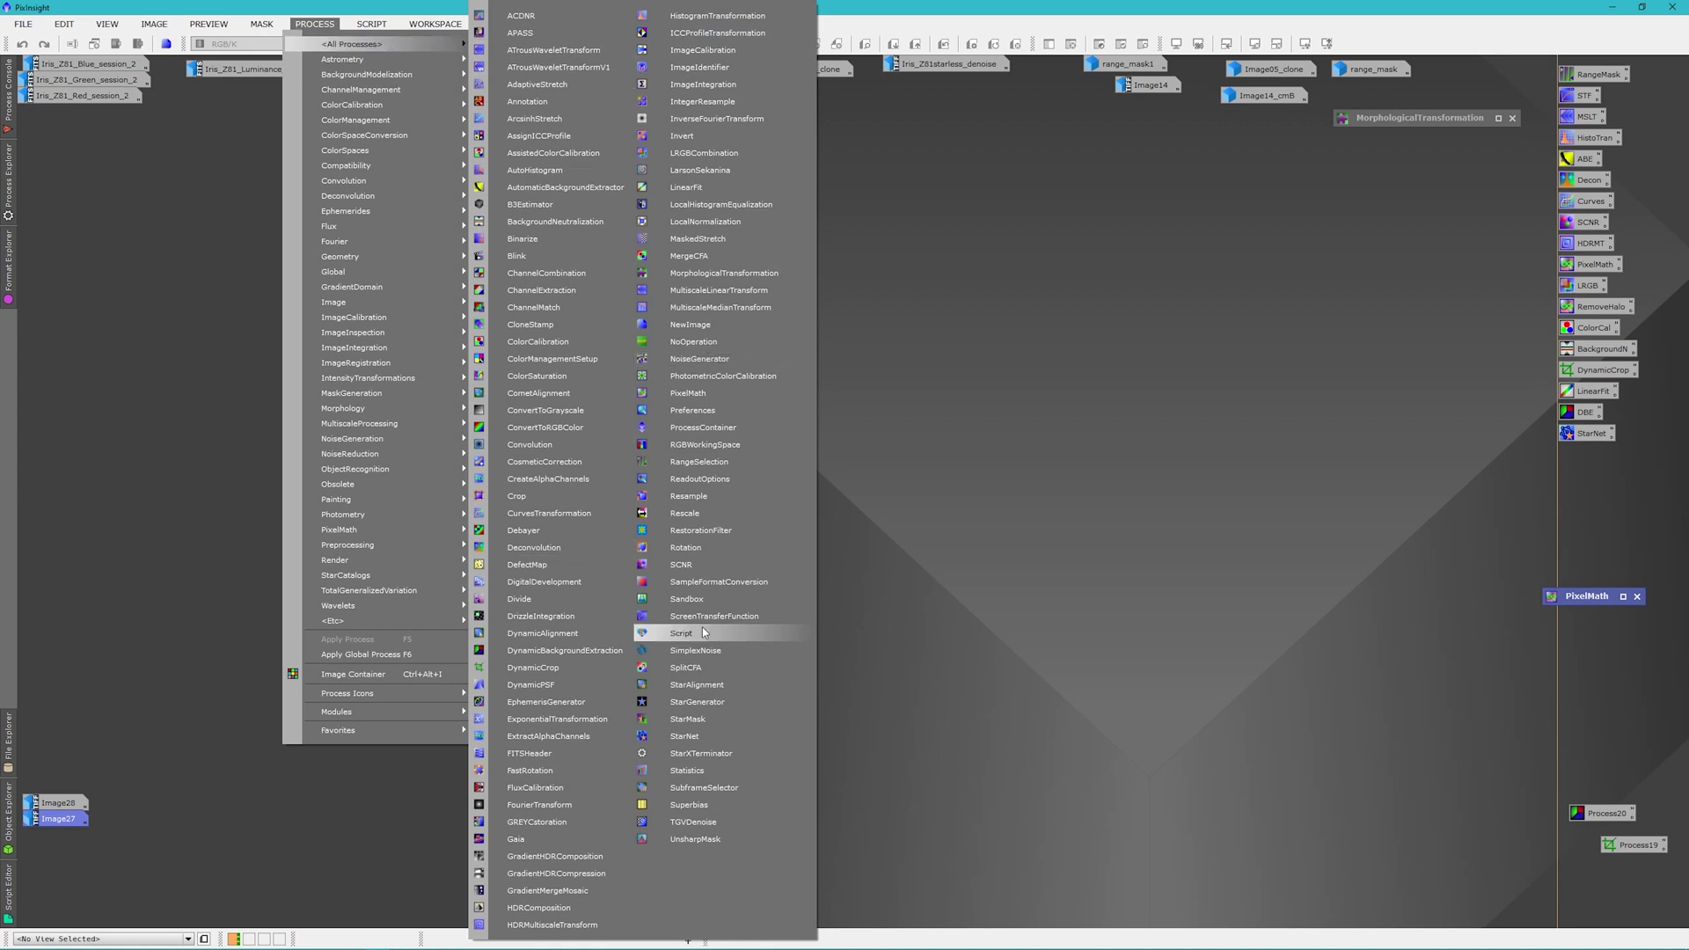
pyautogui.click(708, 754)
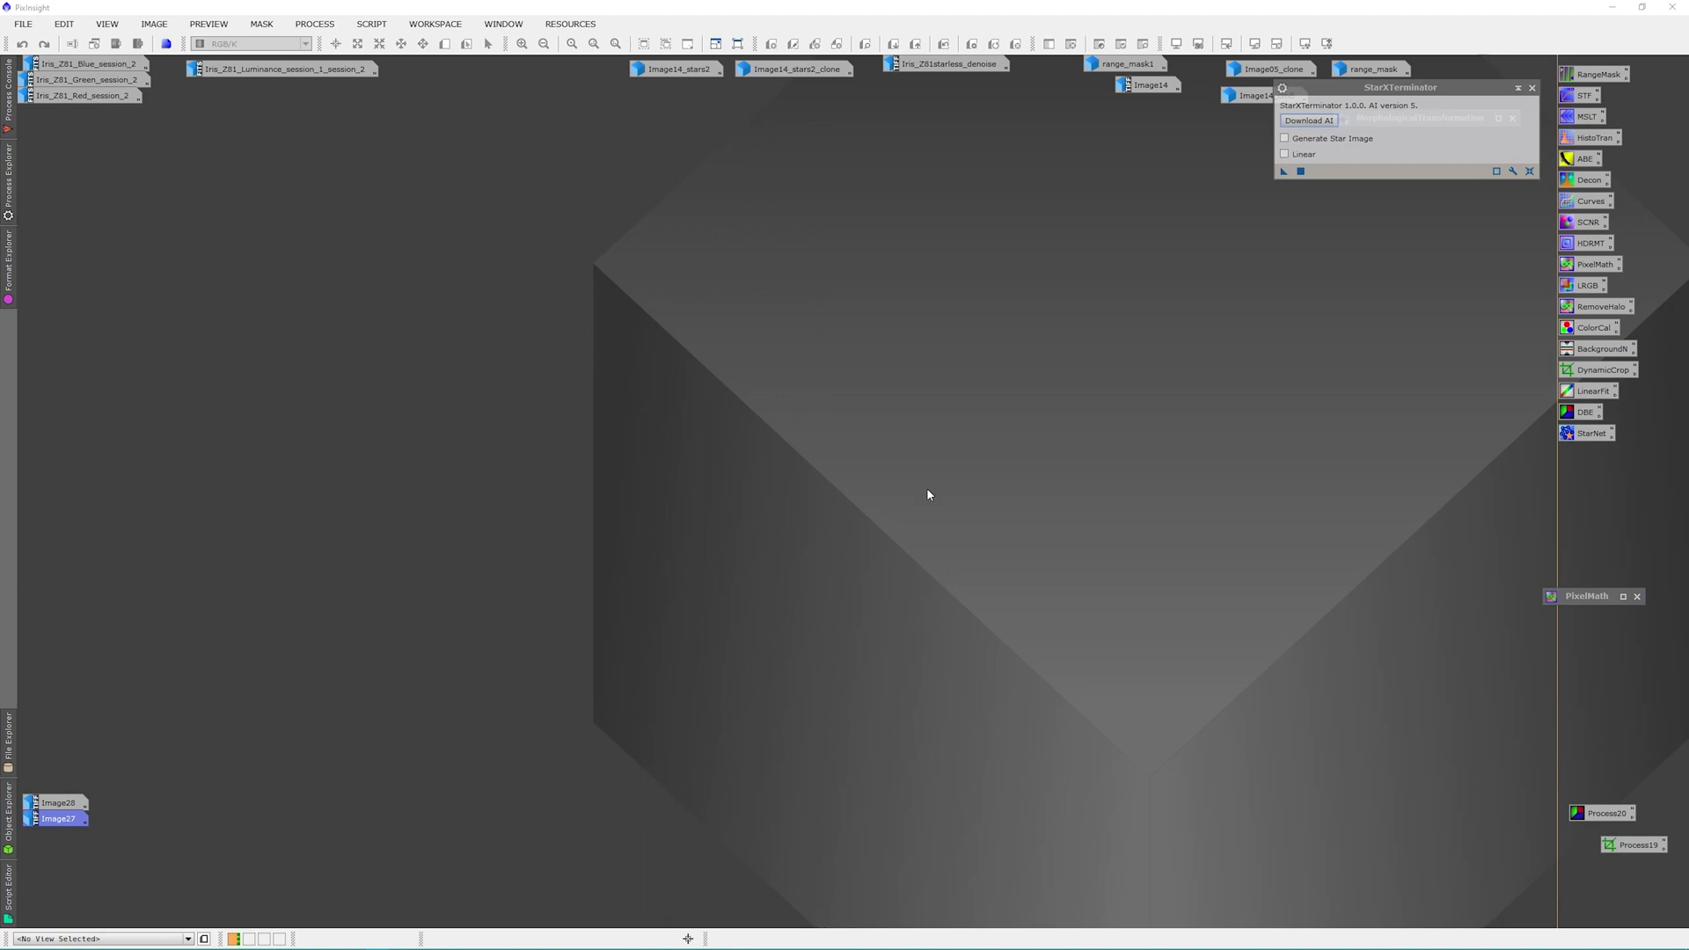
pyautogui.moveTo(1450, 91); pyautogui.dragTo(739, 421)
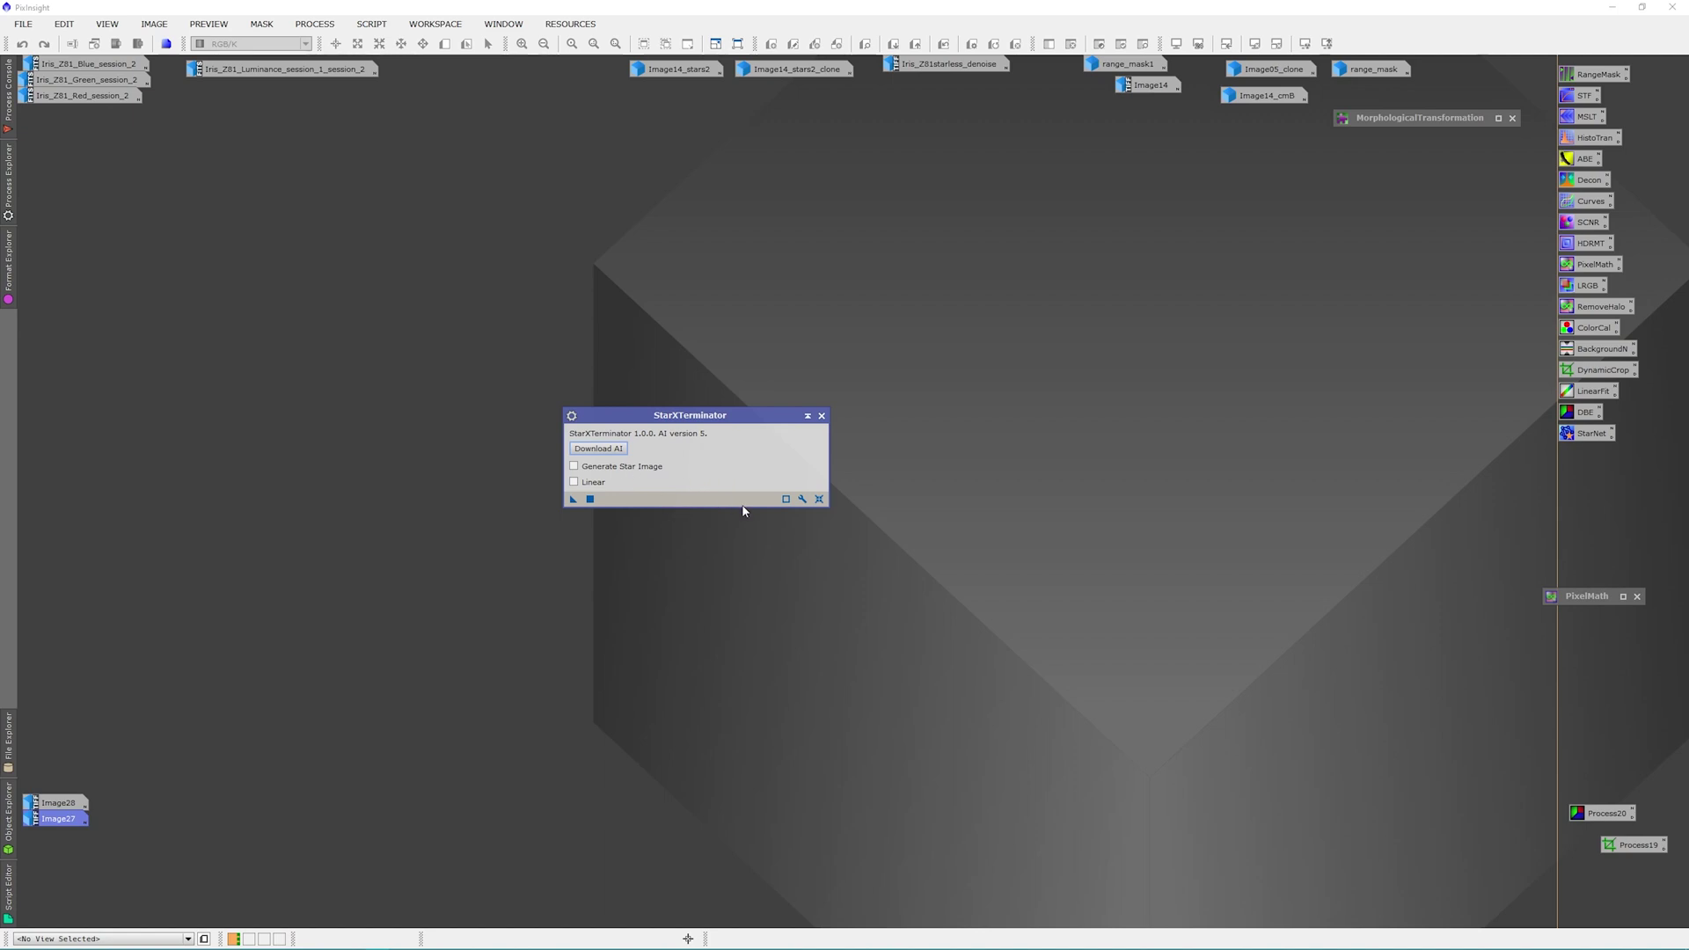
# Open StarXTerminator's license details beside the process window, review them and continue with the trial
pyautogui.click(804, 499)
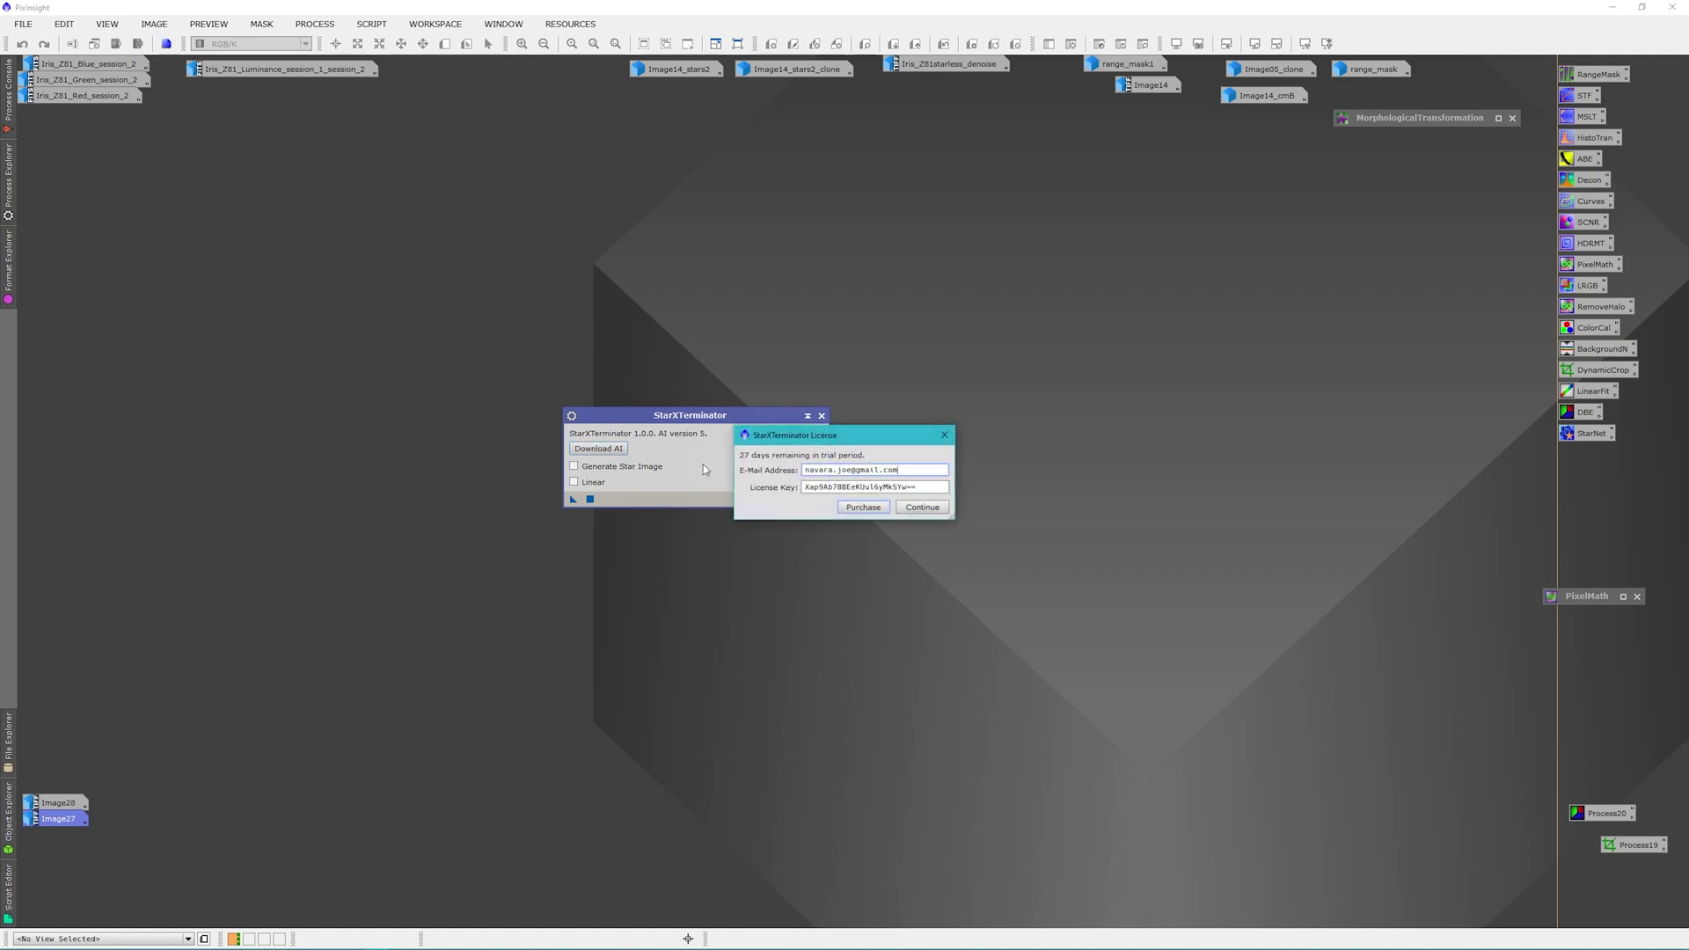
pyautogui.moveTo(813, 436); pyautogui.dragTo(928, 420)
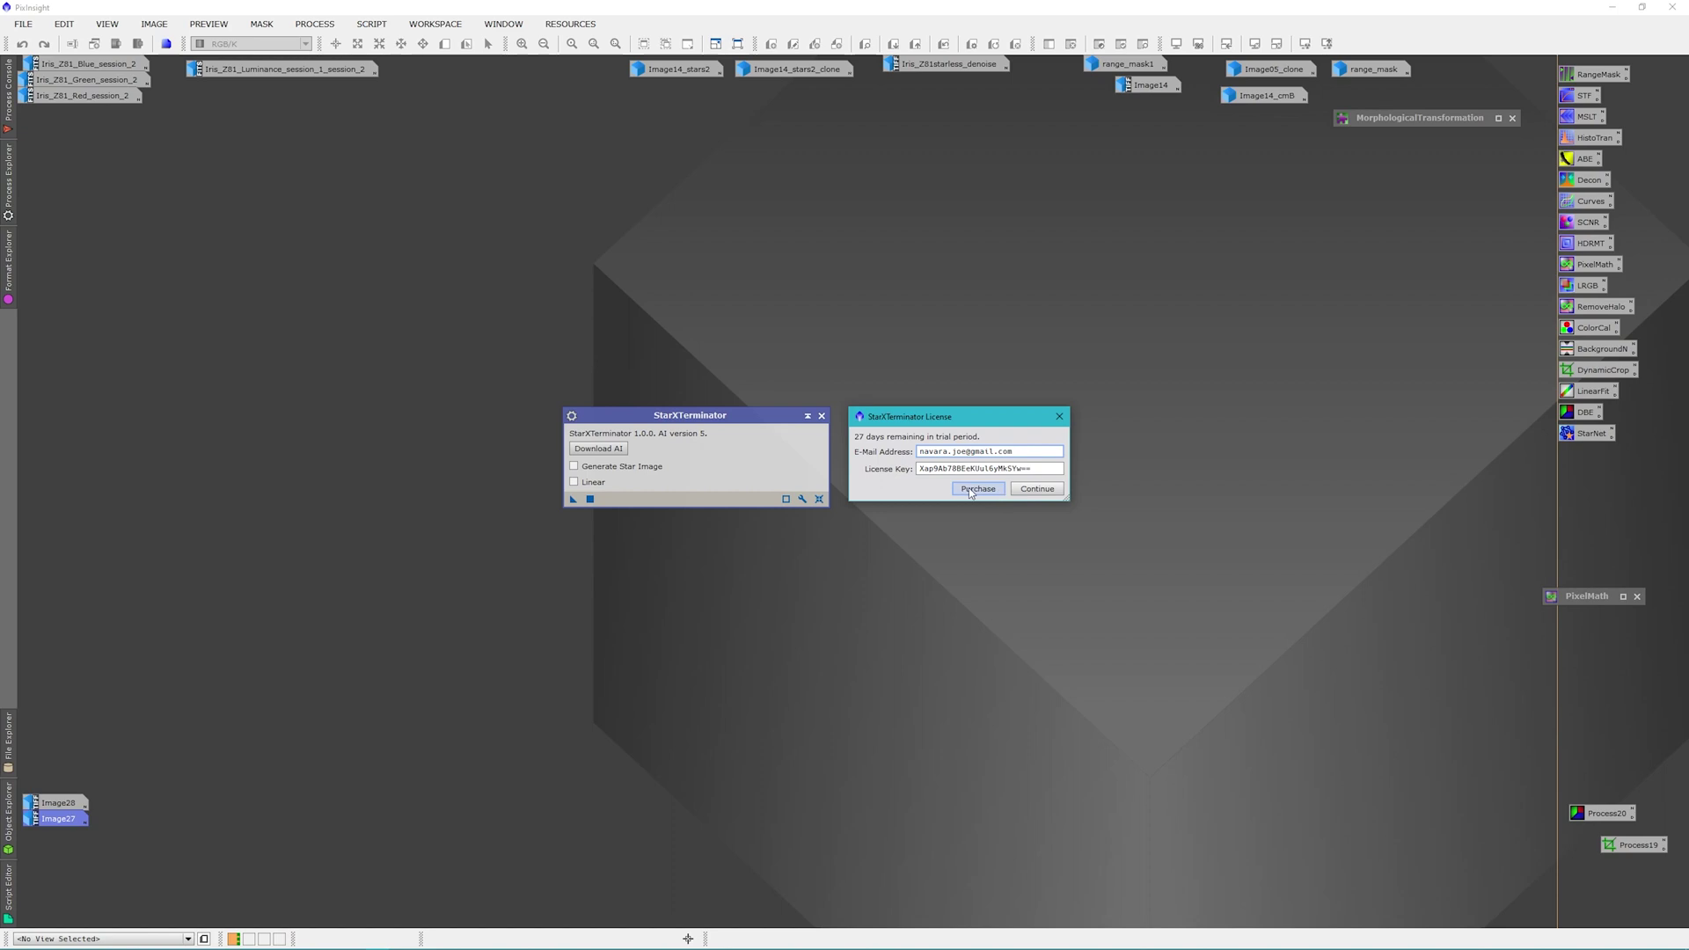
pyautogui.click(1019, 494)
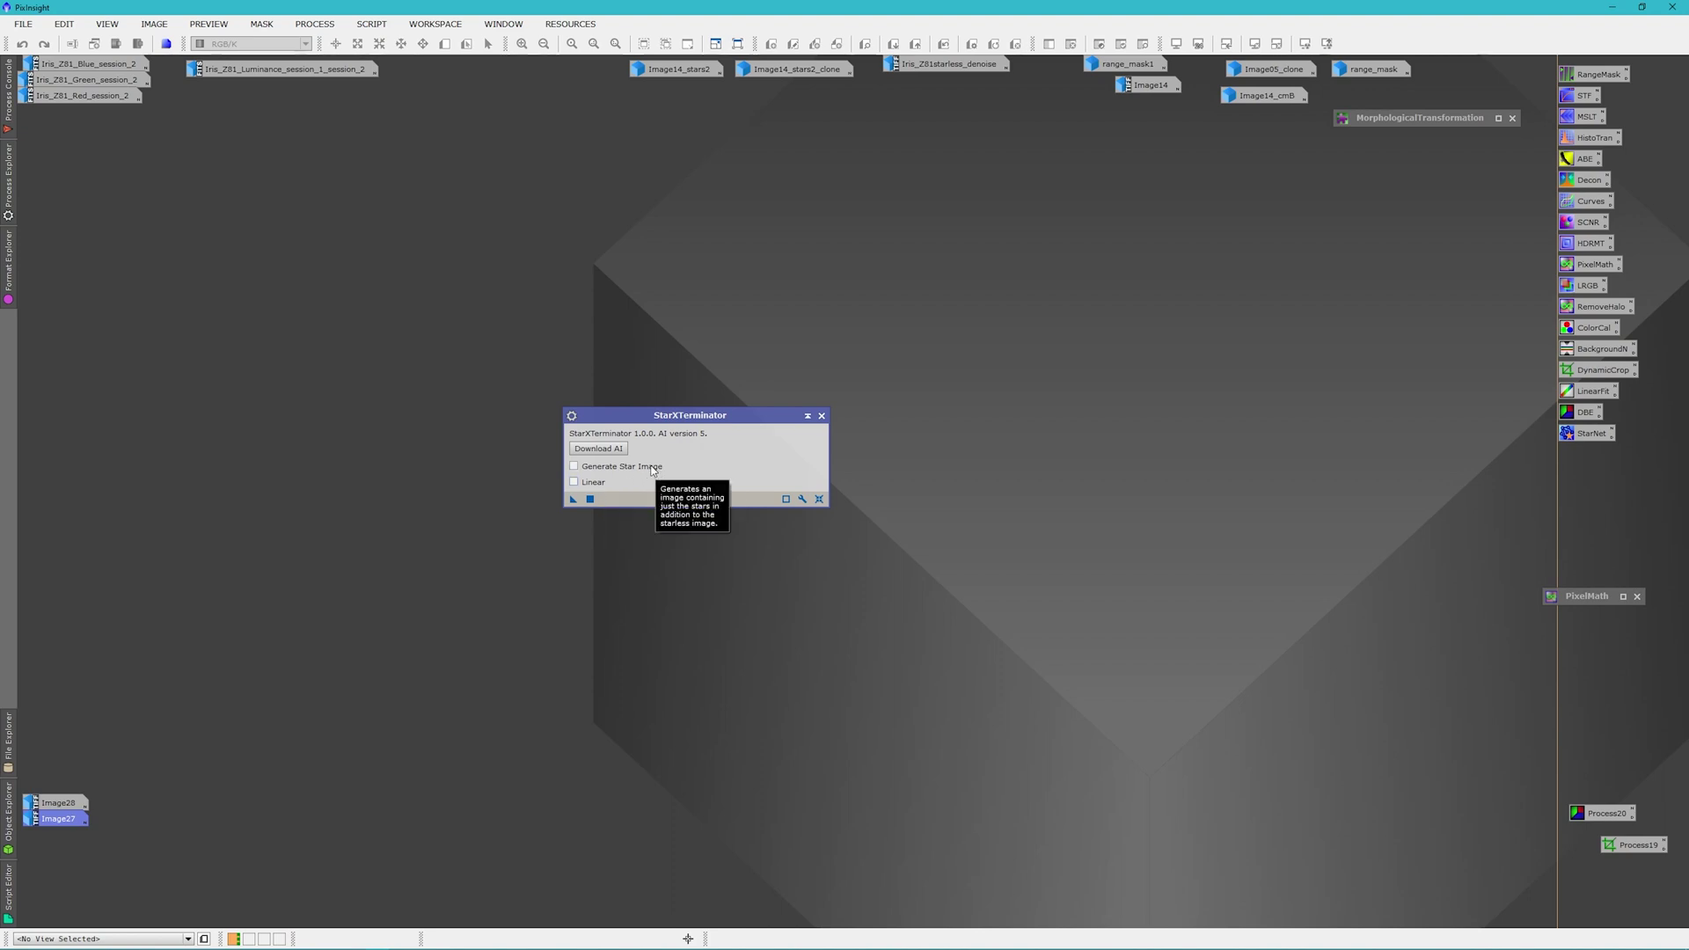
pyautogui.click(690, 421)
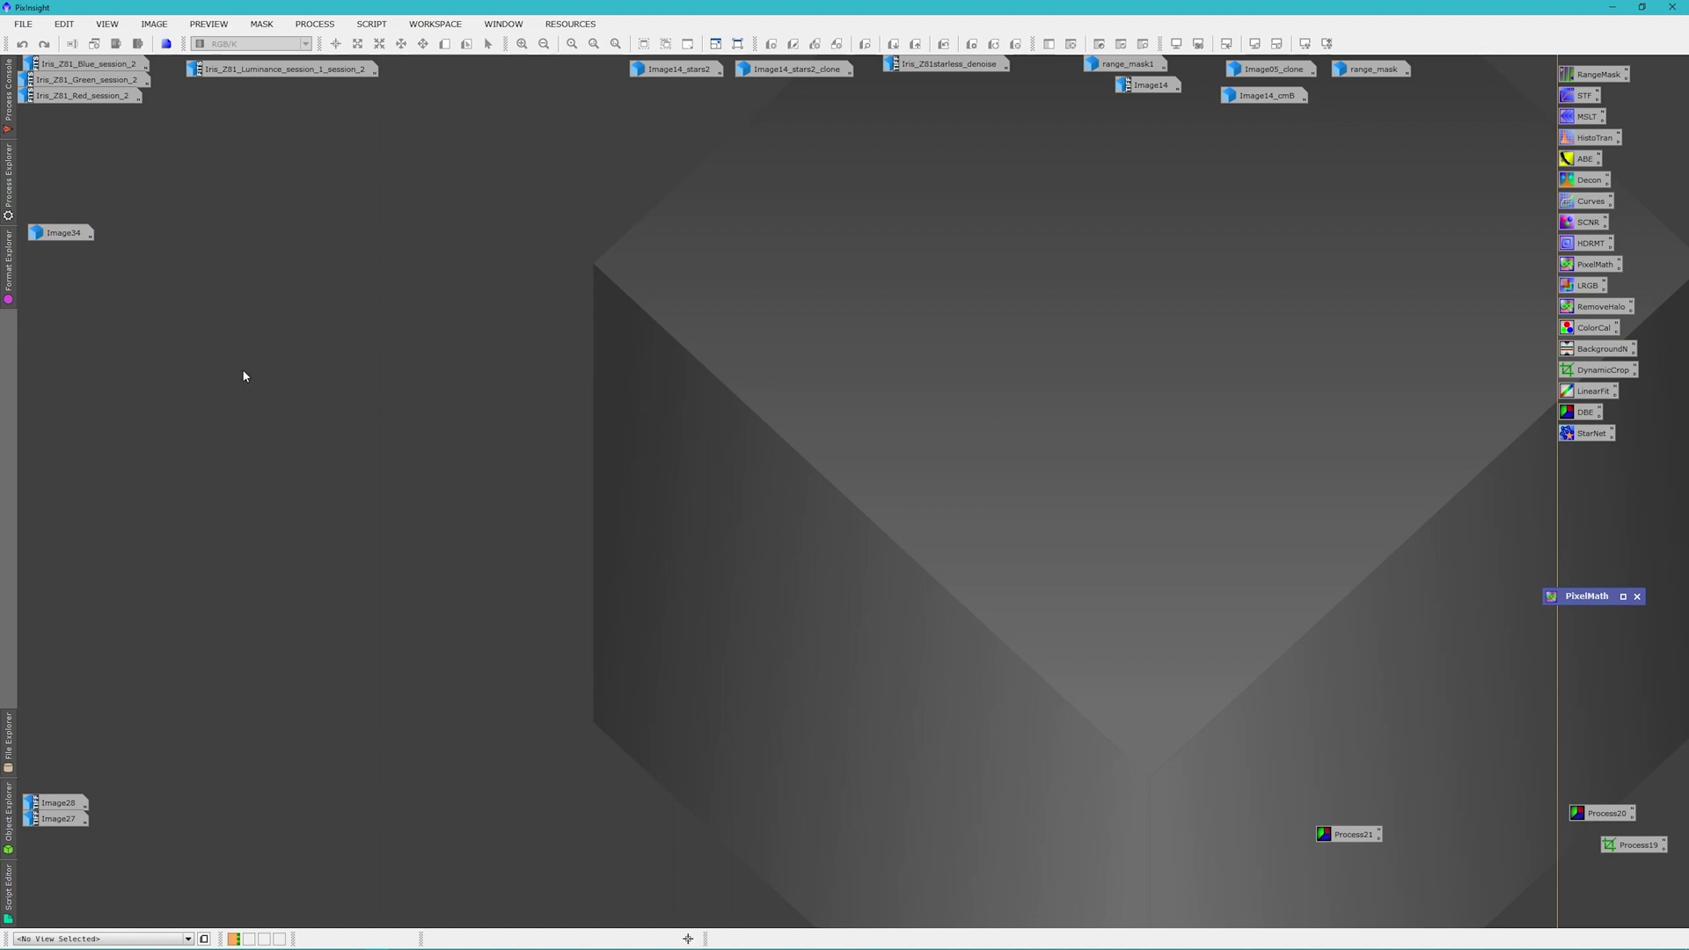
# Restore the minimized Image34 and place its window in the middle of the workspace
pyautogui.click(68, 237)
pyautogui.doubleClick(68, 237)
pyautogui.moveTo(778, 192)
pyautogui.mouseDown()
pyautogui.moveTo(814, 187)
pyautogui.moveTo(790, 178)
pyautogui.mouseUp()
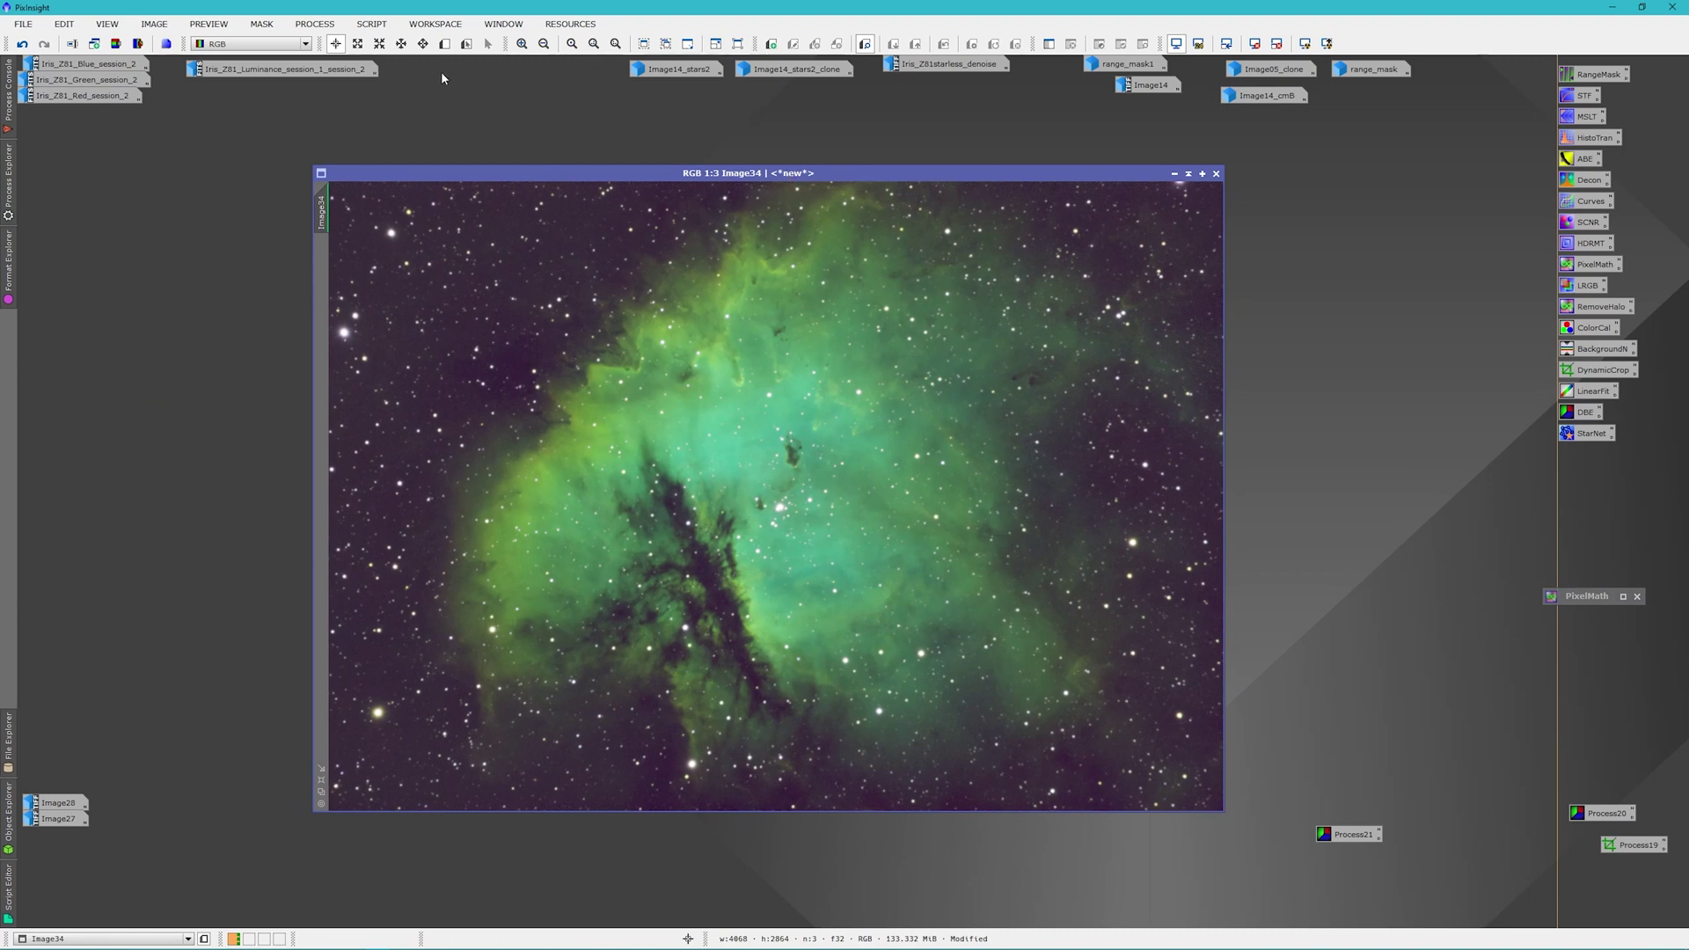
# Run StarXTerminator on Image34 with Generate Star Image and Linear enabled
pyautogui.click(315, 23)
pyautogui.moveTo(378, 44)
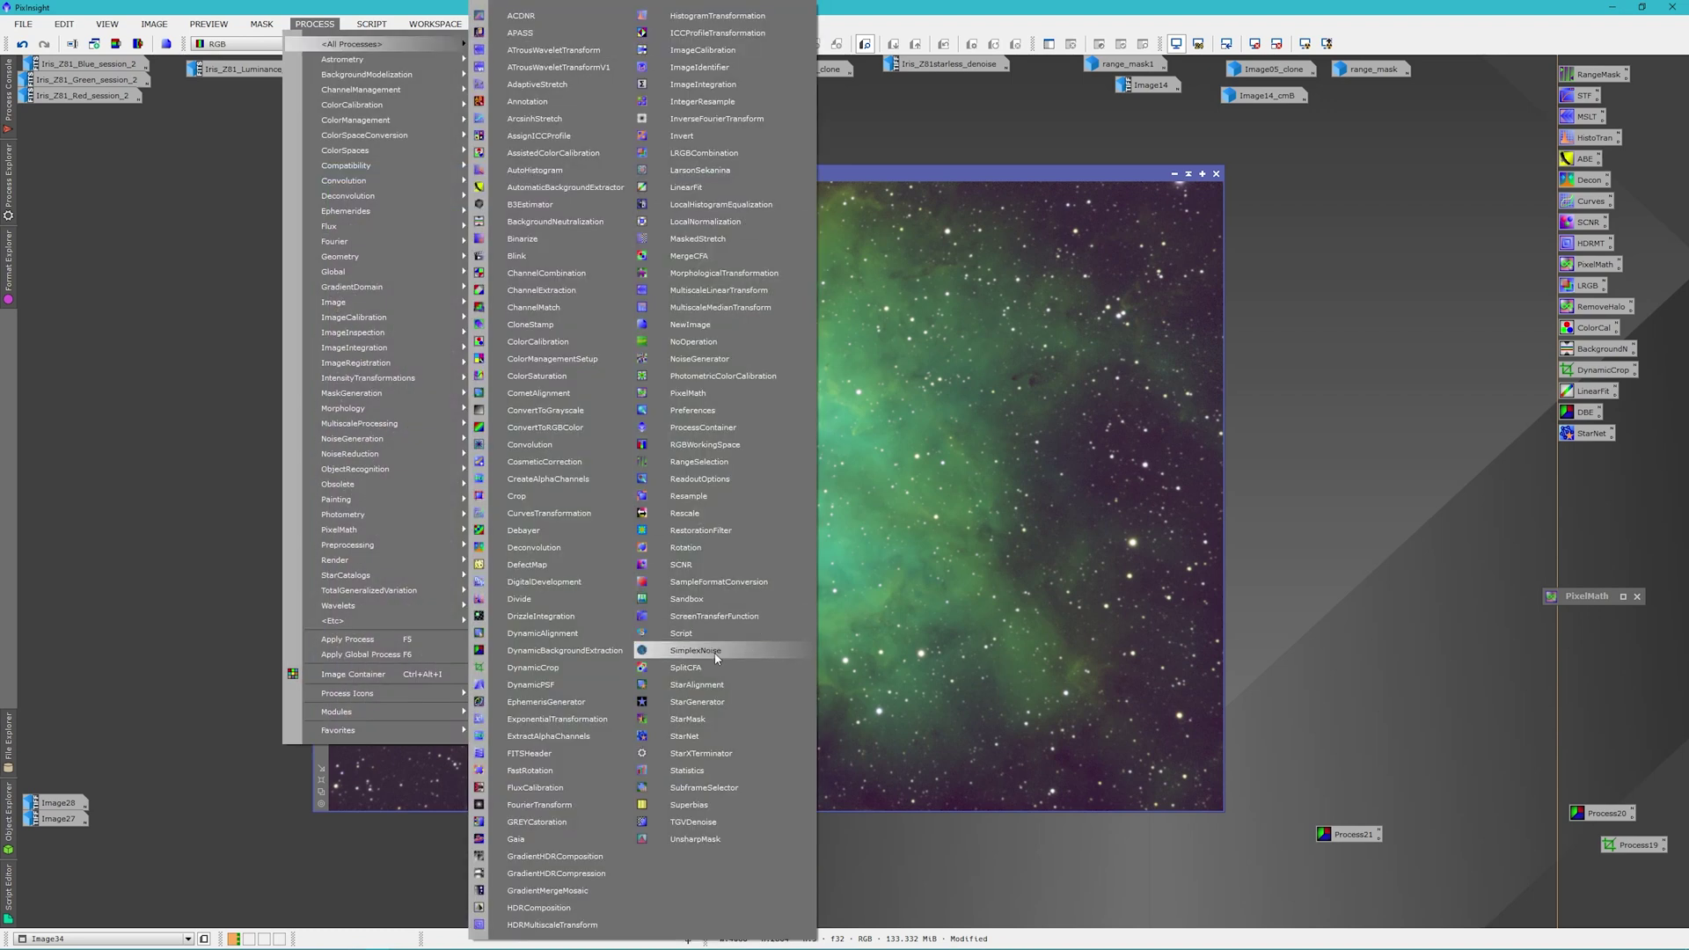
pyautogui.click(694, 754)
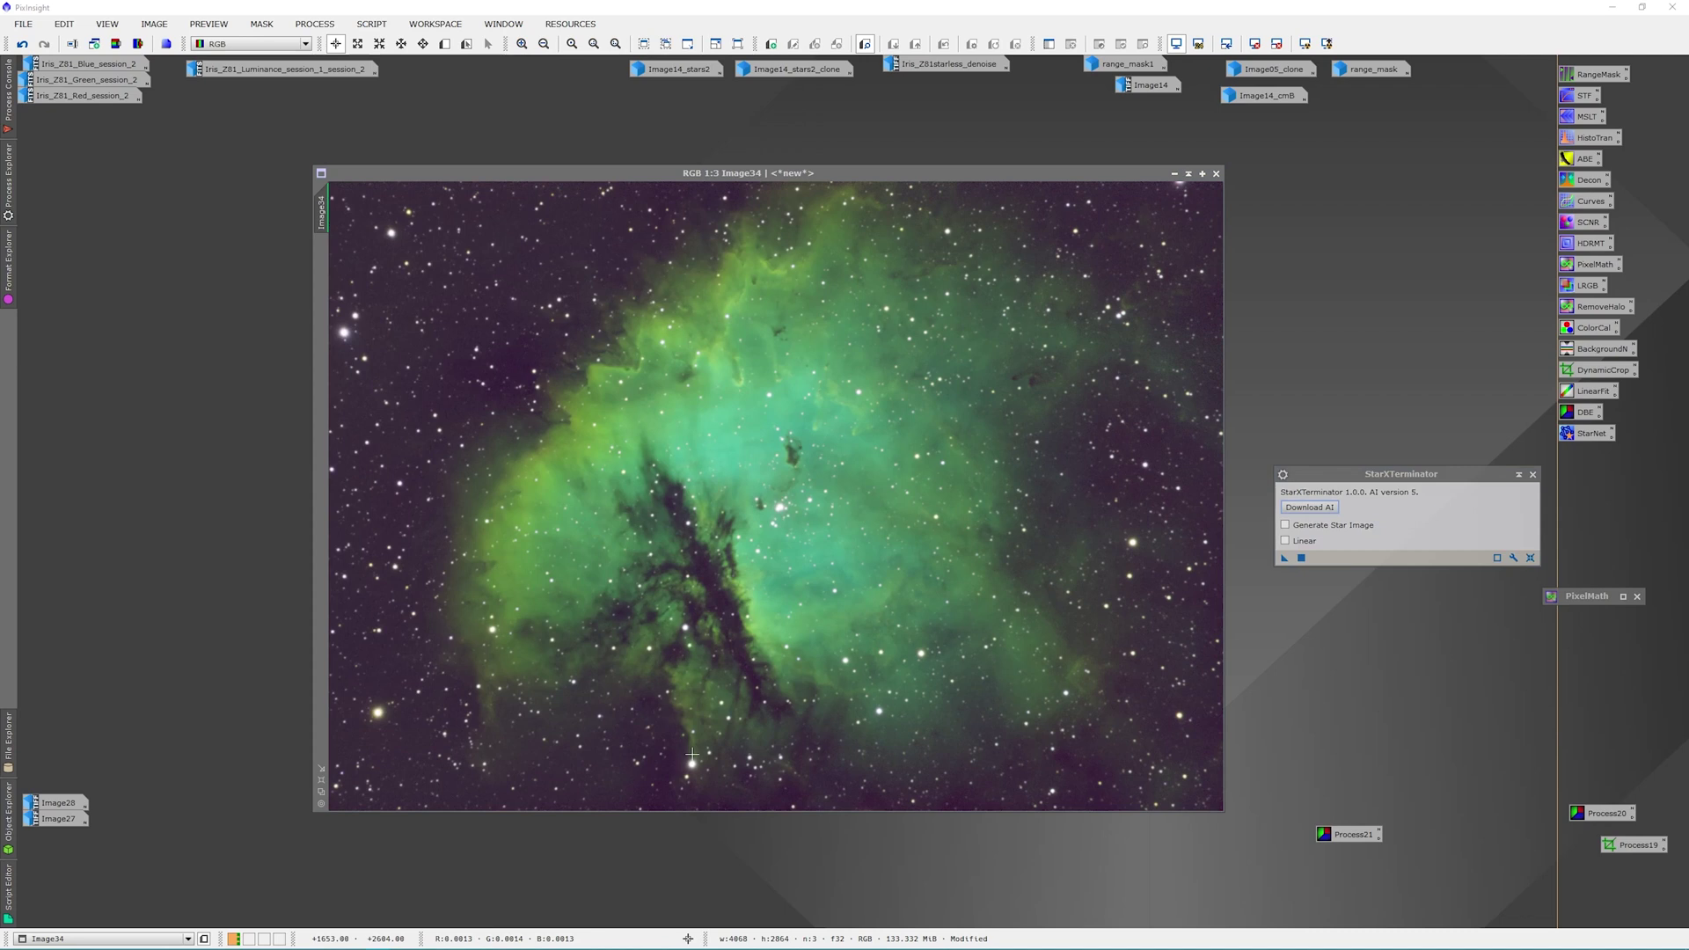
pyautogui.click(1285, 542)
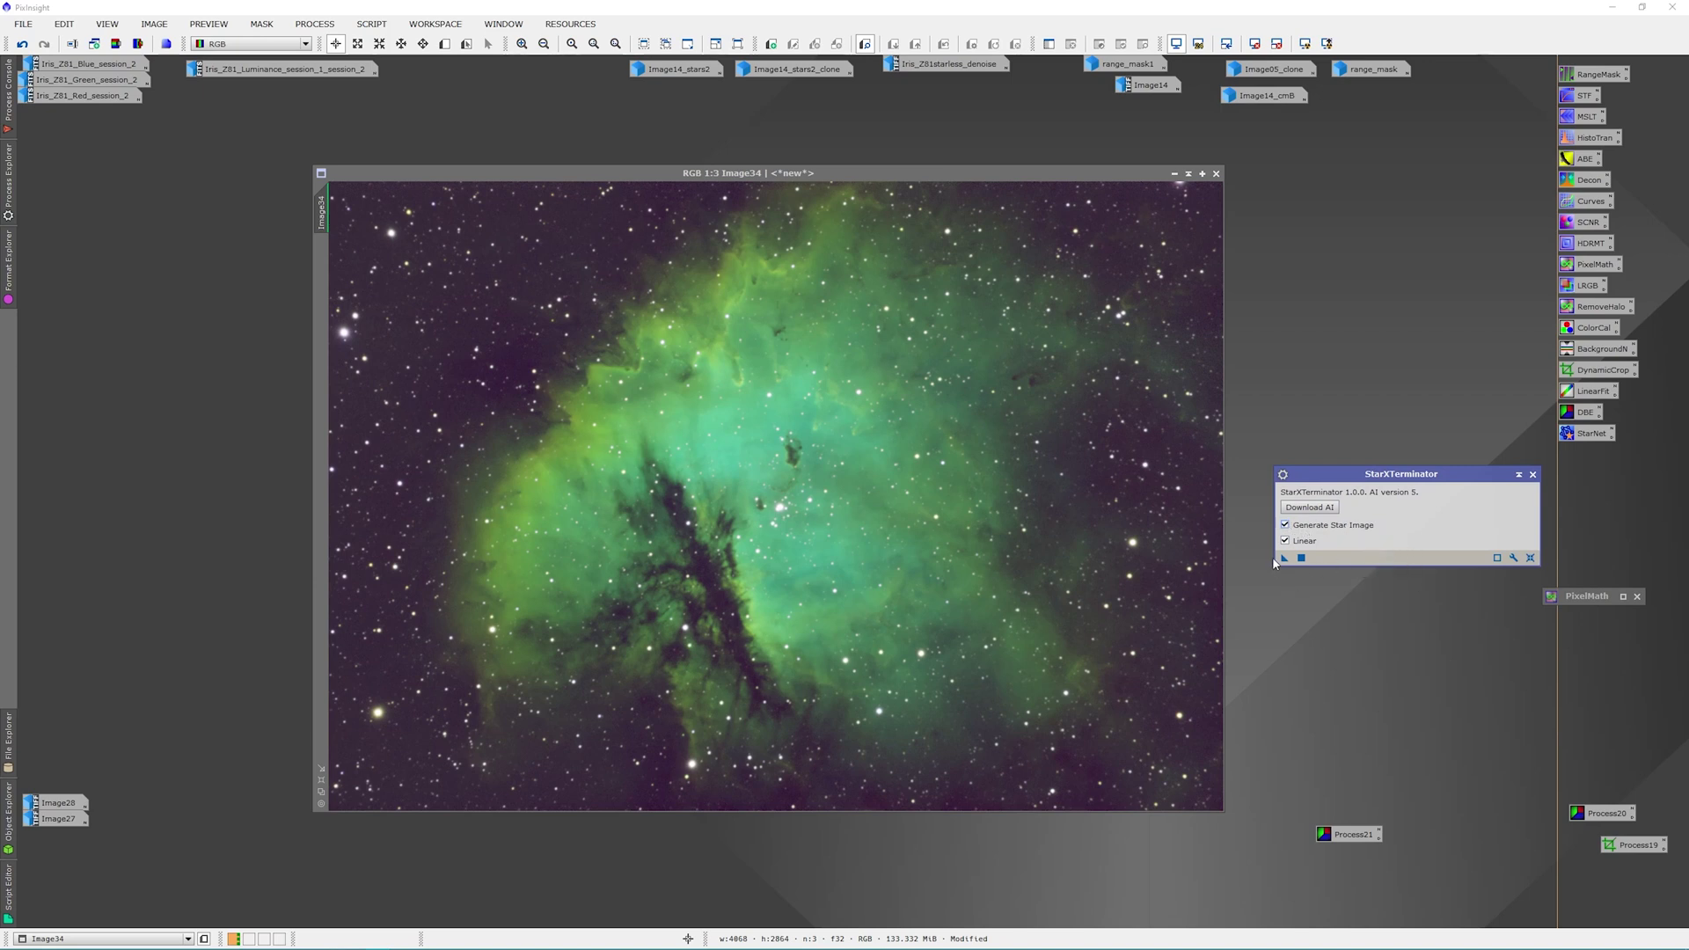
pyautogui.moveTo(1284, 560); pyautogui.dragTo(902, 573)
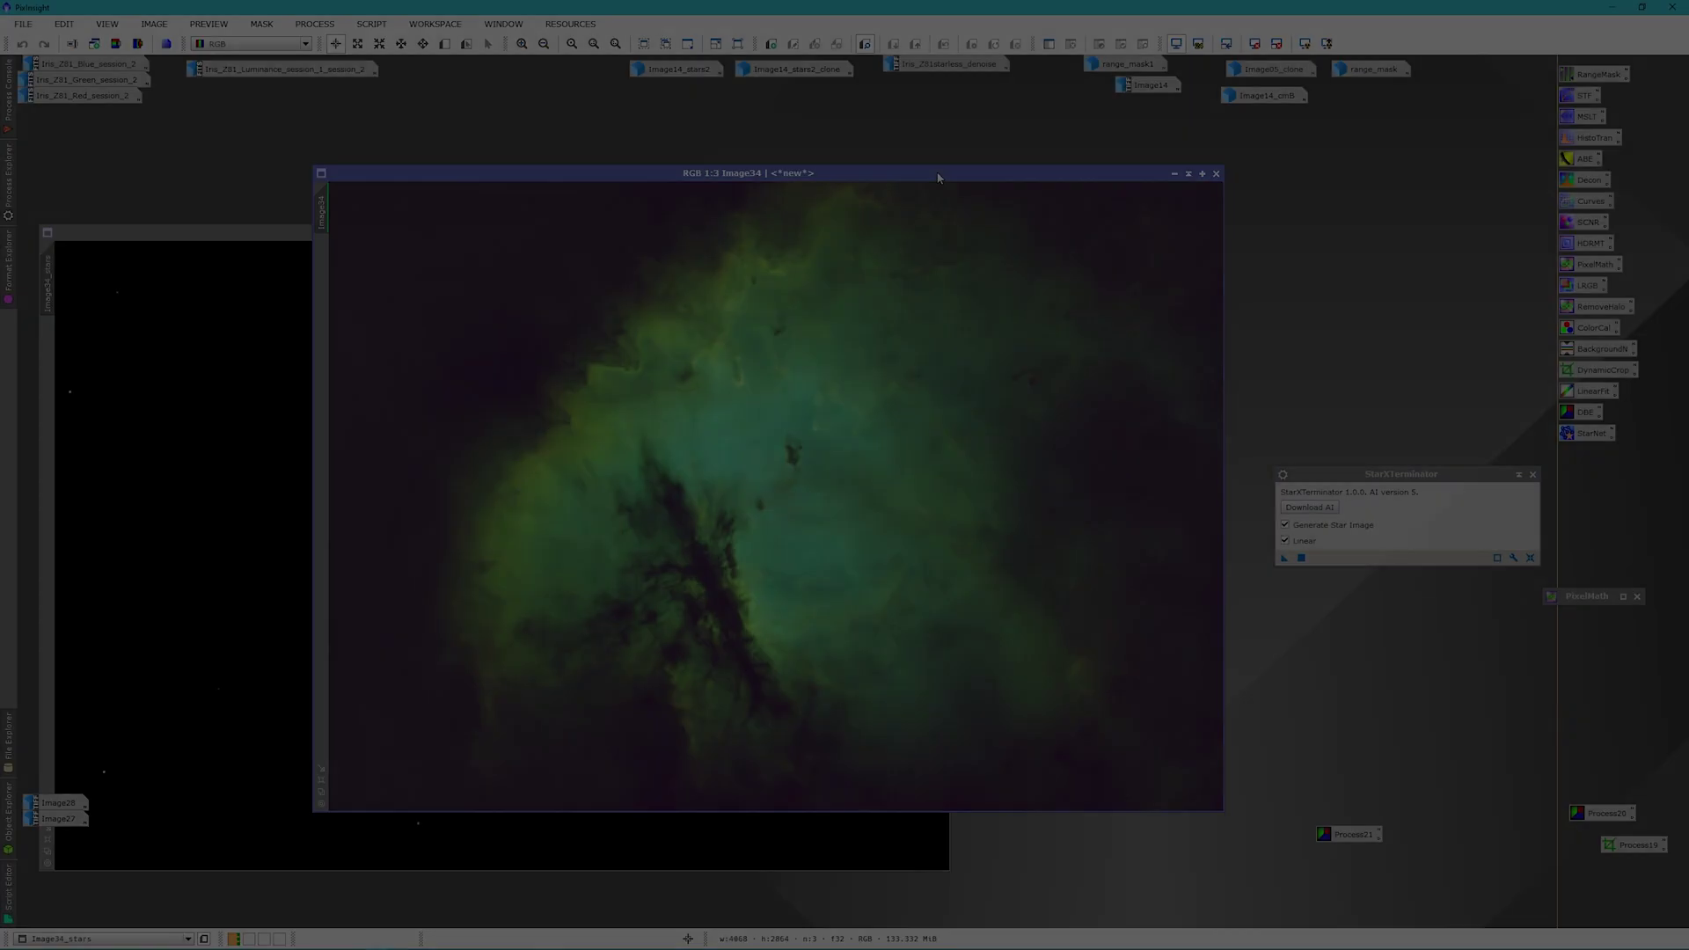
# Reset the screen stretch of the starless Image34, auto-stretch it again and inspect the nebula at 1:2 zoom
pyautogui.click(938, 177)
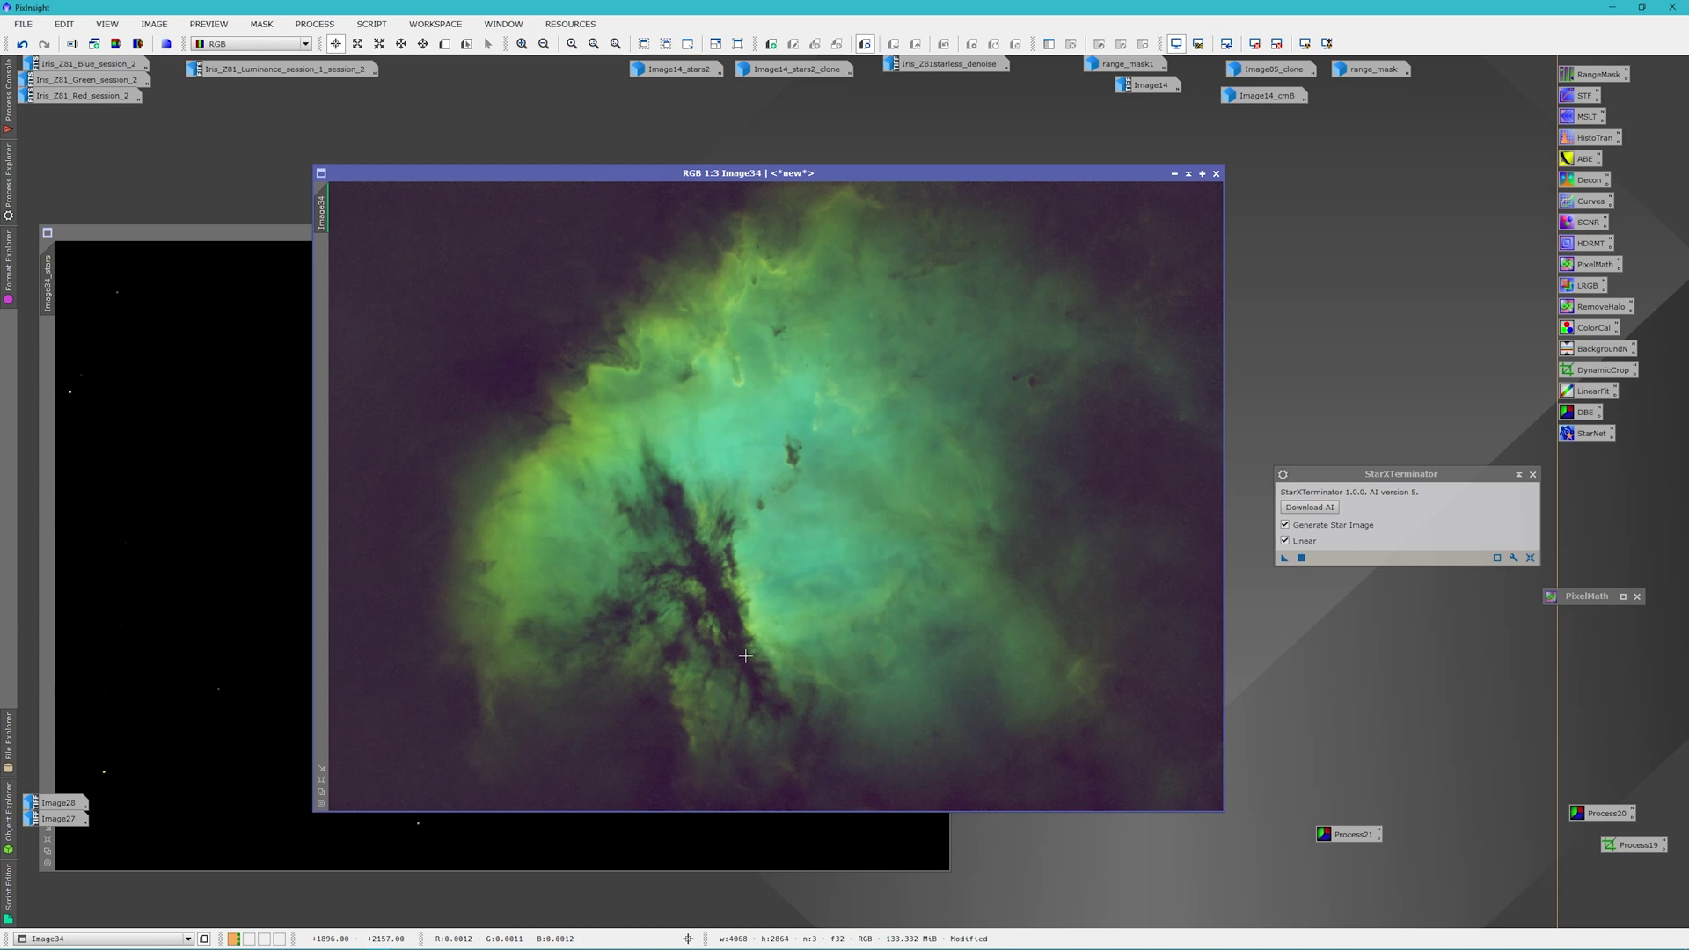
pyautogui.click(1256, 44)
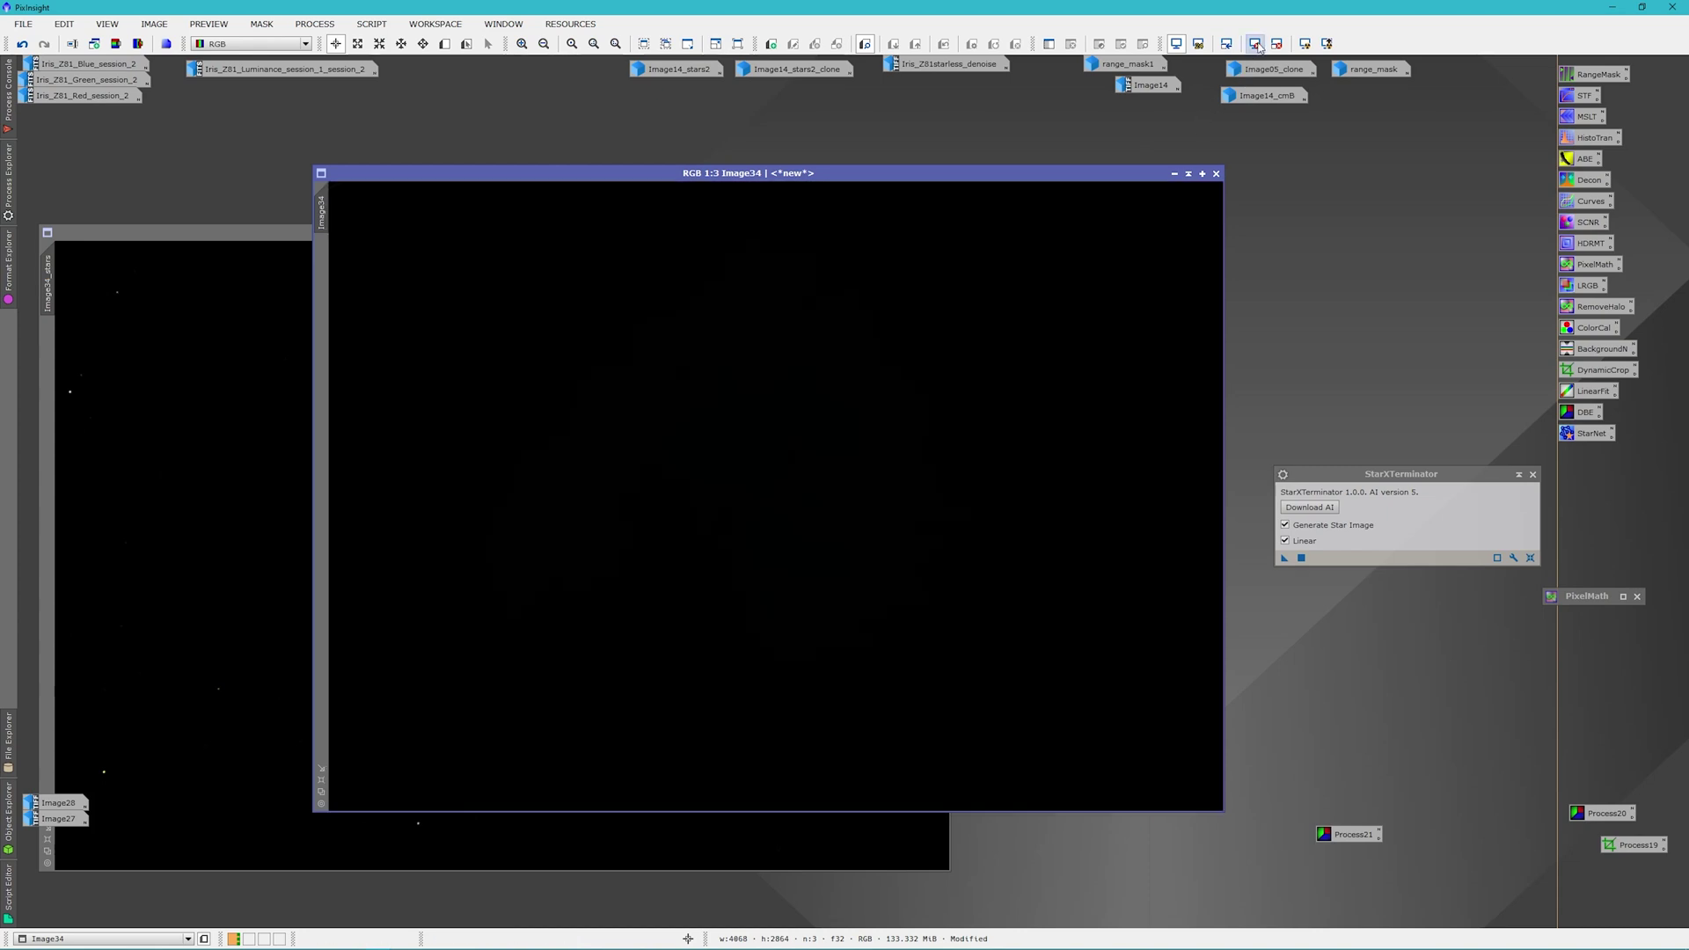
pyautogui.click(1307, 44)
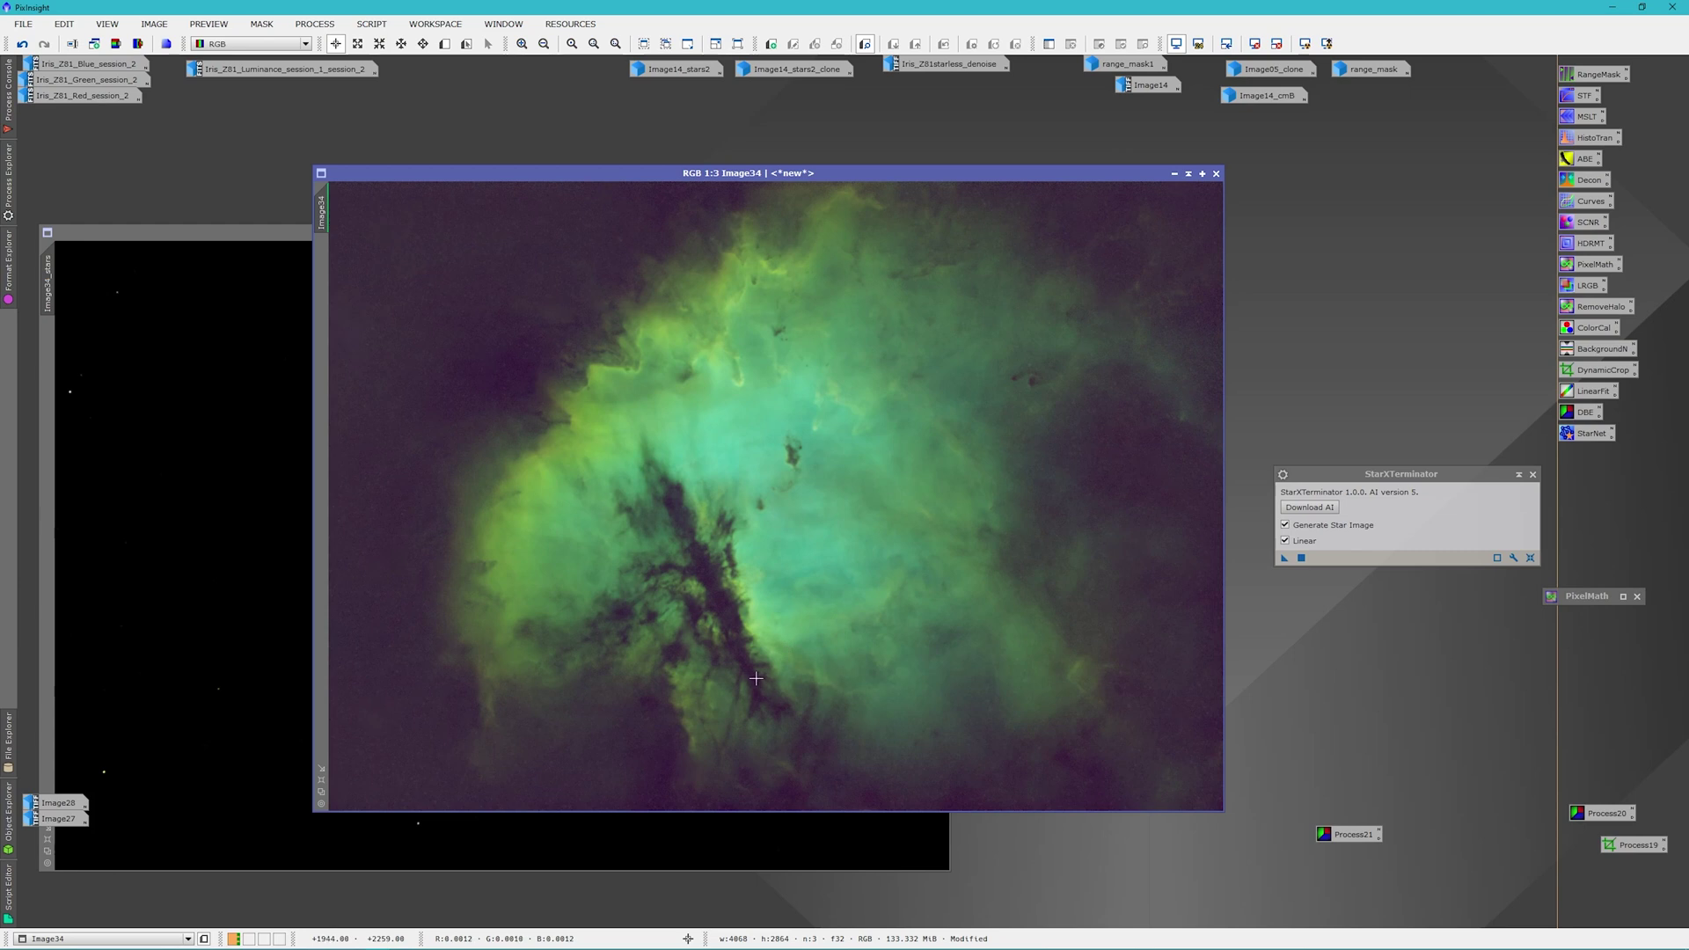
pyautogui.scroll(1, 727, 563)
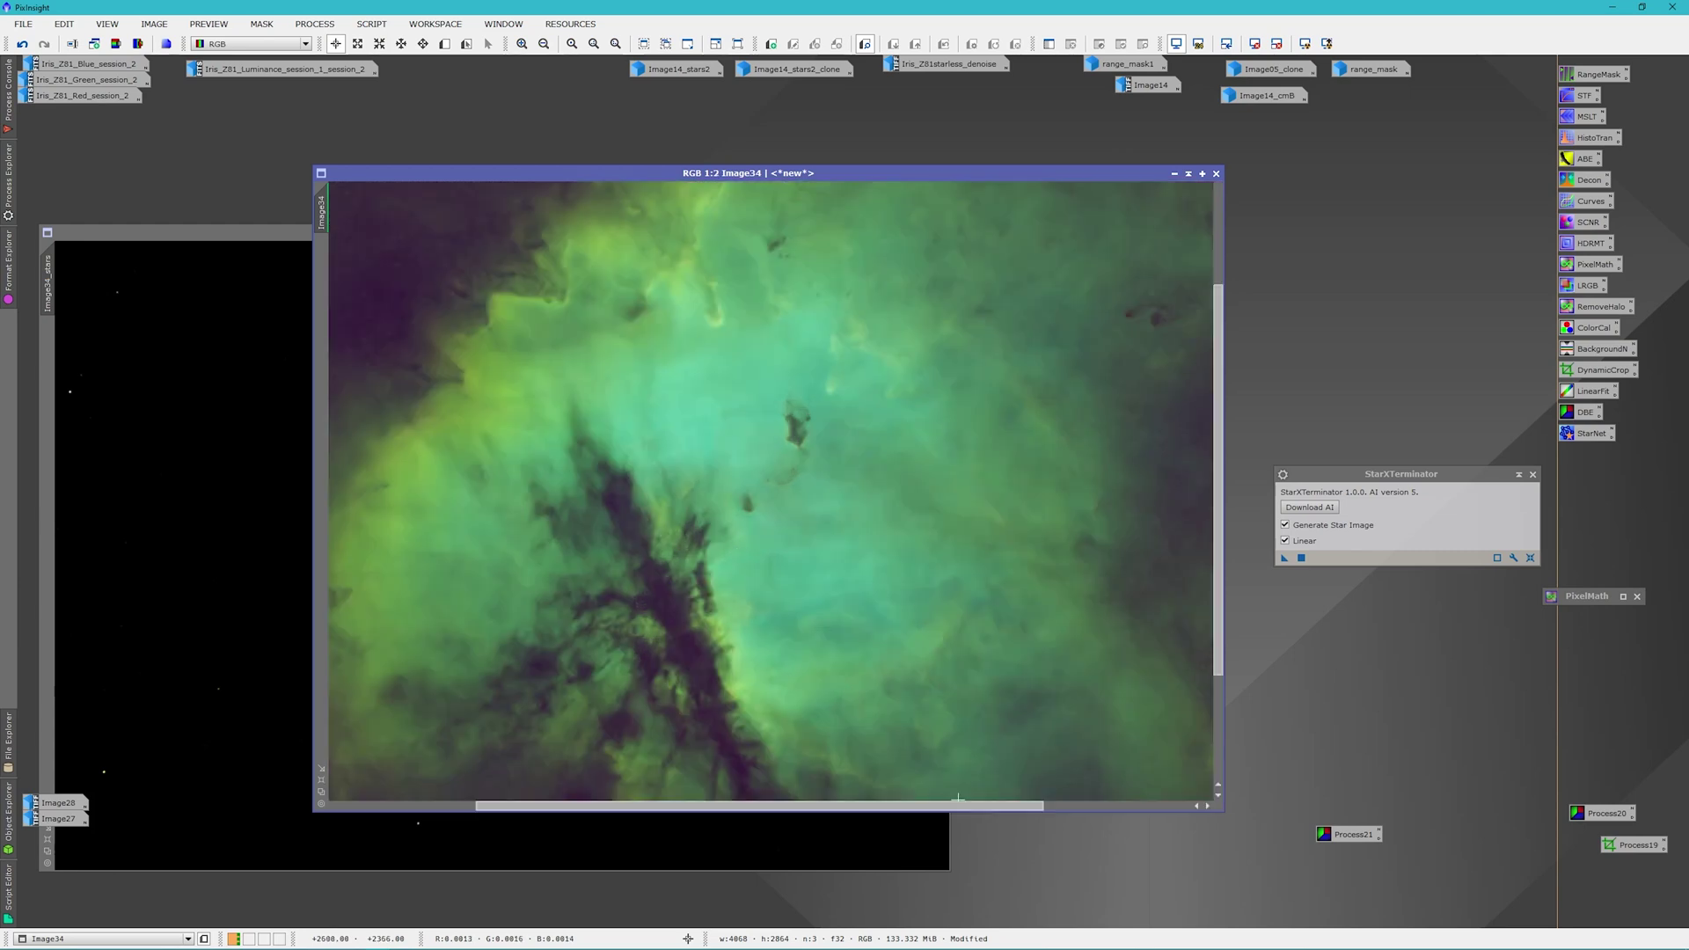
pyautogui.moveTo(957, 805); pyautogui.dragTo(1128, 769)
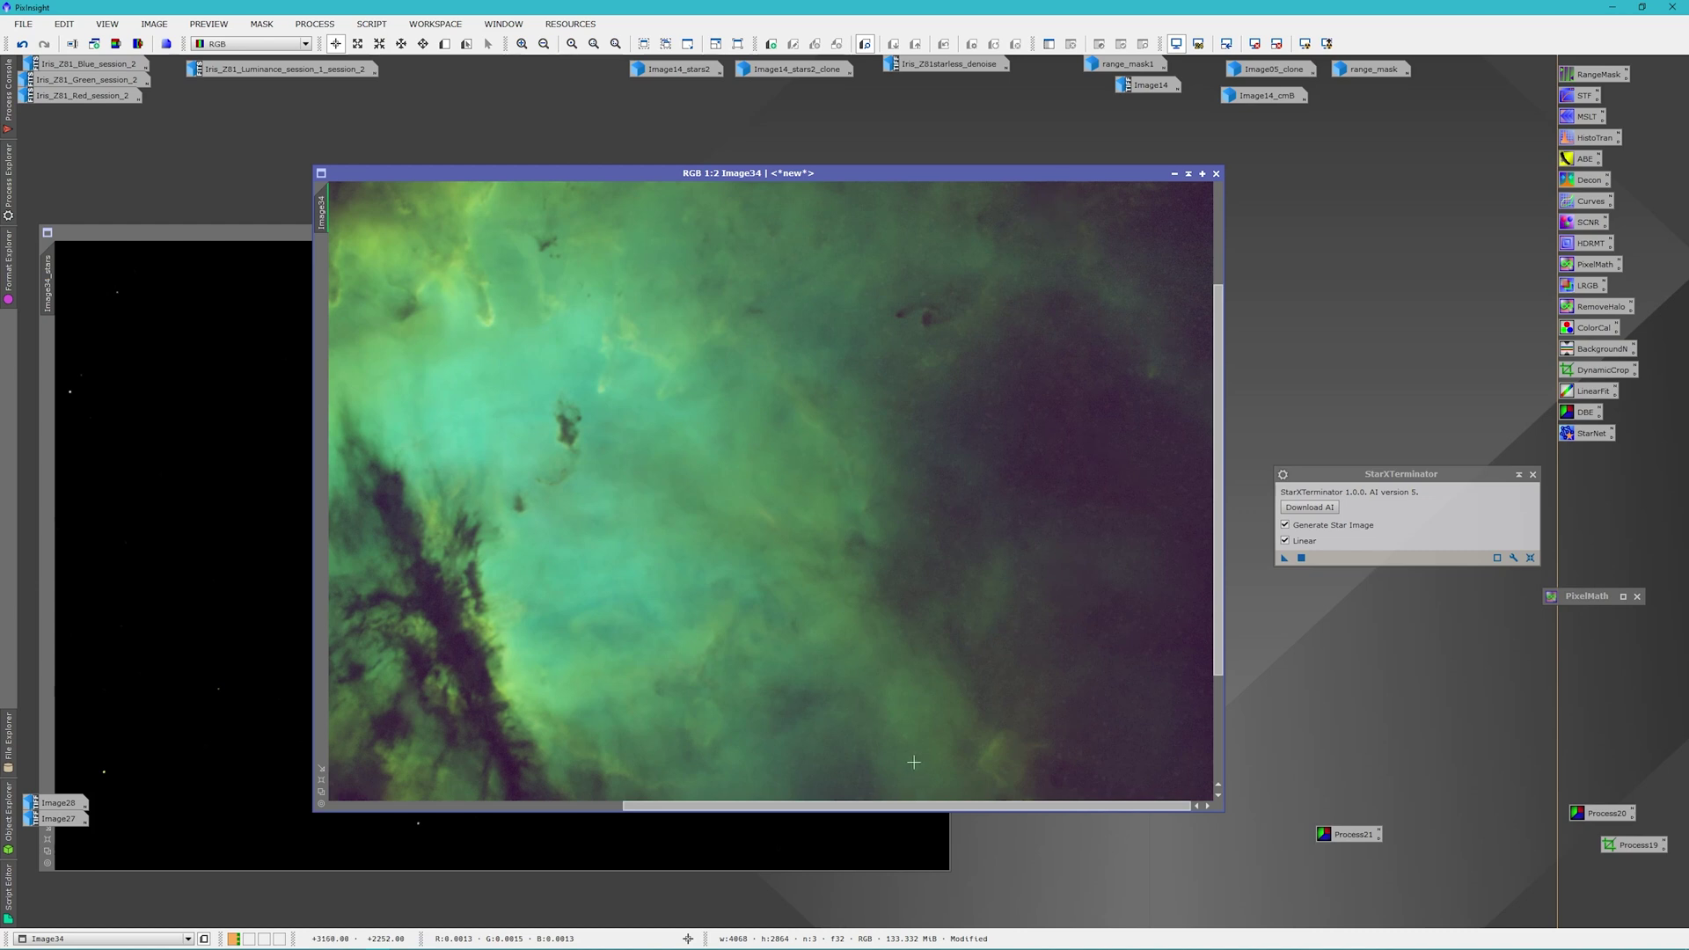
pyautogui.hotkey('ctrl', '-')
# Duplicate the starless Image34 and place the copy above and to the left of the original
pyautogui.moveTo(324, 205)
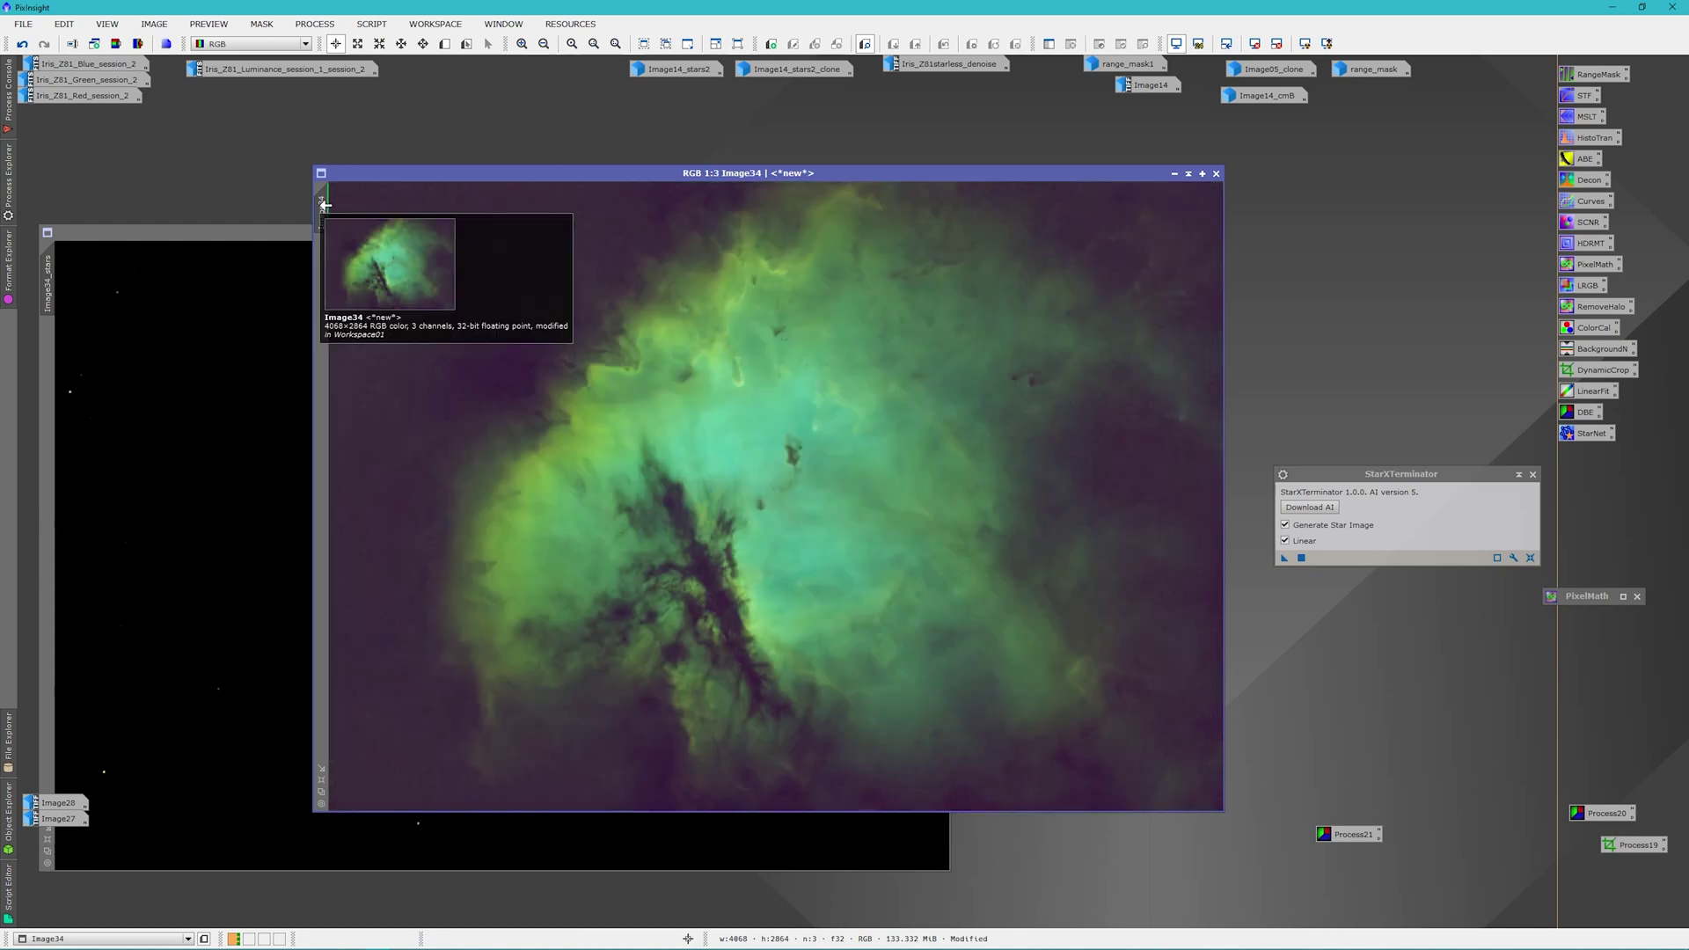
pyautogui.rightClick(323, 207)
pyautogui.moveTo(323, 207); pyautogui.dragTo(240, 151)
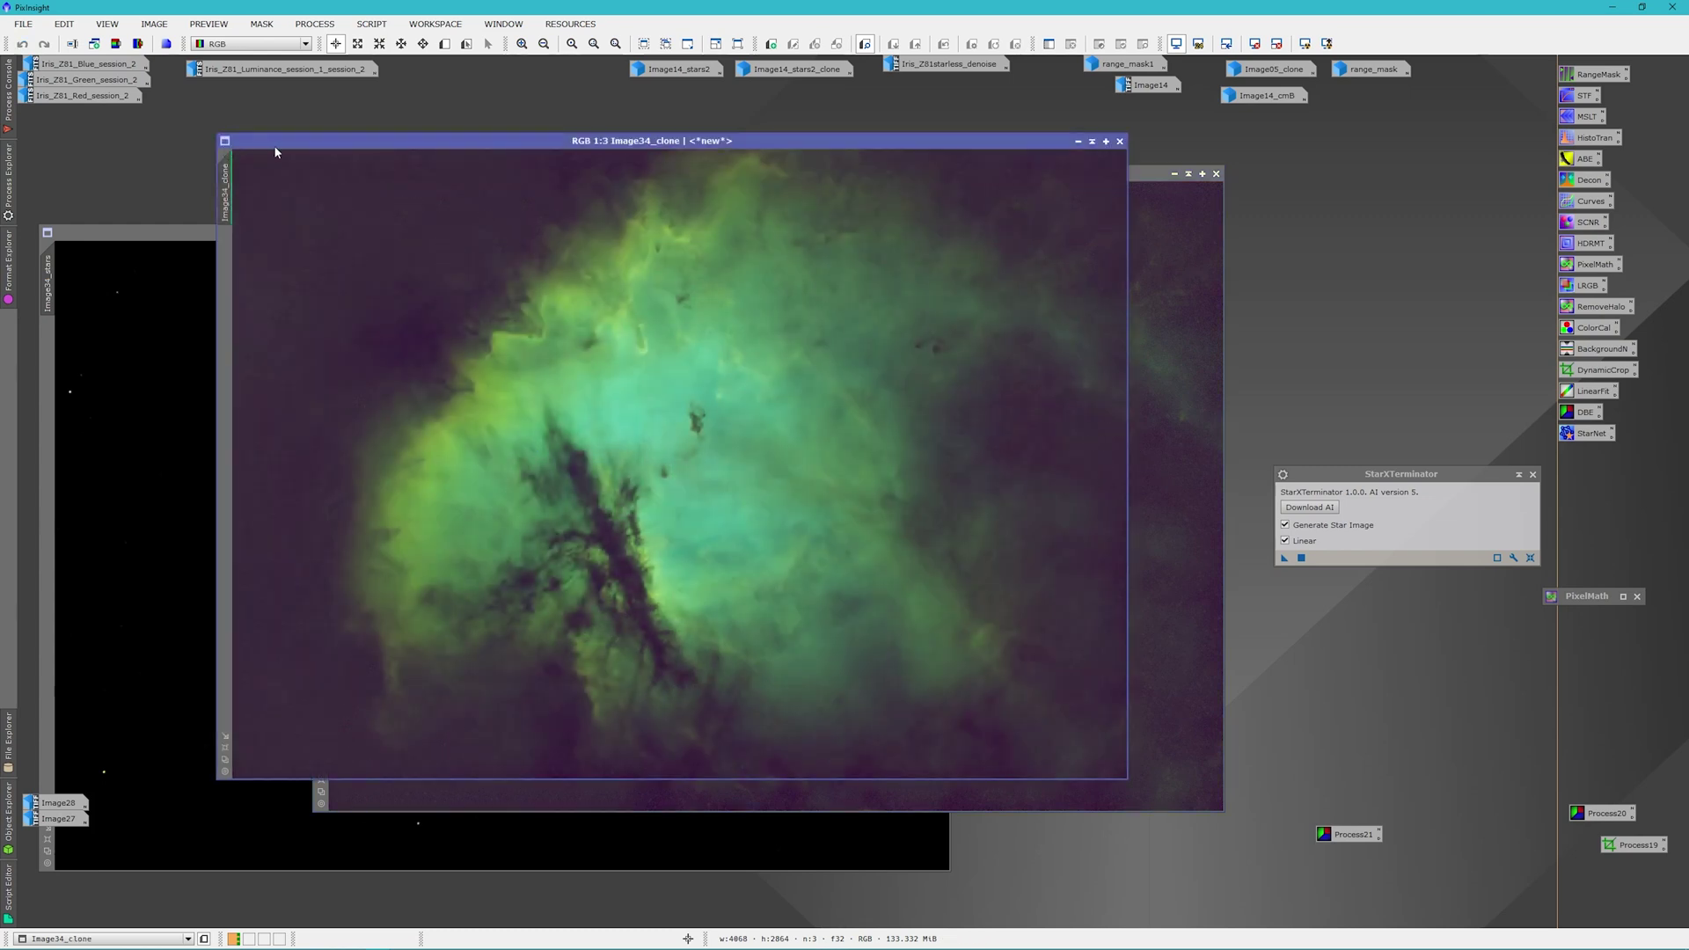
# Undo the star removal on the original Image34
pyautogui.click(1152, 174)
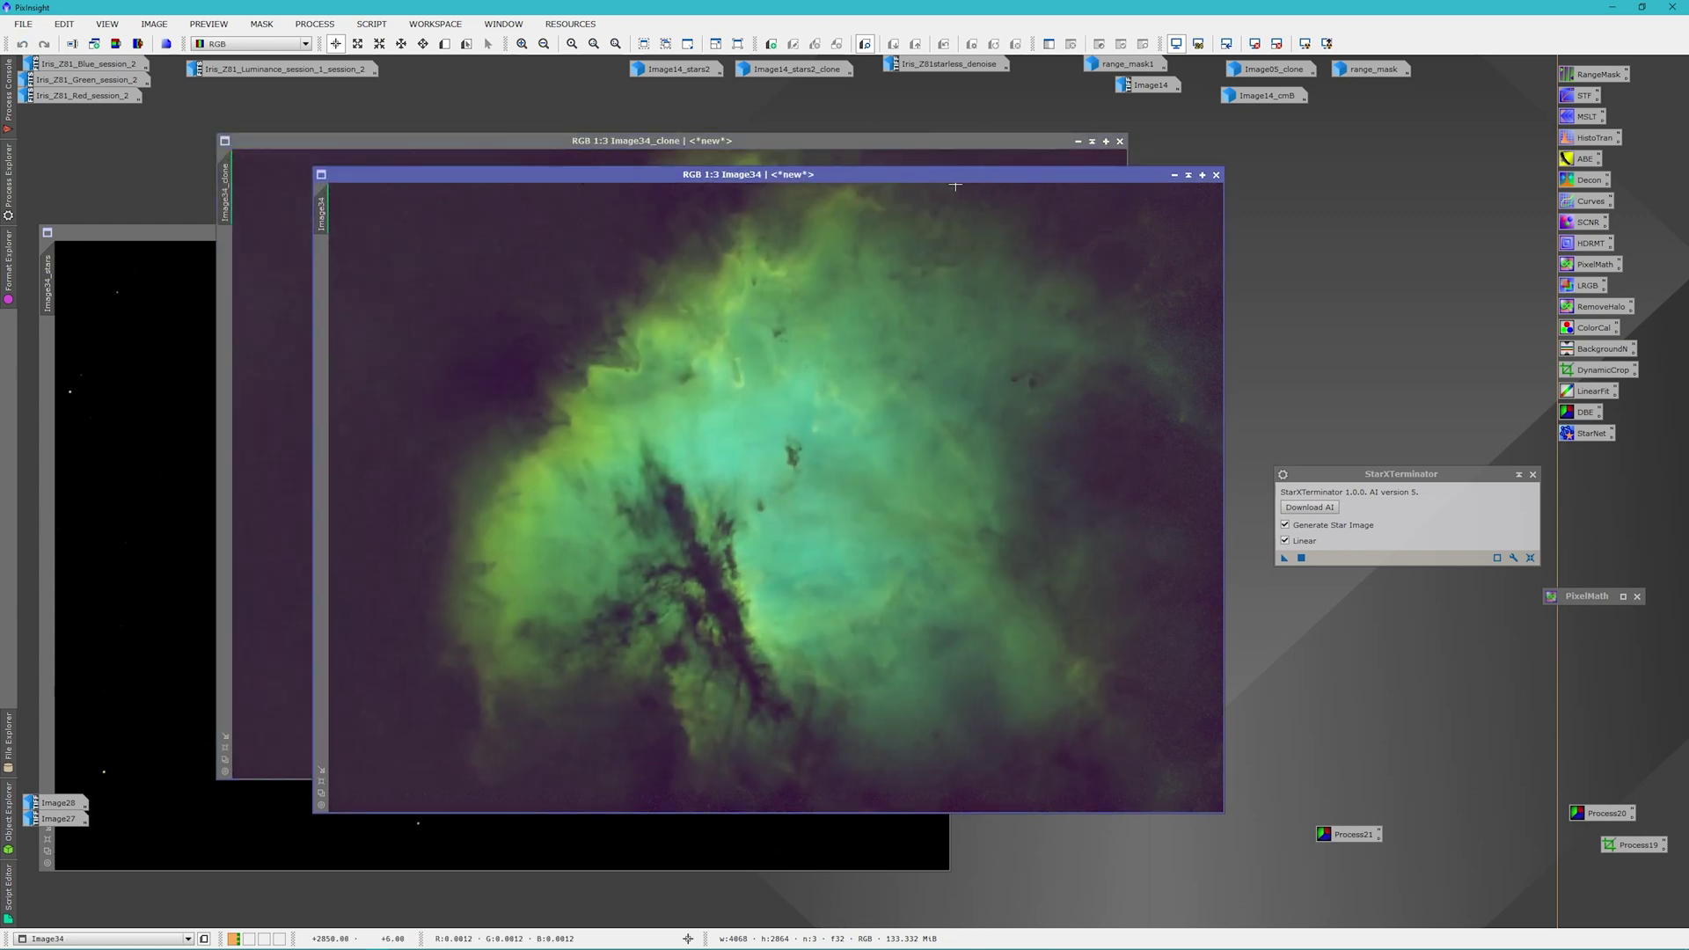
pyautogui.rightClick(326, 203)
pyautogui.click(359, 217)
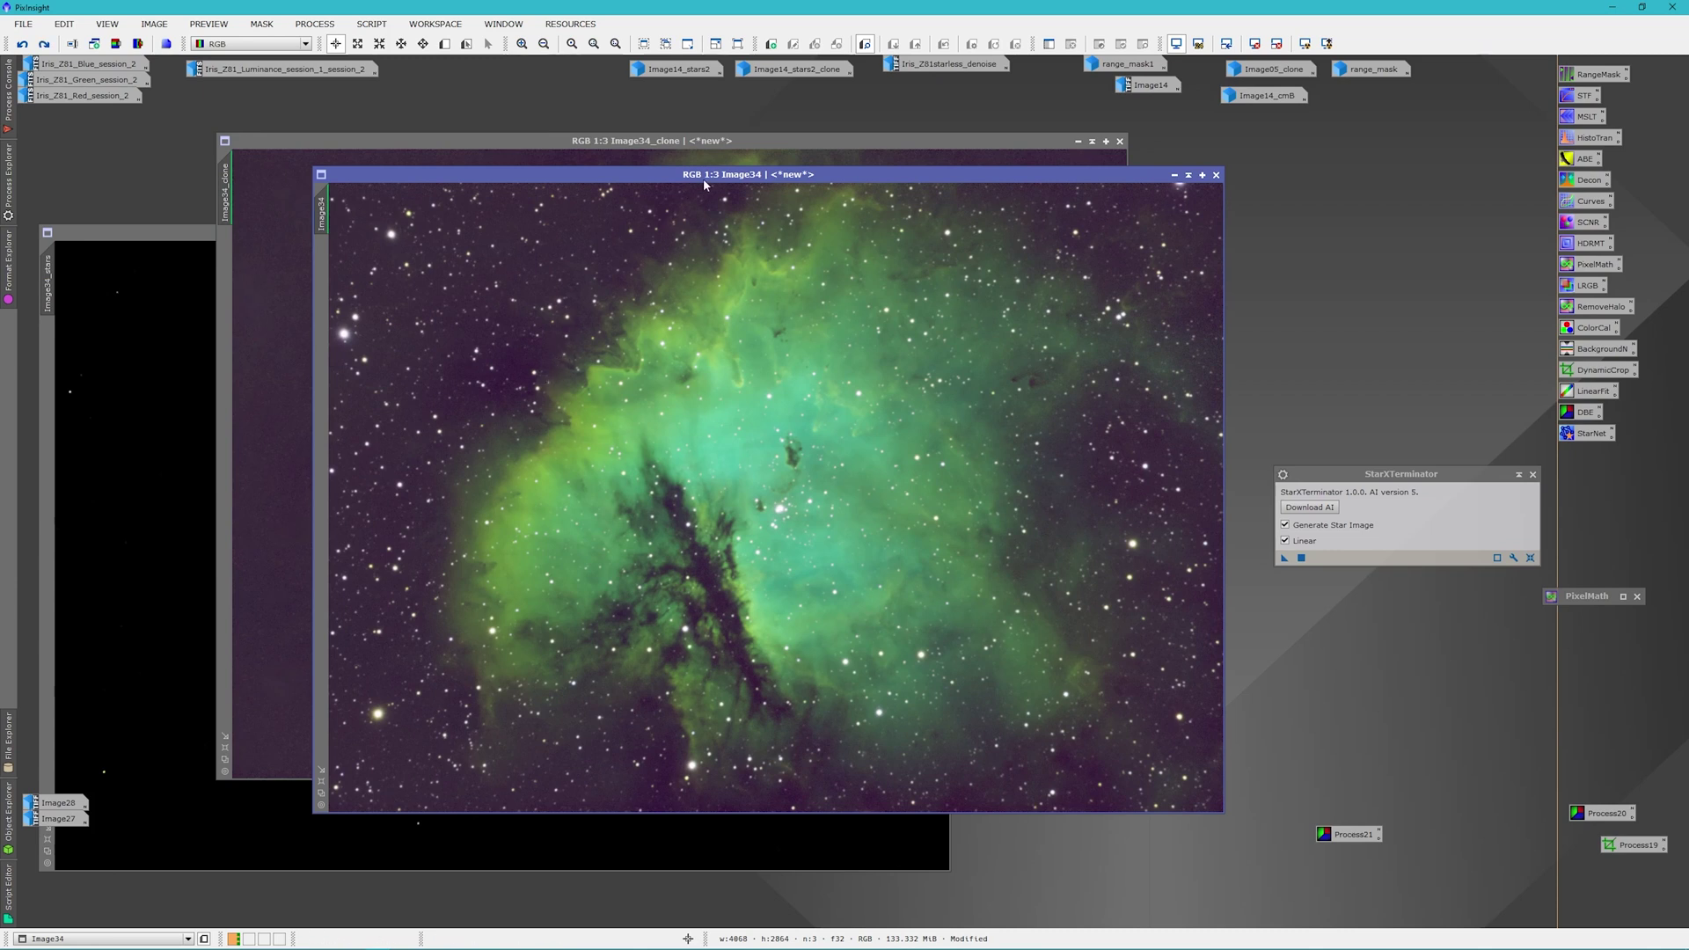
# Arrange the starless Image34_clone and the original Image34 side by side for comparison, with the StarXTerminator dialog clear of both
pyautogui.moveTo(700, 176); pyautogui.dragTo(1163, 163)
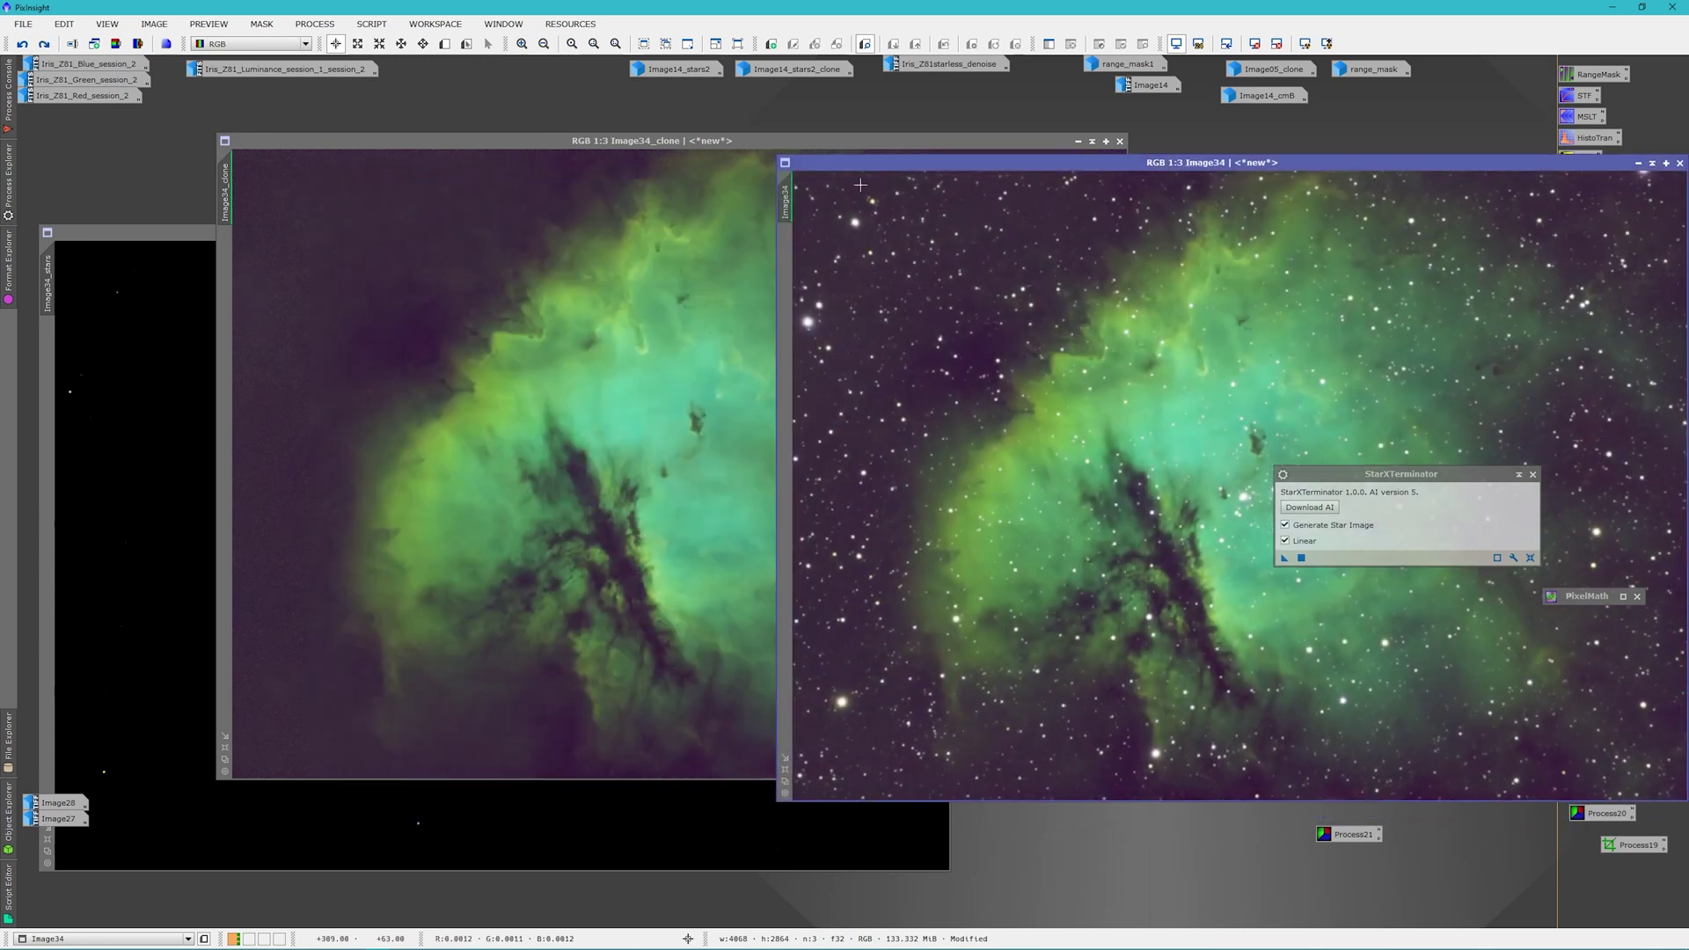
pyautogui.click(796, 141)
pyautogui.moveTo(842, 144); pyautogui.dragTo(669, 156)
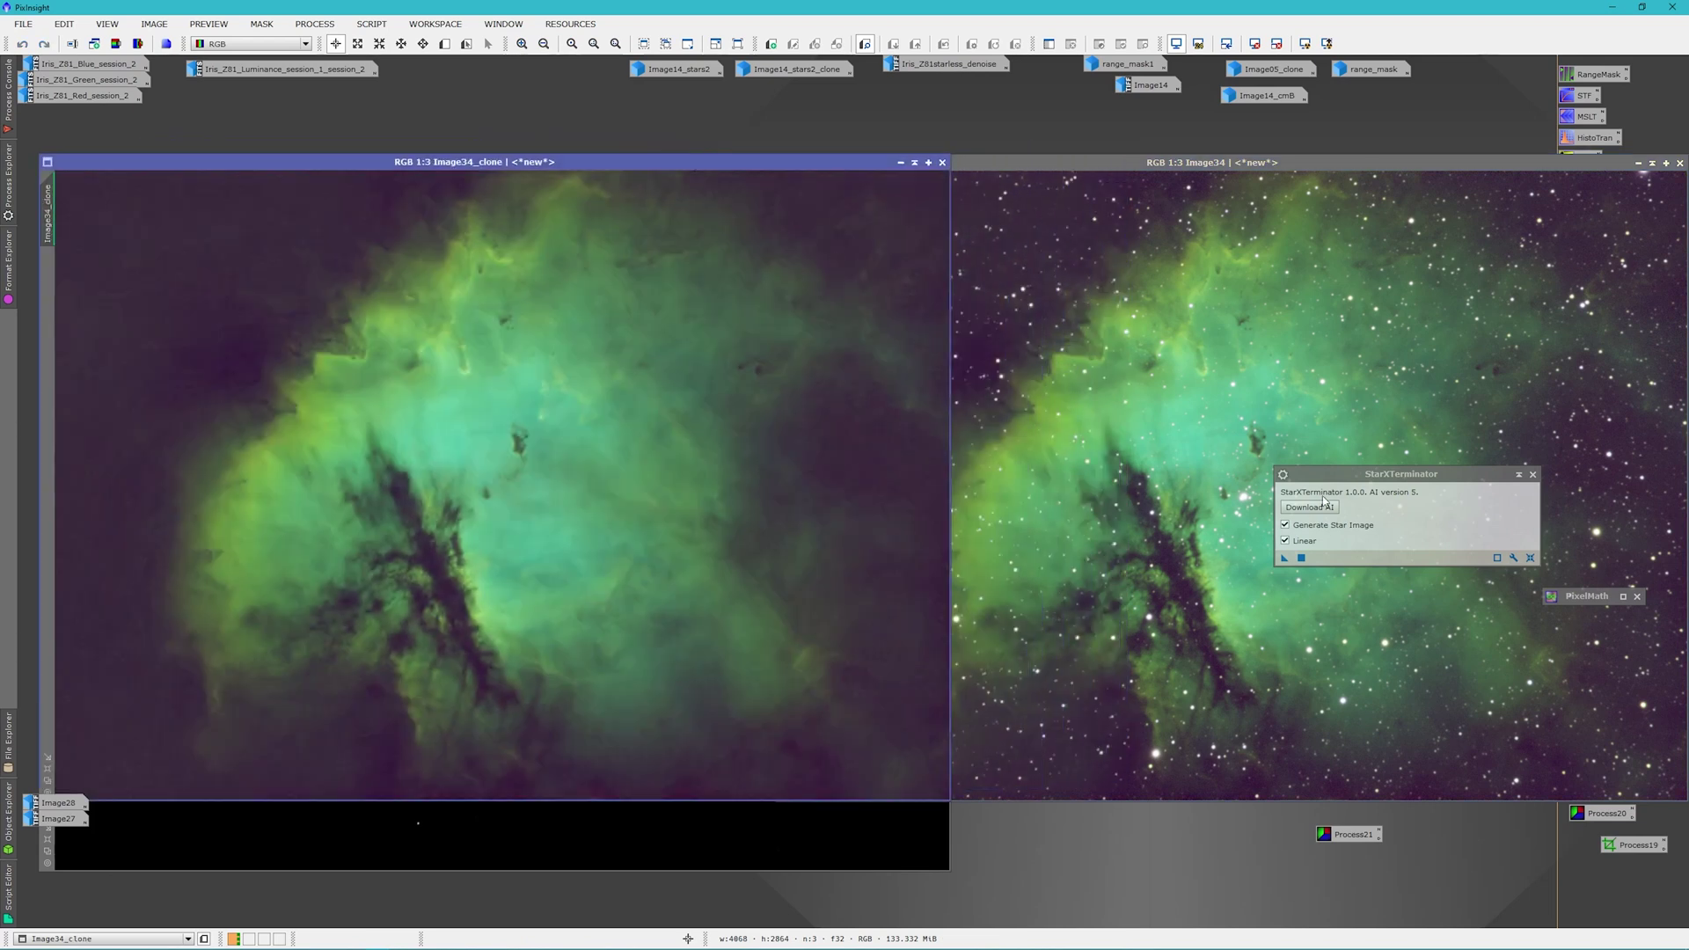
pyautogui.moveTo(1354, 477); pyautogui.dragTo(1165, 829)
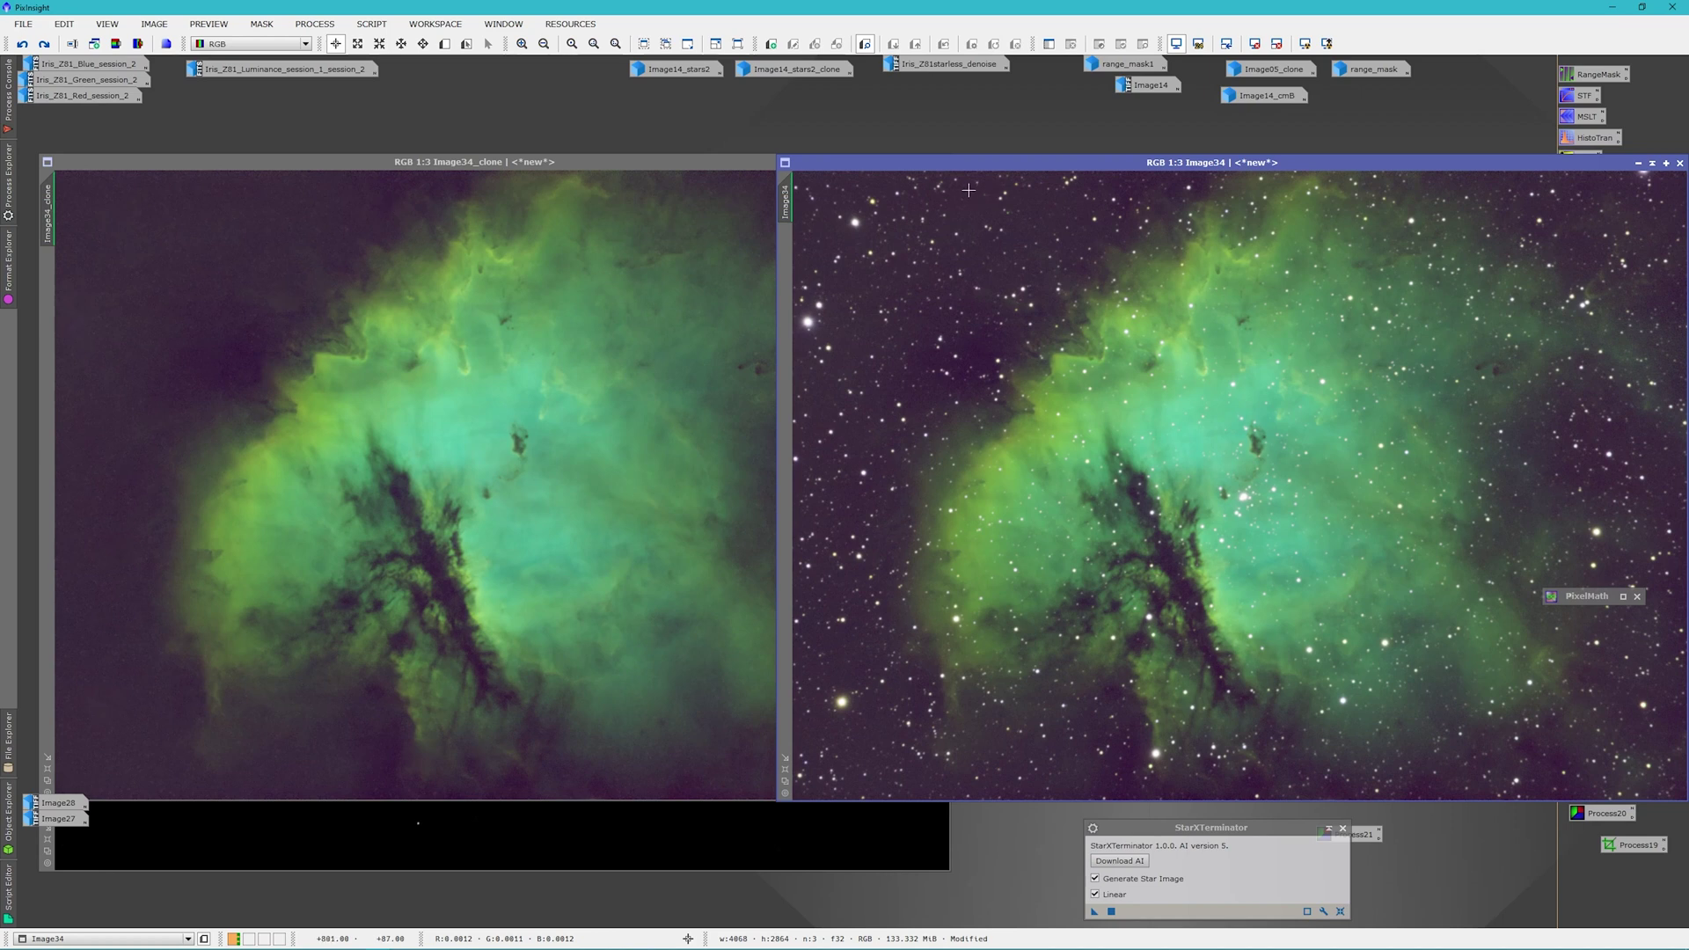
# Minimize Image34 and Image34_clone, park the clone's icon near the workspace edge, and move Image34_stars to a clear area
pyautogui.click(1639, 164)
pyautogui.click(901, 163)
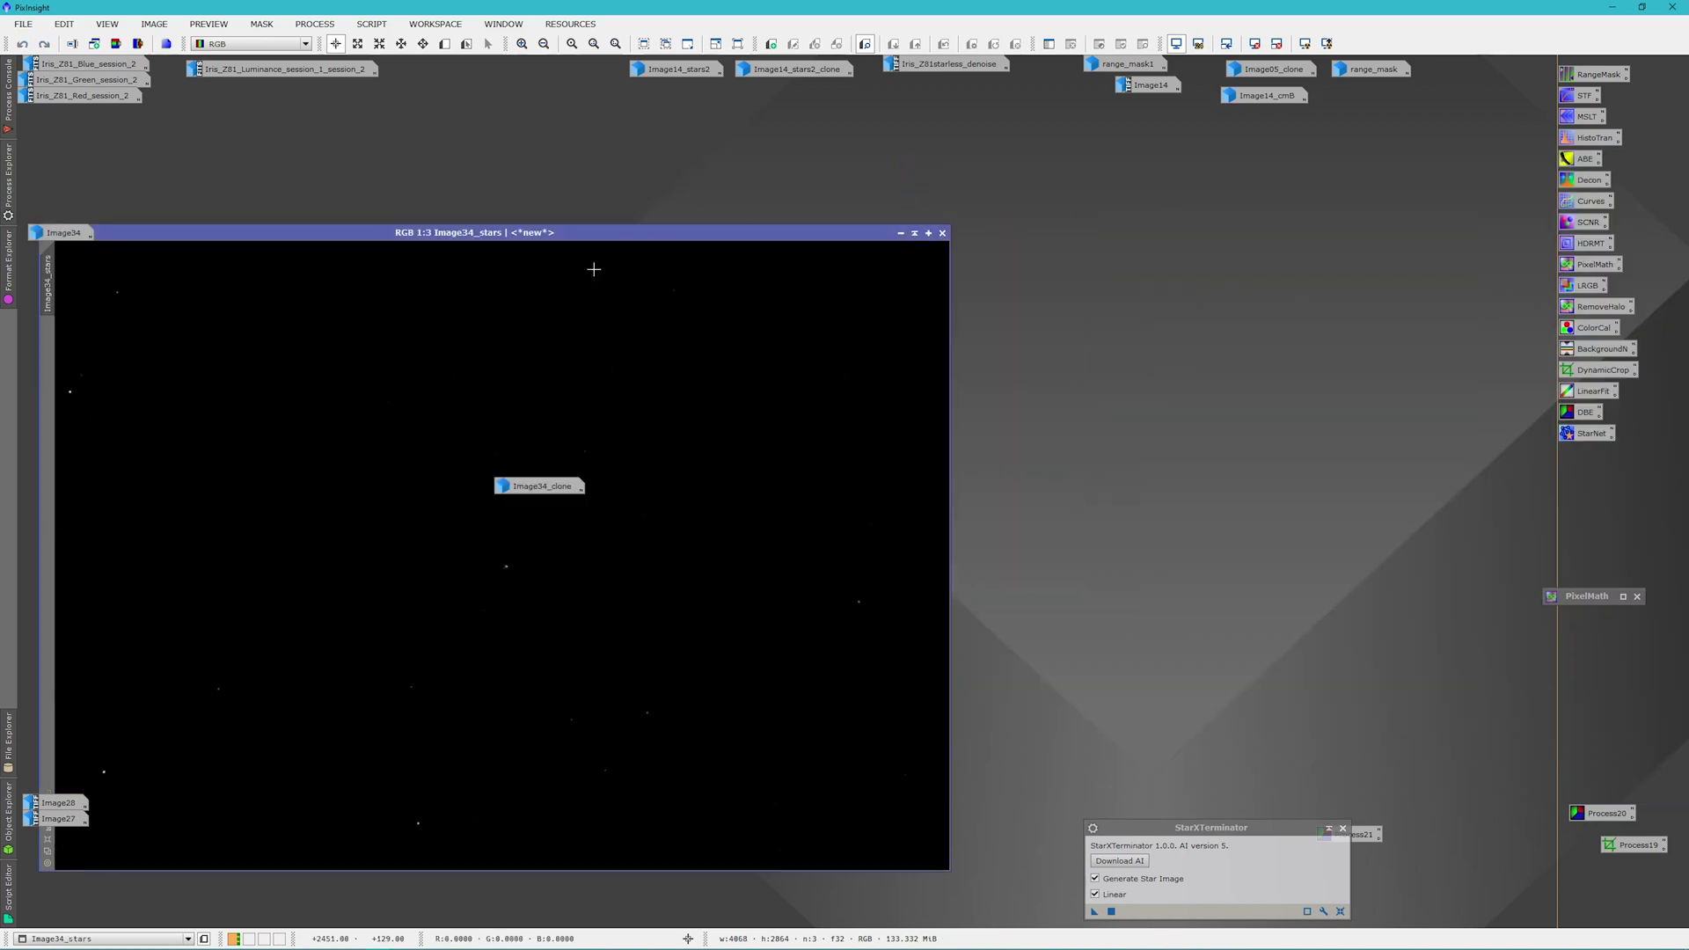
pyautogui.moveTo(514, 487); pyautogui.dragTo(50, 176)
pyautogui.moveTo(363, 233); pyautogui.dragTo(577, 177)
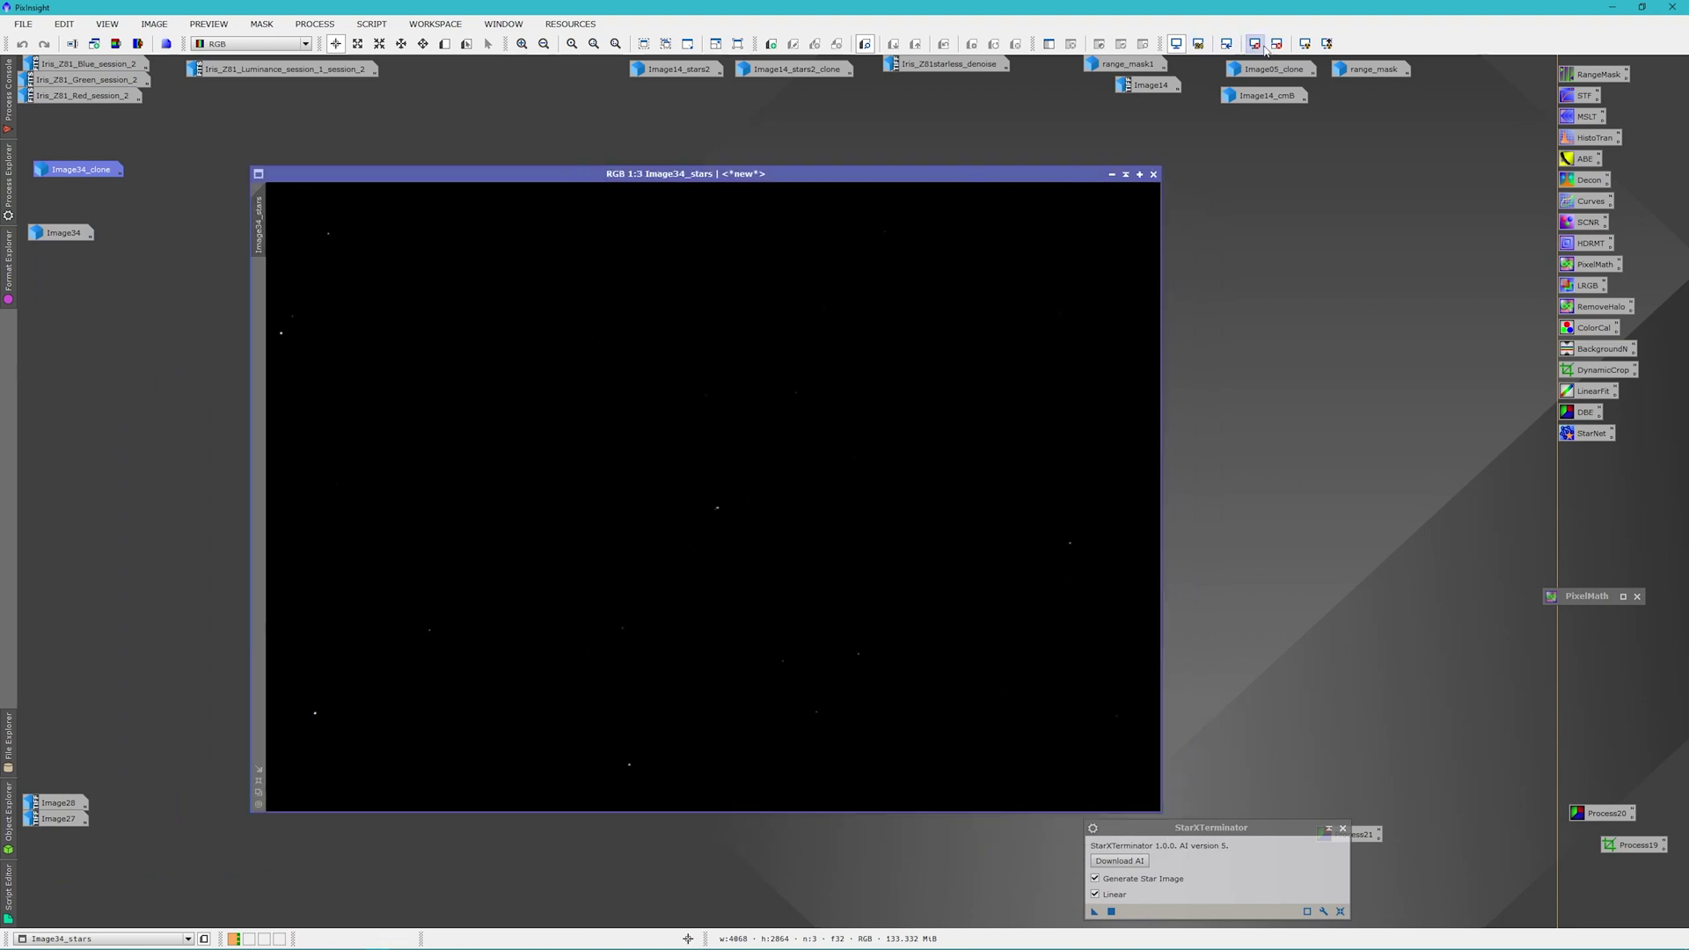
# Stretch Image34_stars using HistogramTransformation with real-time preview and midtones of about 0.01, and reset the curve after applying it
pyautogui.click(1305, 44)
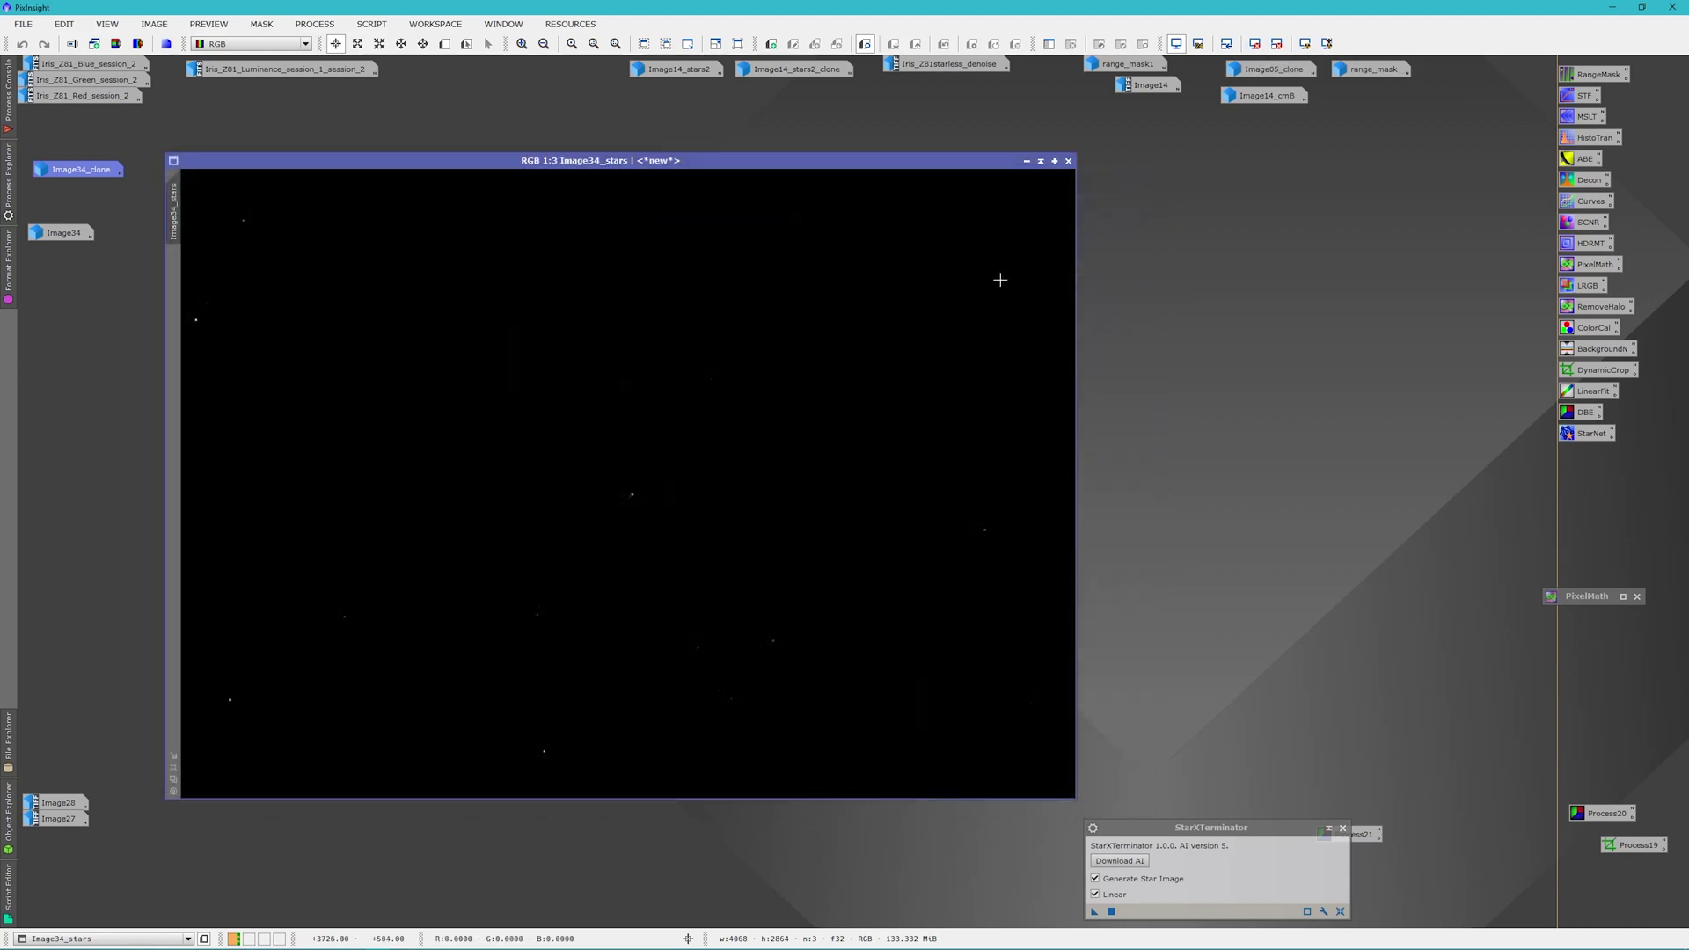
pyautogui.doubleClick(1580, 142)
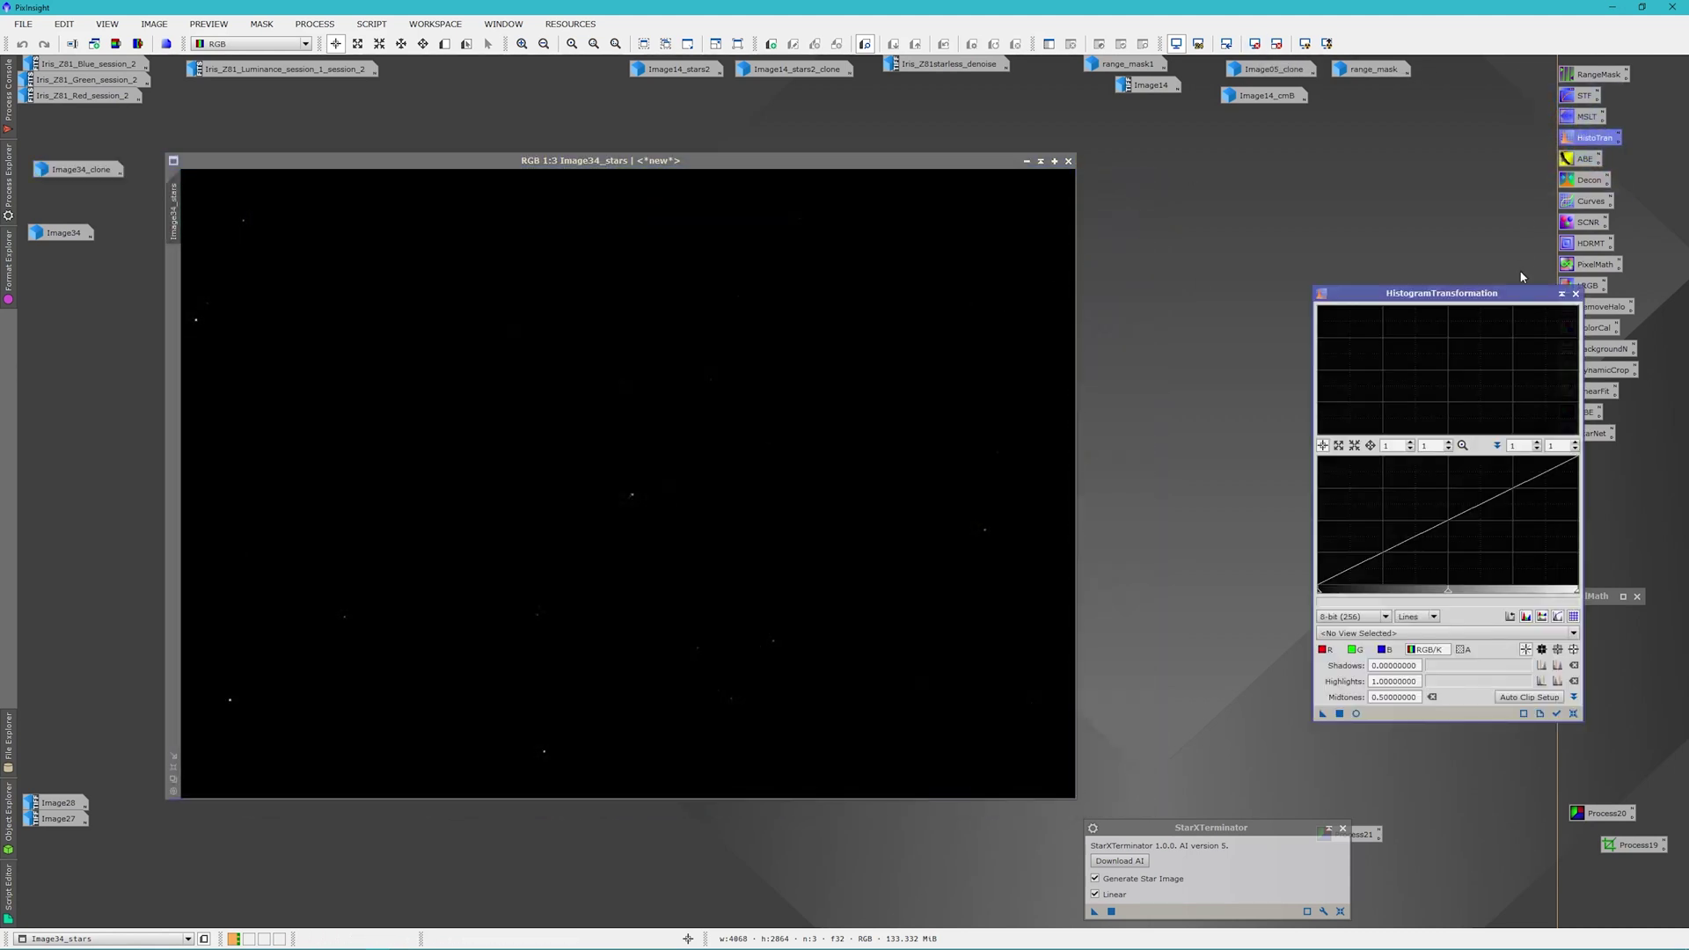
pyautogui.click(1165, 688)
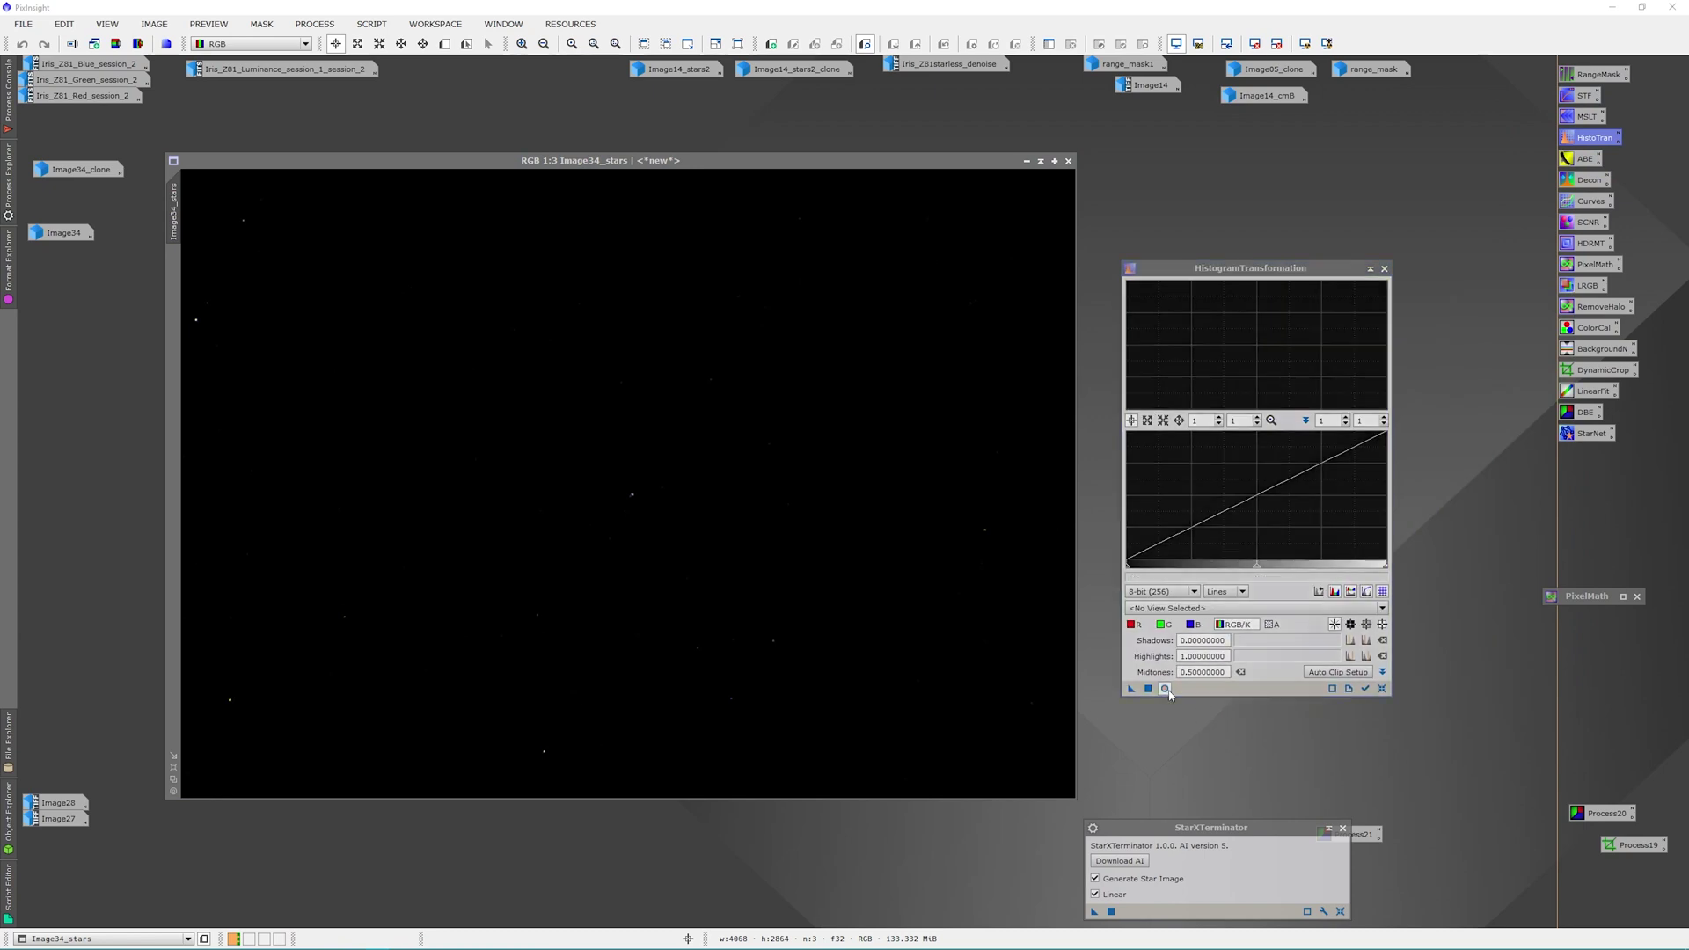
pyautogui.moveTo(1257, 571); pyautogui.dragTo(1129, 571)
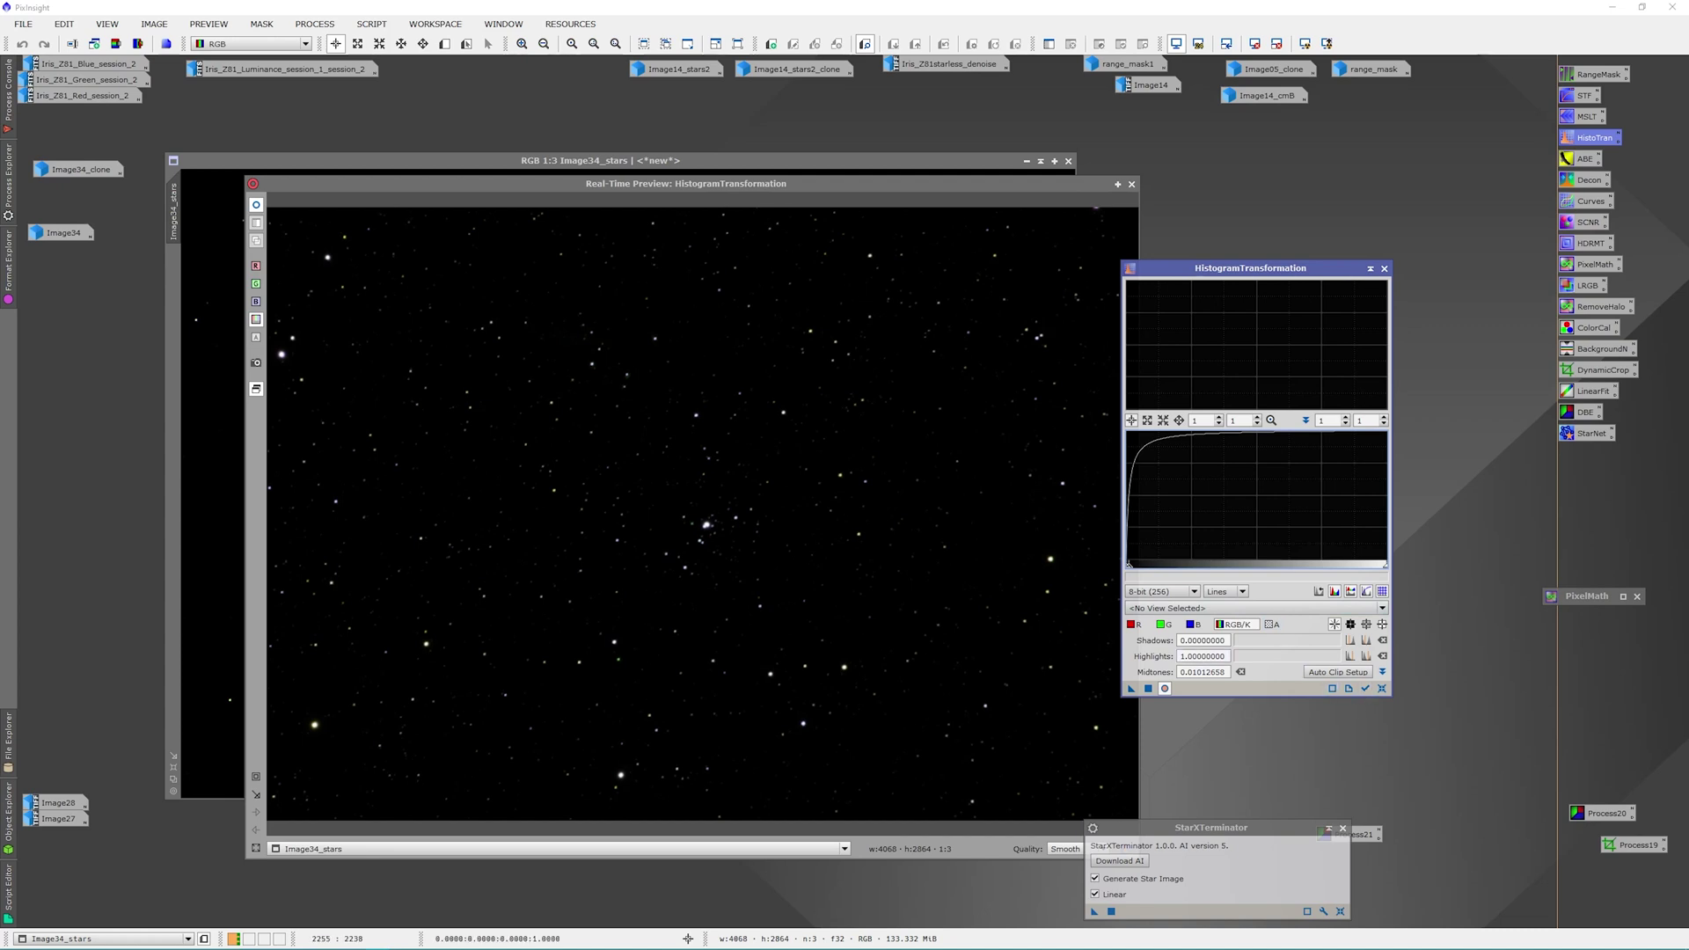
pyautogui.click(1365, 689)
pyautogui.click(1149, 689)
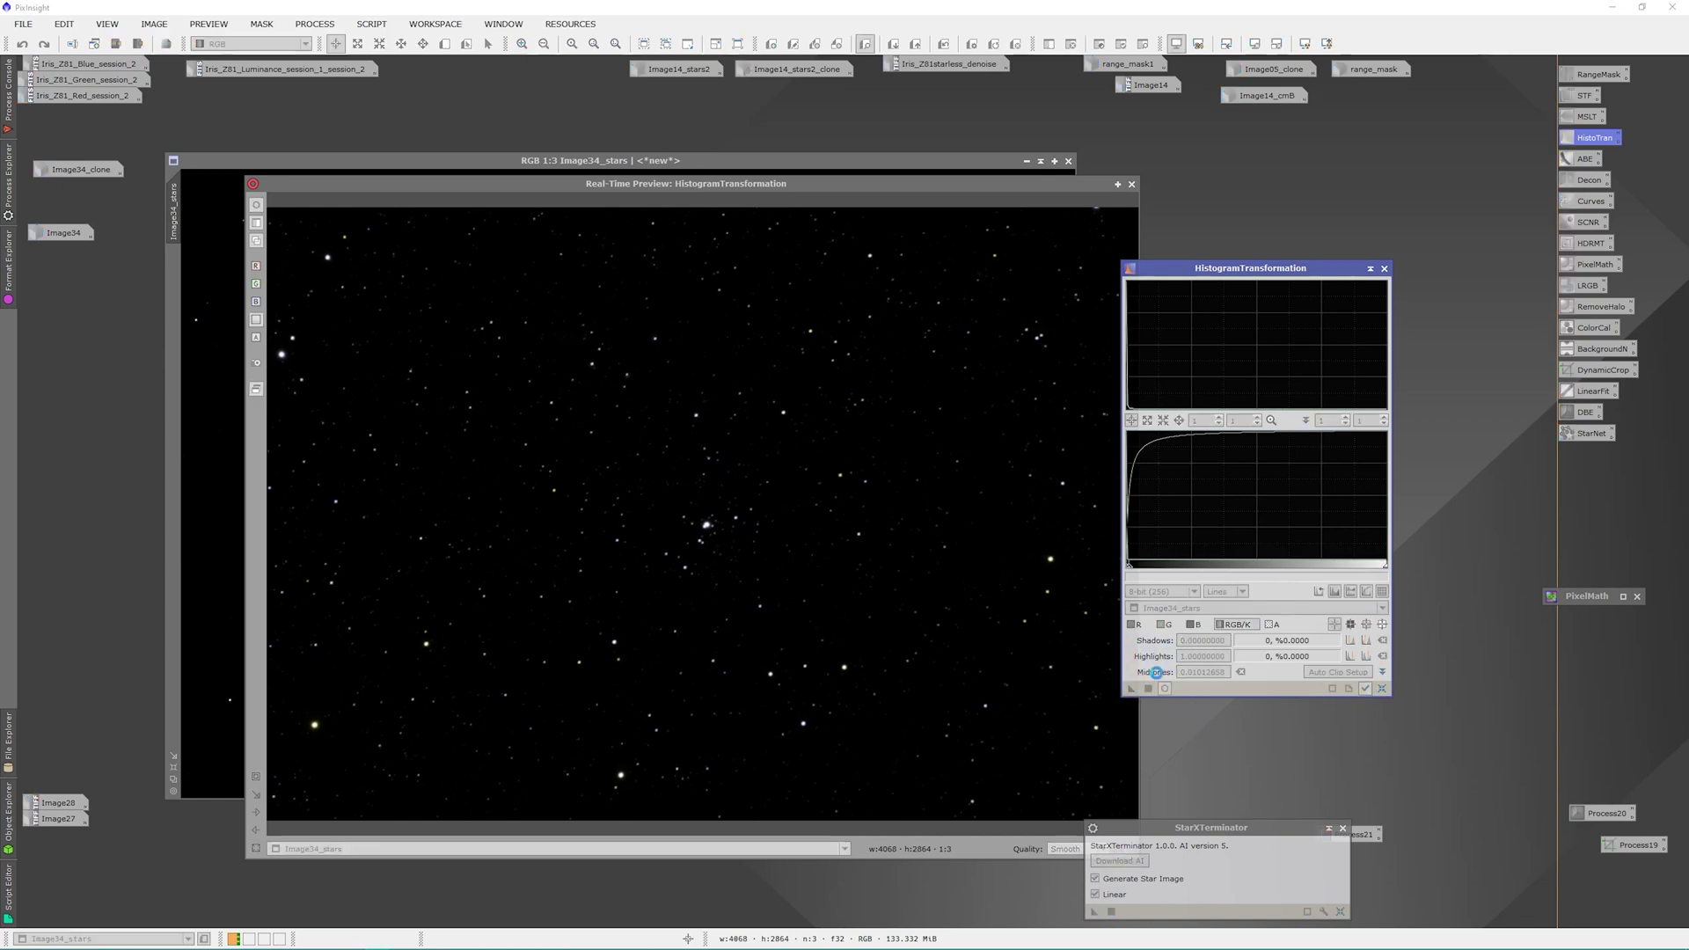
pyautogui.click(1382, 689)
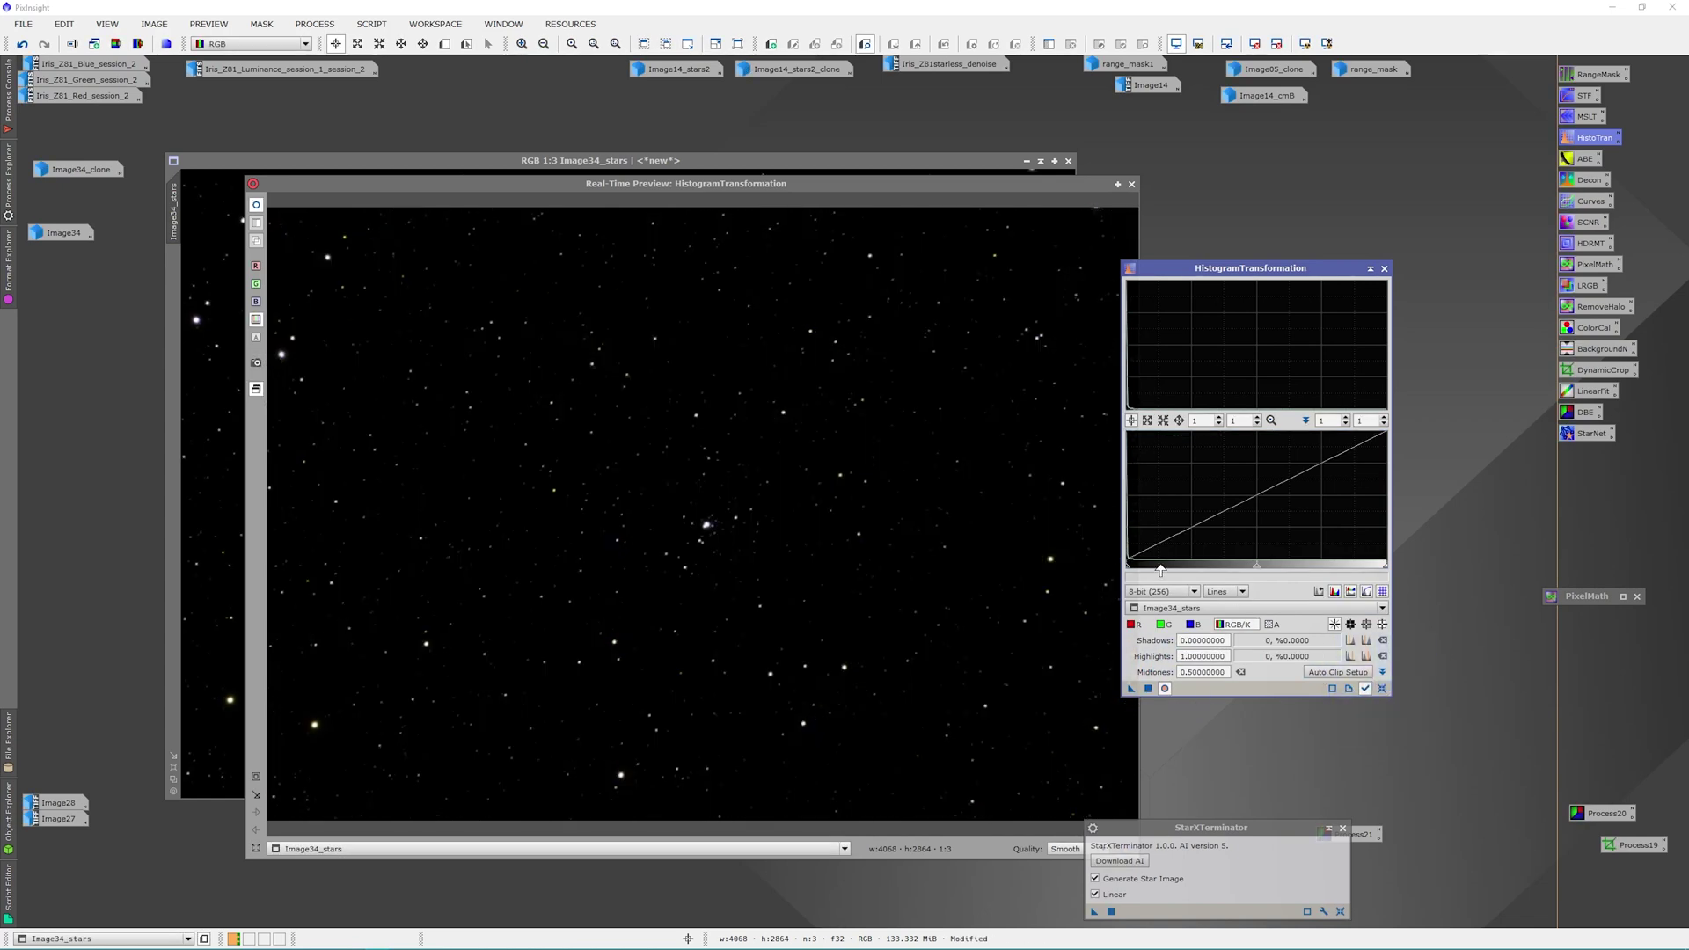
# Apply a second histogram stretch to Image34_stars with midtones of about 0.28, and close the HistogramTransformation tool and its preview
pyautogui.moveTo(1257, 569); pyautogui.dragTo(1142, 570)
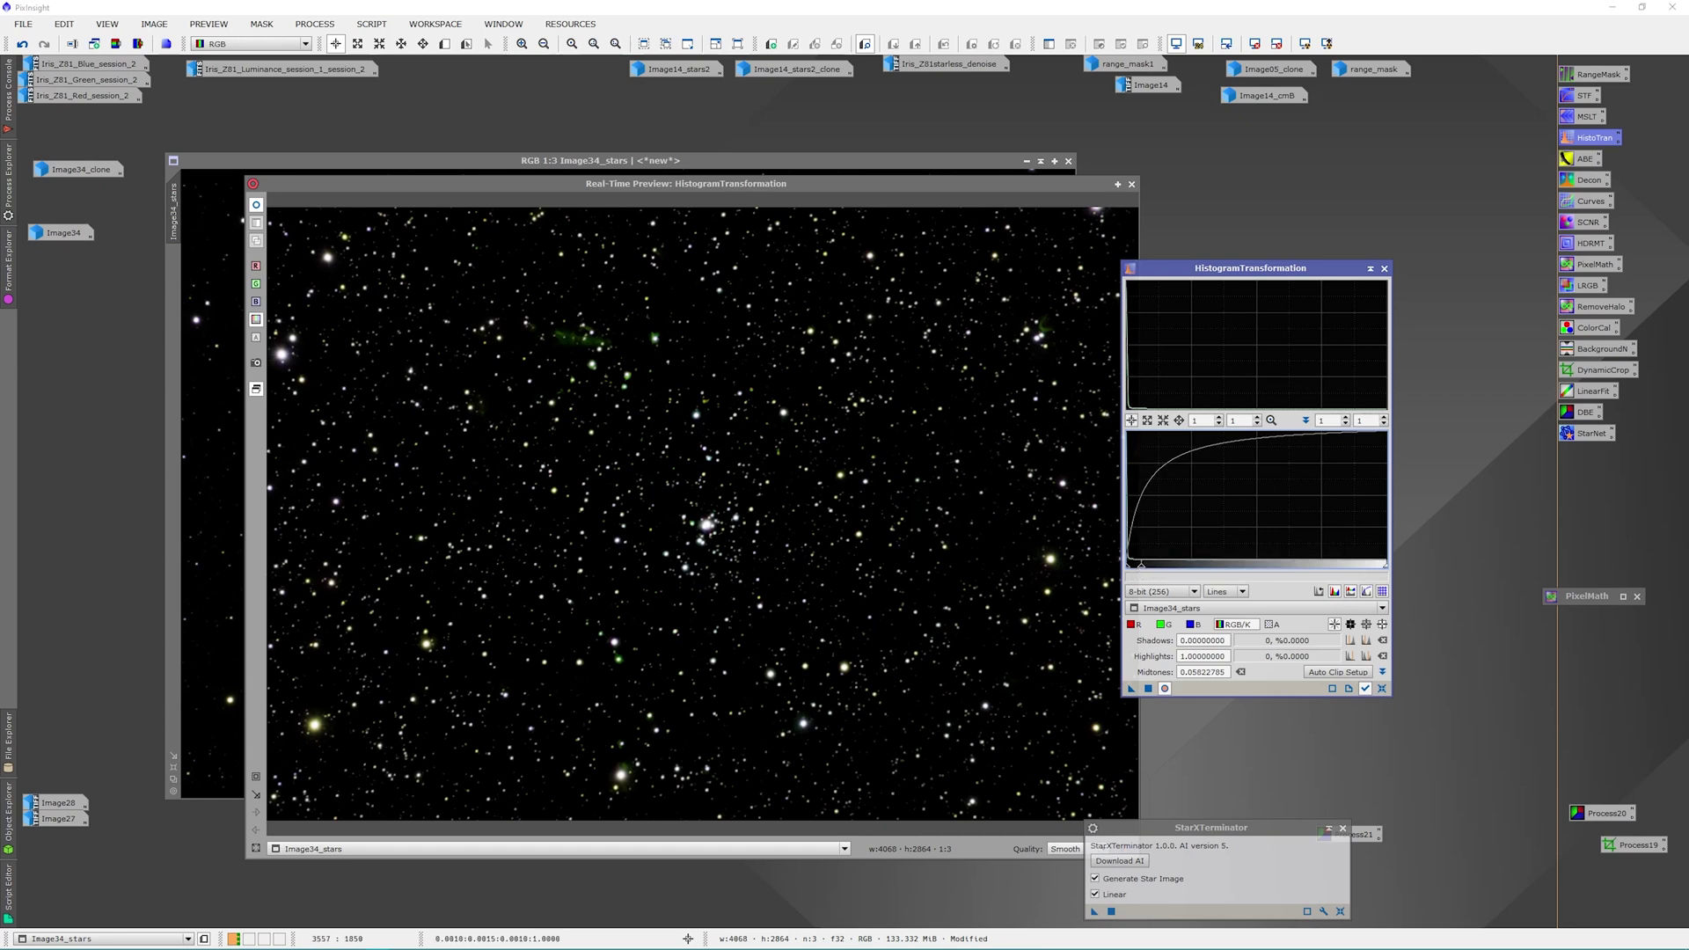
pyautogui.moveTo(1142, 571); pyautogui.dragTo(1200, 581)
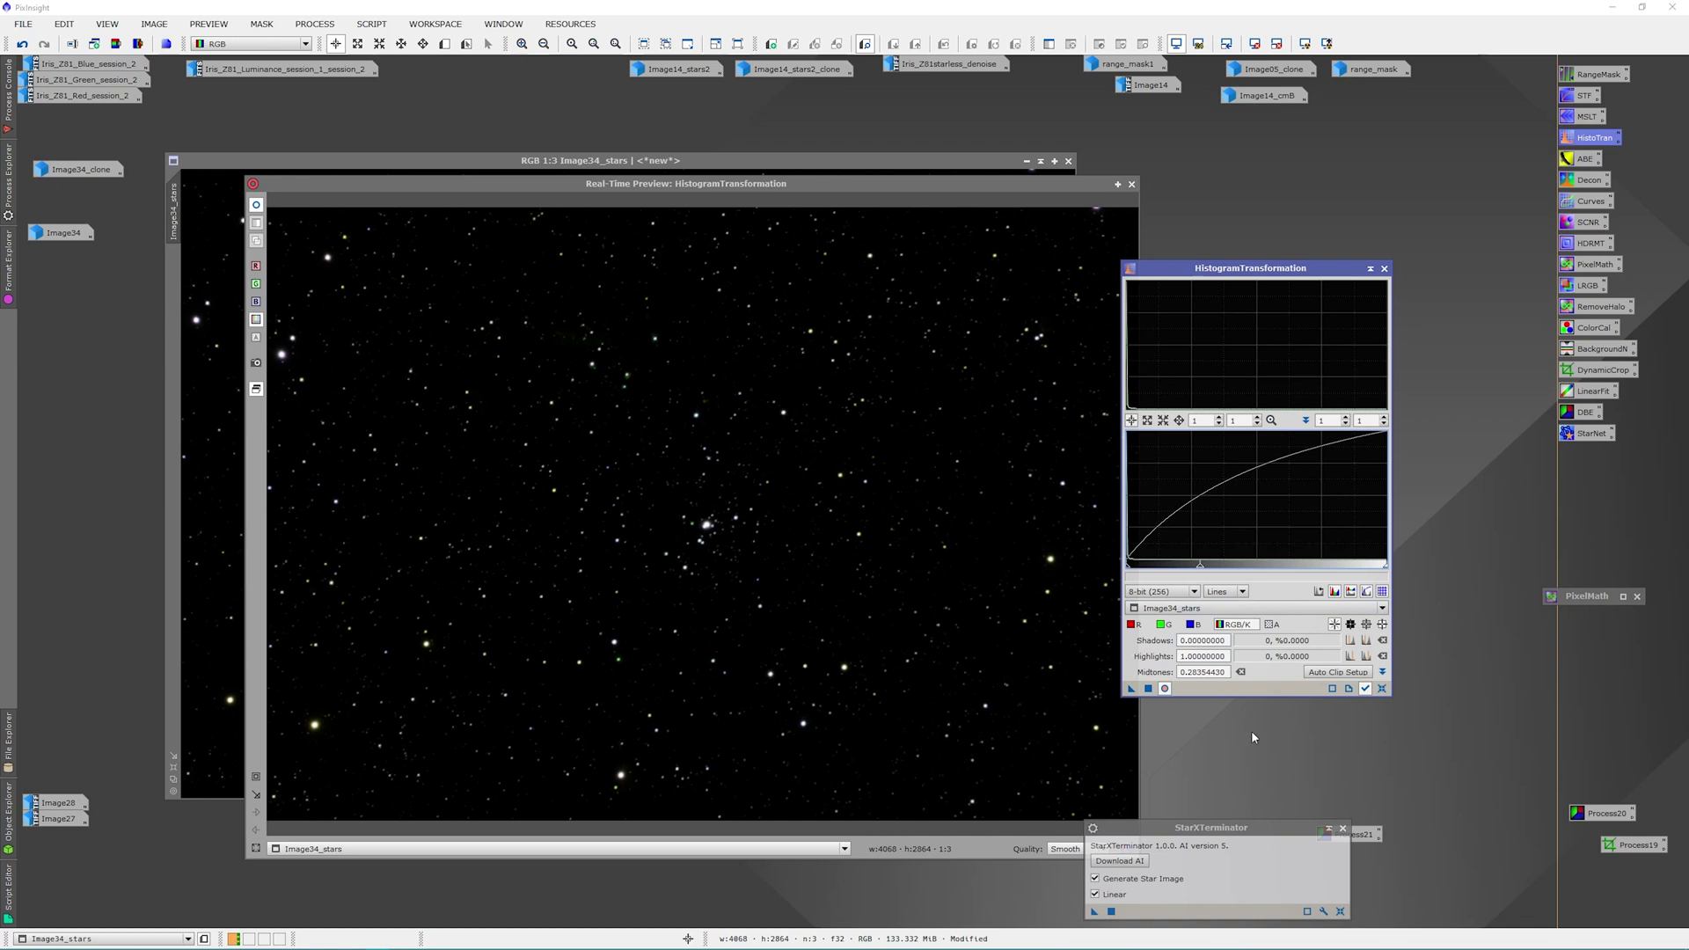
pyautogui.click(1148, 689)
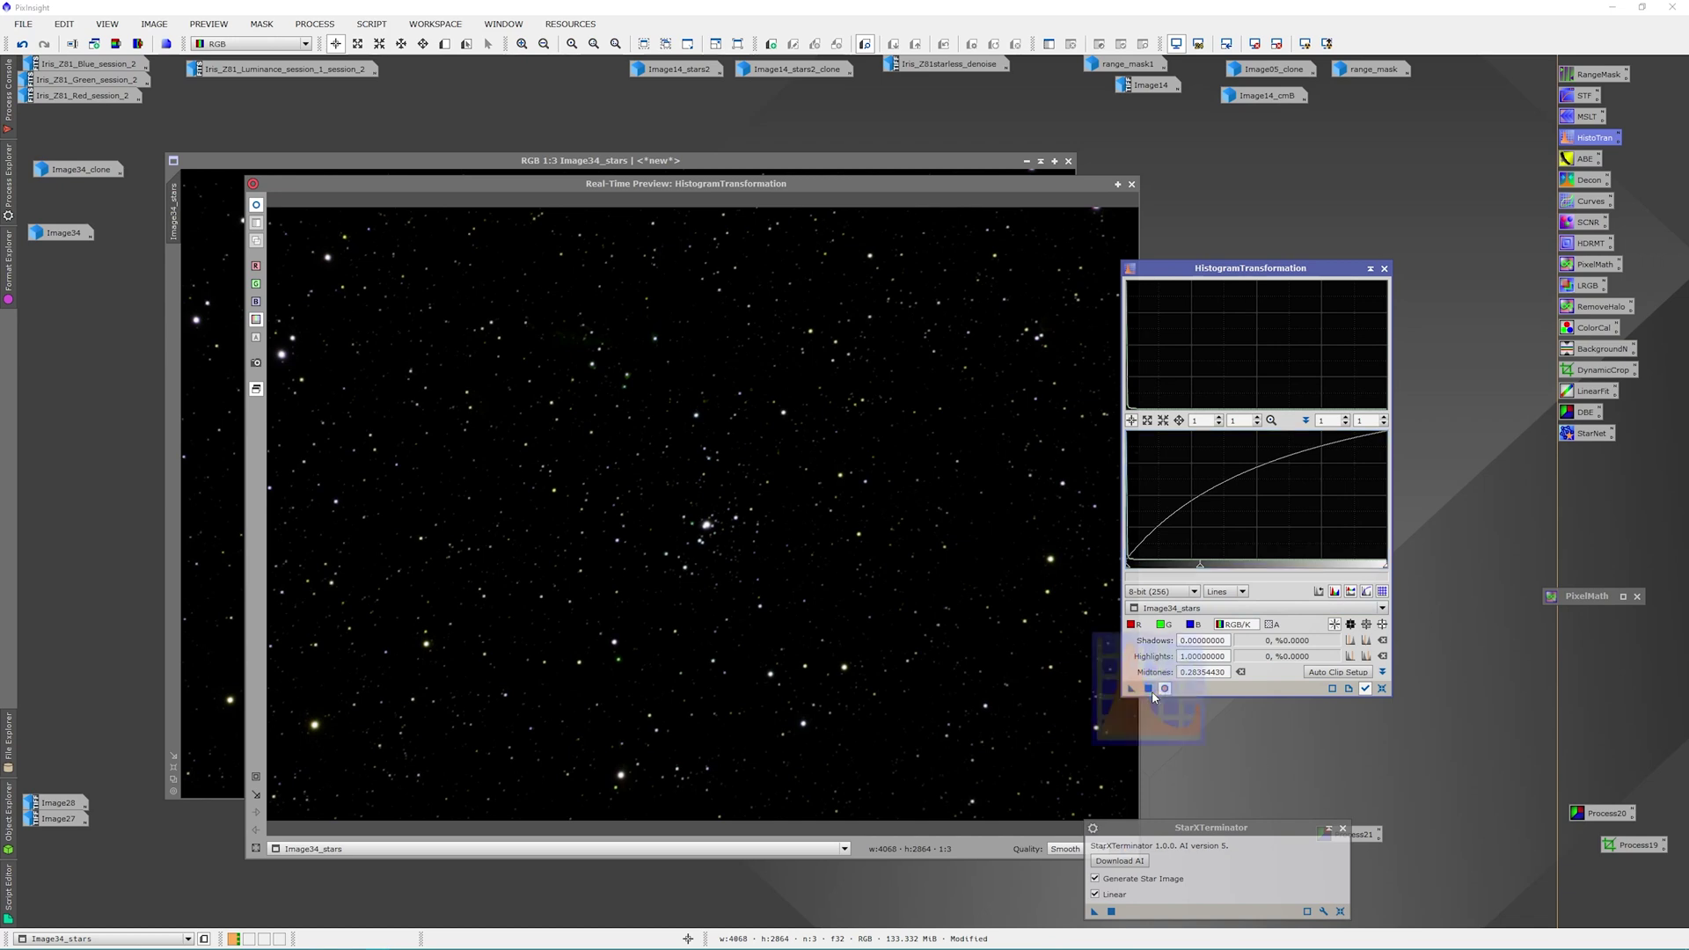
pyautogui.click(1384, 268)
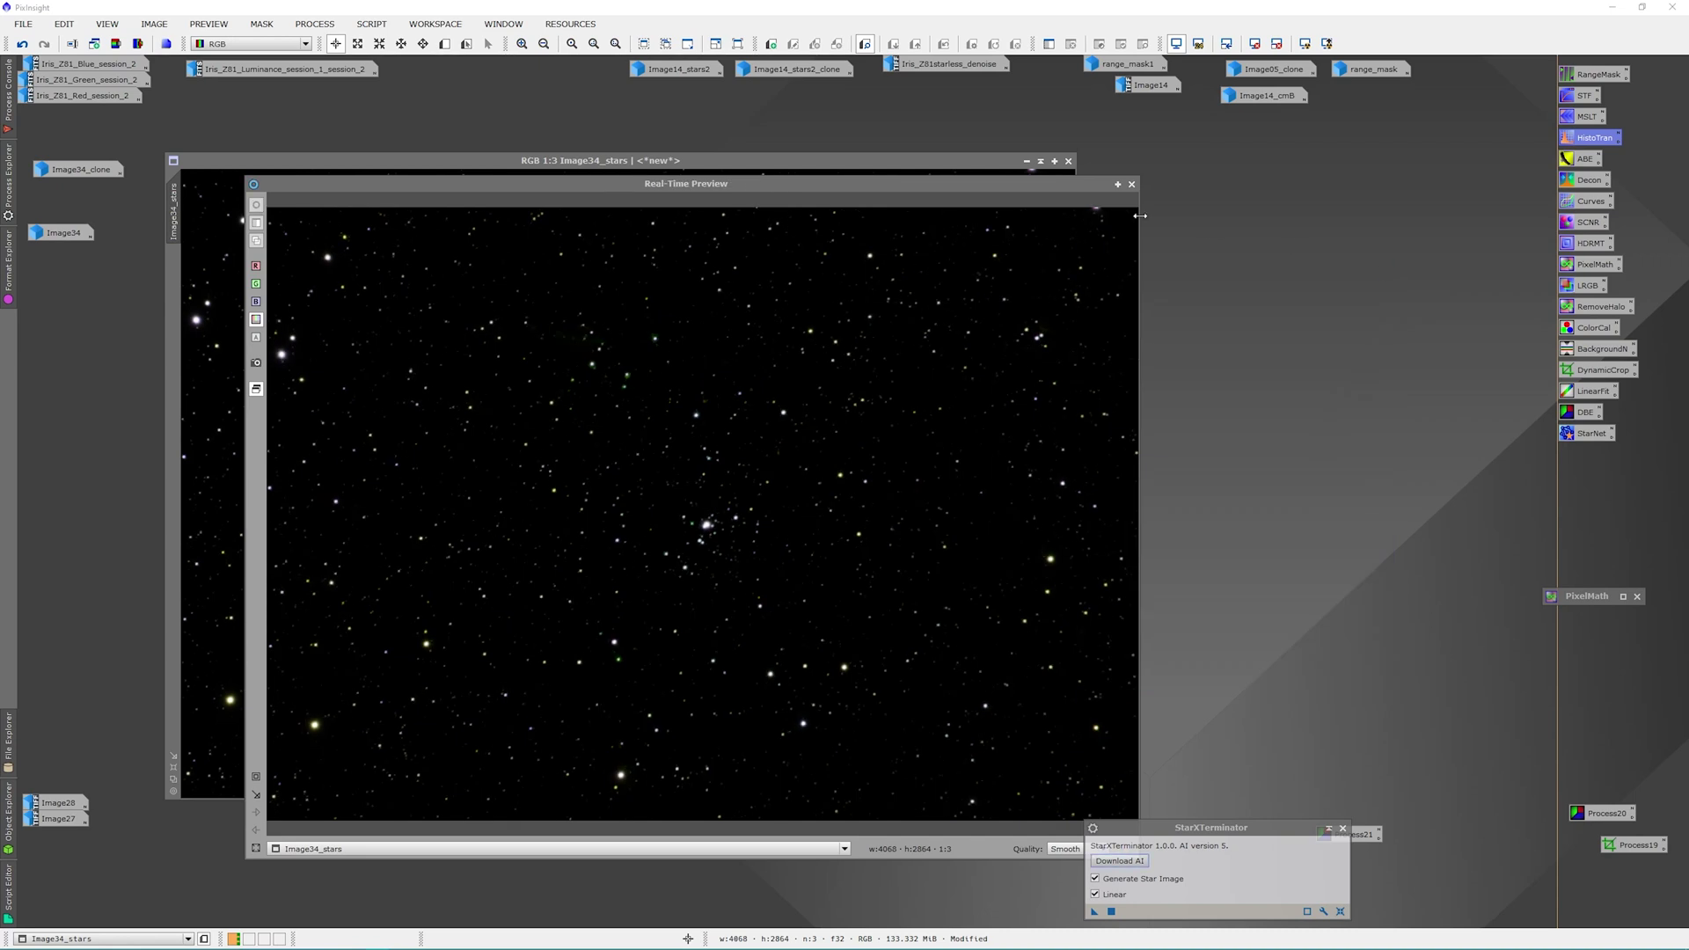
pyautogui.click(1131, 184)
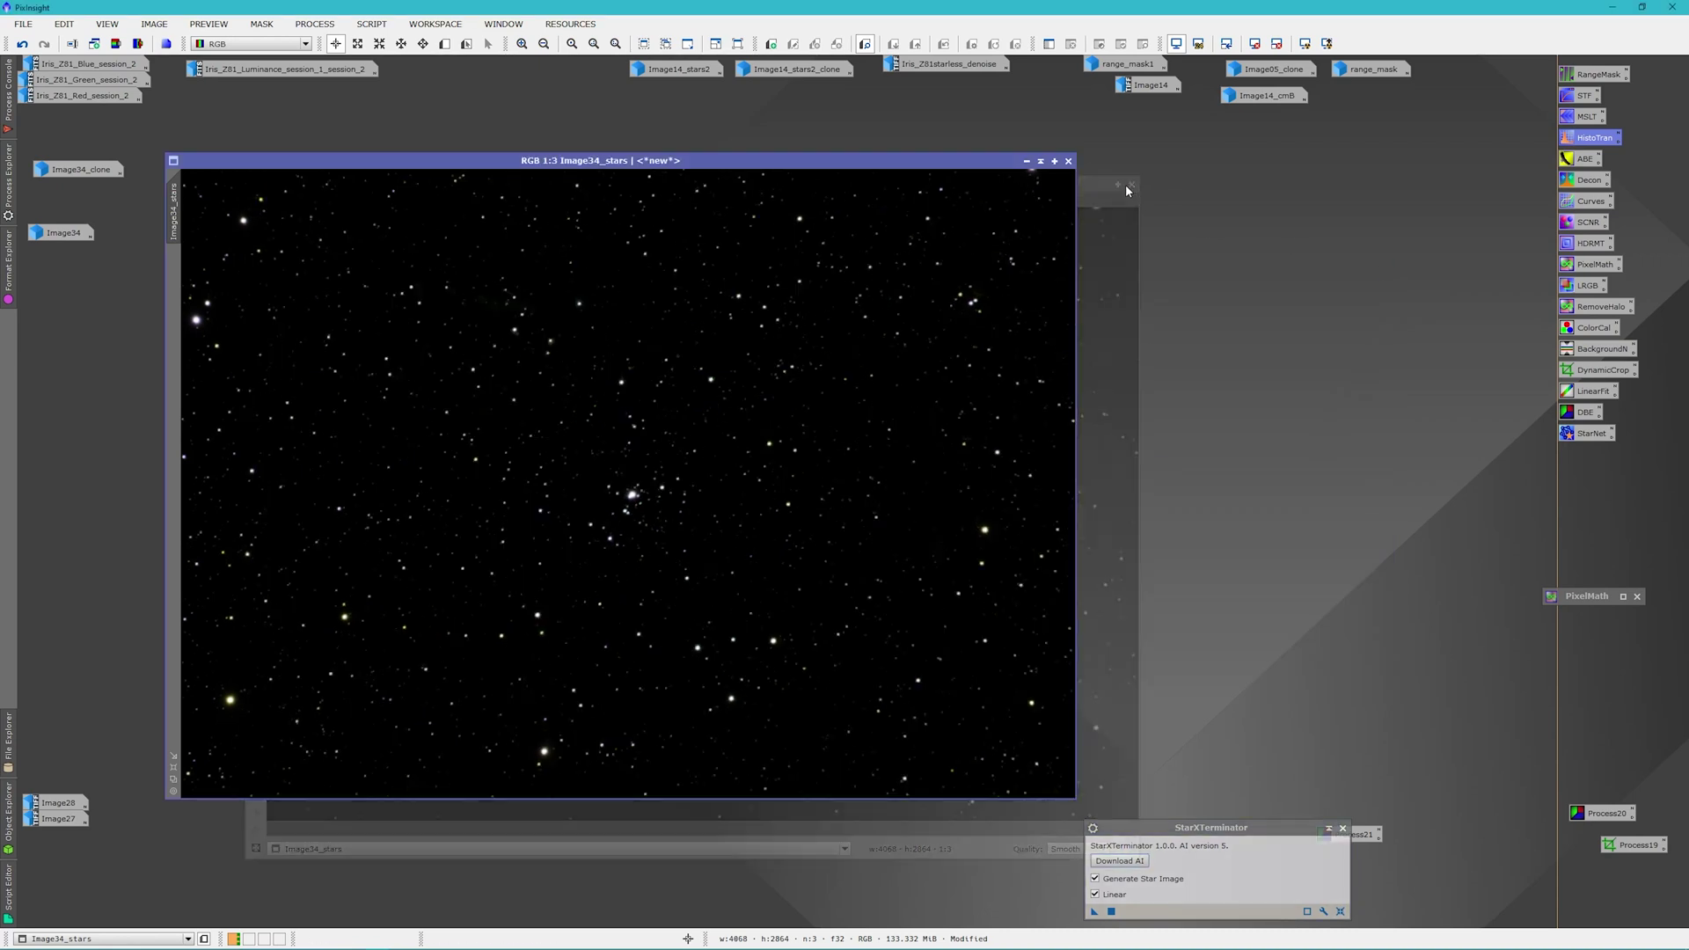
# Minimize Image34_stars and park its icon below Image34_clone, and restore Image34 to the middle of the workspace
pyautogui.click(1026, 162)
pyautogui.moveTo(687, 483); pyautogui.dragTo(81, 262)
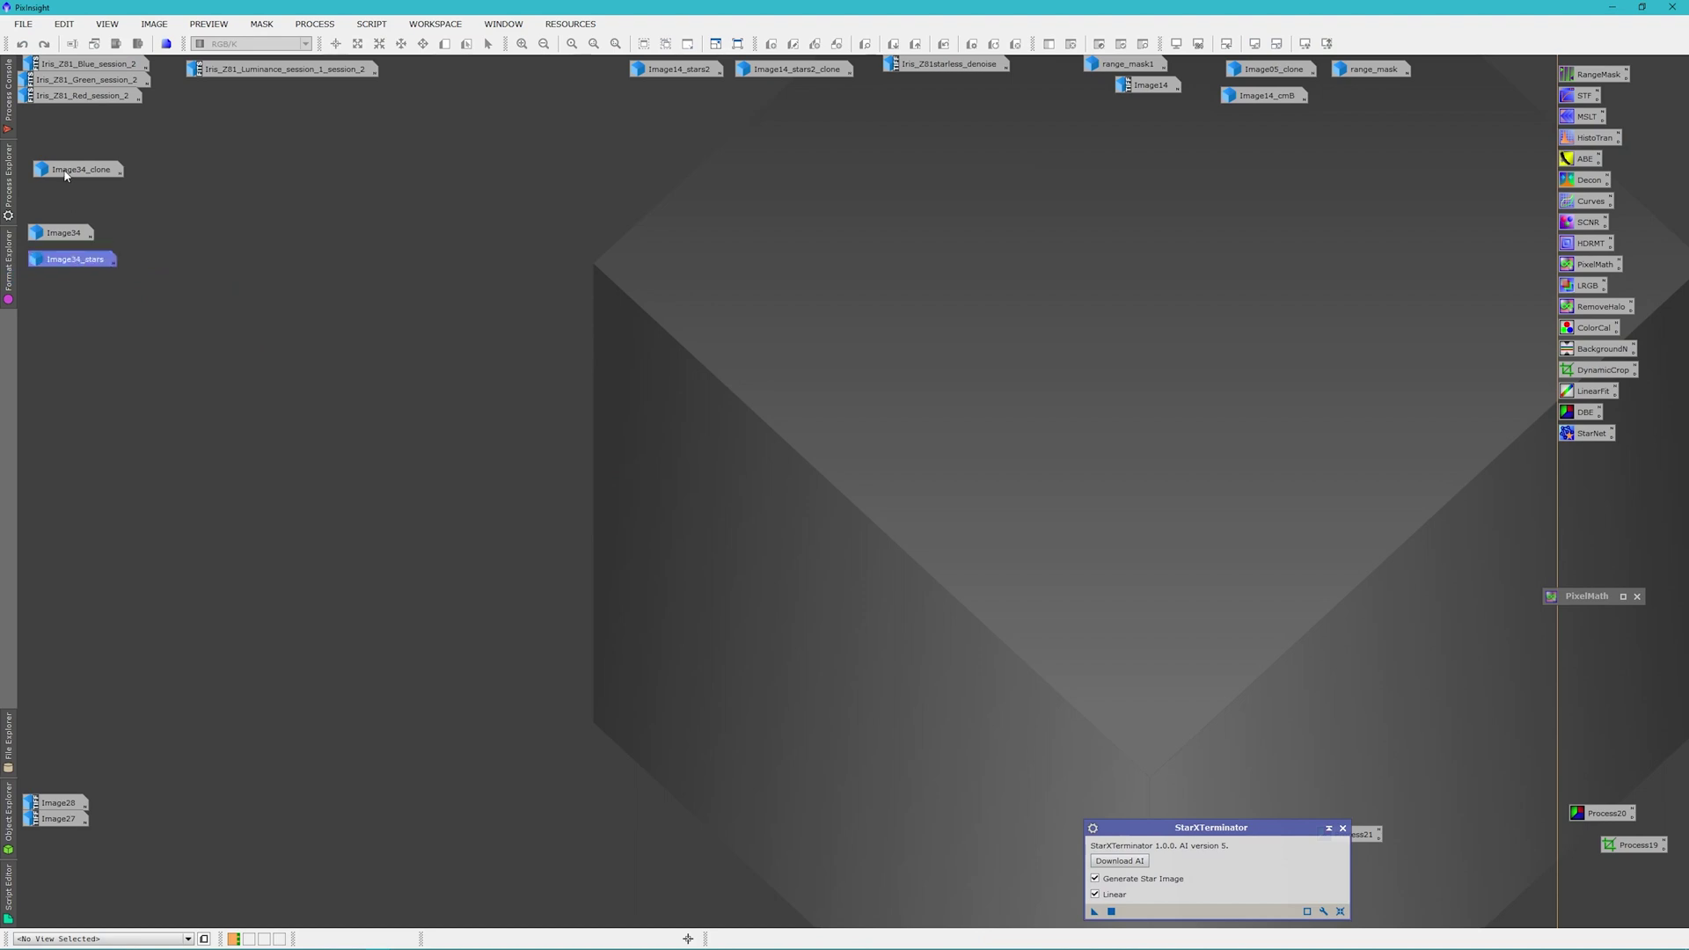
pyautogui.doubleClick(63, 236)
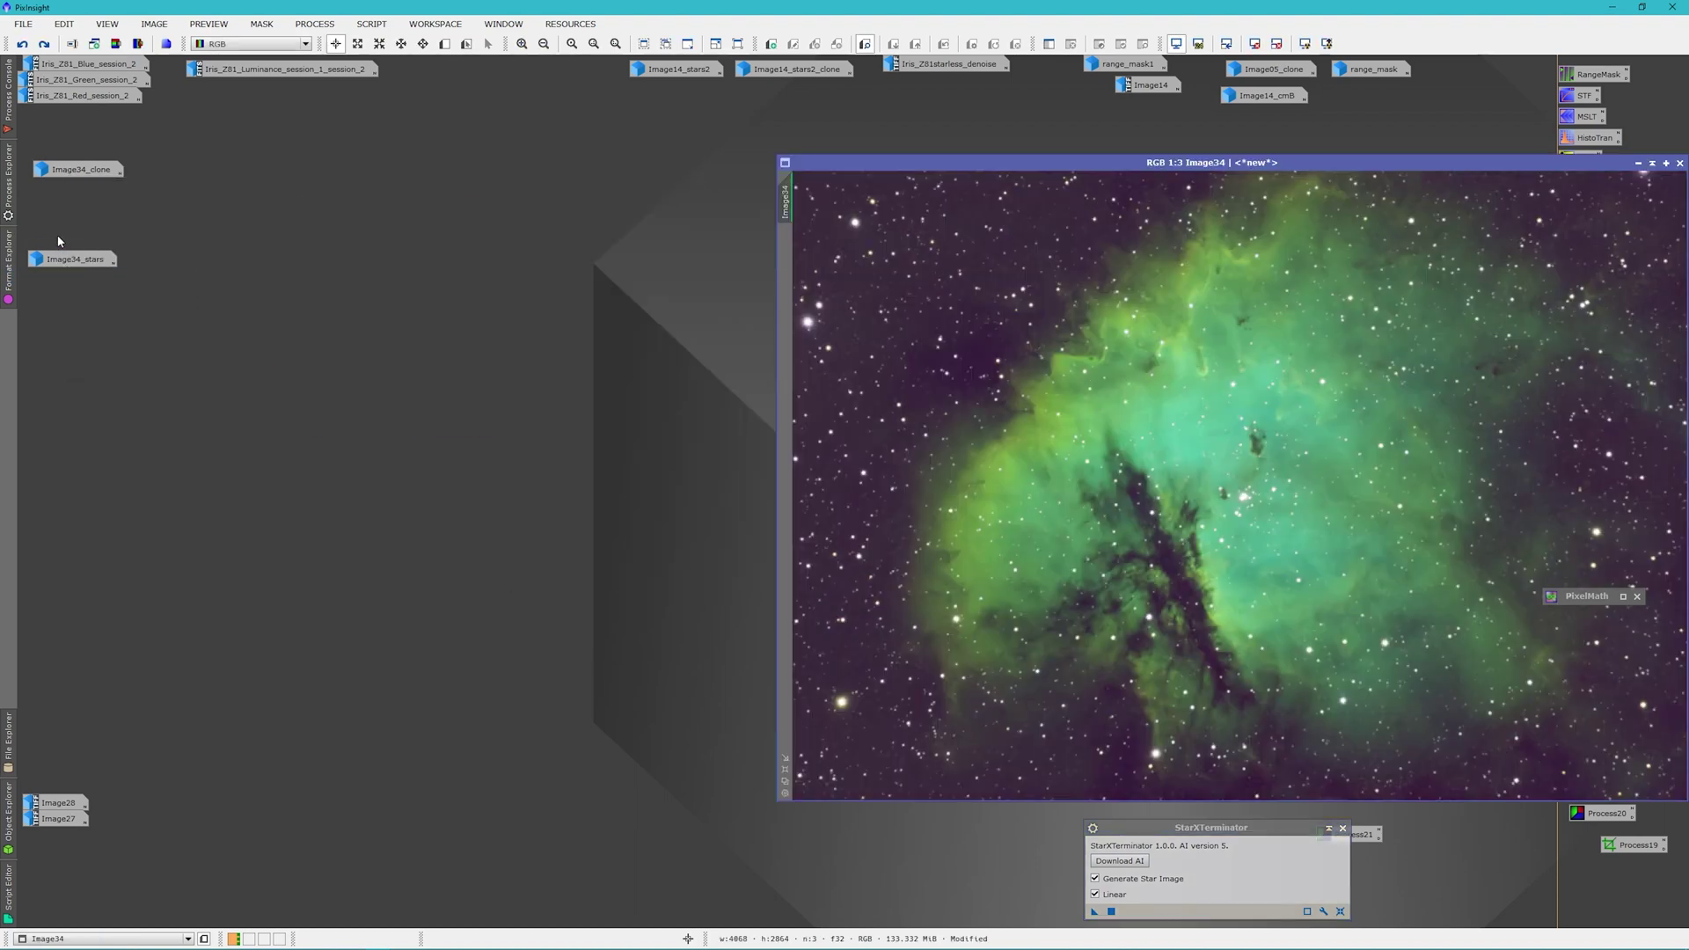
pyautogui.moveTo(84, 176)
pyautogui.moveTo(90, 266); pyautogui.dragTo(87, 190)
pyautogui.moveTo(1136, 162); pyautogui.dragTo(594, 161)
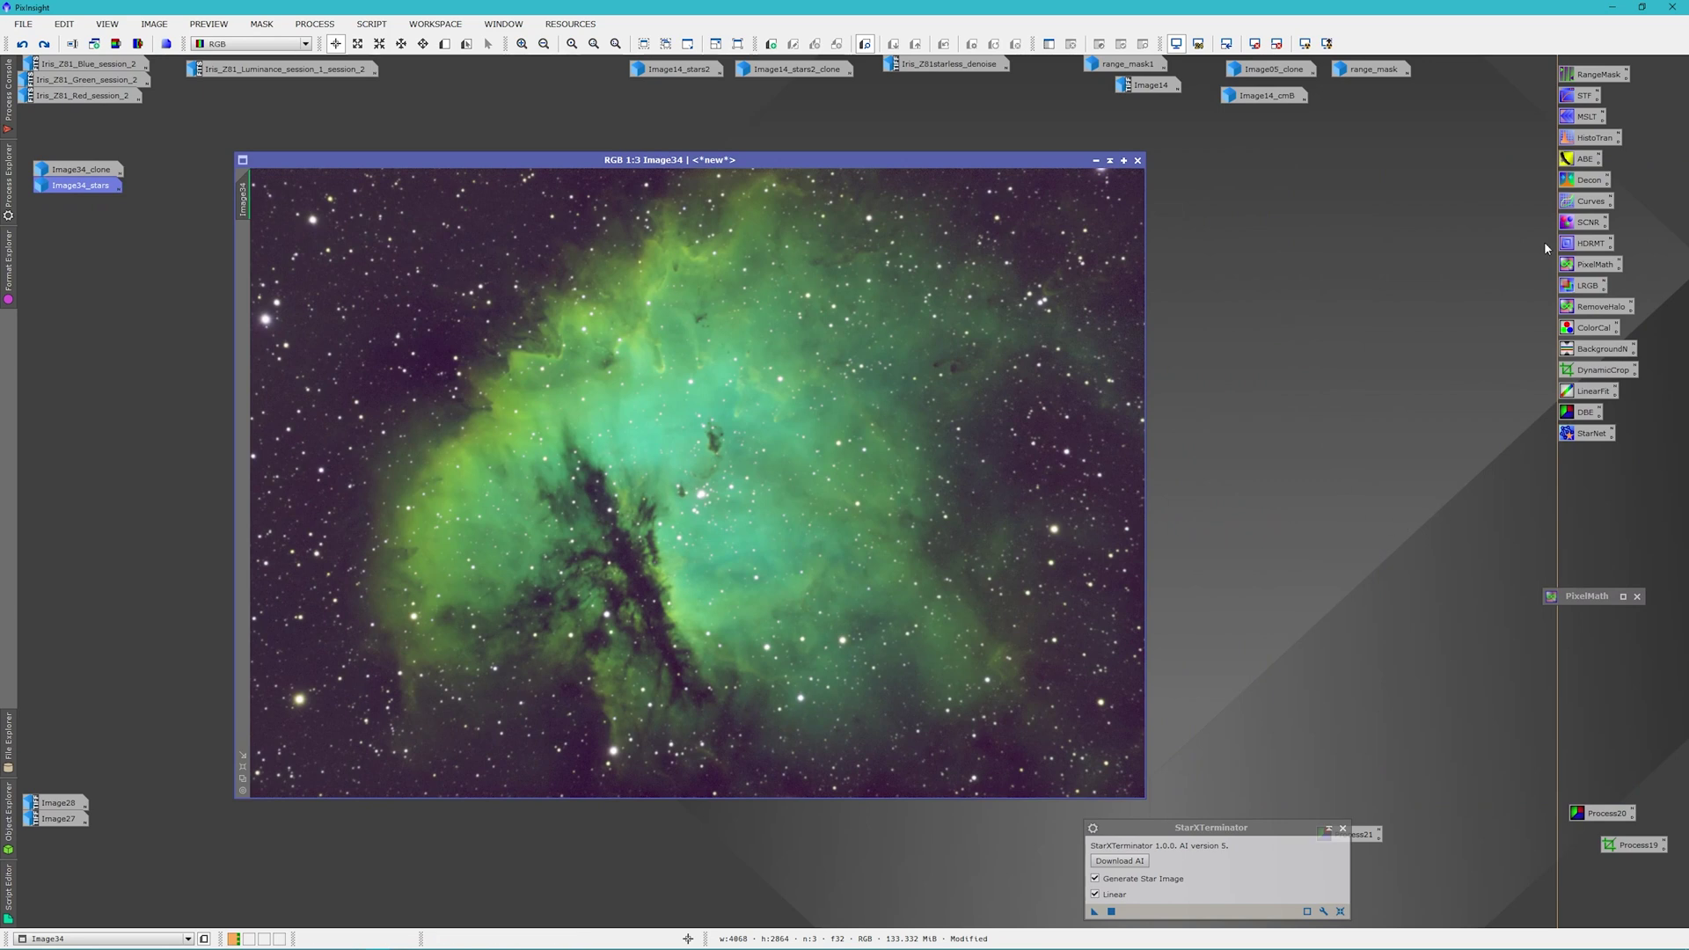
# Reset Image34's screen stretch and stretch the image permanently with HistogramTransformation, closing the tool and its real-time preview
pyautogui.doubleClick(1593, 138)
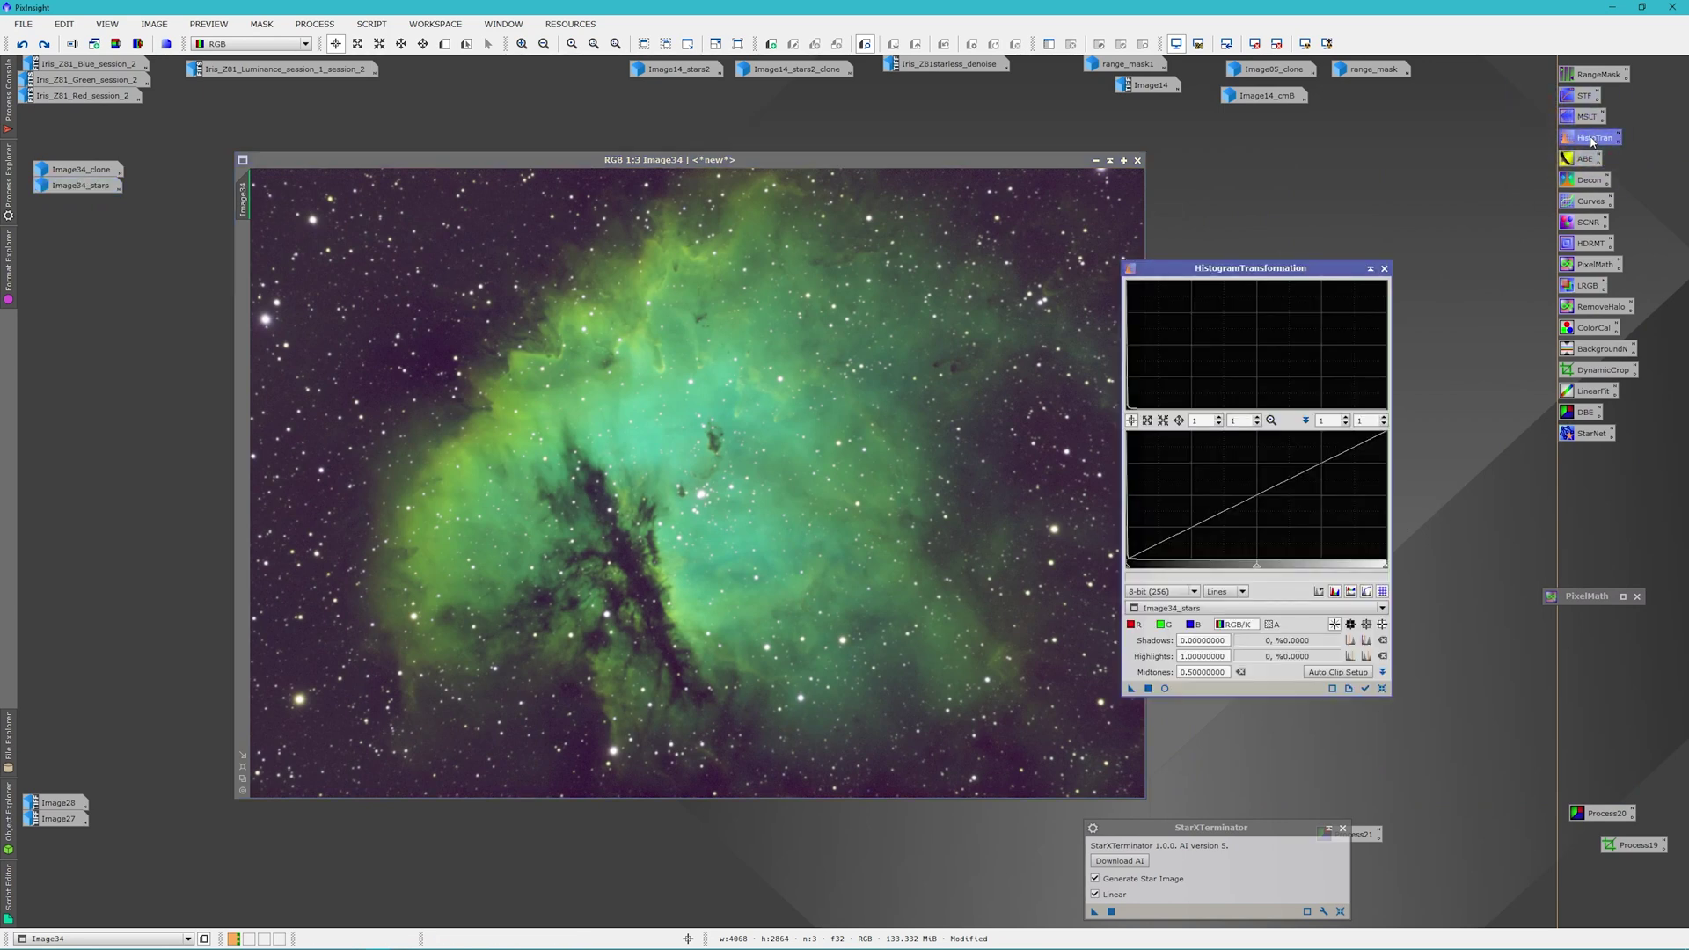
pyautogui.click(1255, 44)
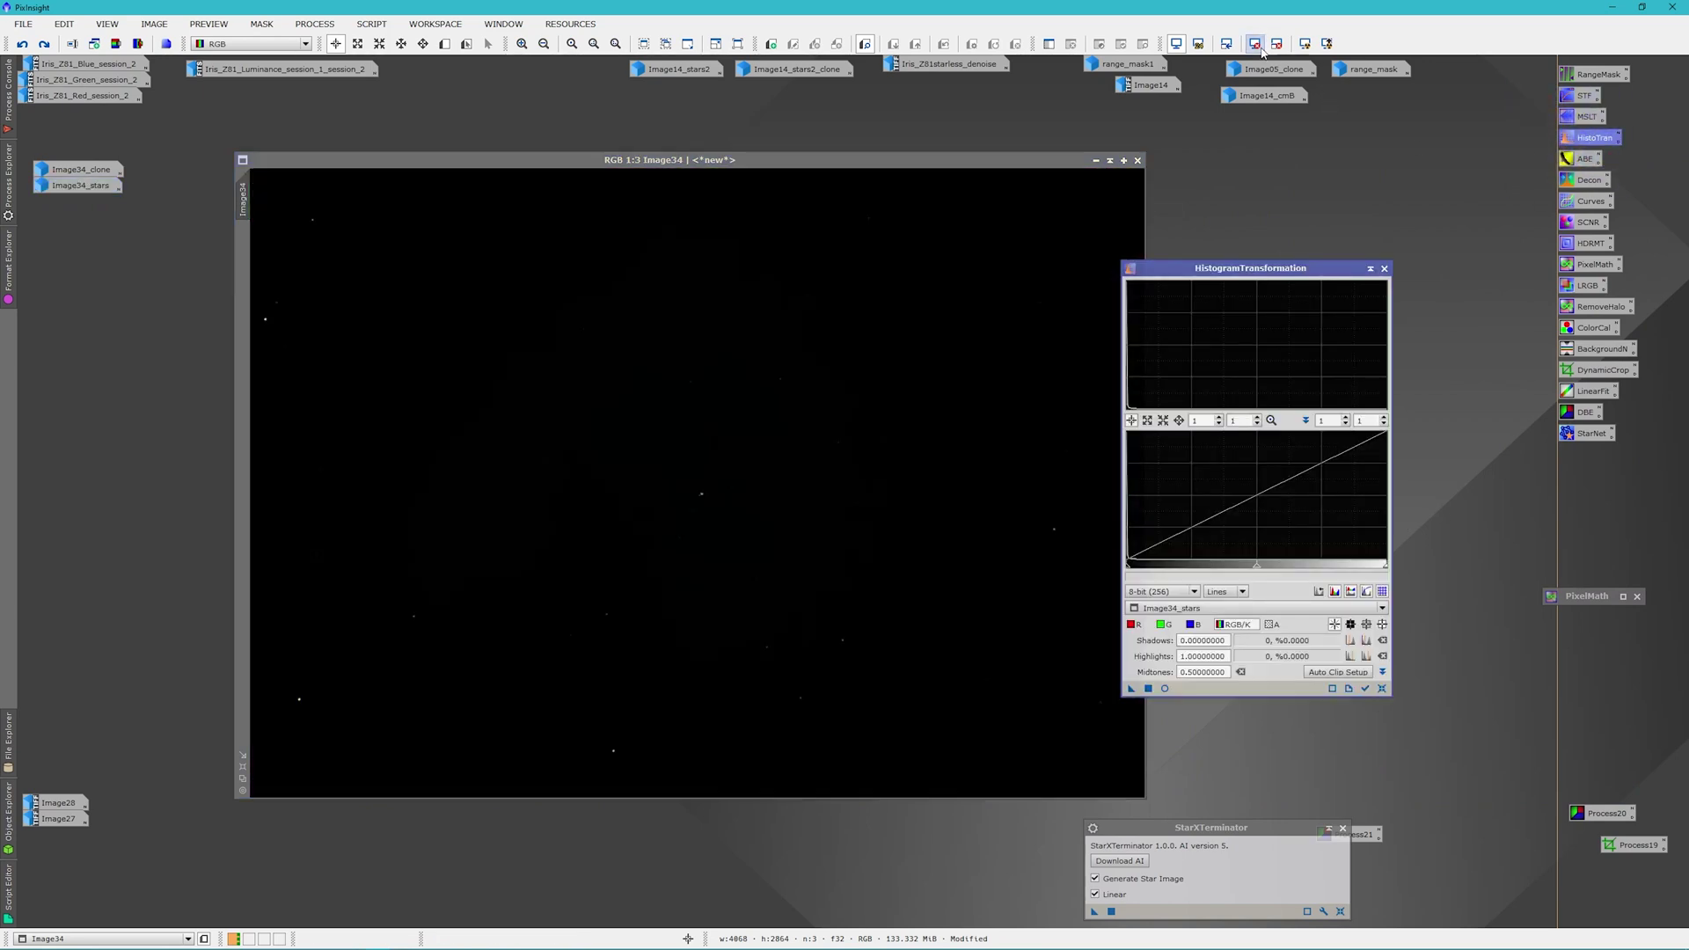
pyautogui.click(1165, 689)
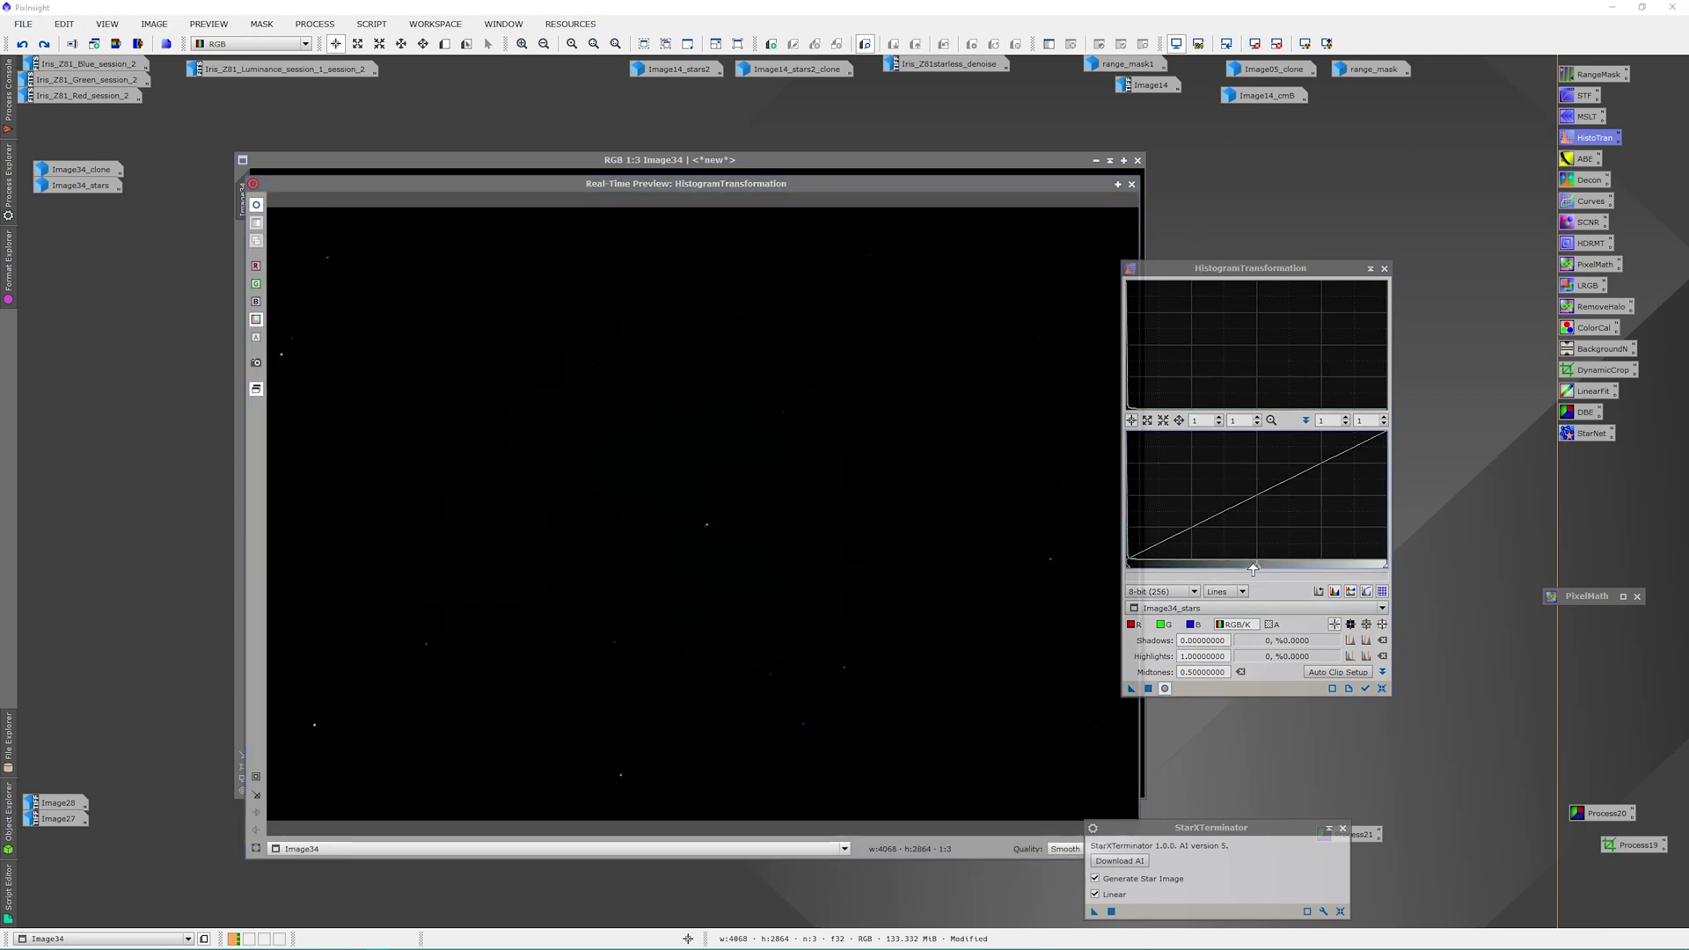
pyautogui.click(1385, 268)
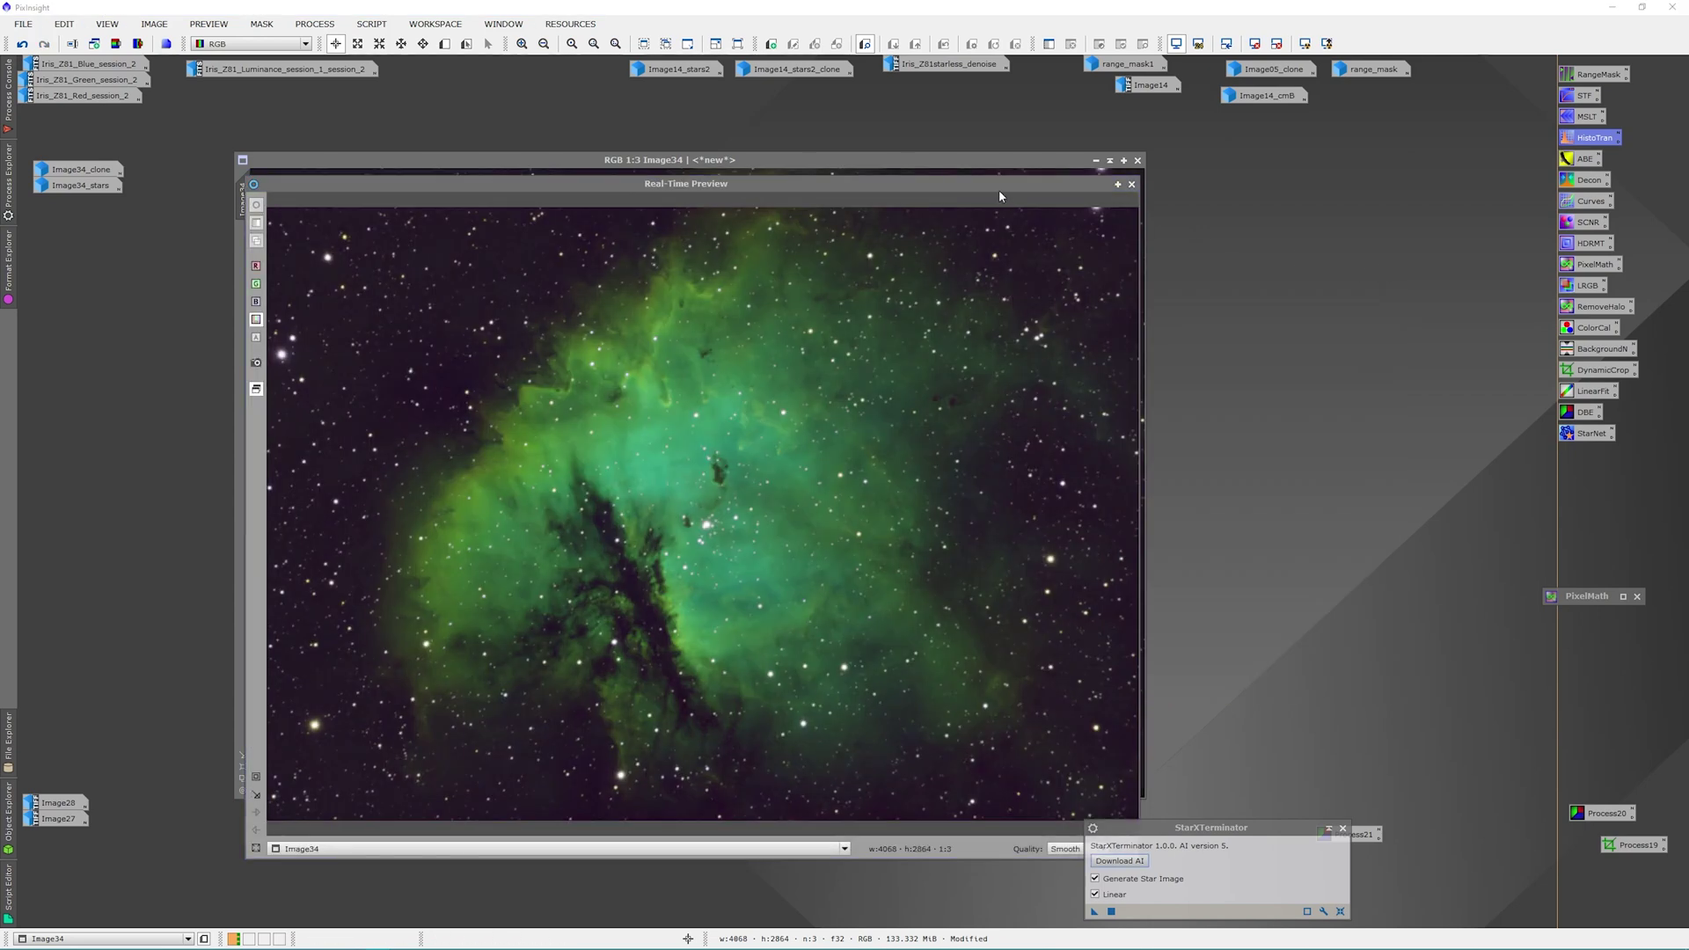
pyautogui.click(1132, 184)
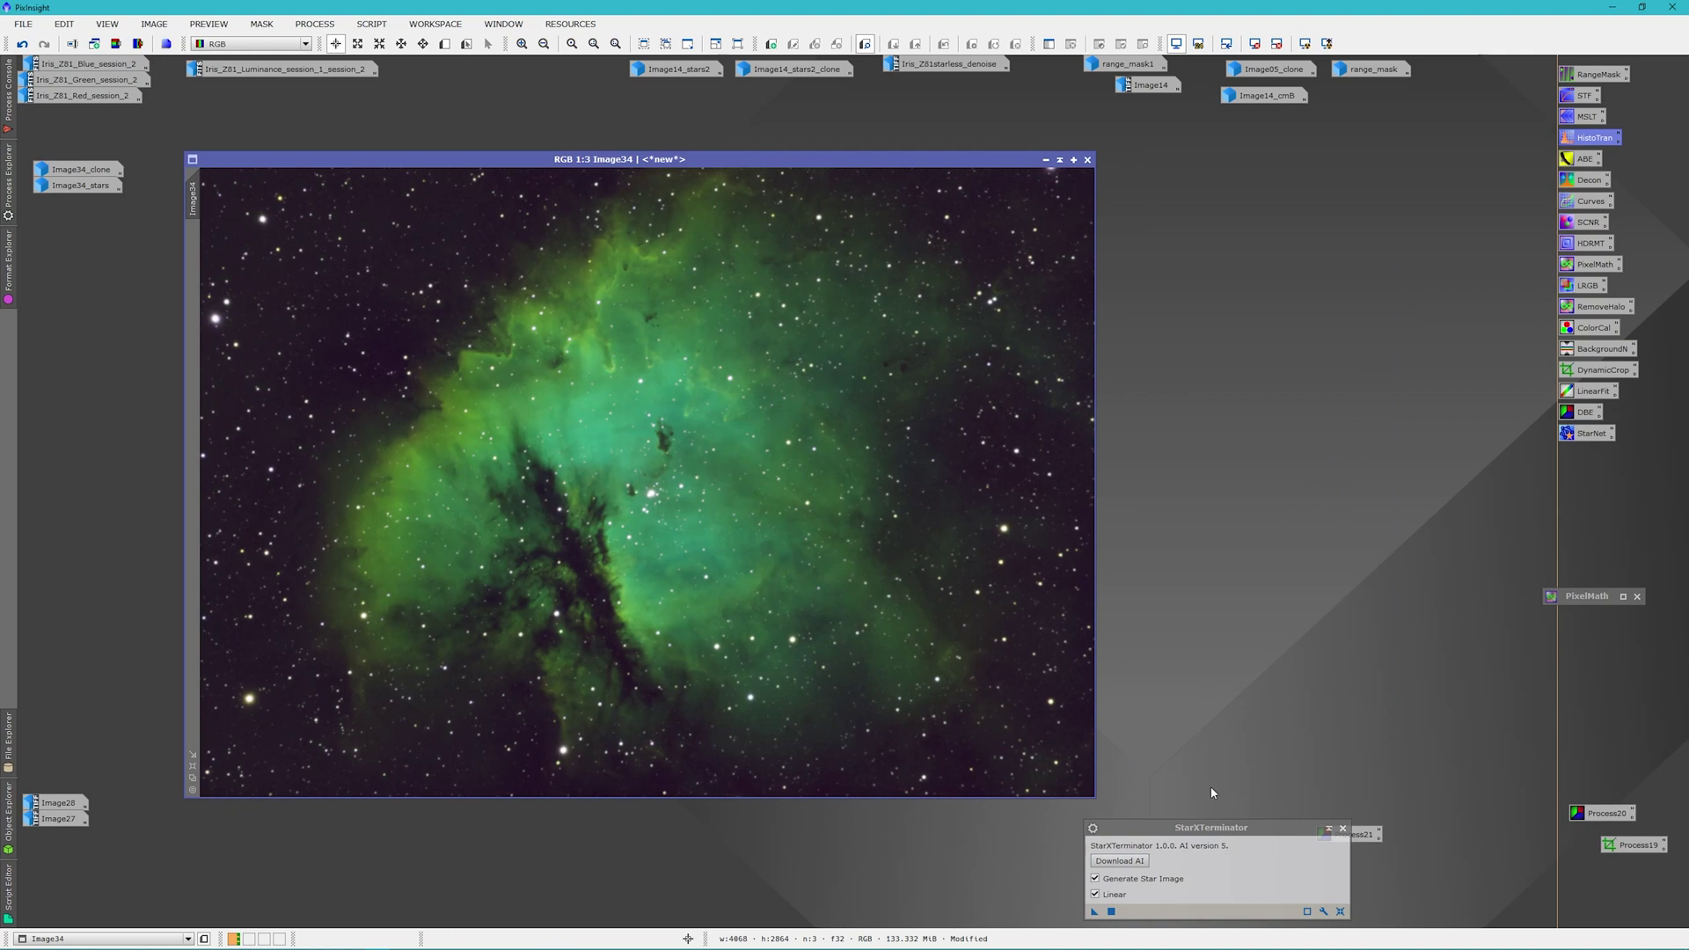
# Run StarXTerminator on the stretched Image34 with Generate Star Image enabled and Linear disabled
pyautogui.moveTo(1211, 827); pyautogui.dragTo(1273, 426)
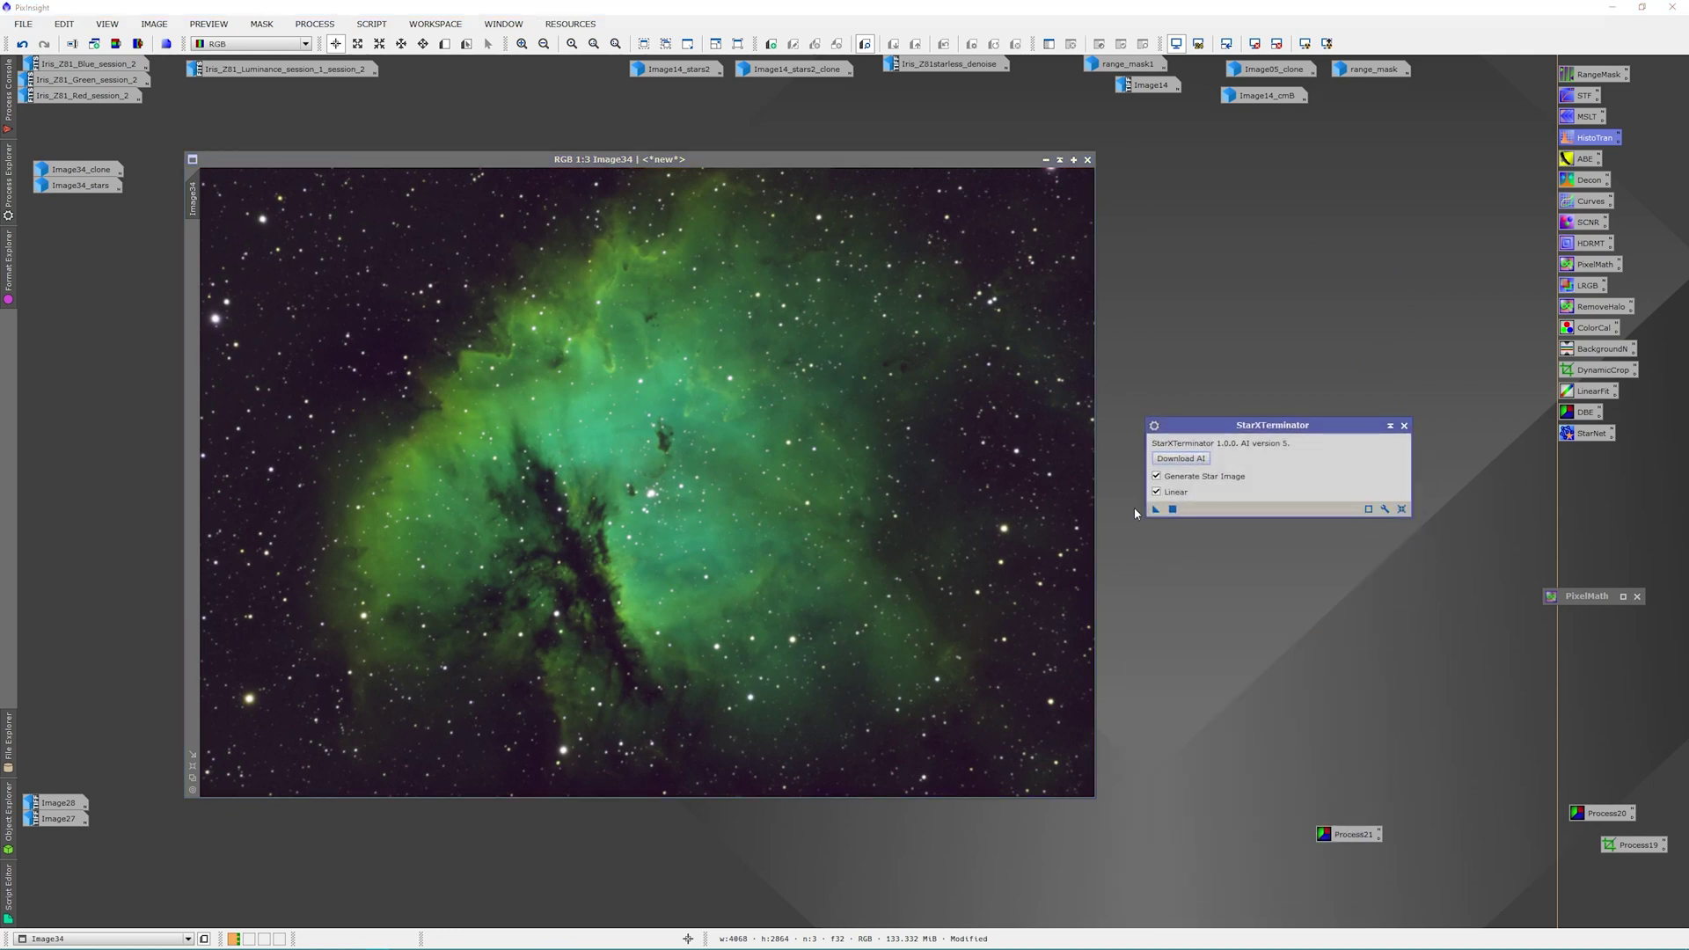
pyautogui.click(1157, 493)
pyautogui.moveTo(1156, 514); pyautogui.dragTo(878, 529)
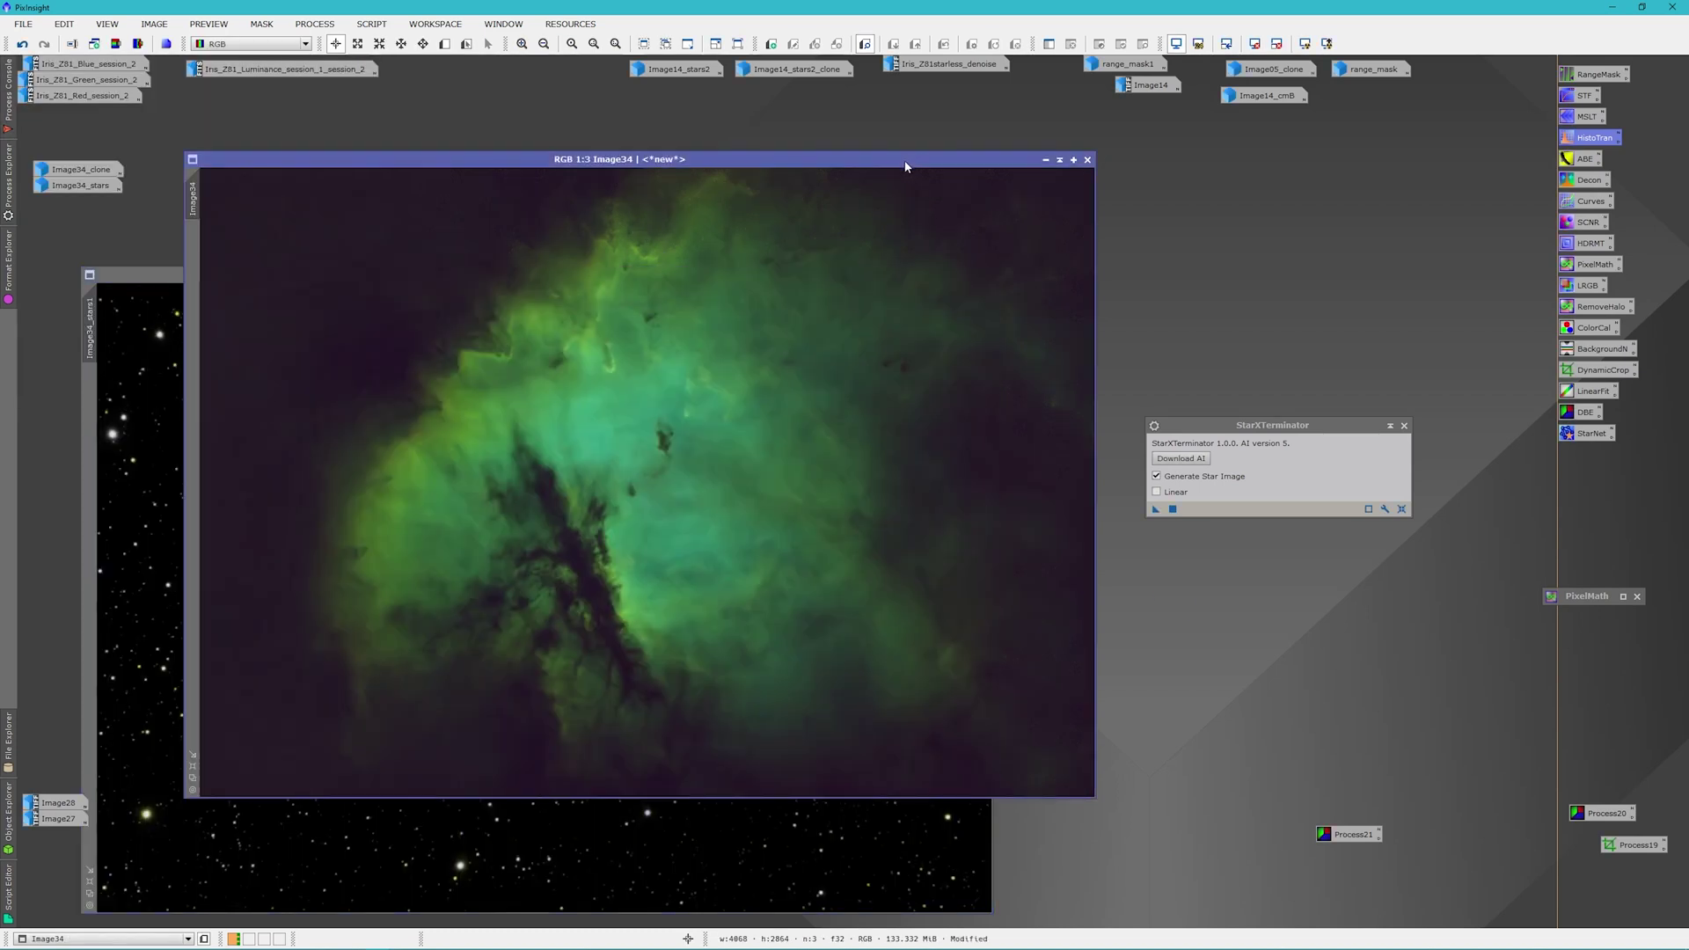
# Restore Image34_clone and compare it side by side with the newly starless Image34
pyautogui.moveTo(906, 165); pyautogui.dragTo(969, 123)
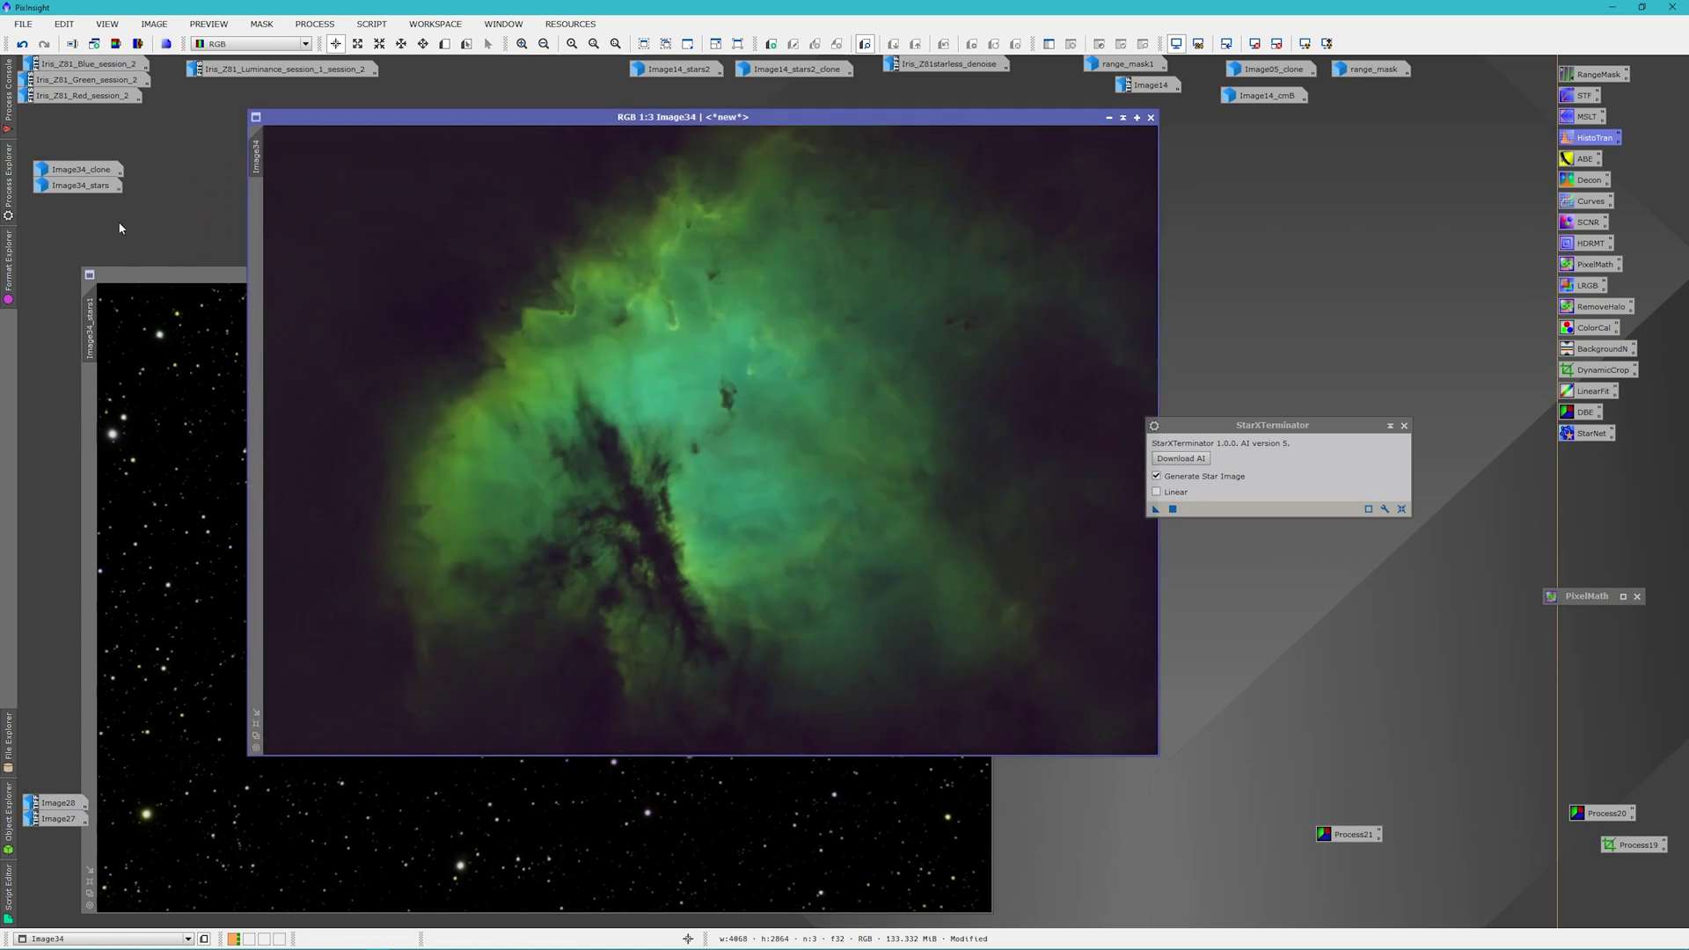
pyautogui.doubleClick(96, 168)
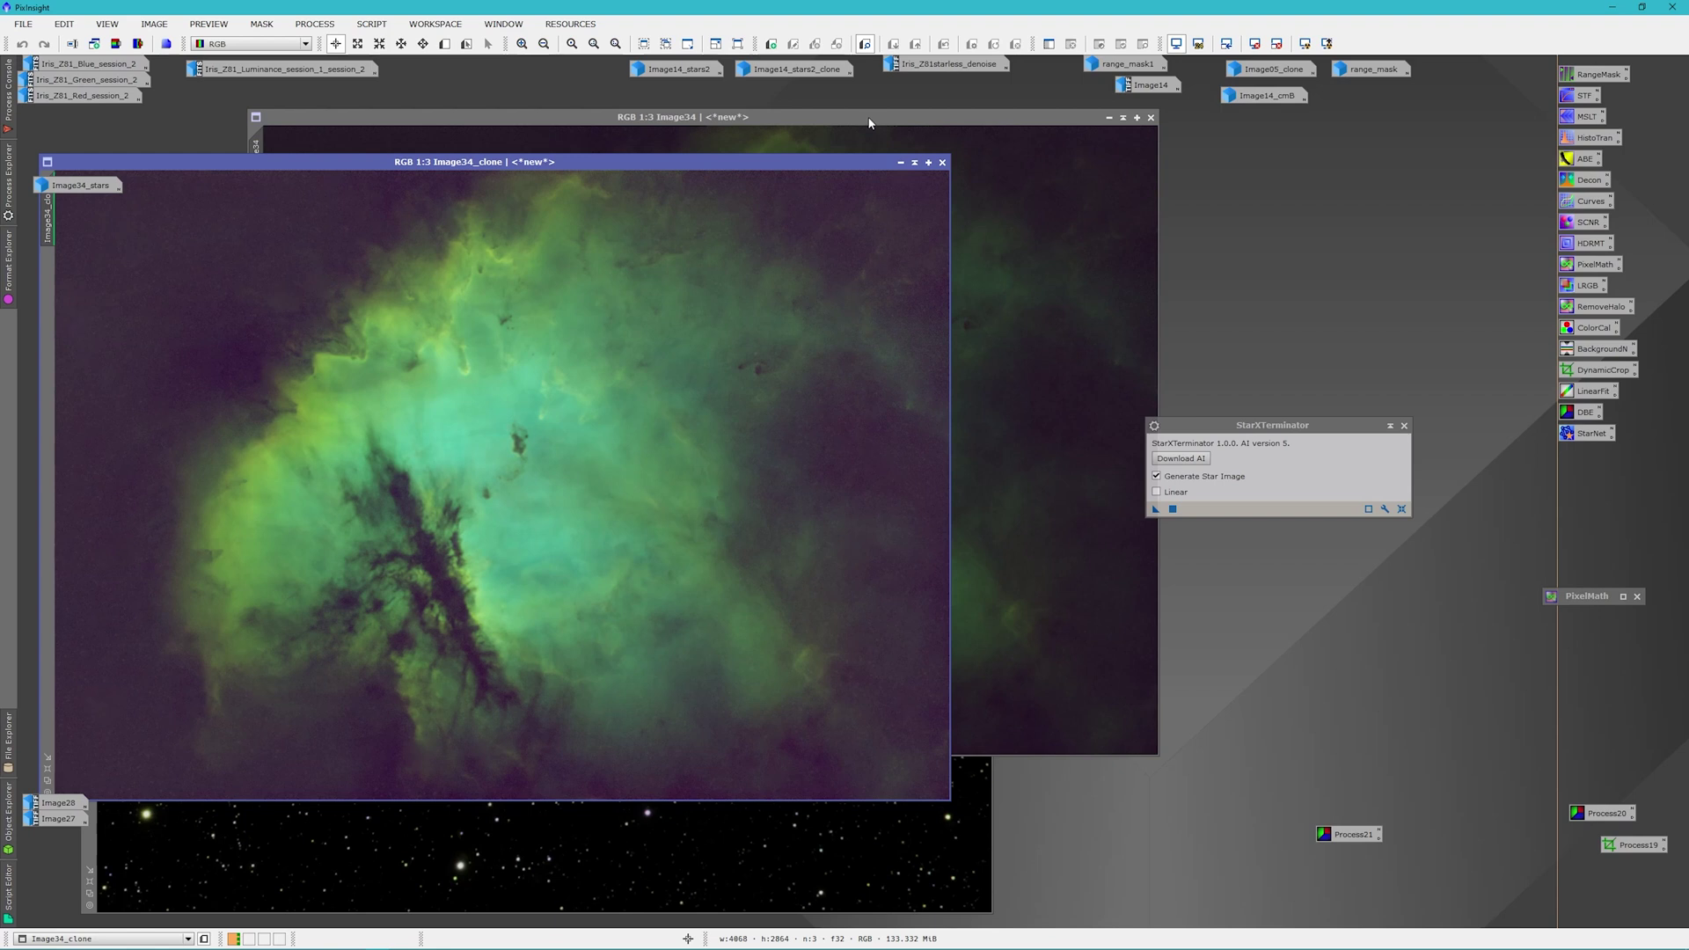
pyautogui.moveTo(866, 125); pyautogui.dragTo(1255, 148)
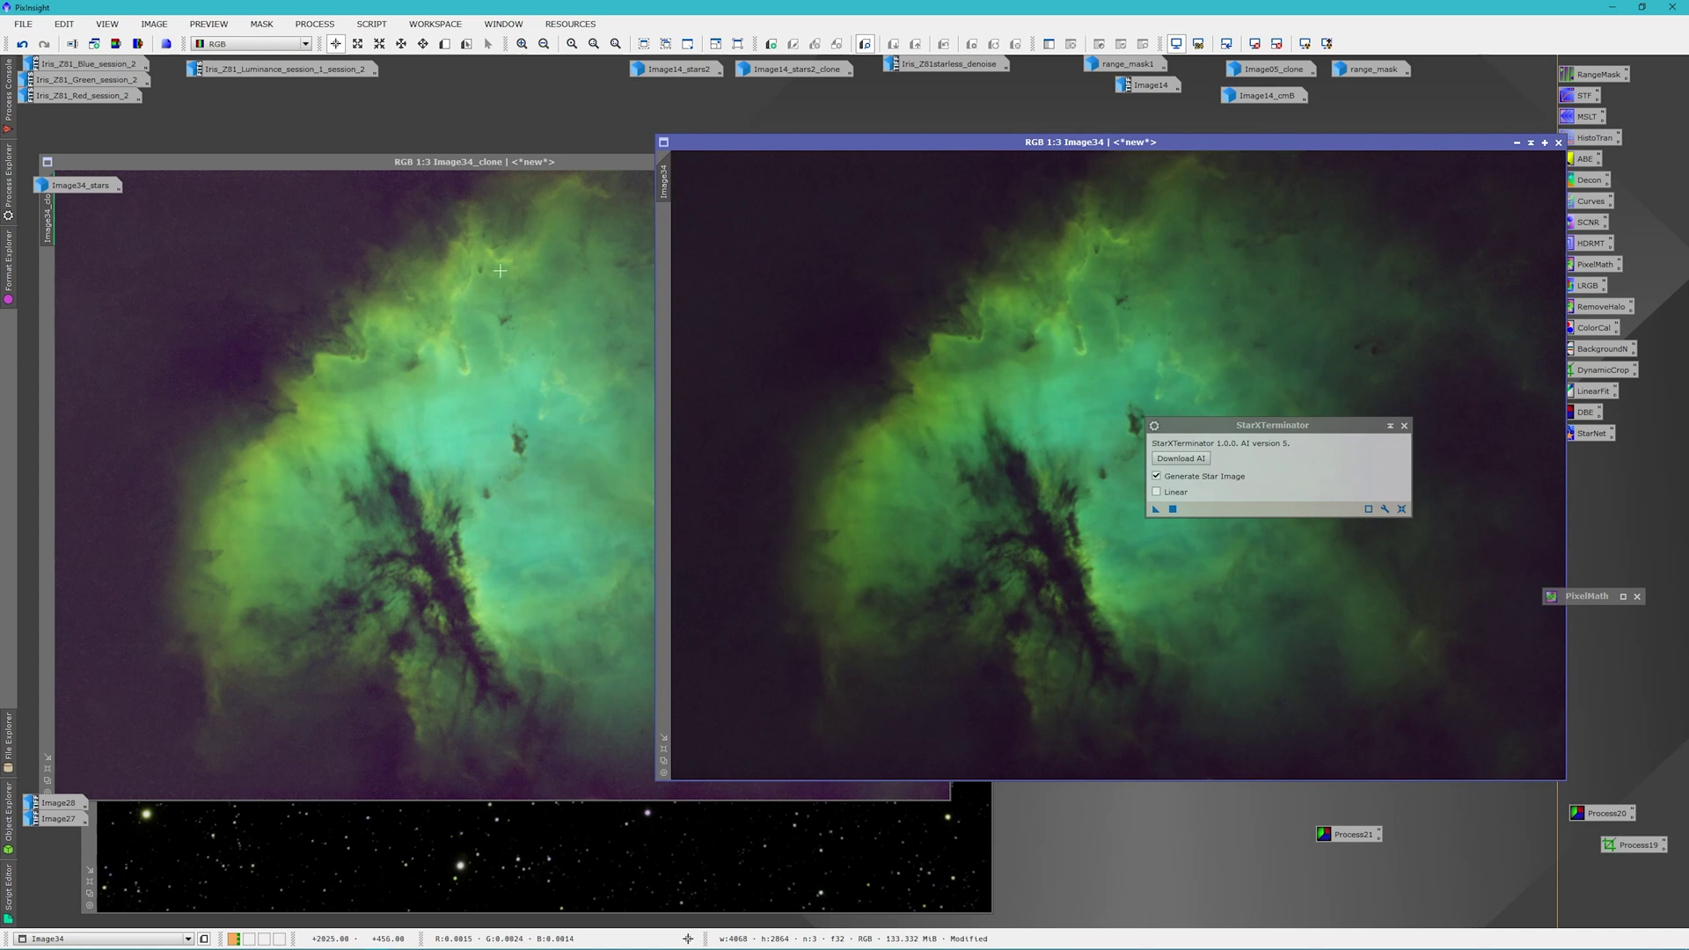
pyautogui.click(368, 162)
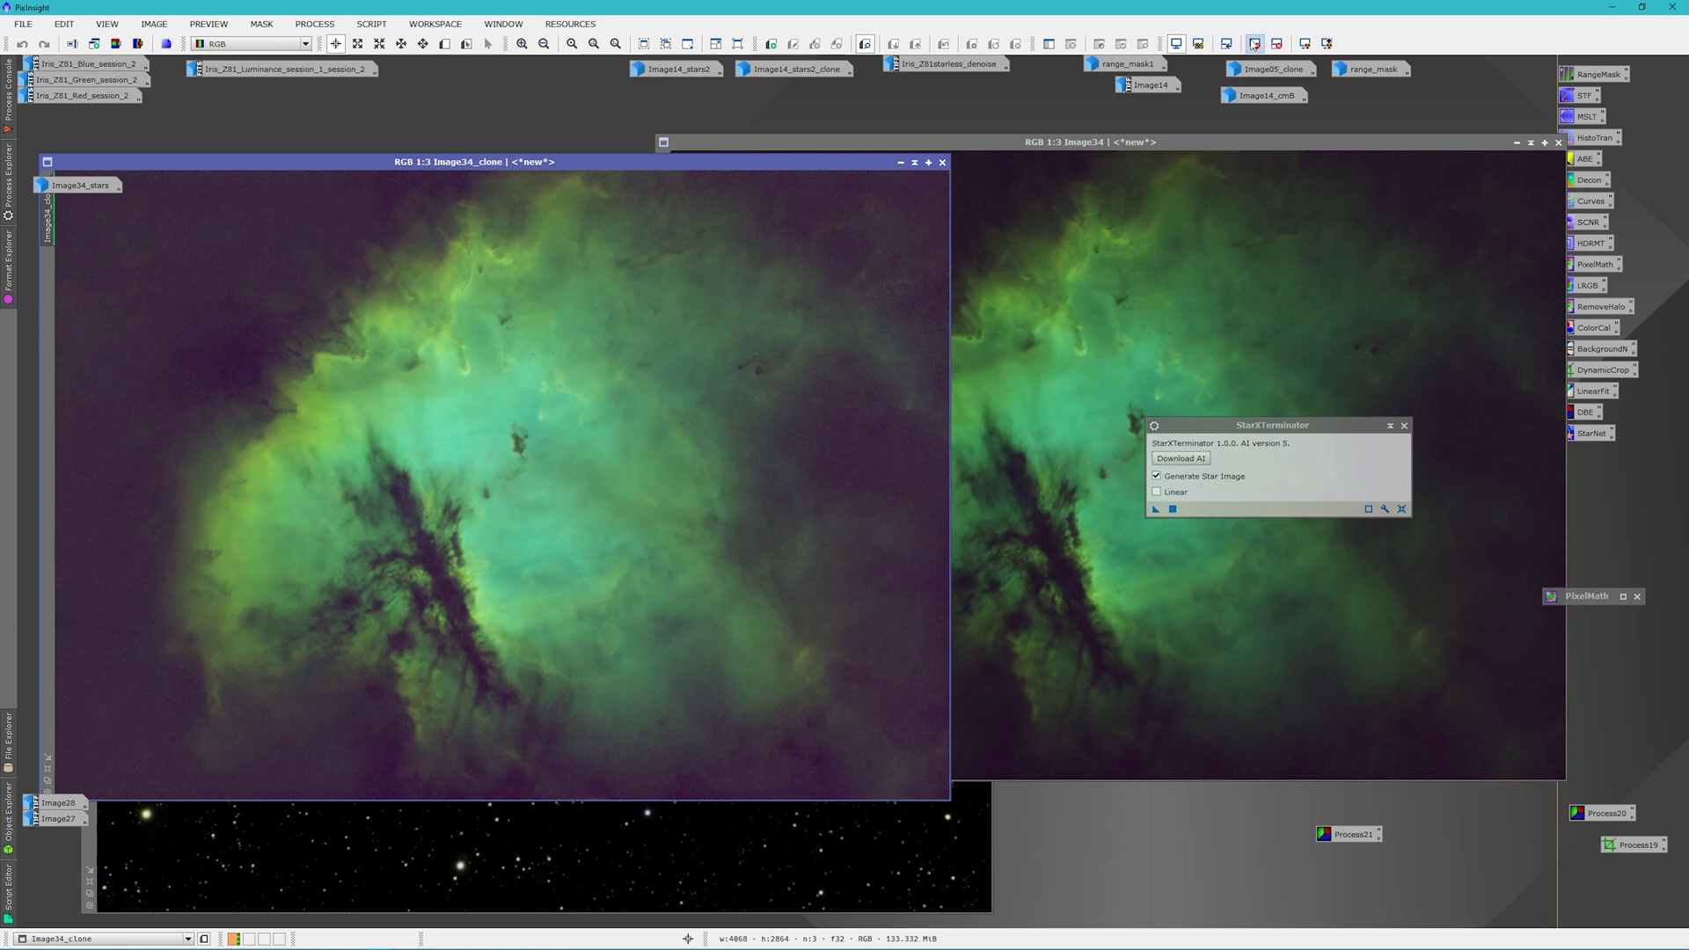
pyautogui.click(1255, 44)
pyautogui.click(1306, 44)
pyautogui.click(1219, 141)
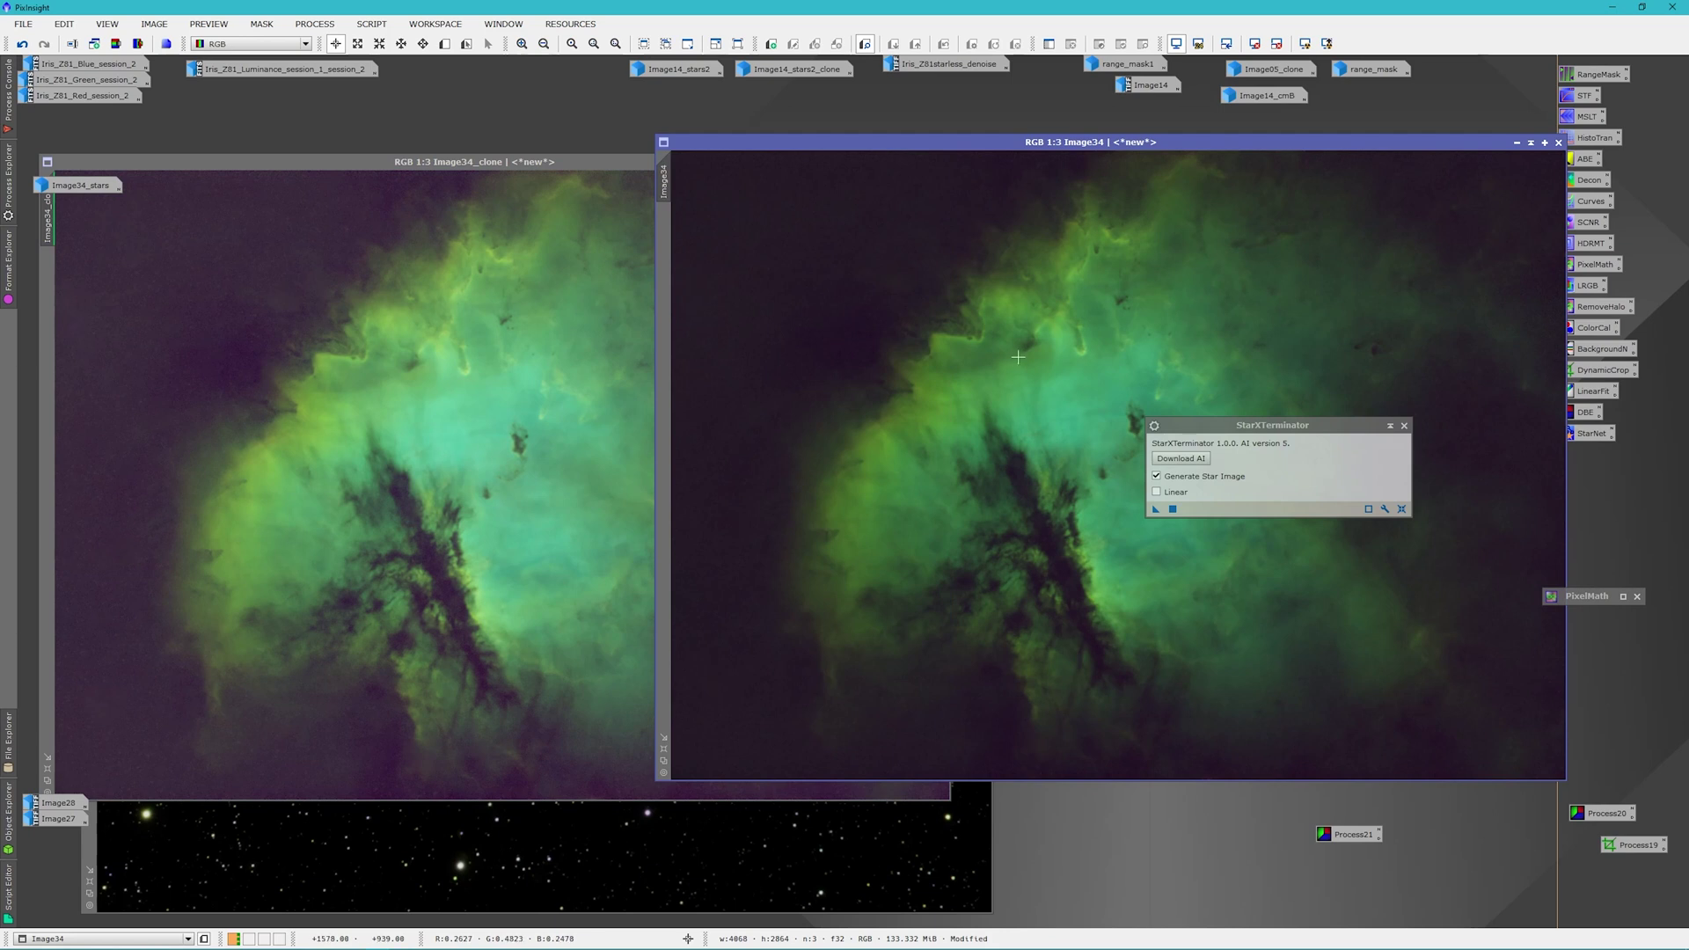
# Minimize both starless images, and move Image34_stars1 and the StarXTerminator dialog apart to inspect the extracted stars
pyautogui.click(1517, 142)
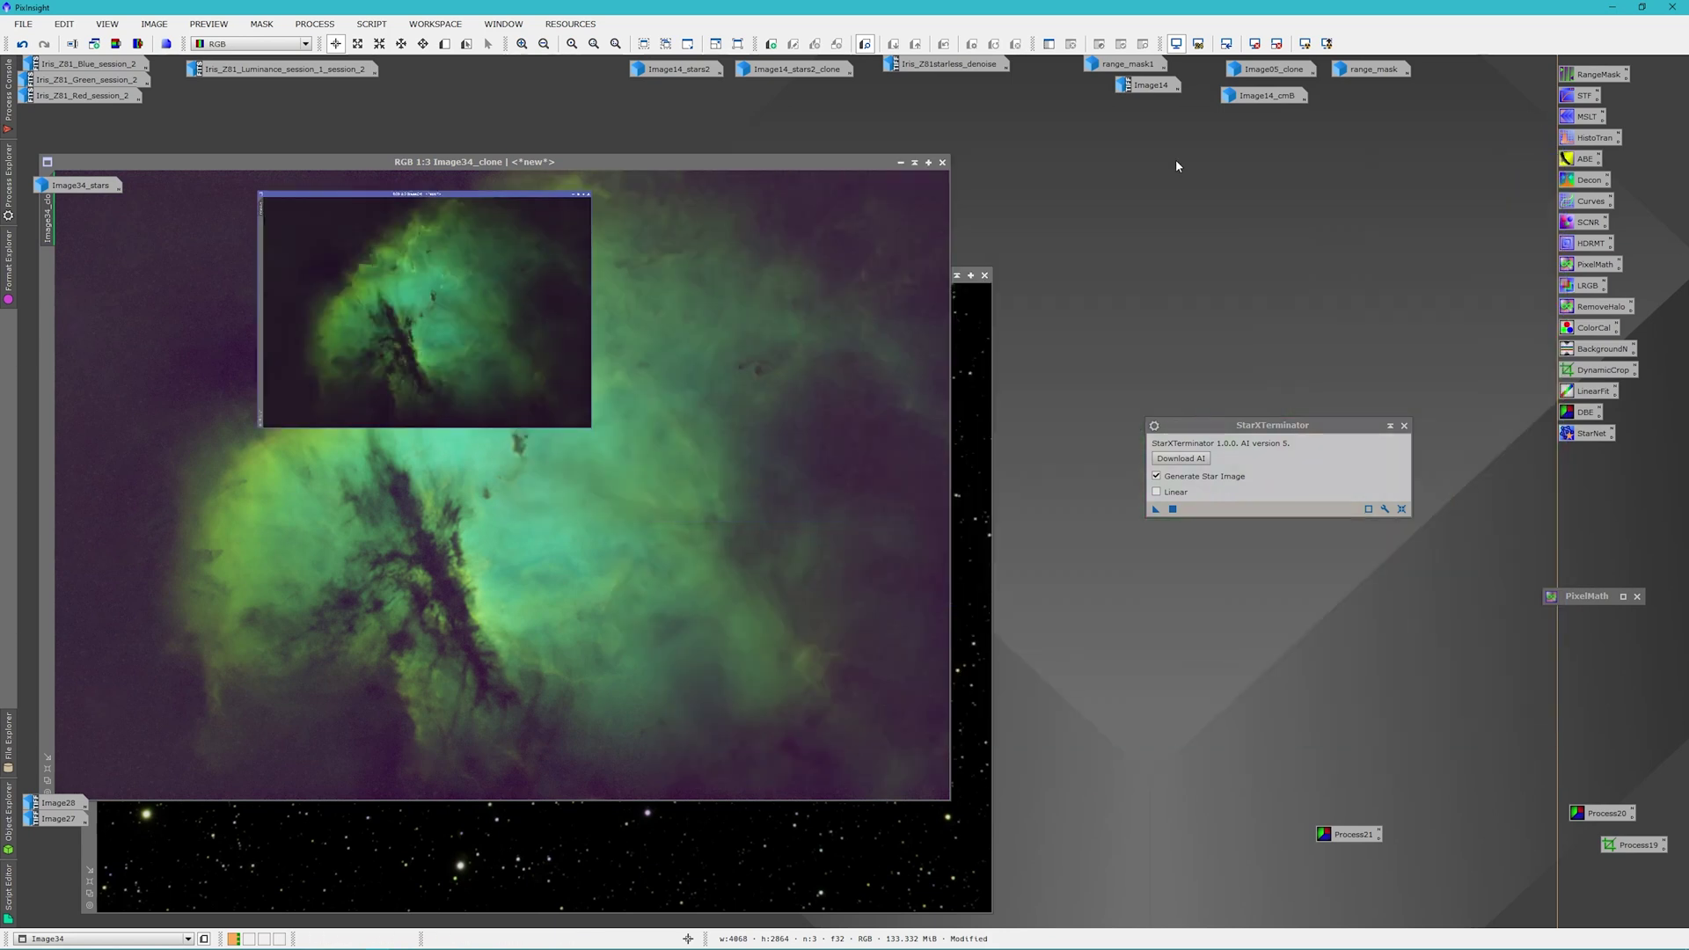
pyautogui.click(902, 163)
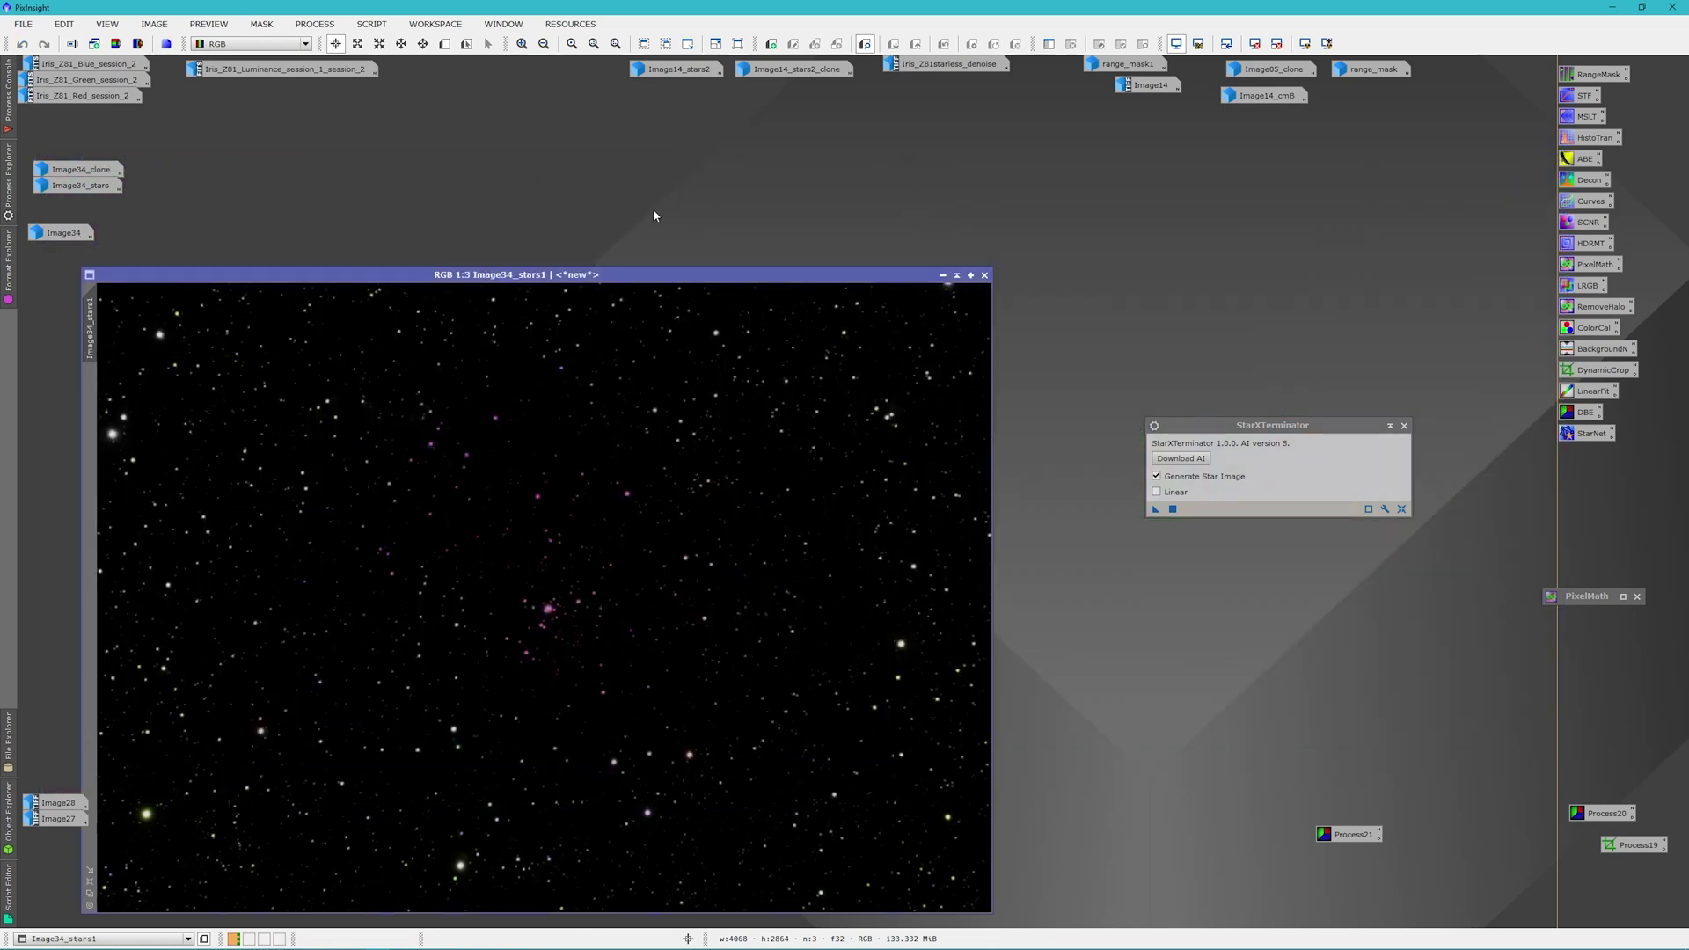
pyautogui.moveTo(571, 279); pyautogui.dragTo(672, 168)
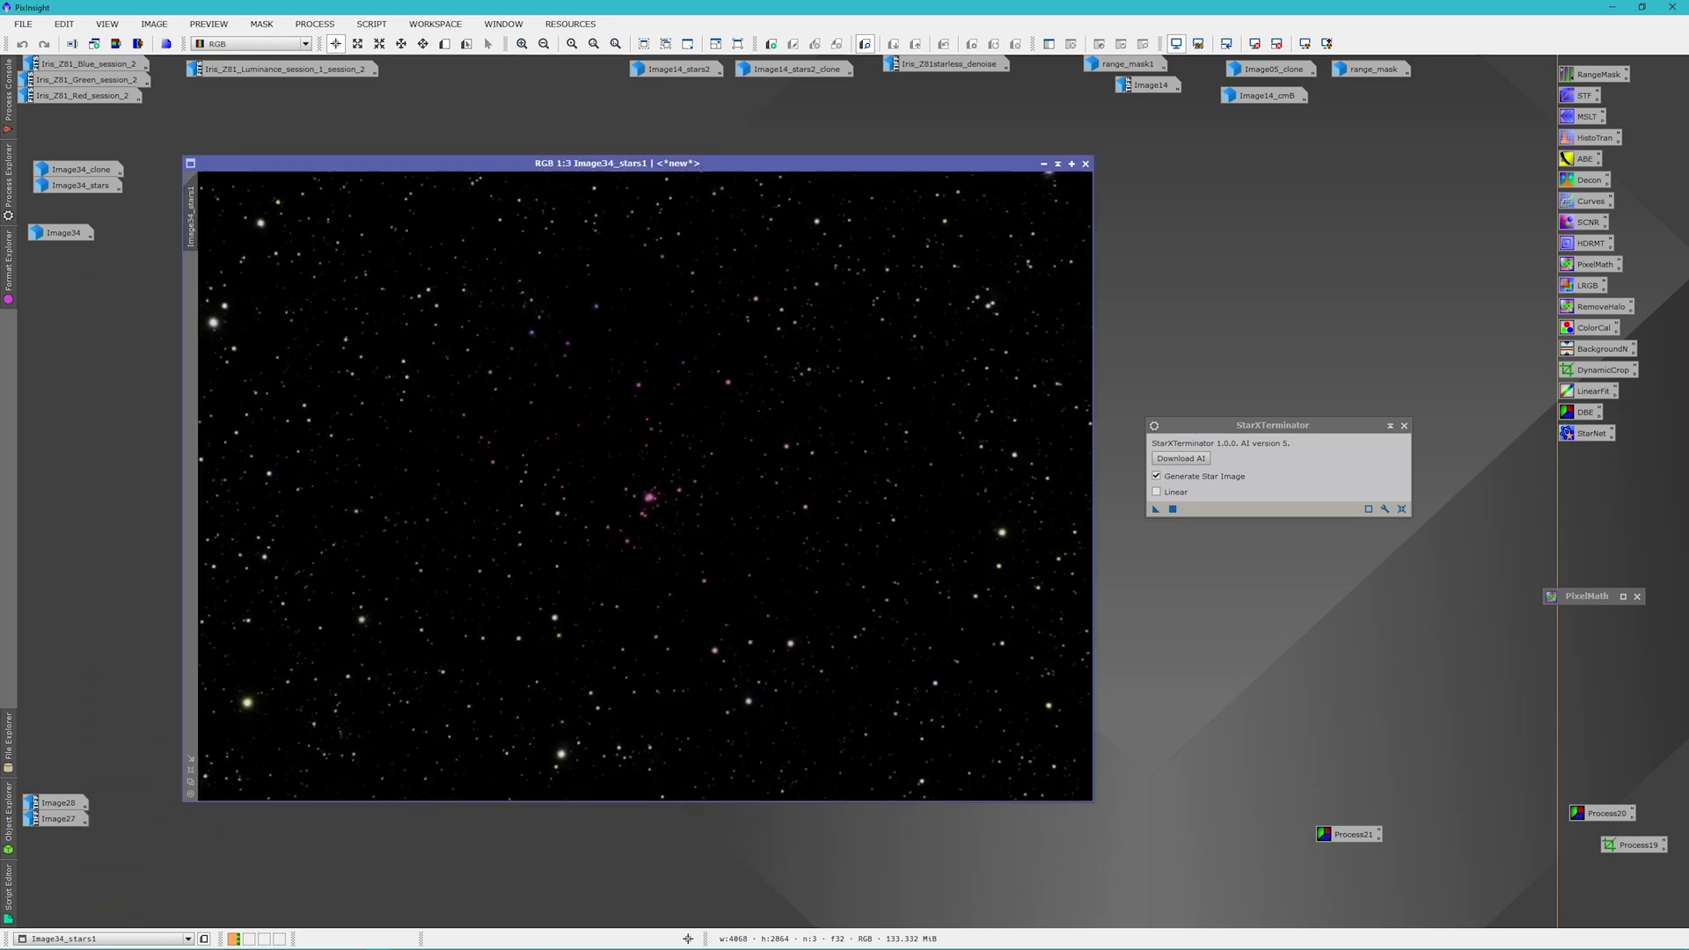
pyautogui.moveTo(1260, 428); pyautogui.dragTo(1359, 738)
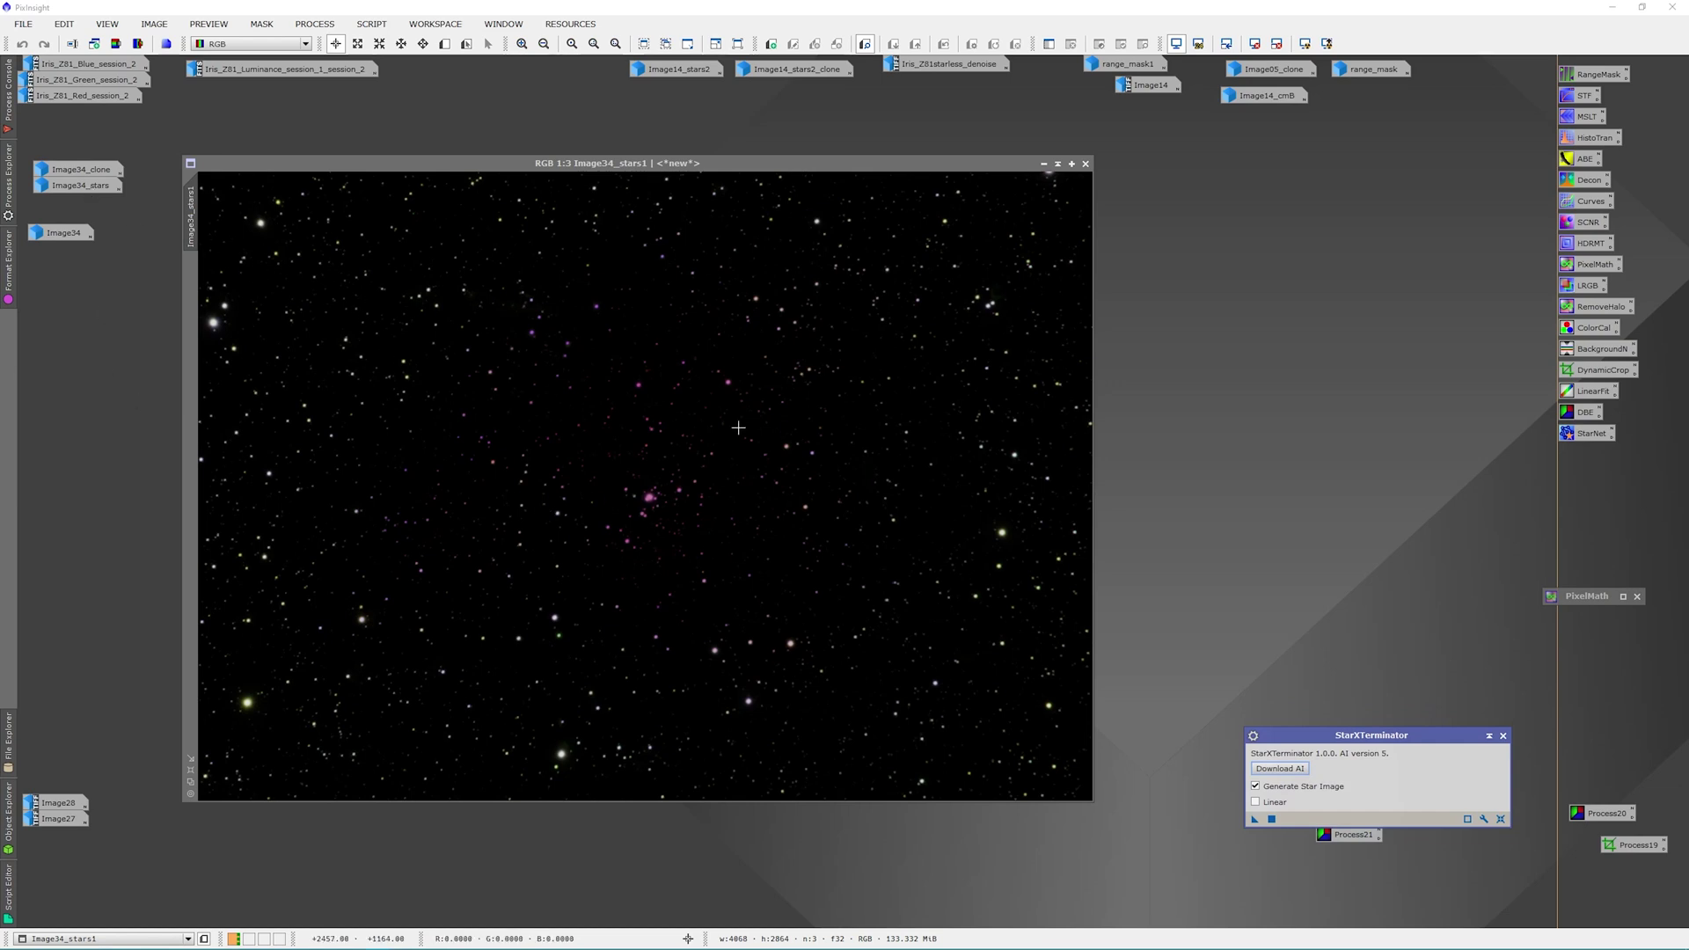
# Restore Image34_stars and move it aside to compare its stars with Image34_stars1
pyautogui.doubleClick(68, 188)
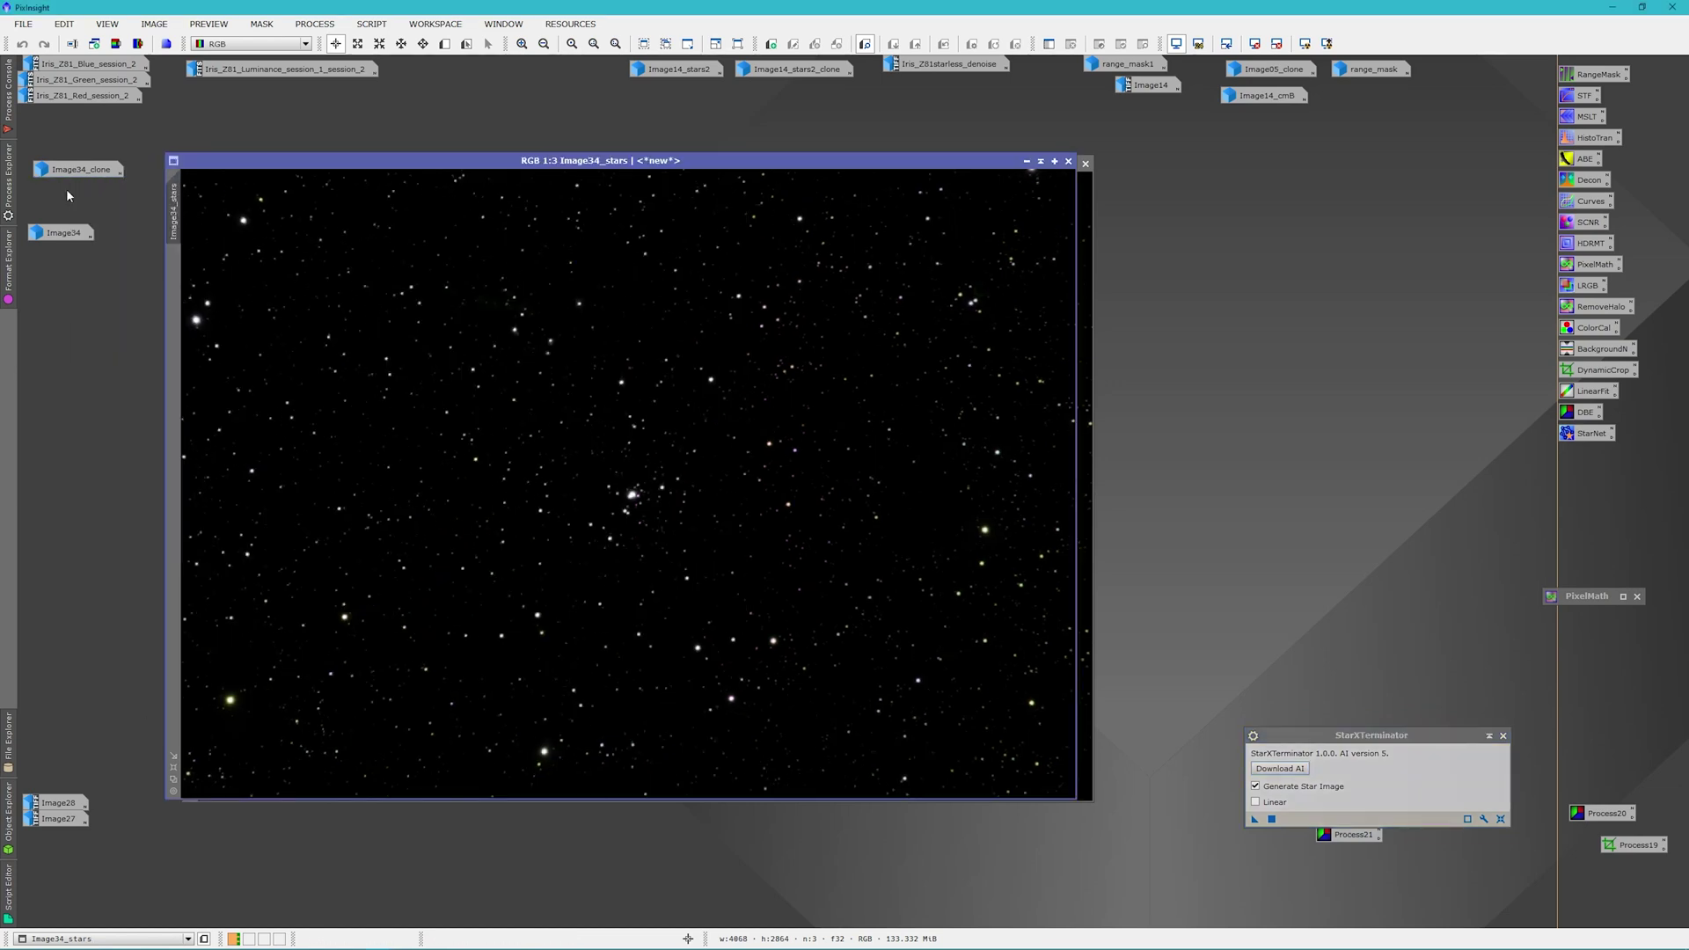
pyautogui.moveTo(487, 164); pyautogui.dragTo(927, 163)
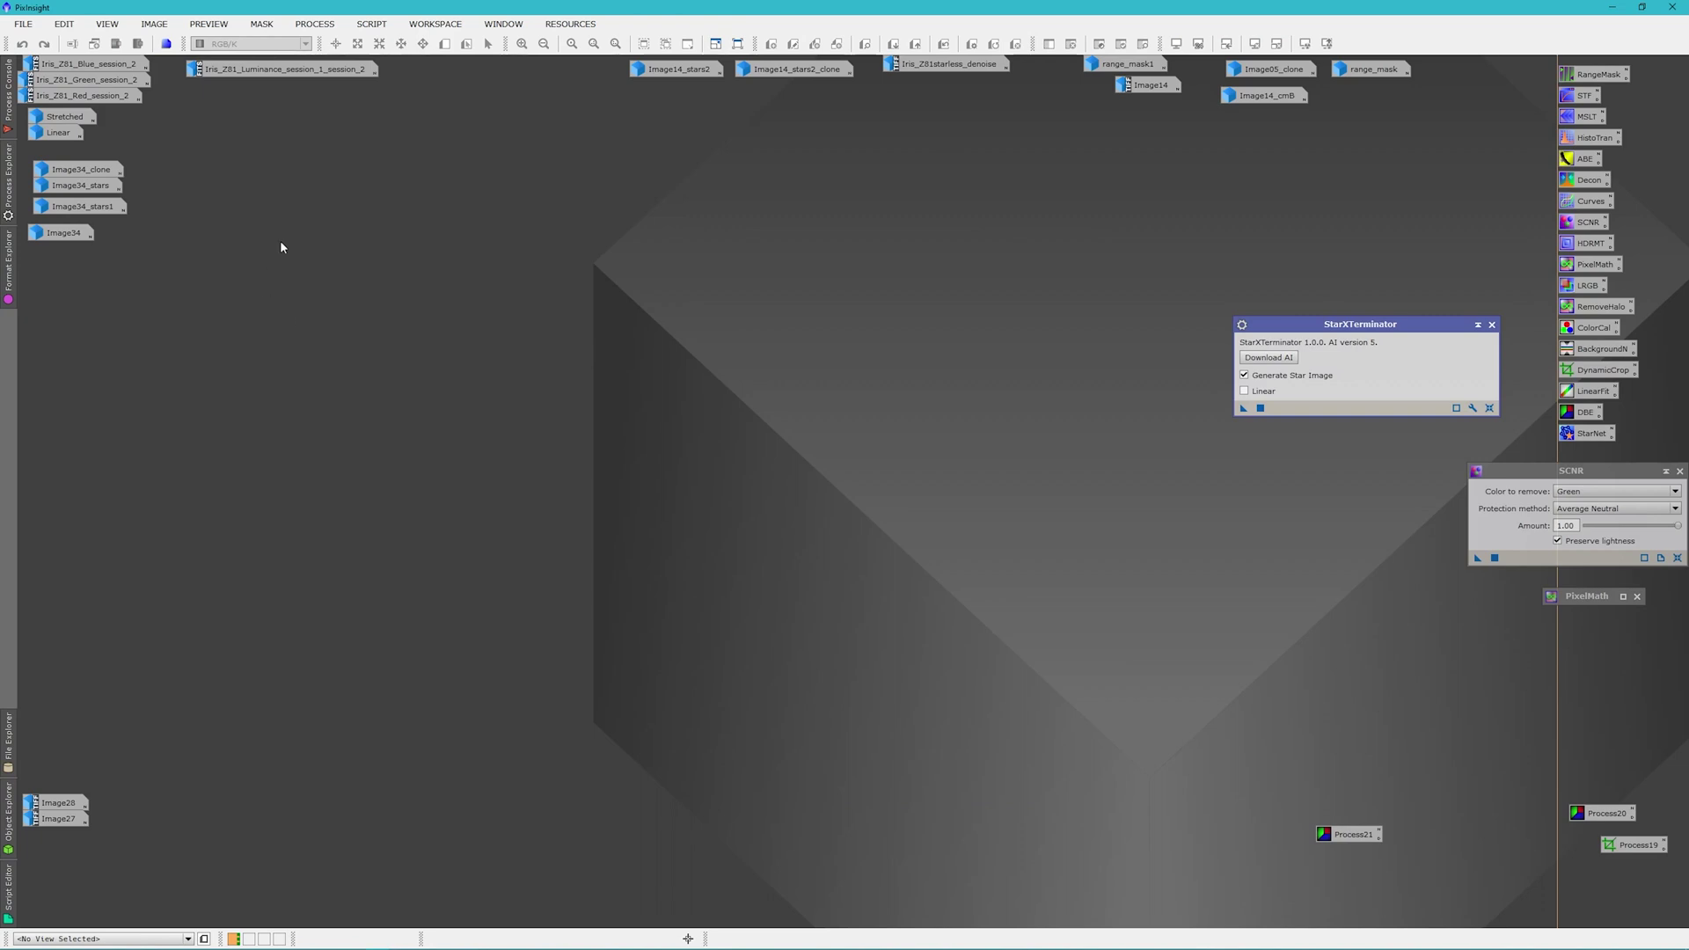
# Restore the Linear image, clear its screen stretch to check the unstretched data, and reapply an automatic screen stretch
pyautogui.moveTo(1322, 323); pyautogui.dragTo(1348, 319)
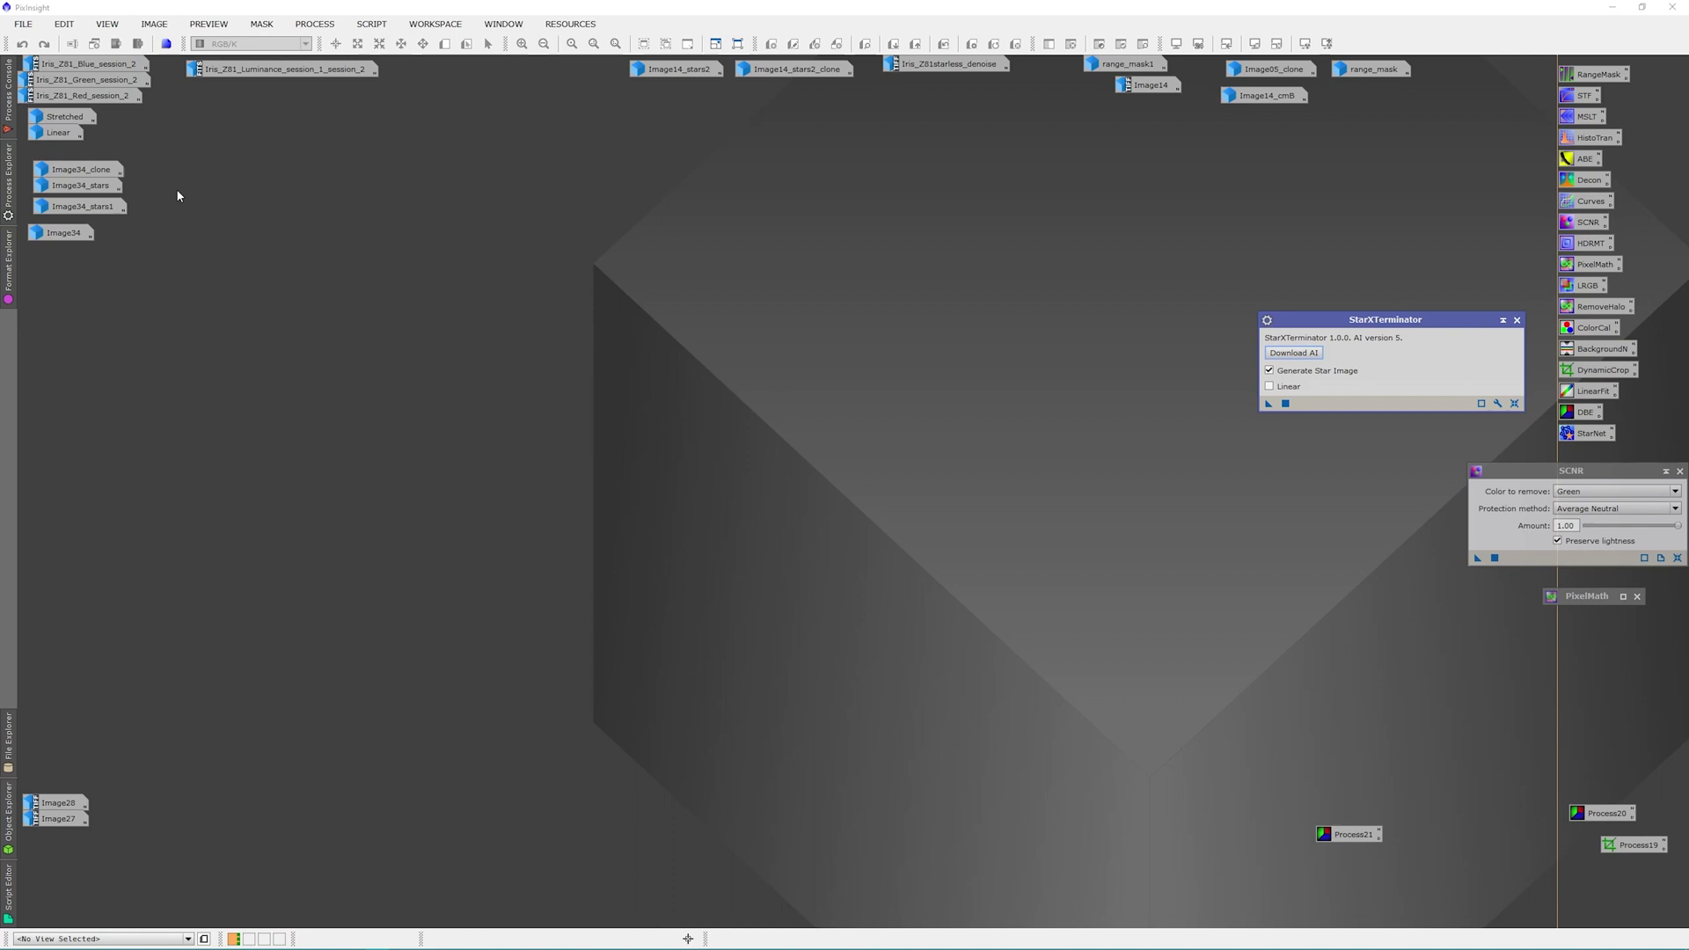
pyautogui.moveTo(72, 123)
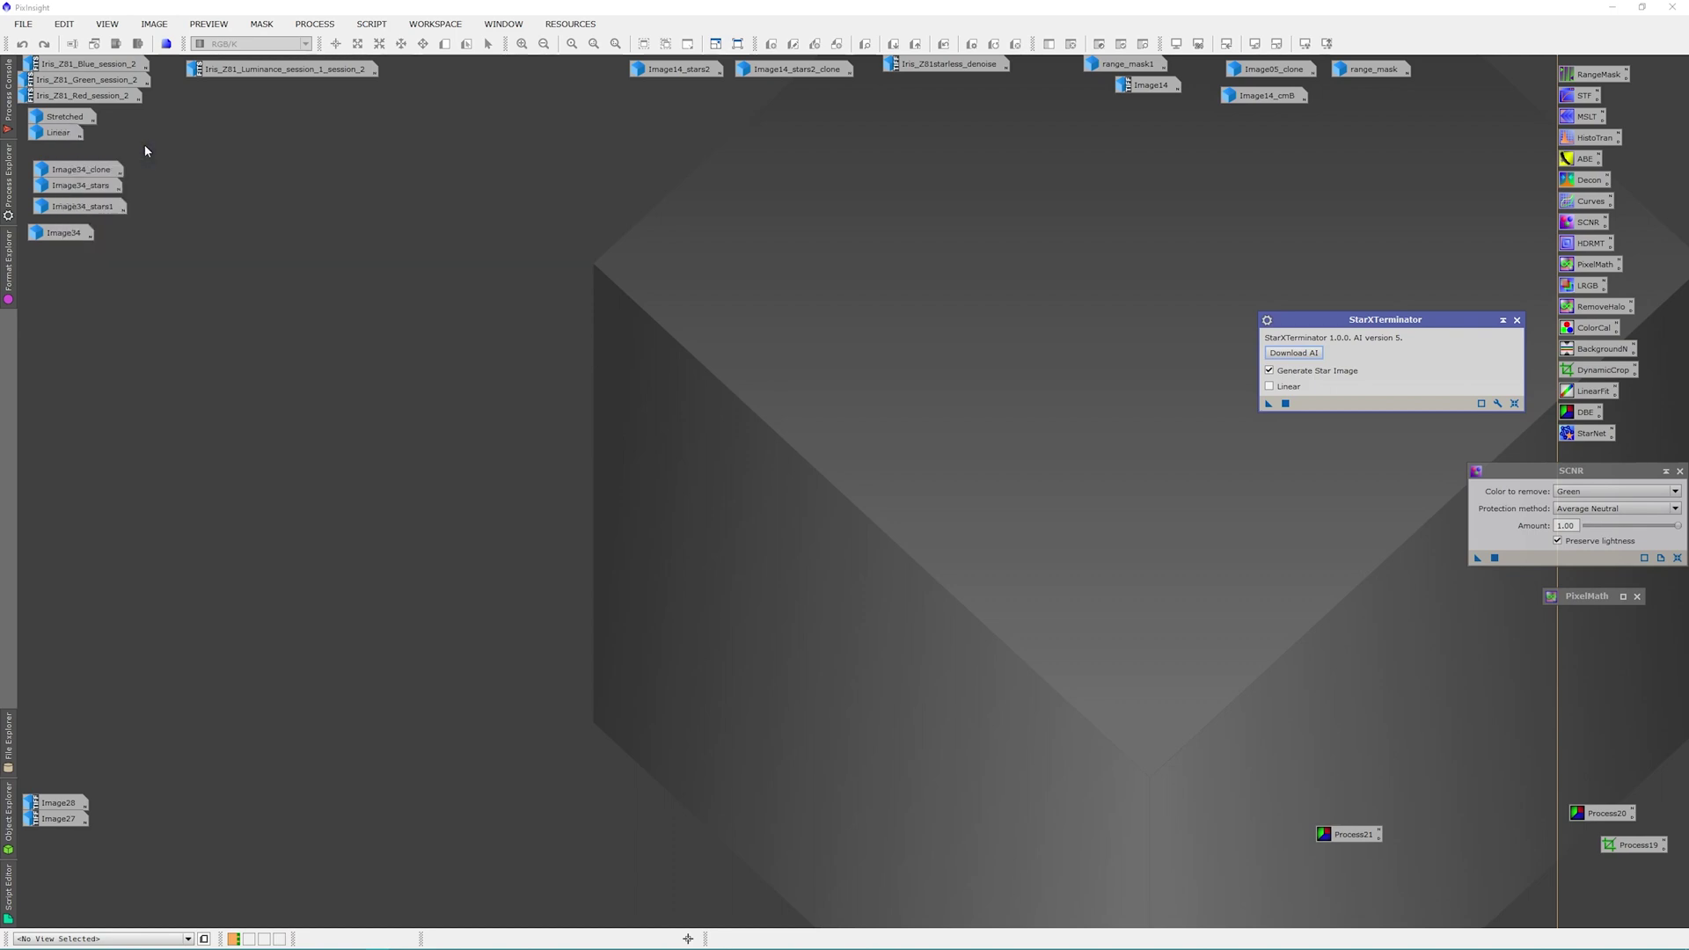
pyautogui.click(56, 135)
pyautogui.doubleClick(55, 135)
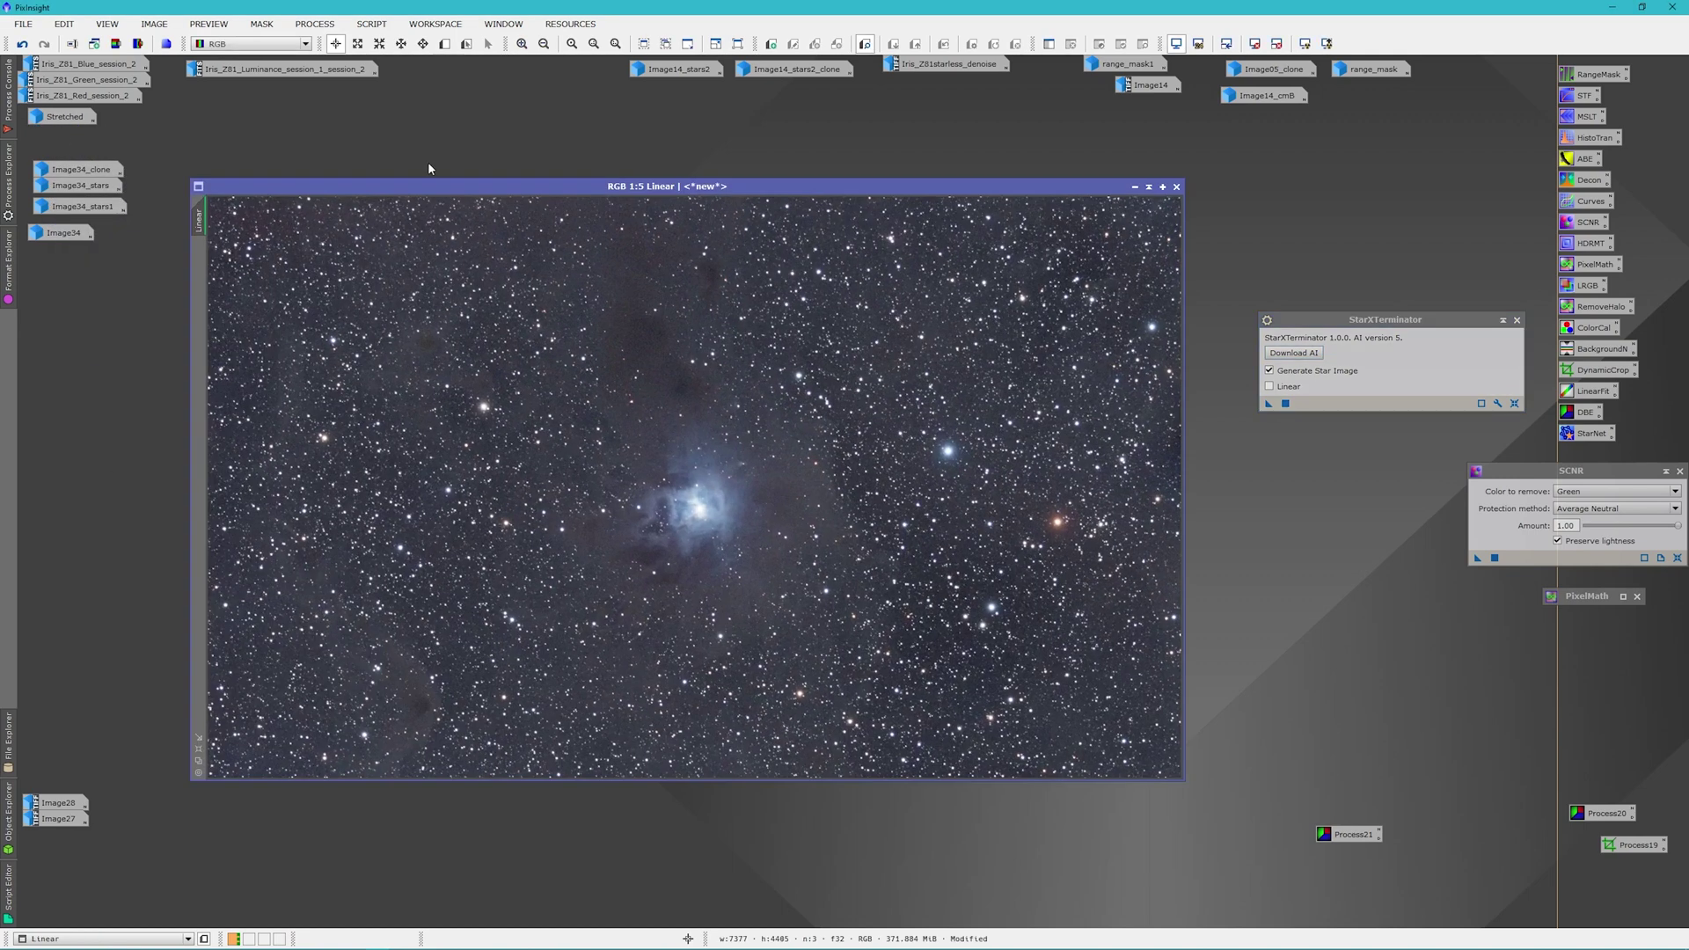
pyautogui.moveTo(460, 183); pyautogui.dragTo(508, 185)
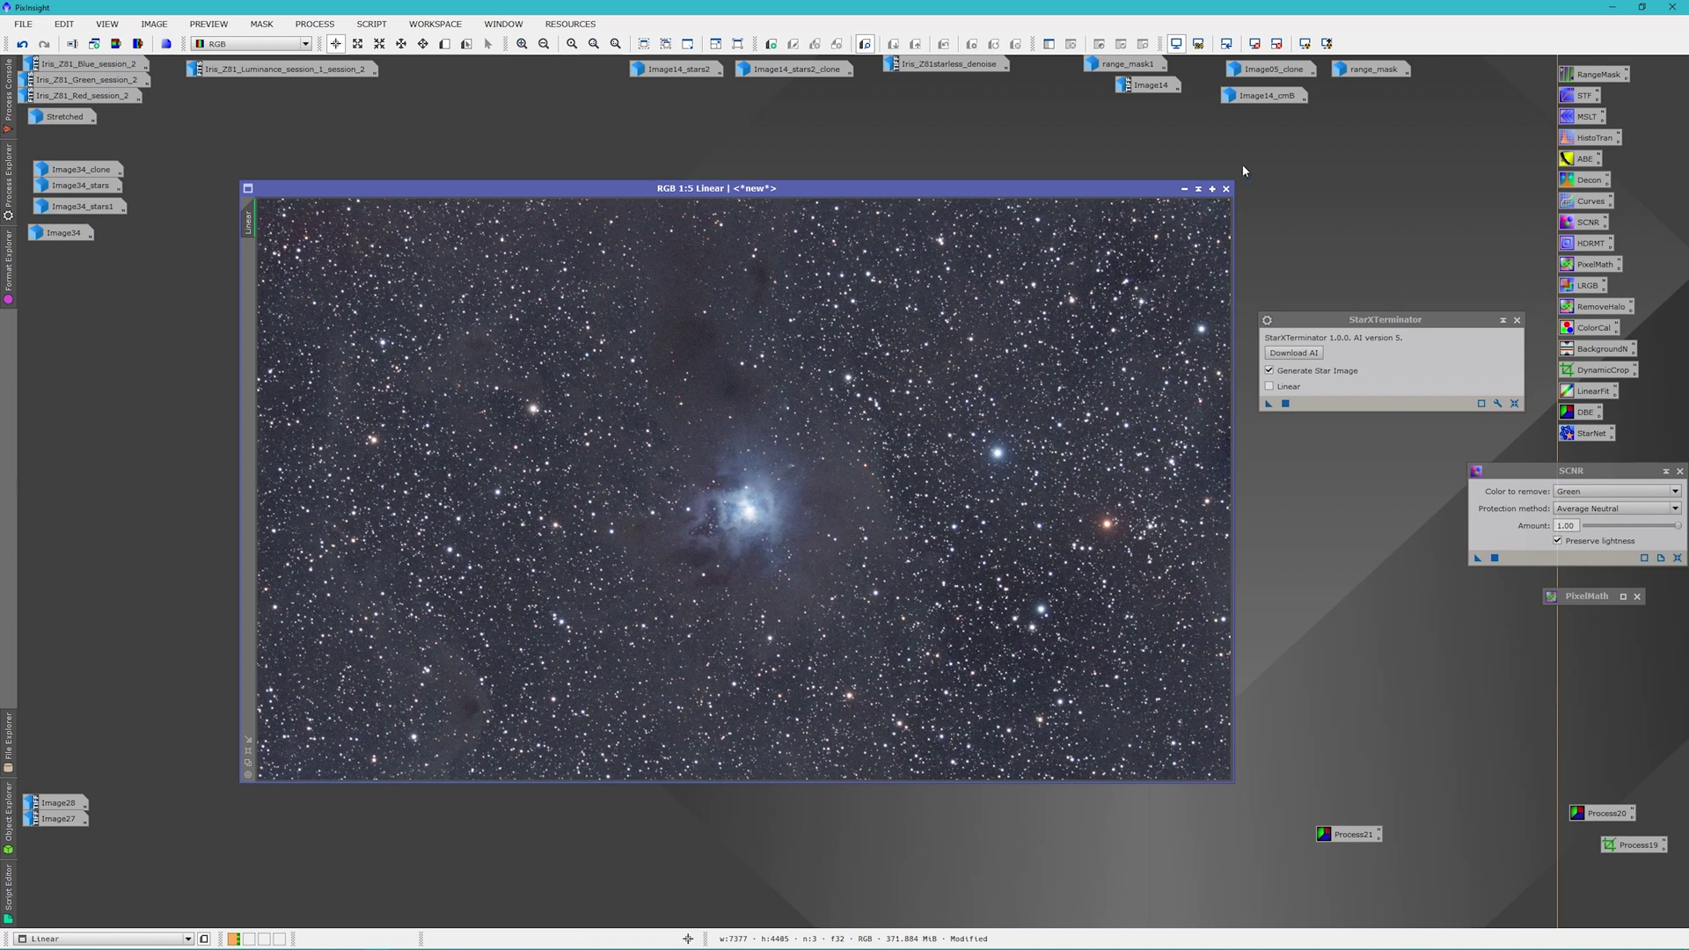
pyautogui.click(1283, 45)
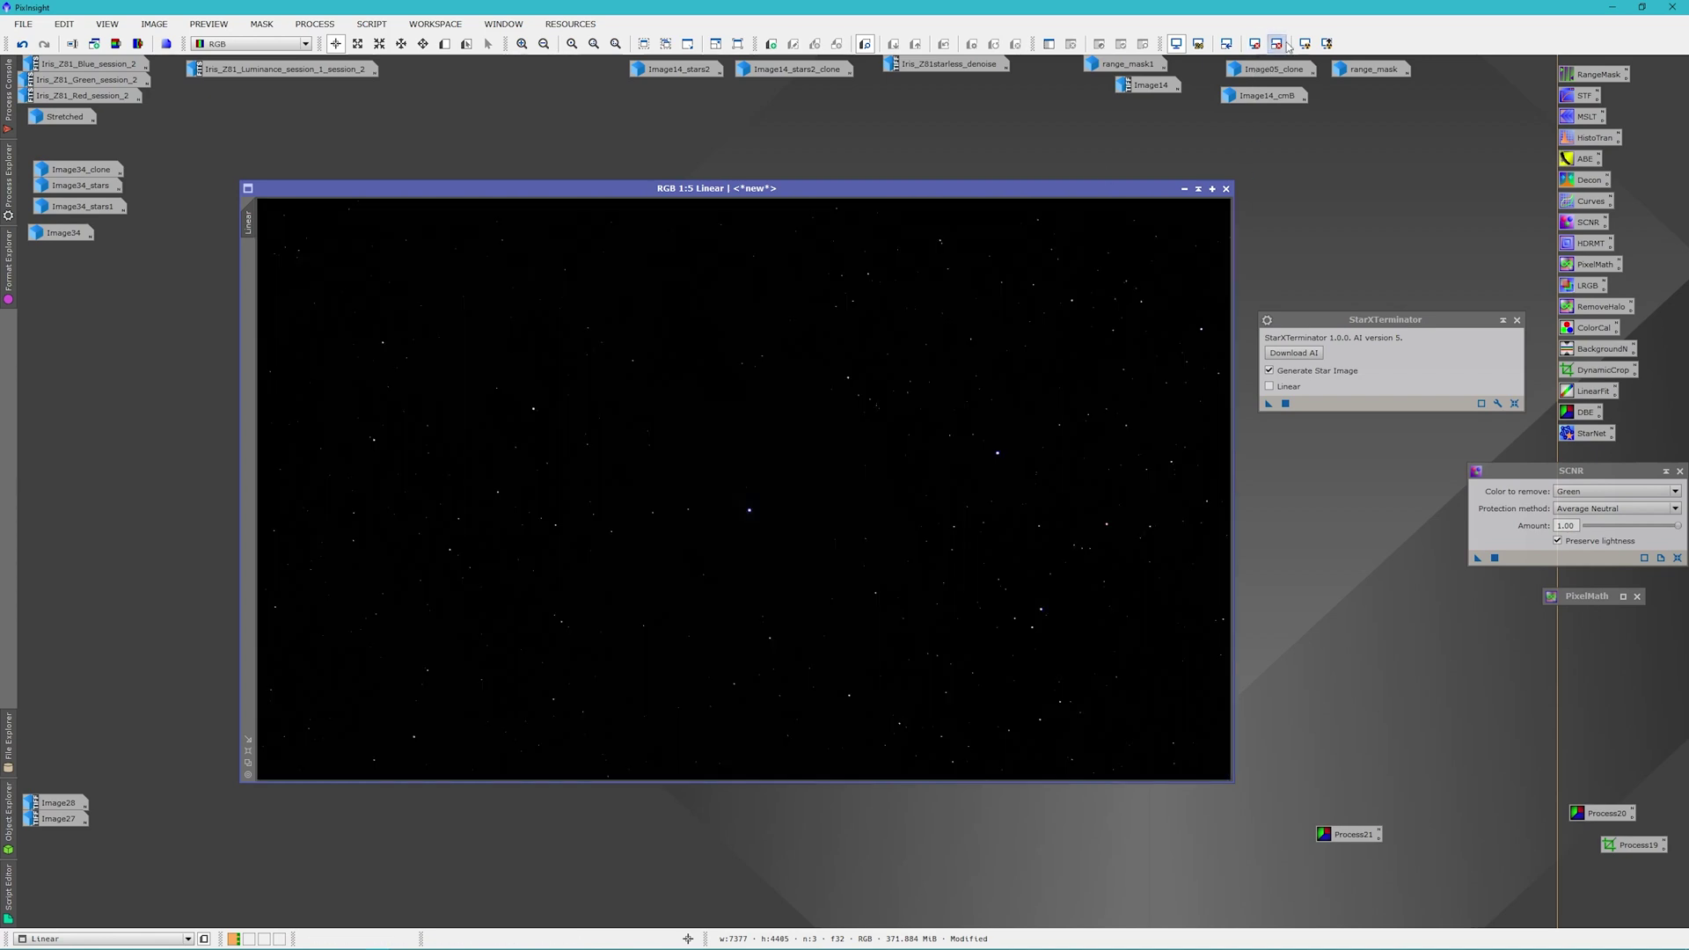
pyautogui.click(1306, 44)
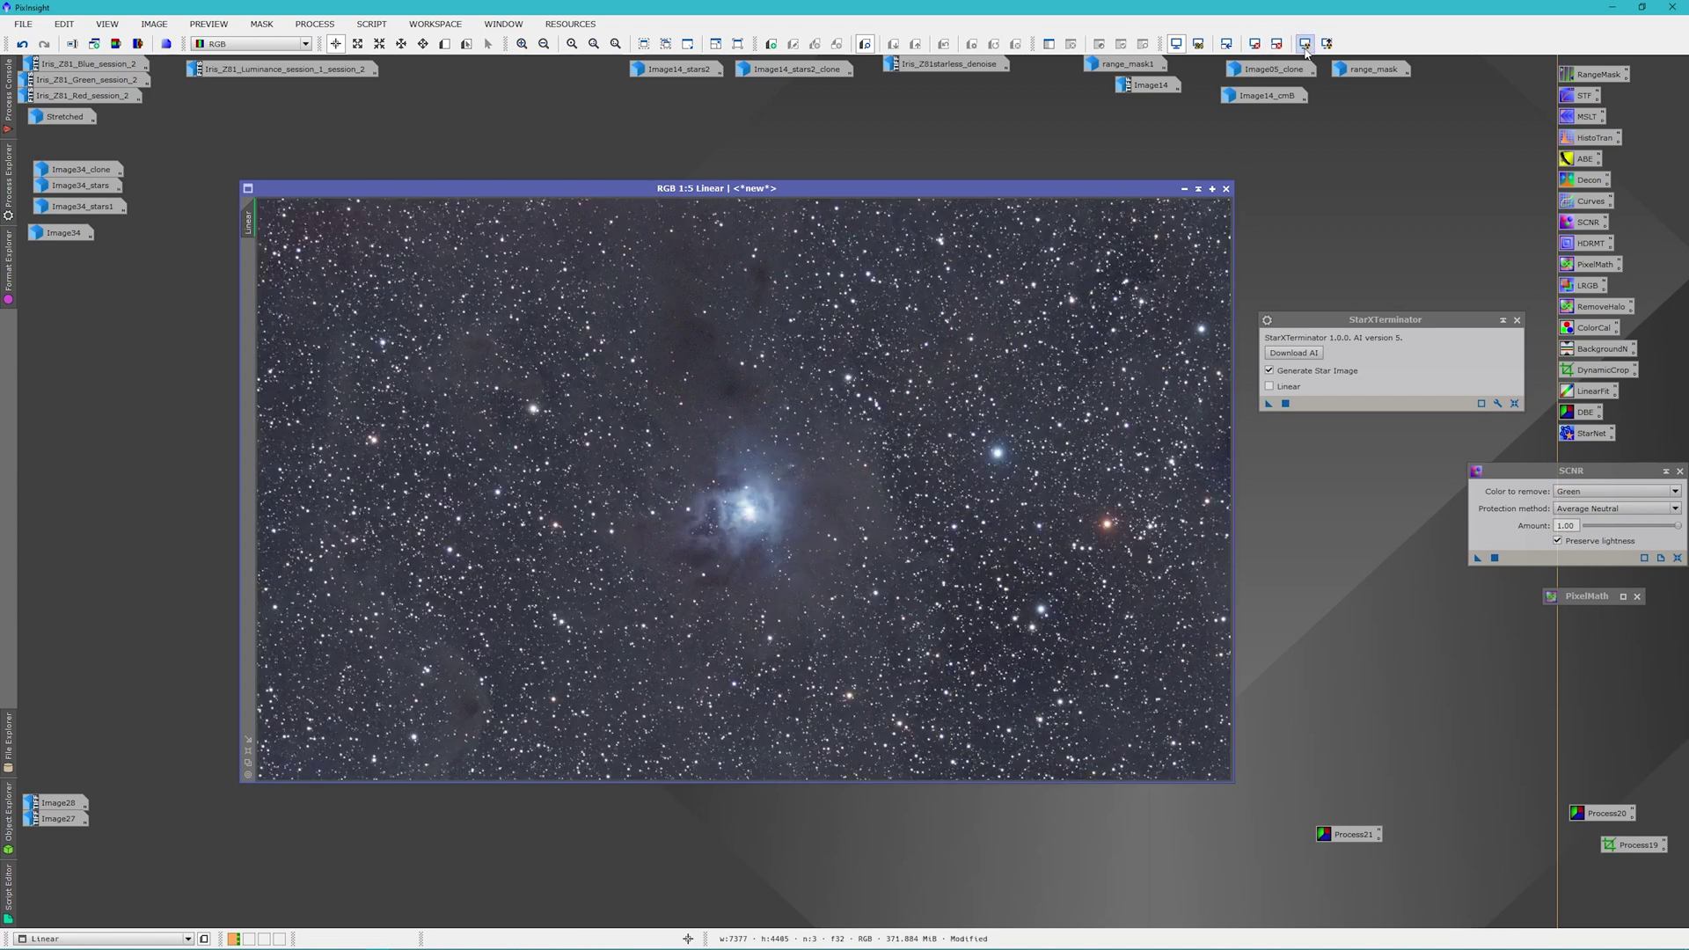
# Run StarXTerminator on the Linear image with Generate Star Image and Linear enabled
pyautogui.click(1269, 387)
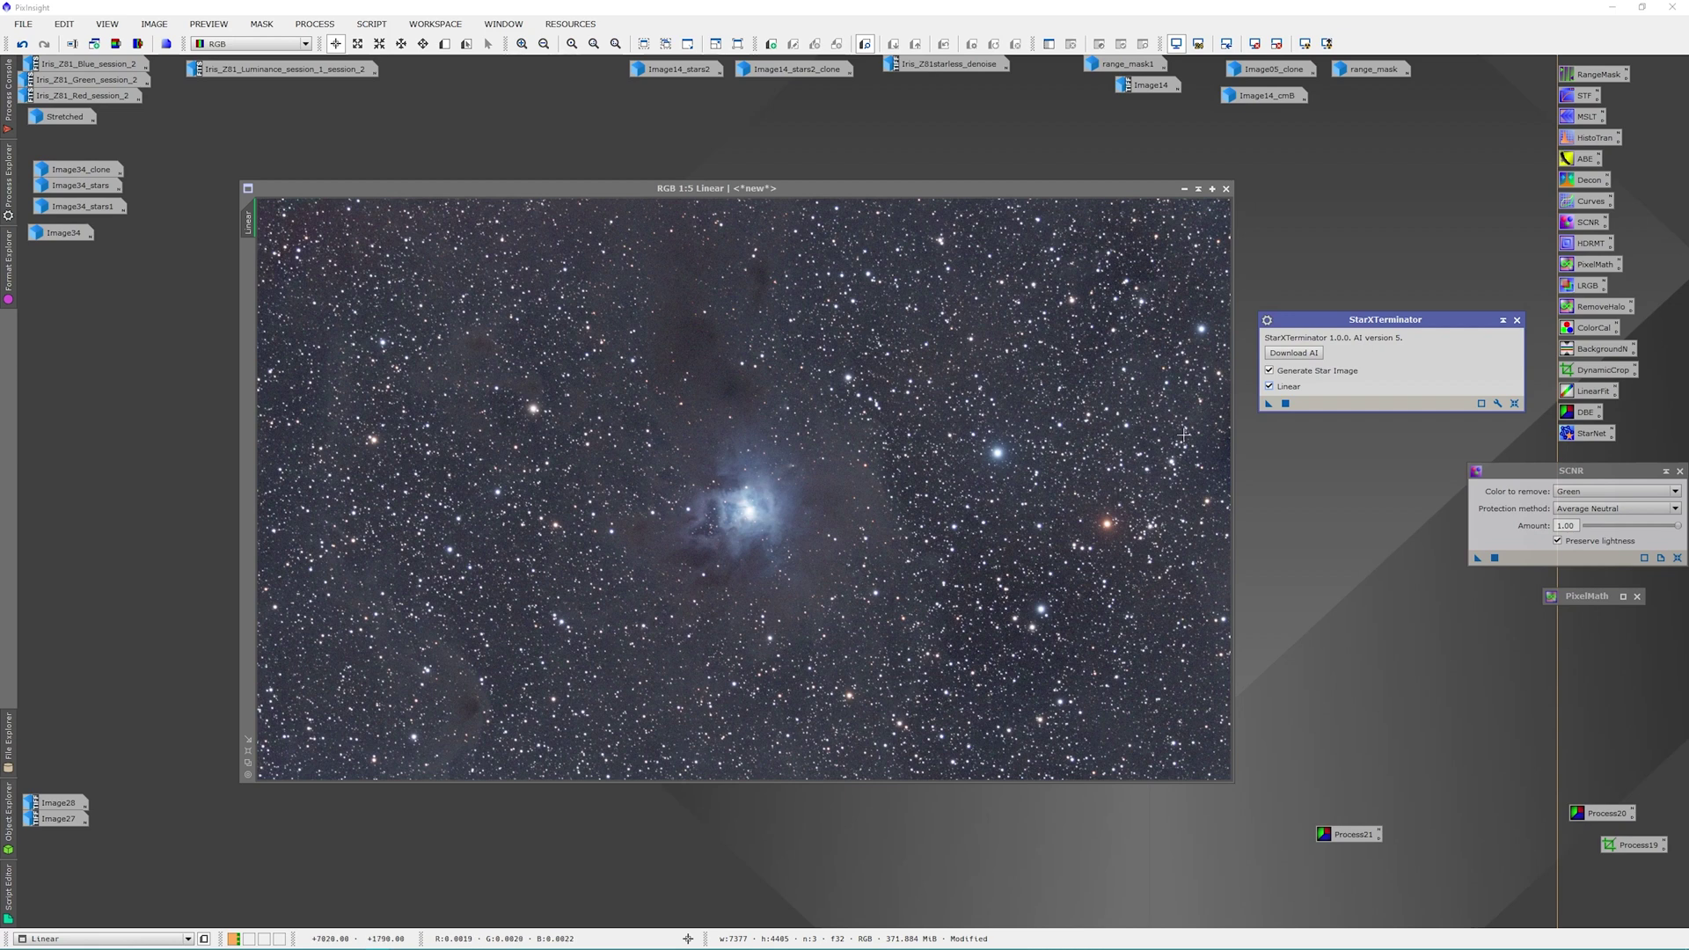
pyautogui.moveTo(1269, 403); pyautogui.dragTo(1091, 416)
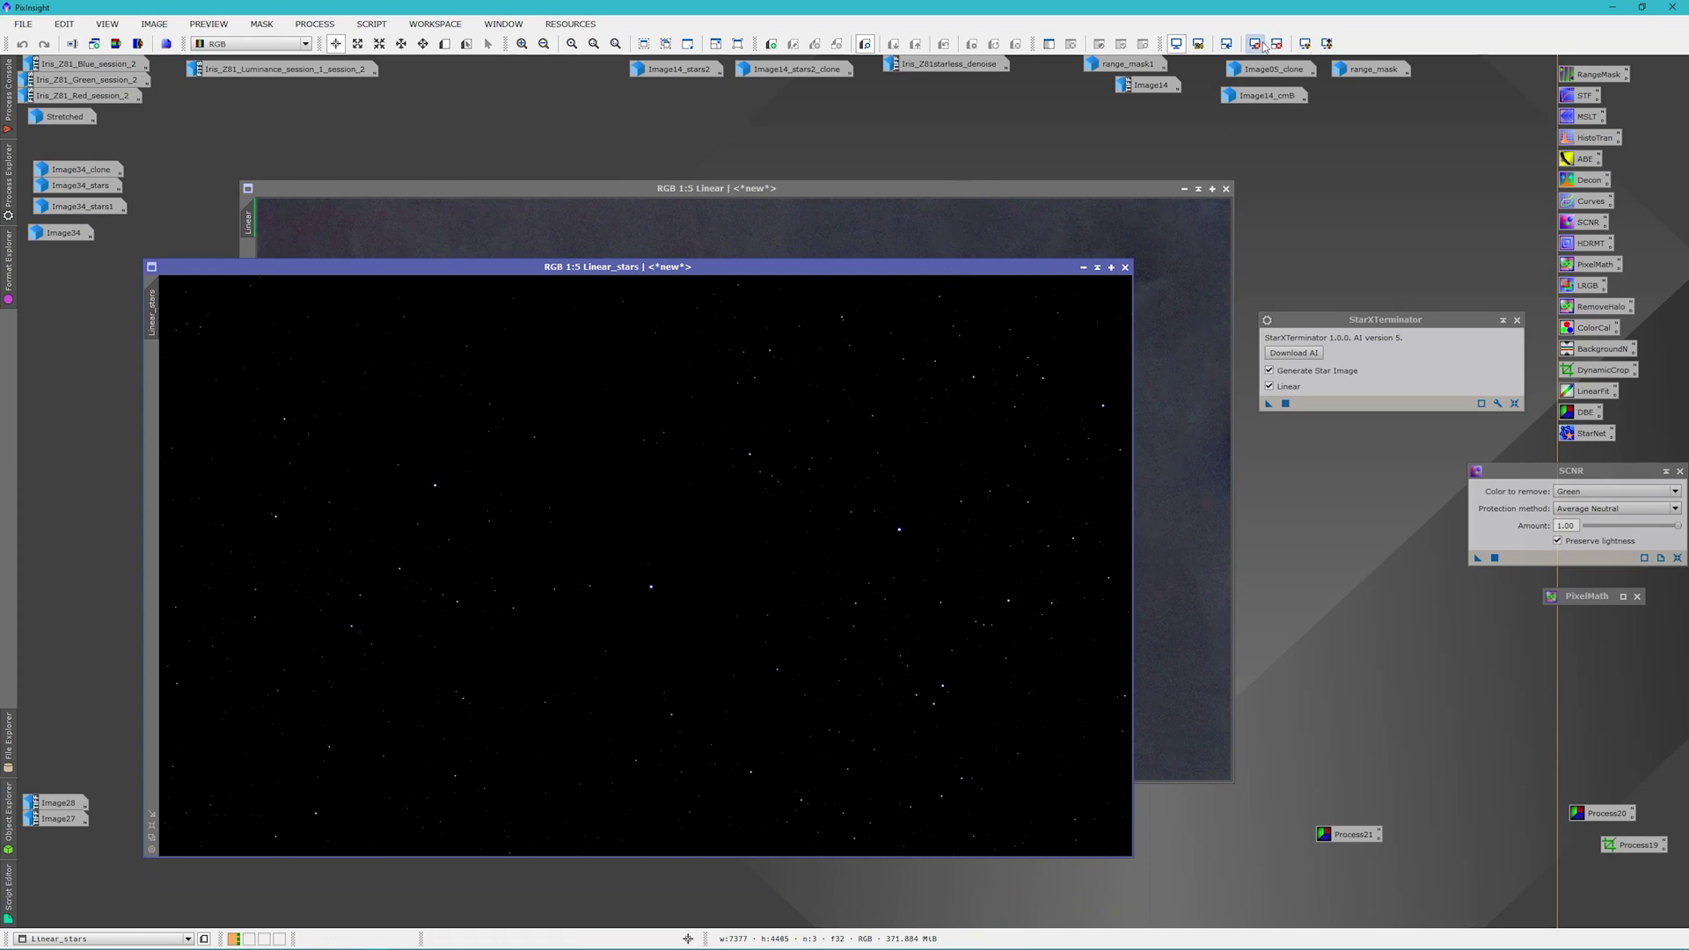
# Preview Linear_stars with an automatic screen stretch, reset that stretch, and bring the starless Linear image forward
pyautogui.click(1305, 44)
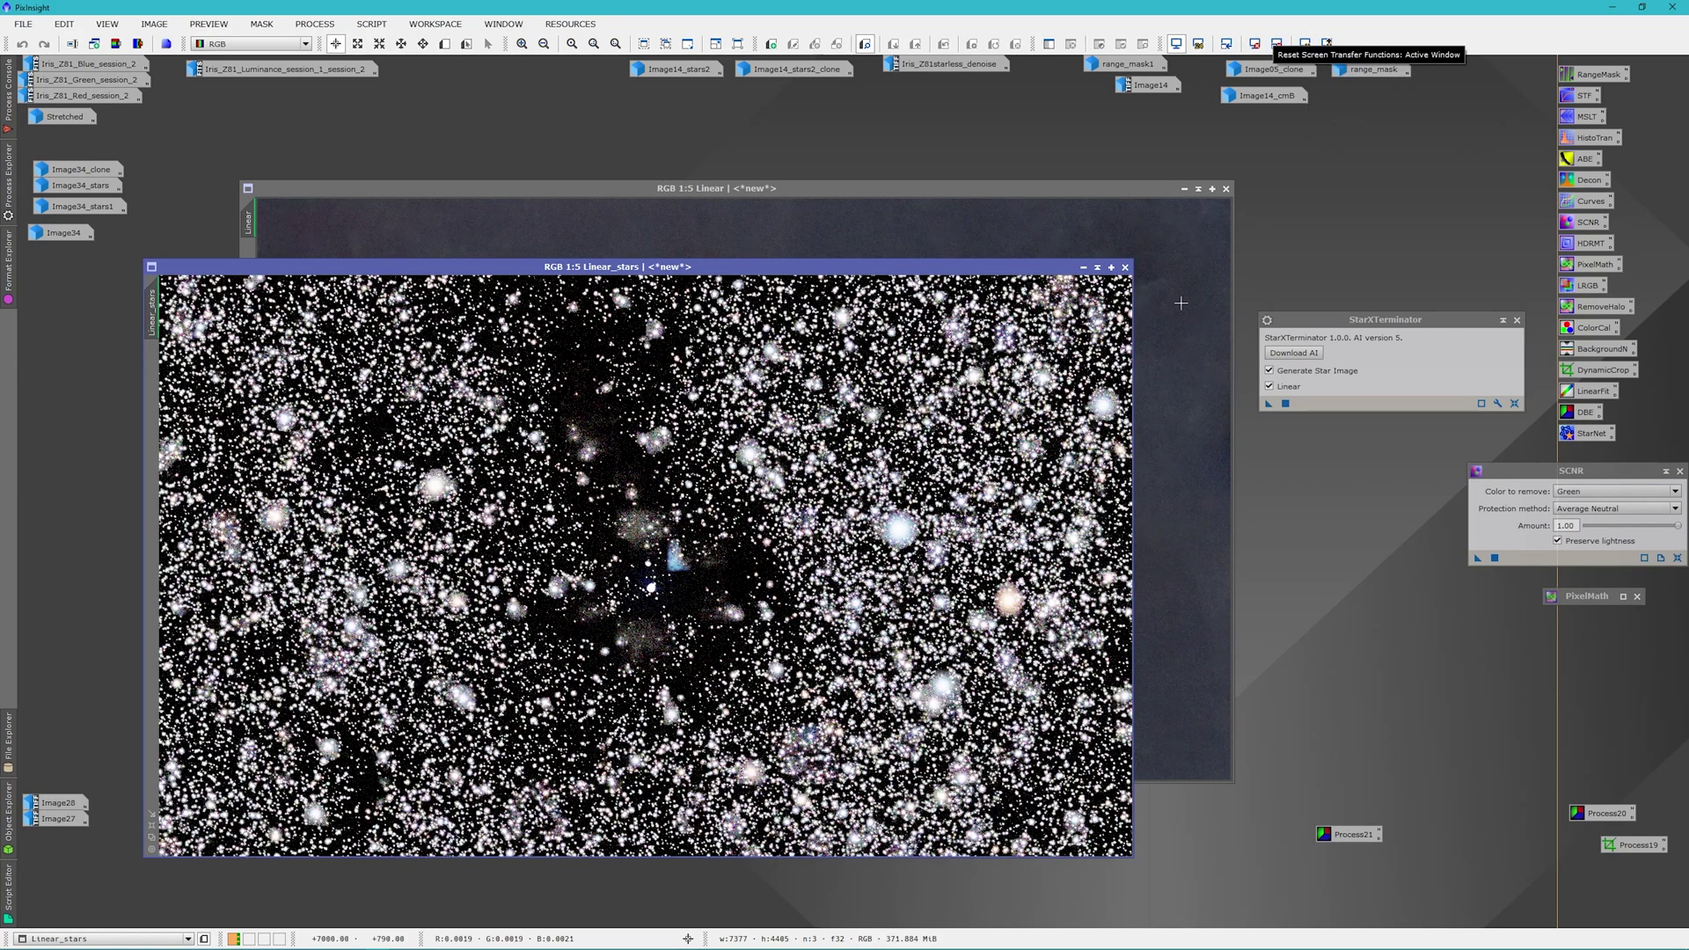
pyautogui.click(1253, 46)
pyautogui.click(1016, 190)
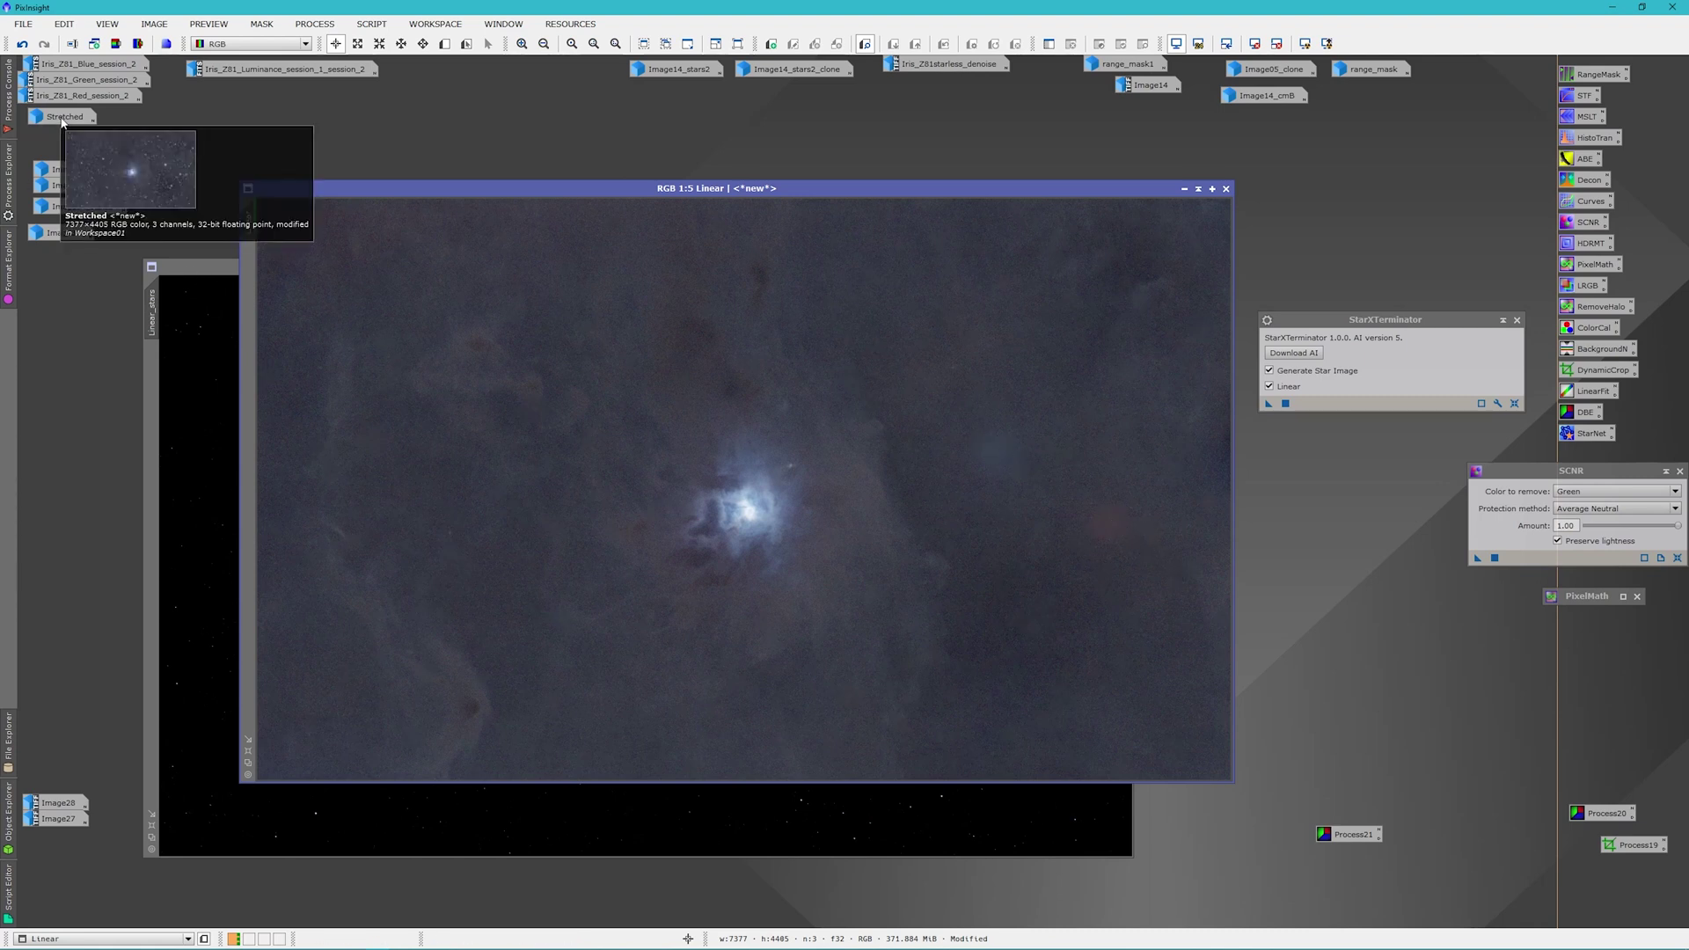
# Restore the Stretched image and move the starless Linear image aside to compare the two
pyautogui.click(62, 121)
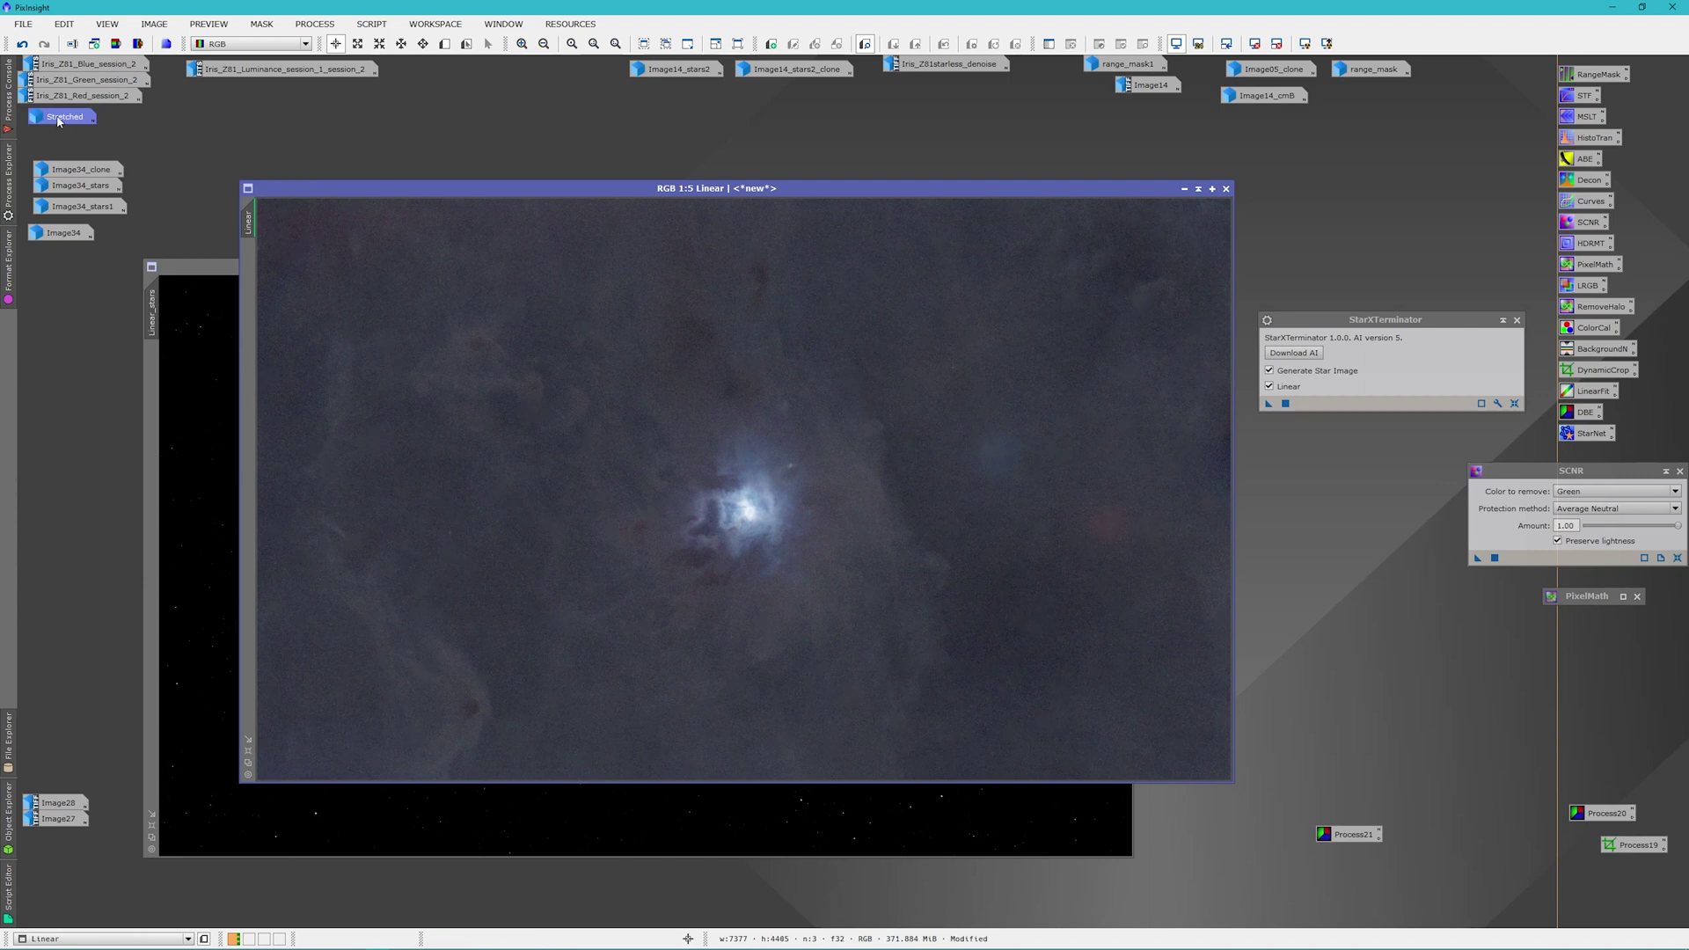
pyautogui.doubleClick(59, 119)
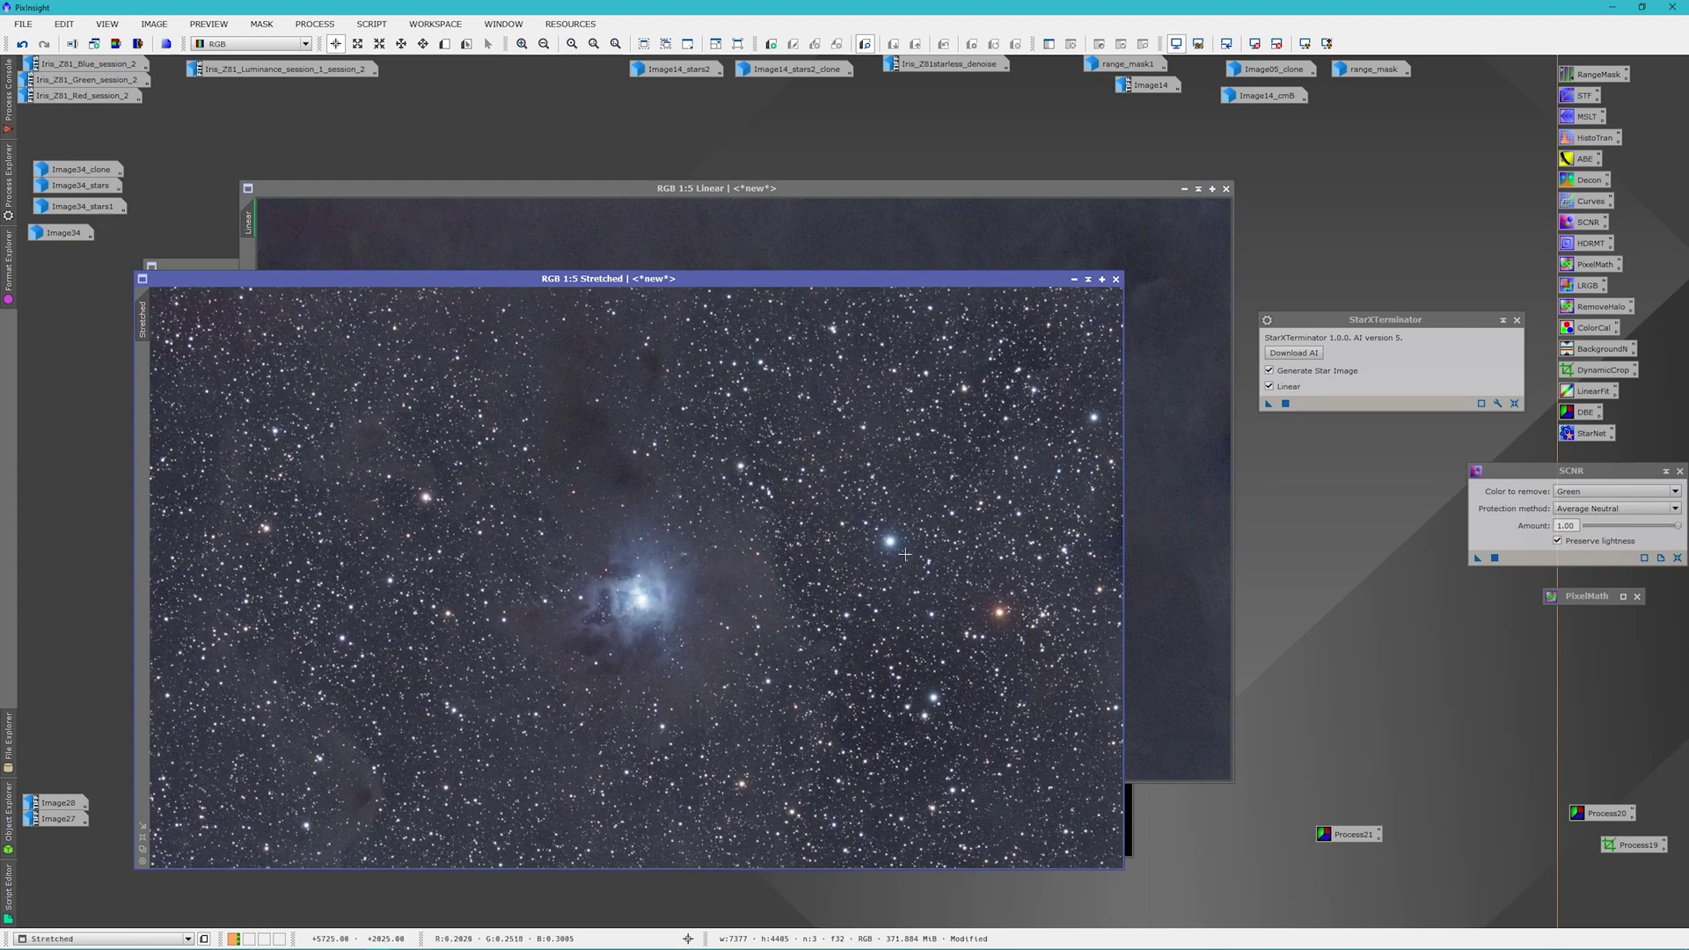
pyautogui.click(1018, 190)
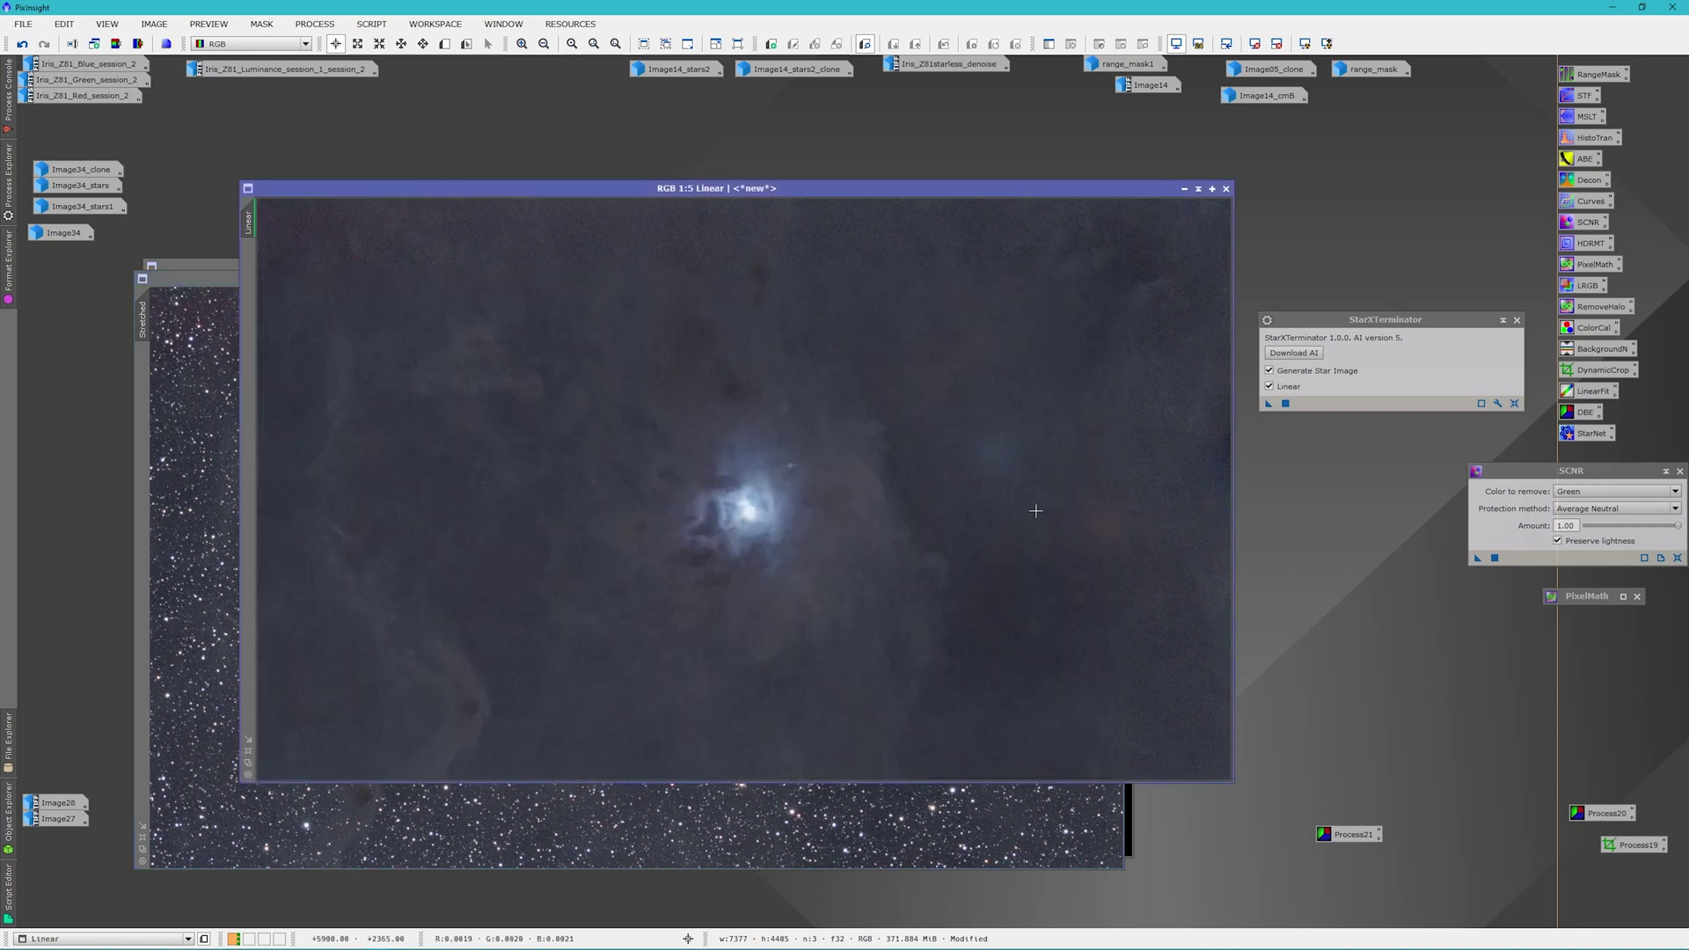
pyautogui.moveTo(968, 188); pyautogui.dragTo(1317, 228)
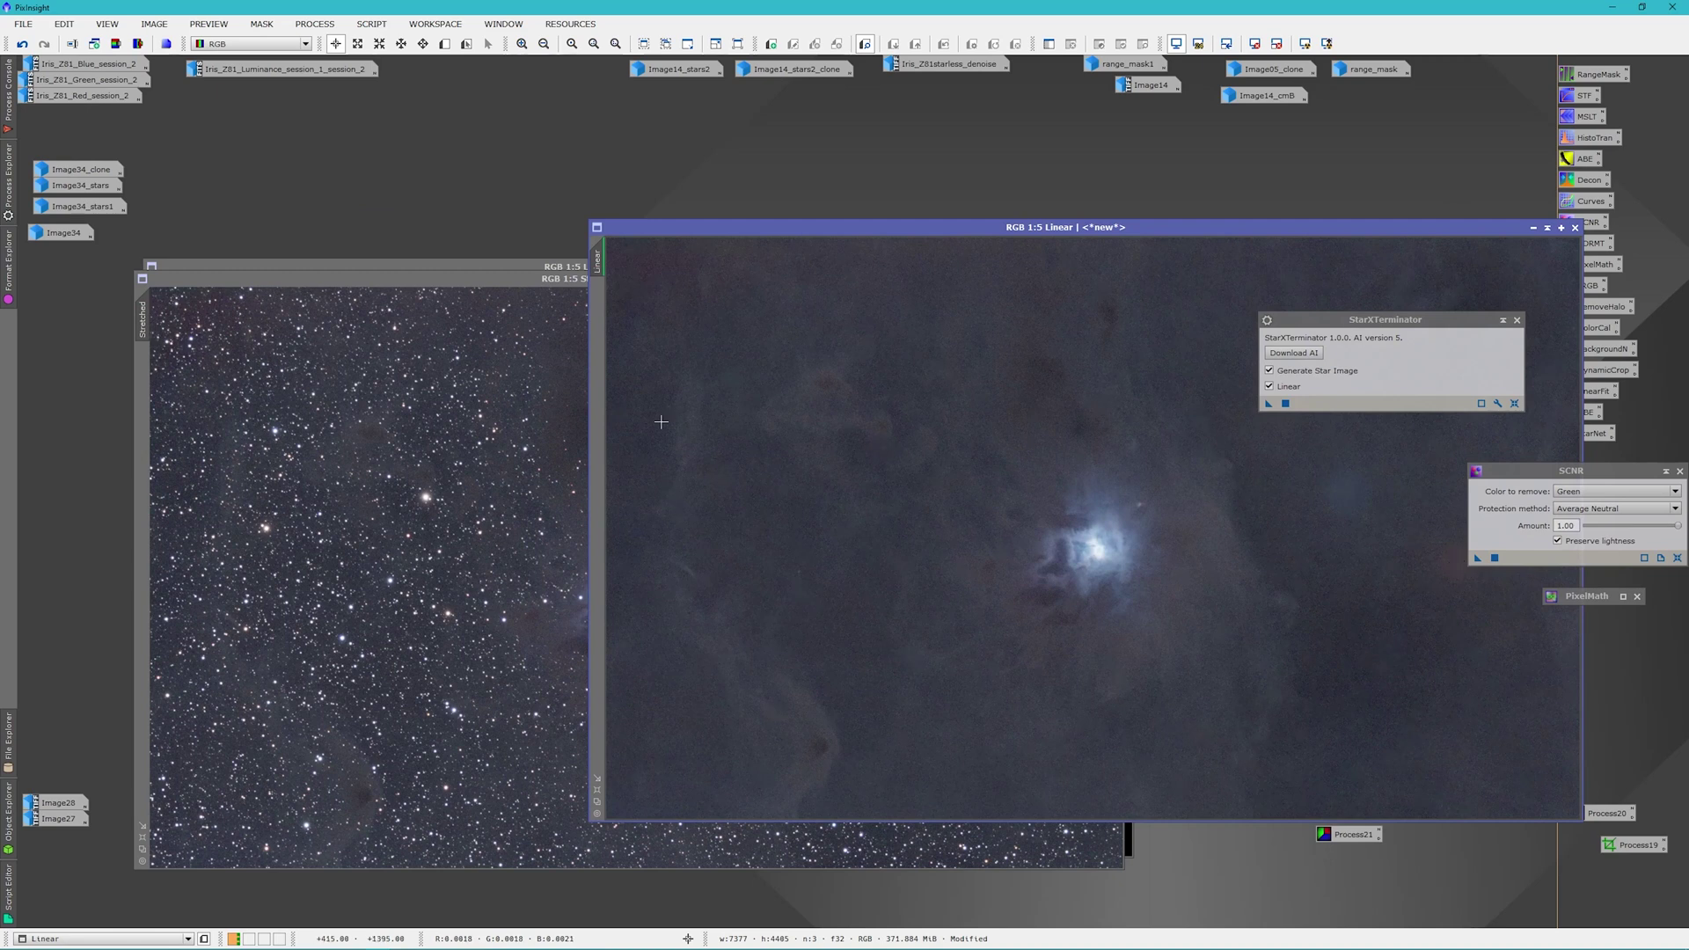
pyautogui.click(476, 280)
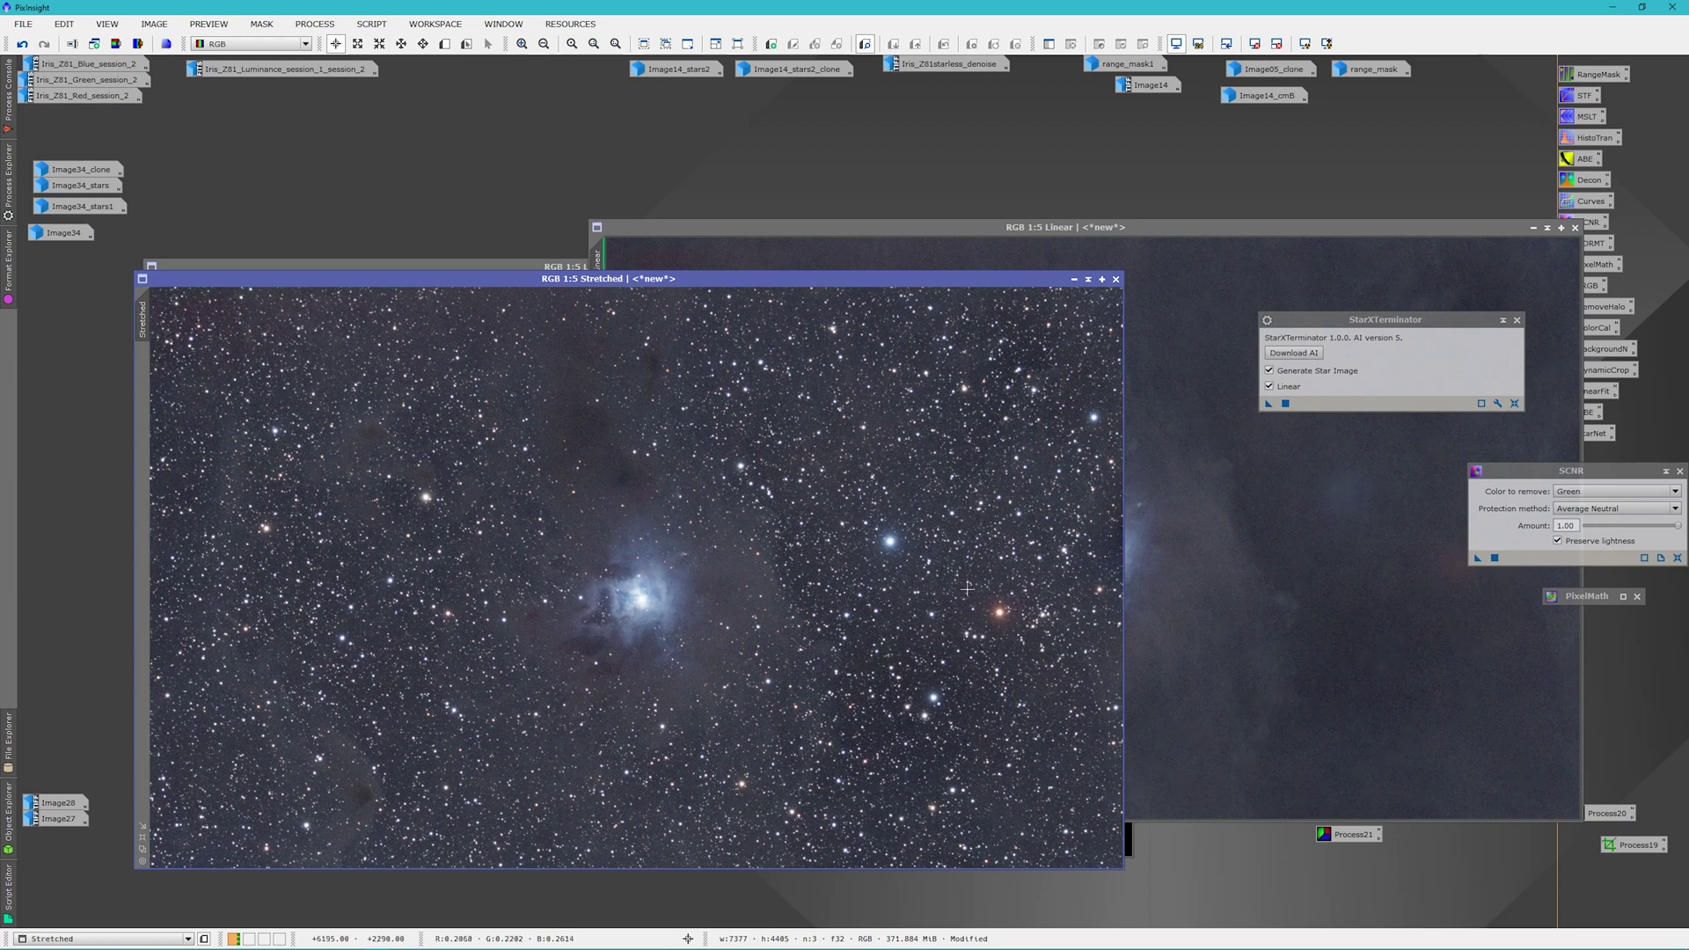
pyautogui.moveTo(1009, 224); pyautogui.dragTo(1005, 224)
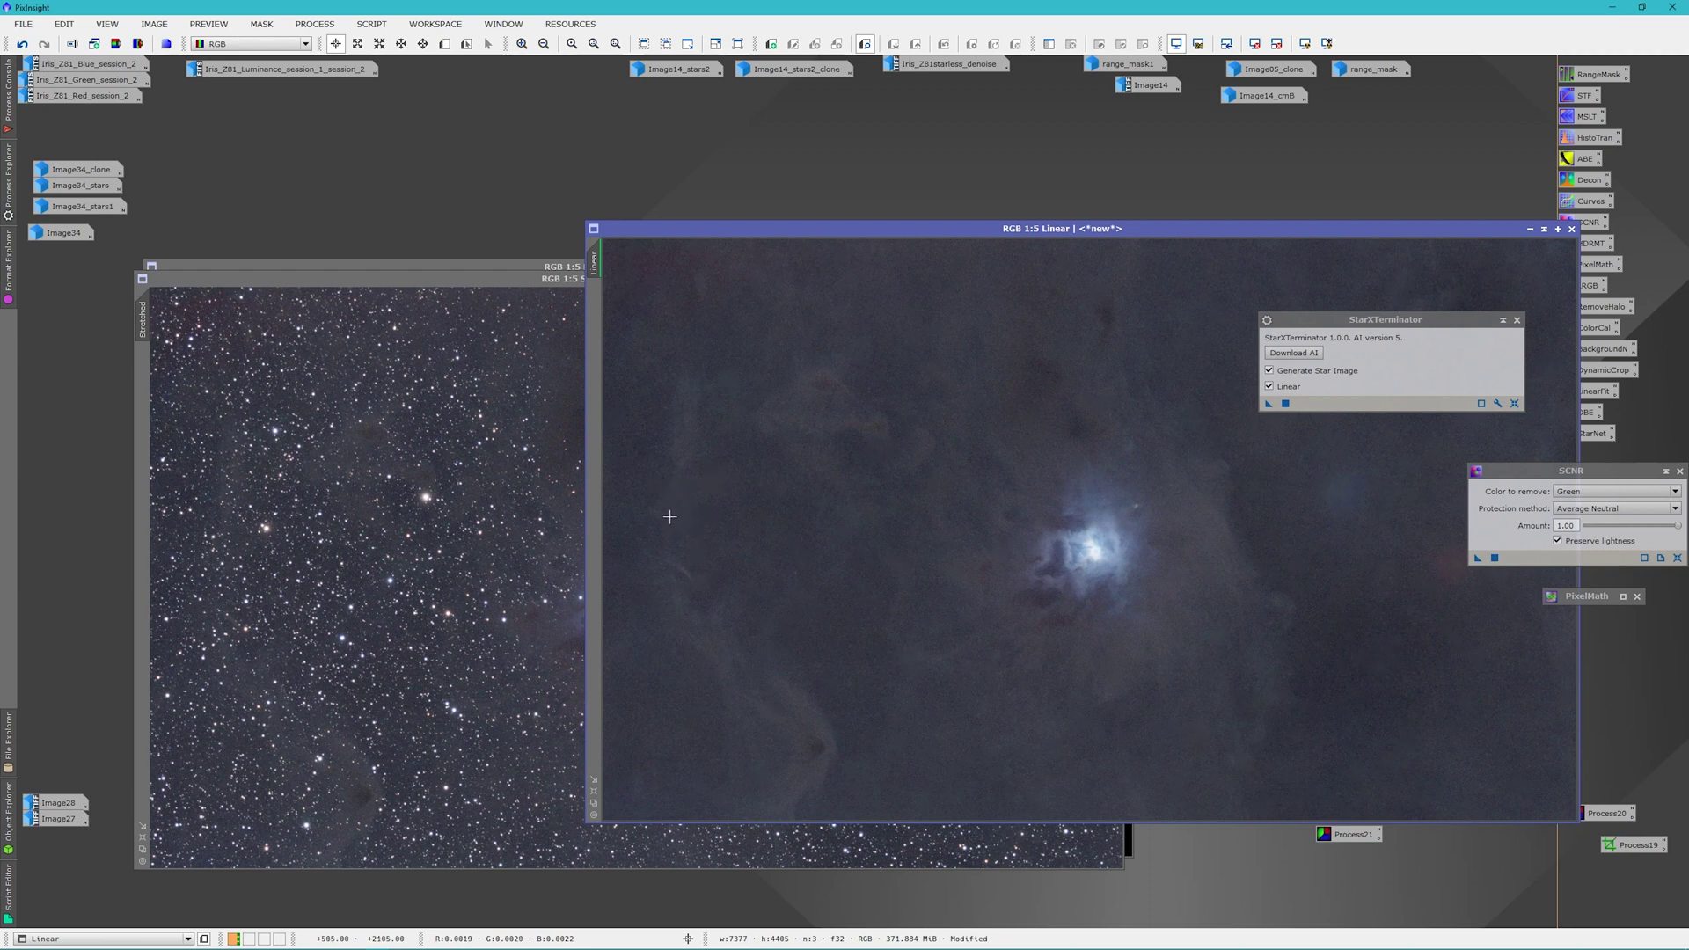
# Examine the starless Linear image's background and nebula core at several magnifications up to 1:1, and compare it with the Stretched image
pyautogui.scroll(1, 660, 492)
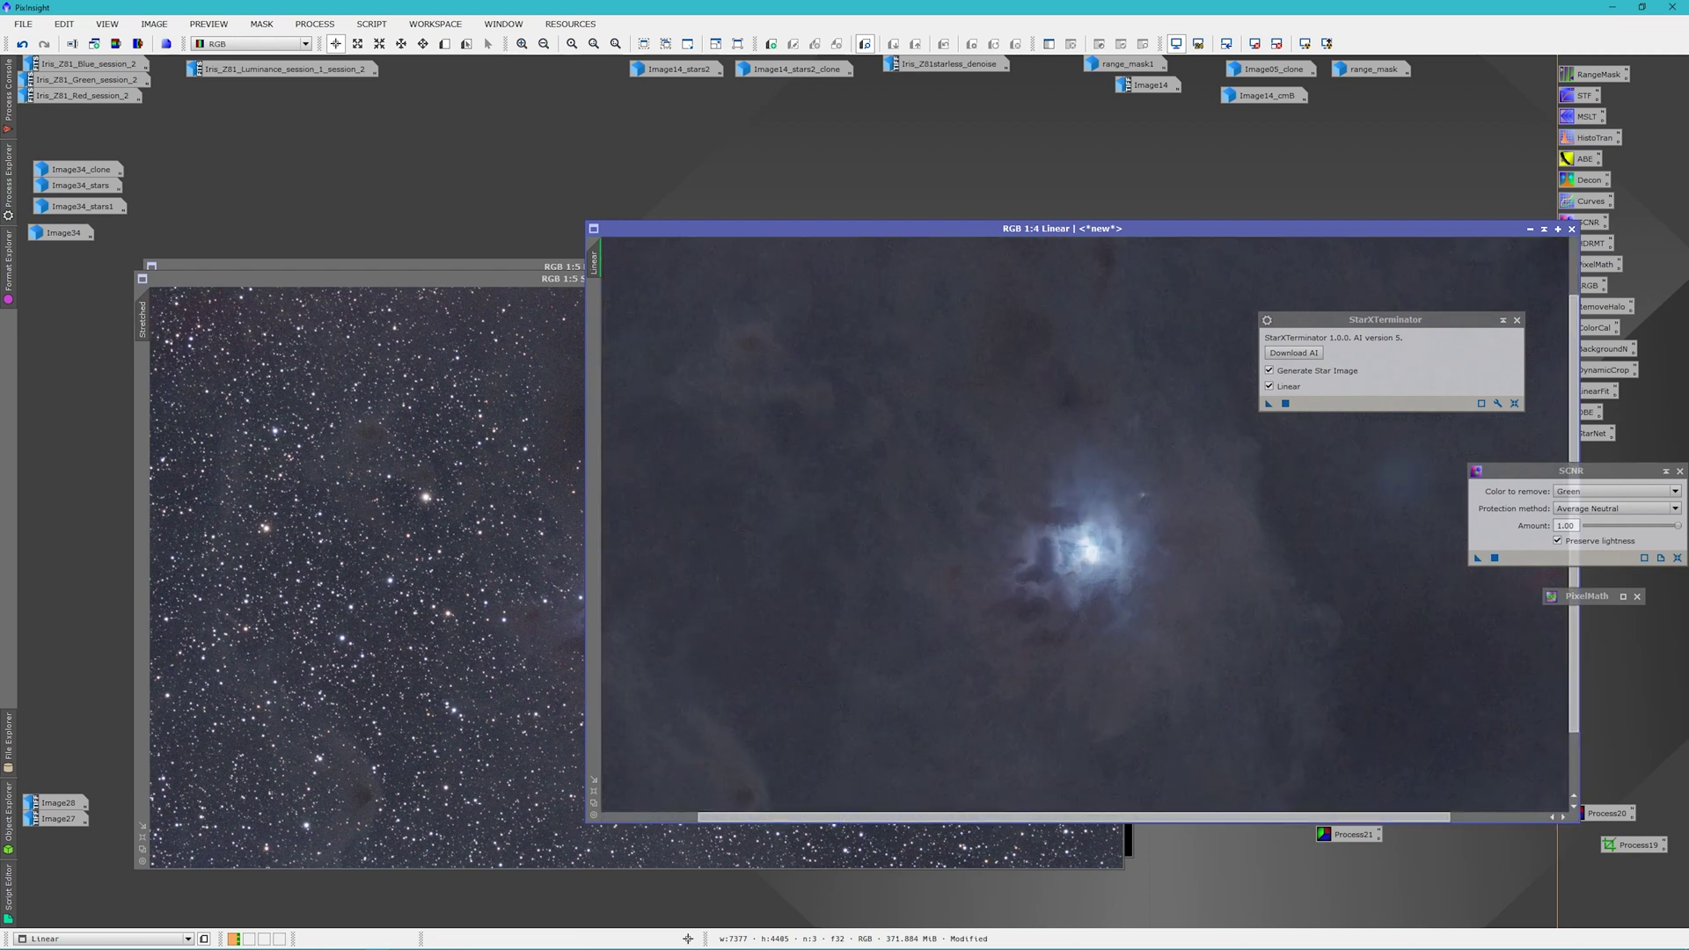
pyautogui.moveTo(871, 818); pyautogui.dragTo(694, 807)
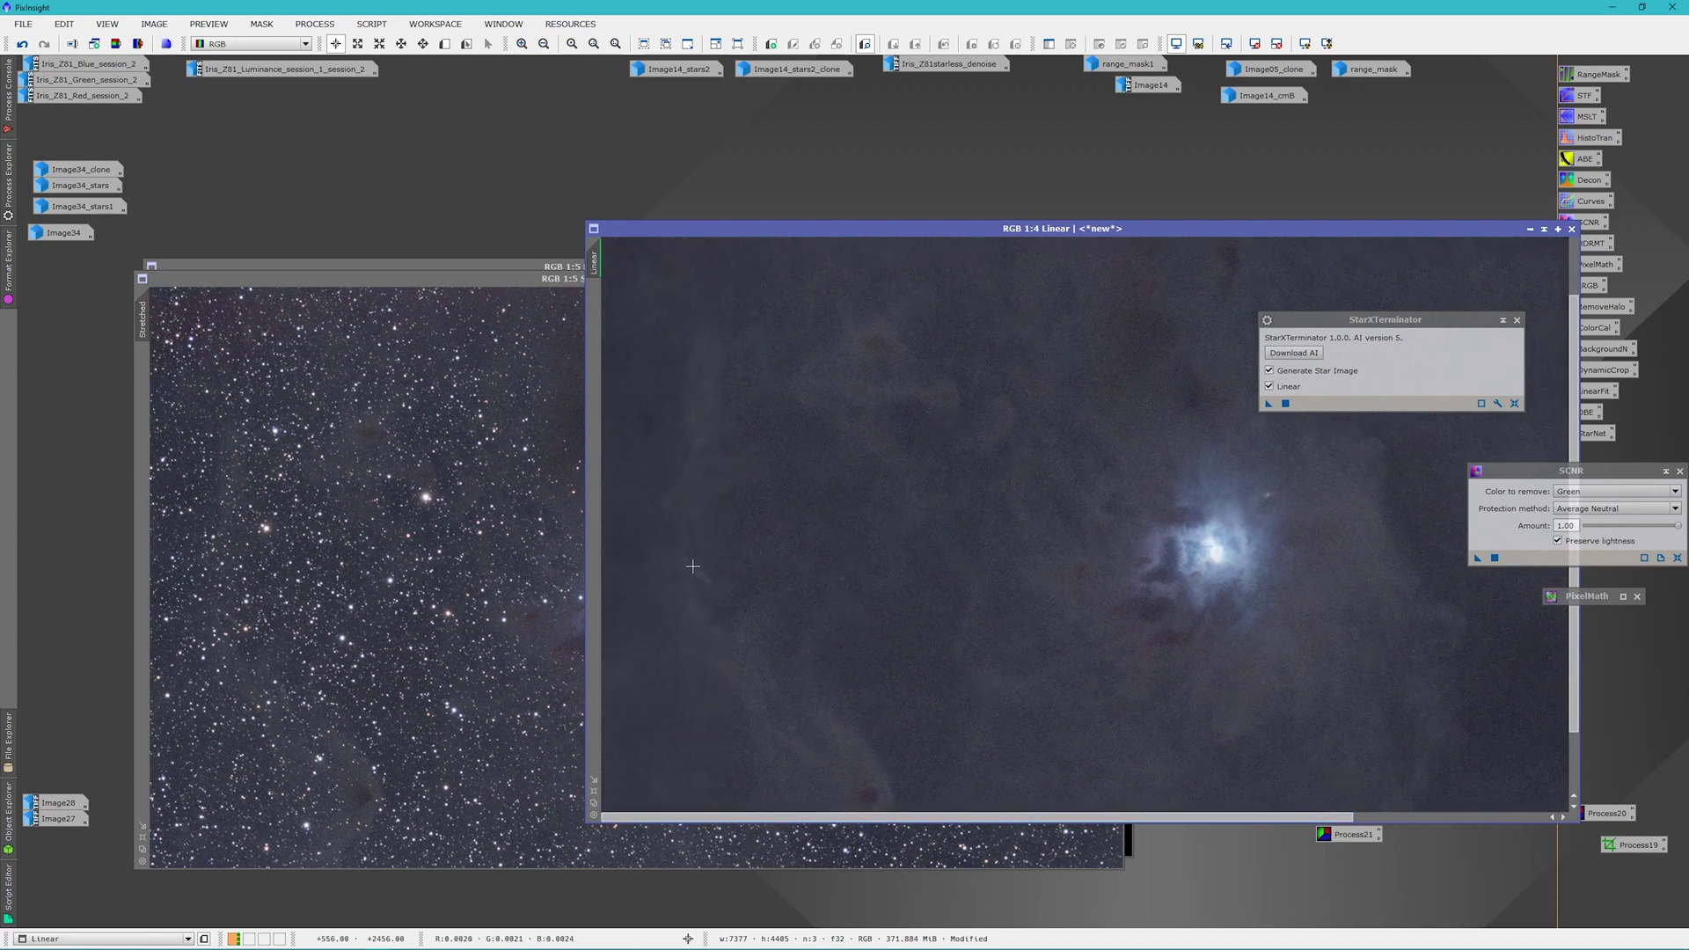
pyautogui.scroll(1, 708, 497)
pyautogui.moveTo(896, 808); pyautogui.dragTo(803, 807)
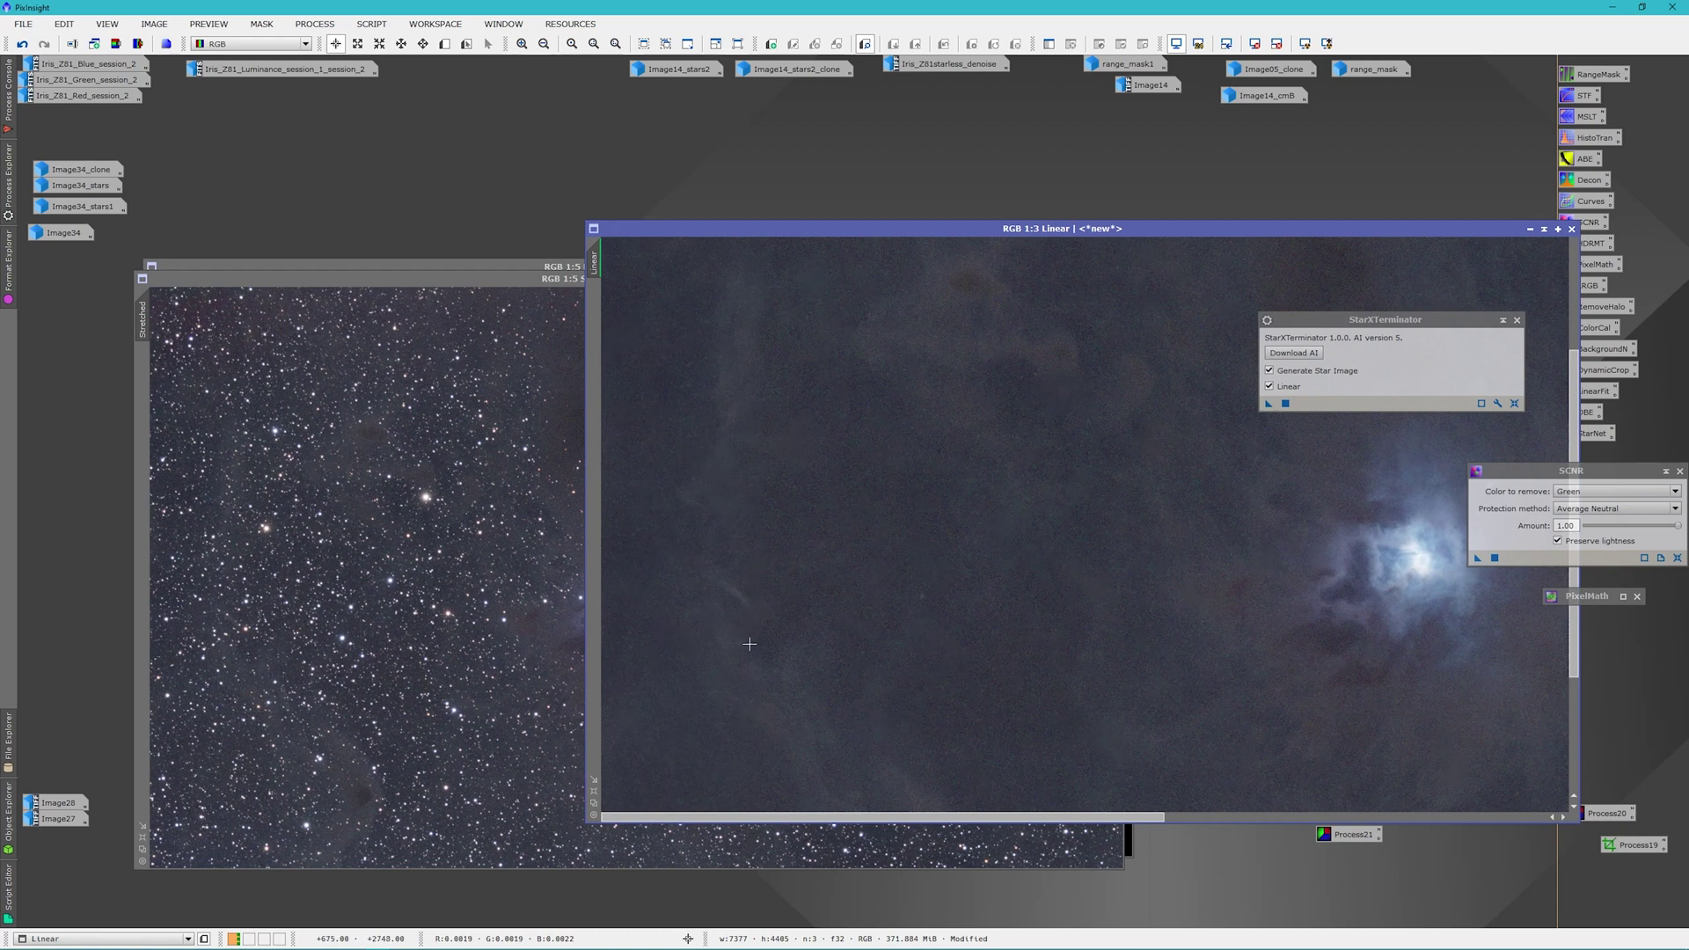
pyautogui.scroll(1, 757, 629)
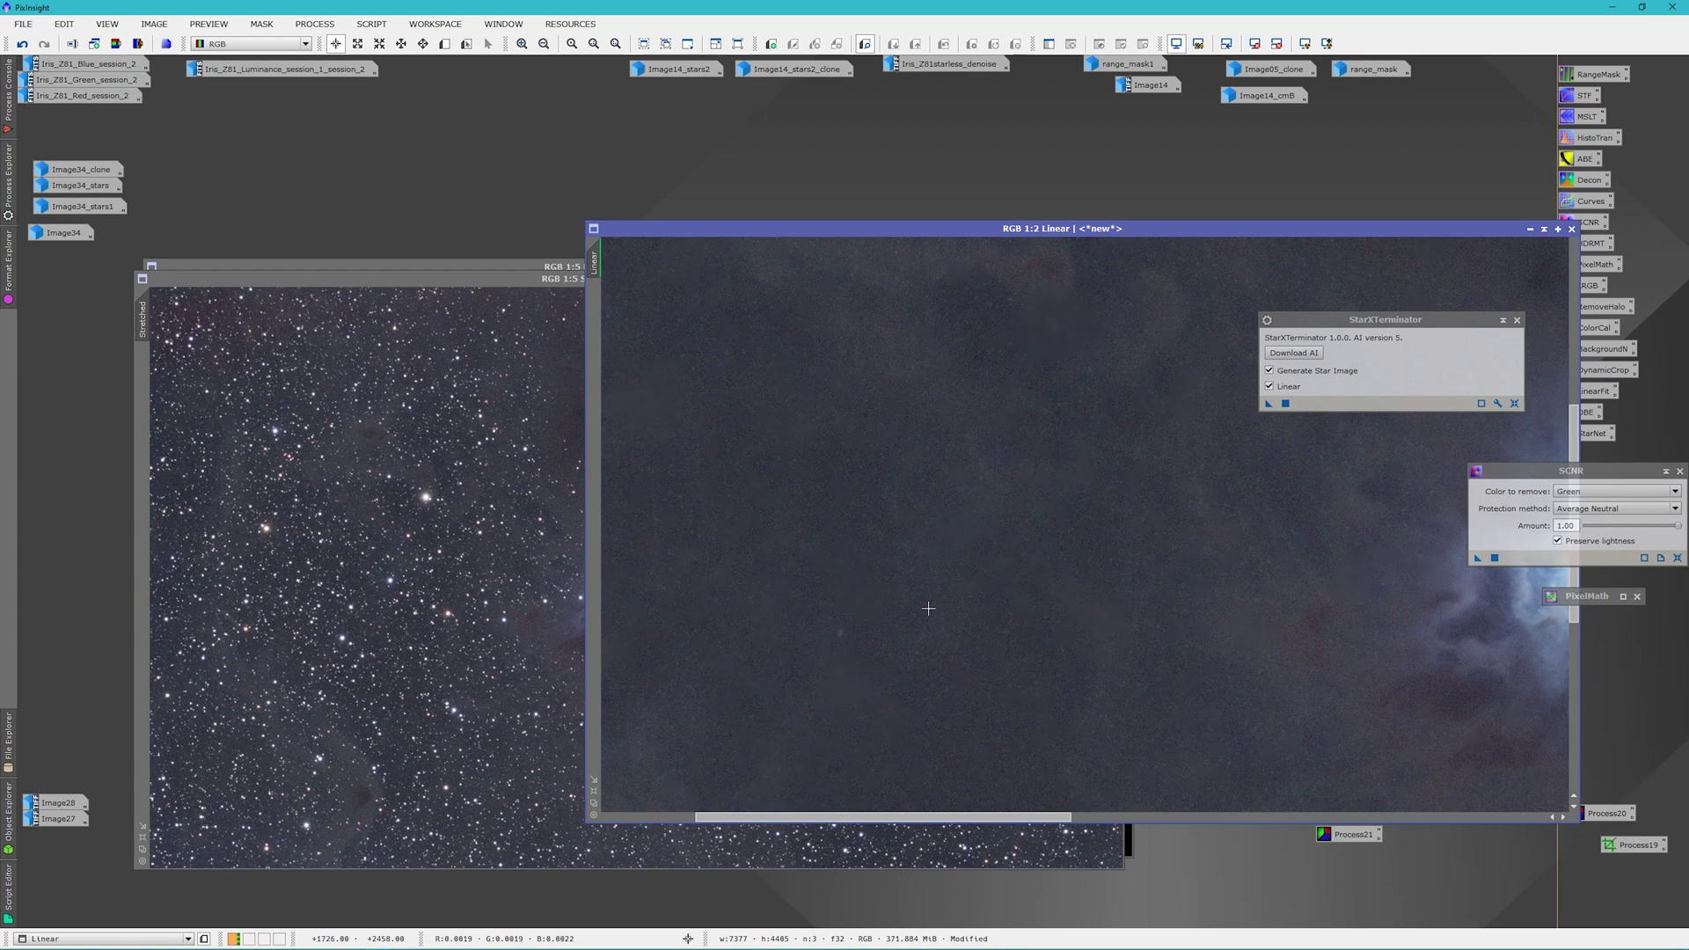
pyautogui.scroll(1, 905, 607)
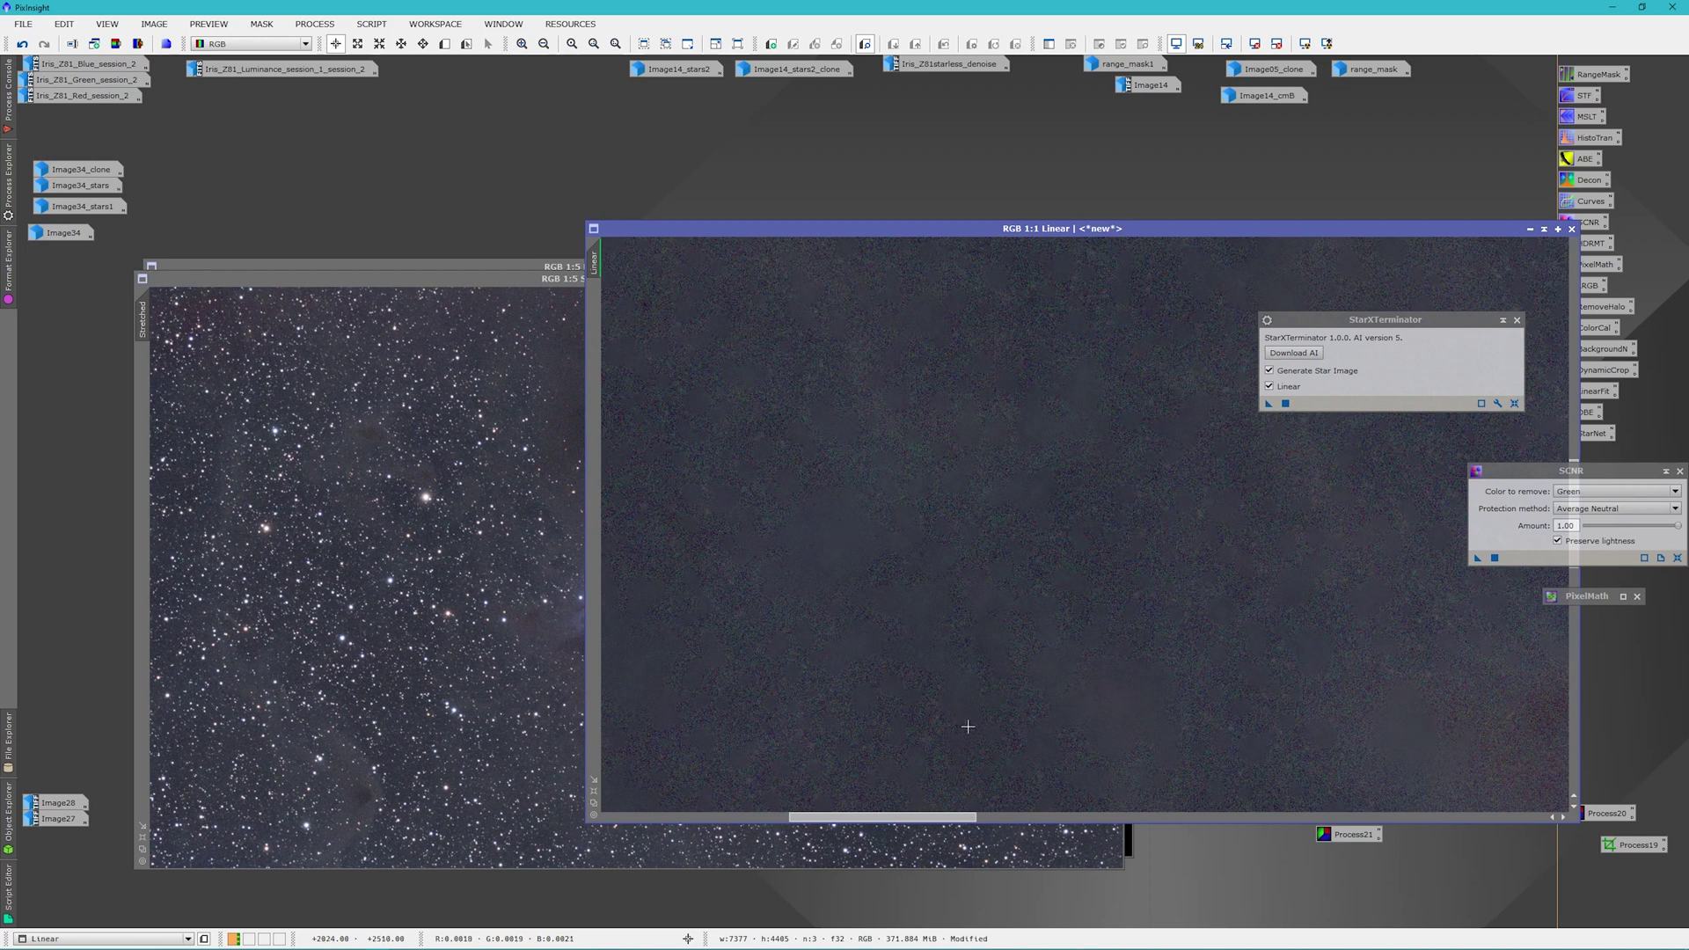
pyautogui.scroll(-1, 1036, 537)
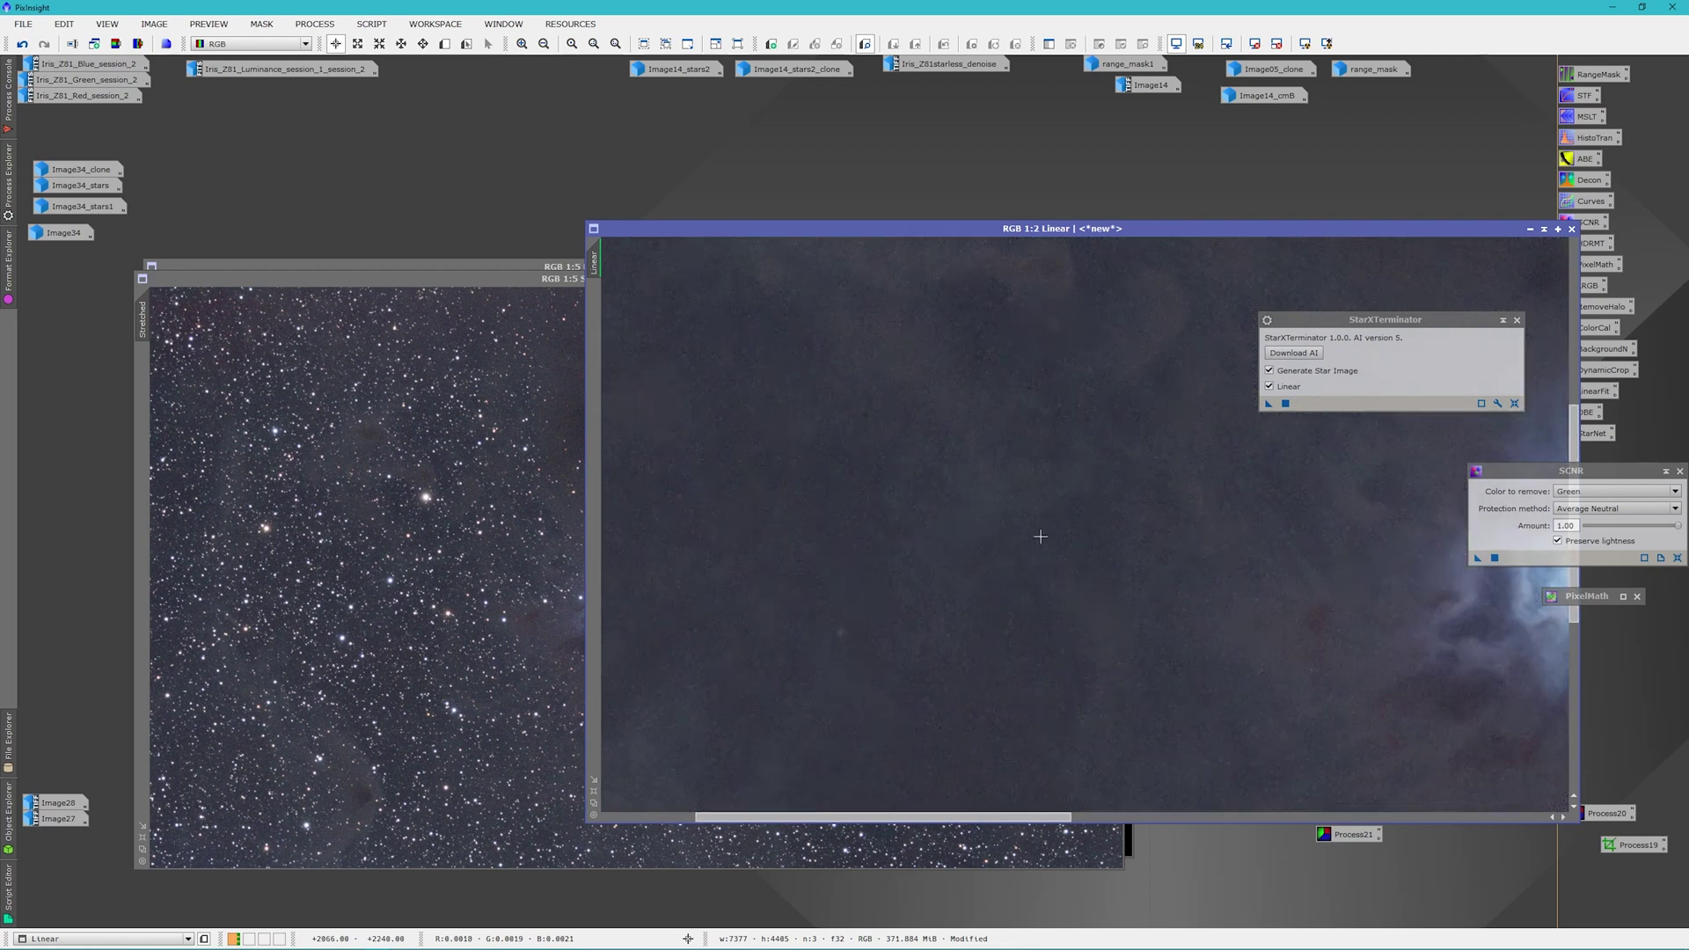
pyautogui.scroll(-3, 1037, 538)
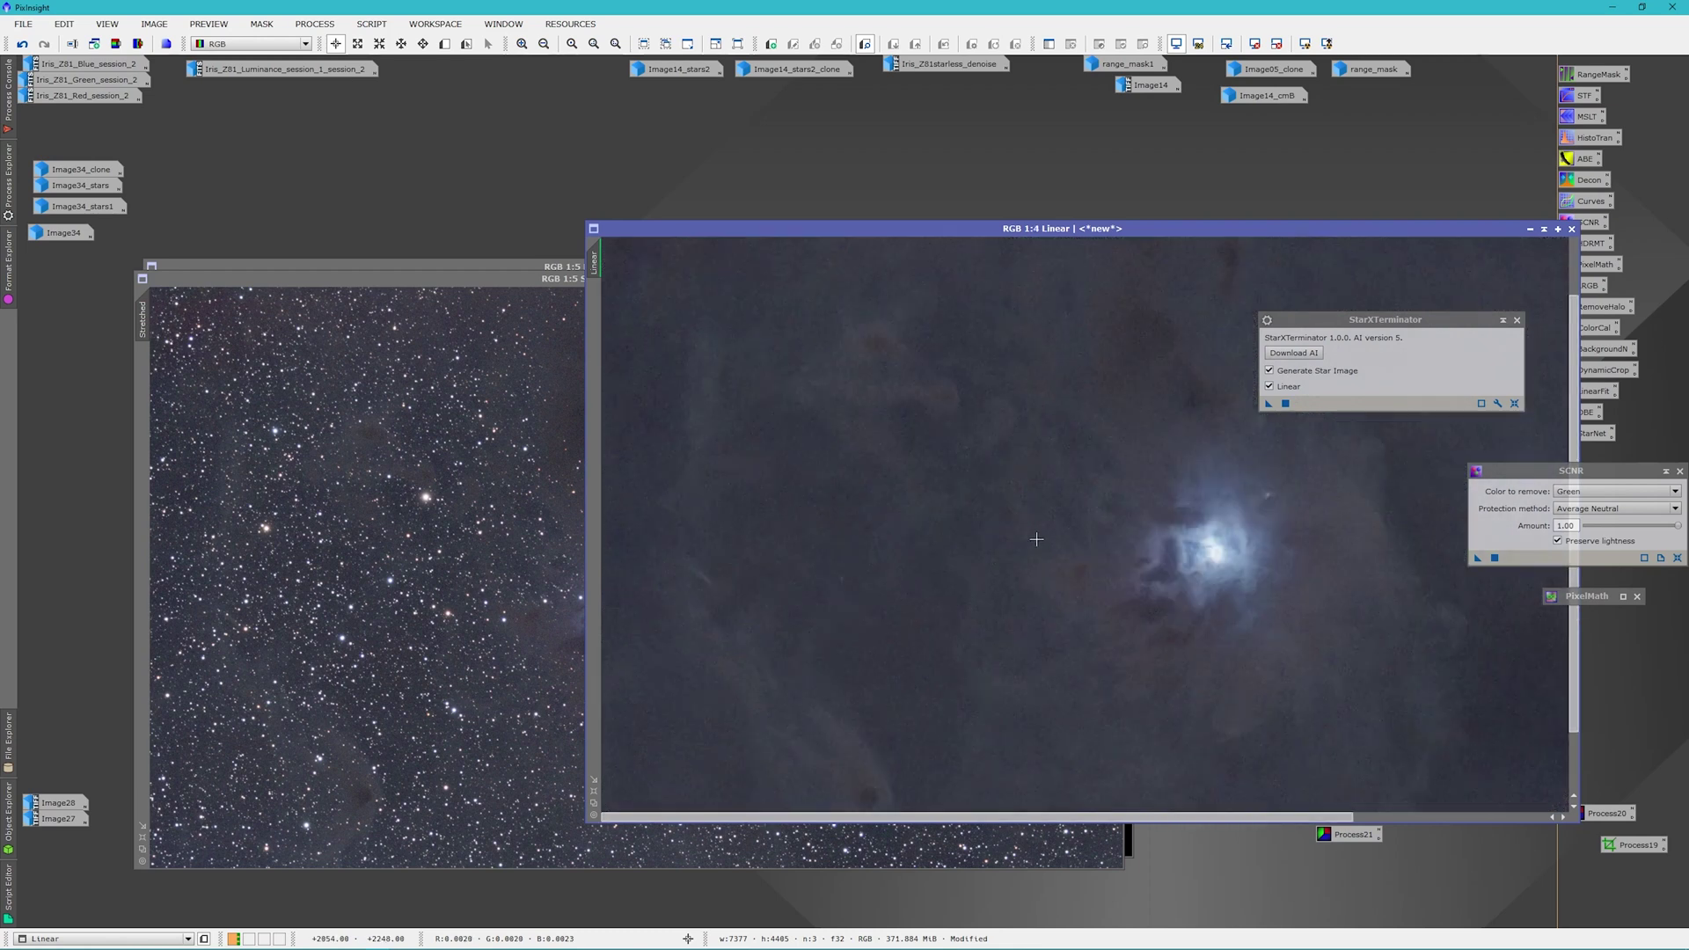
pyautogui.scroll(2, 1151, 524)
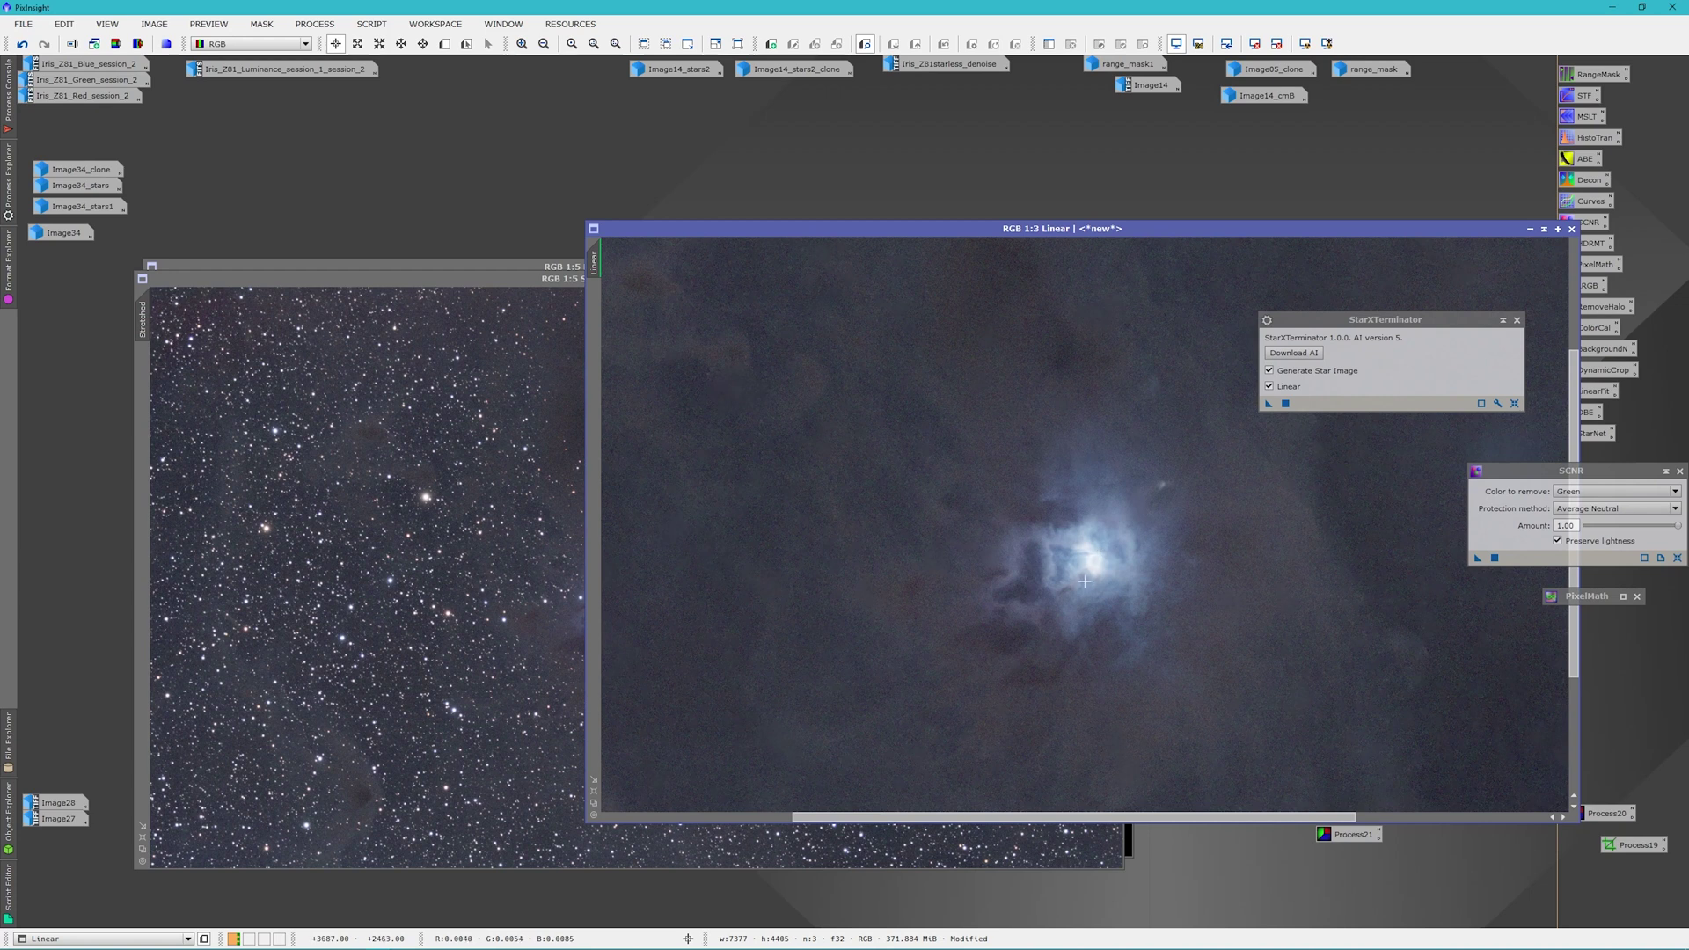
pyautogui.scroll(-2, 1126, 583)
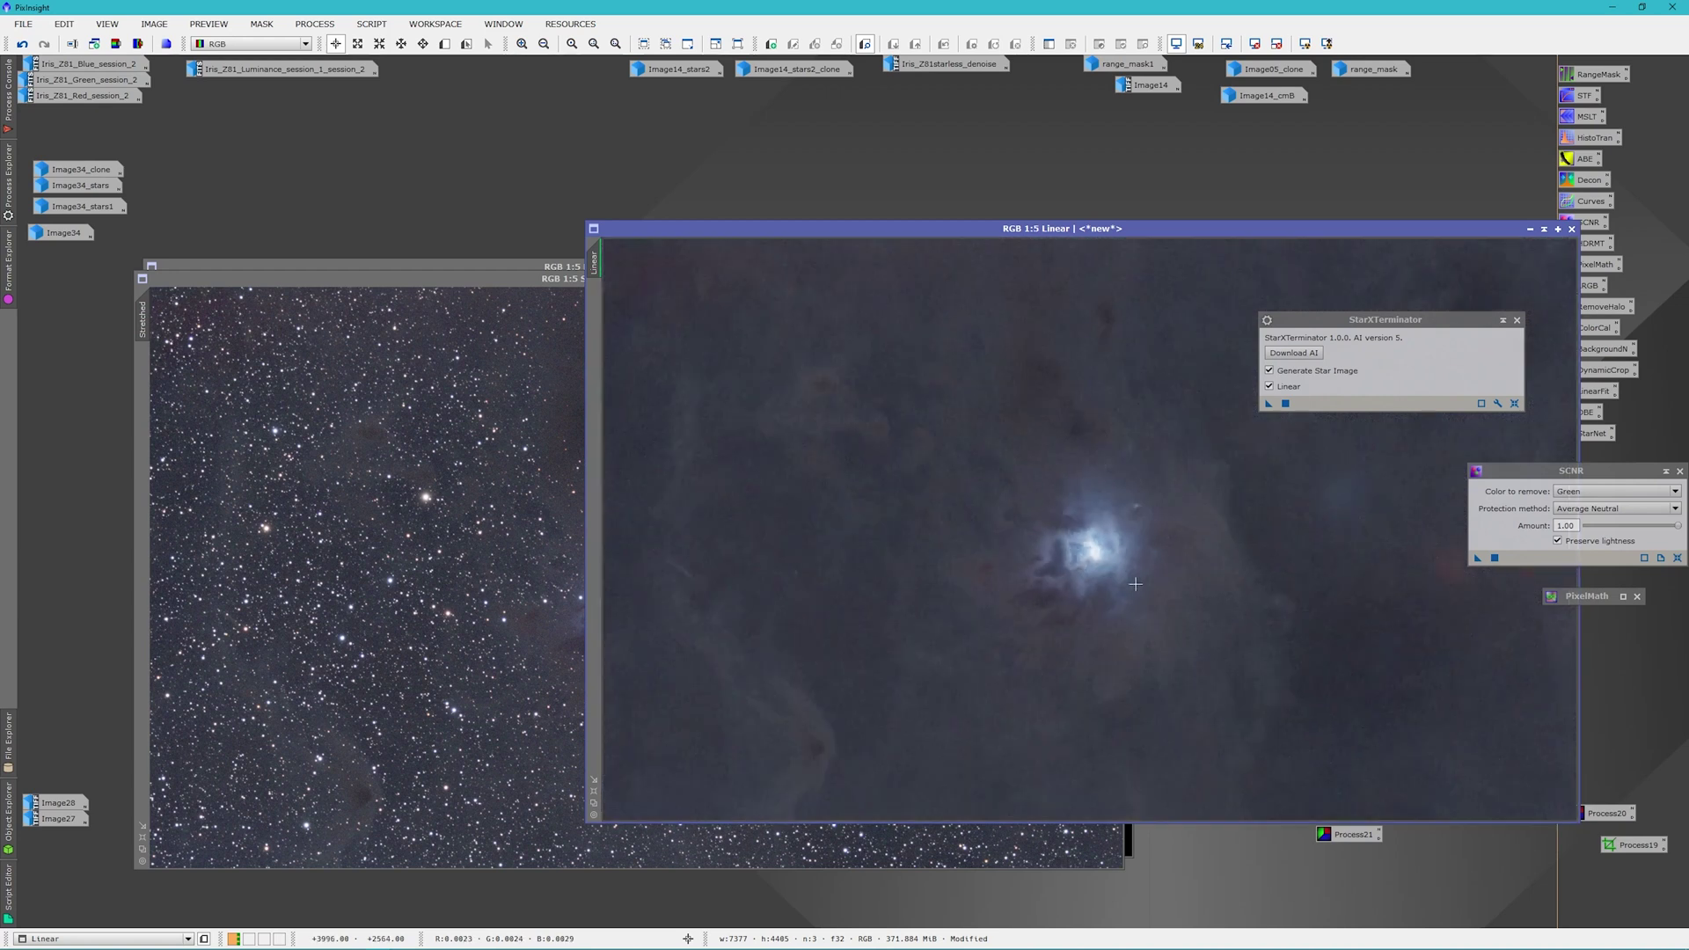
pyautogui.scroll(-1, 1135, 584)
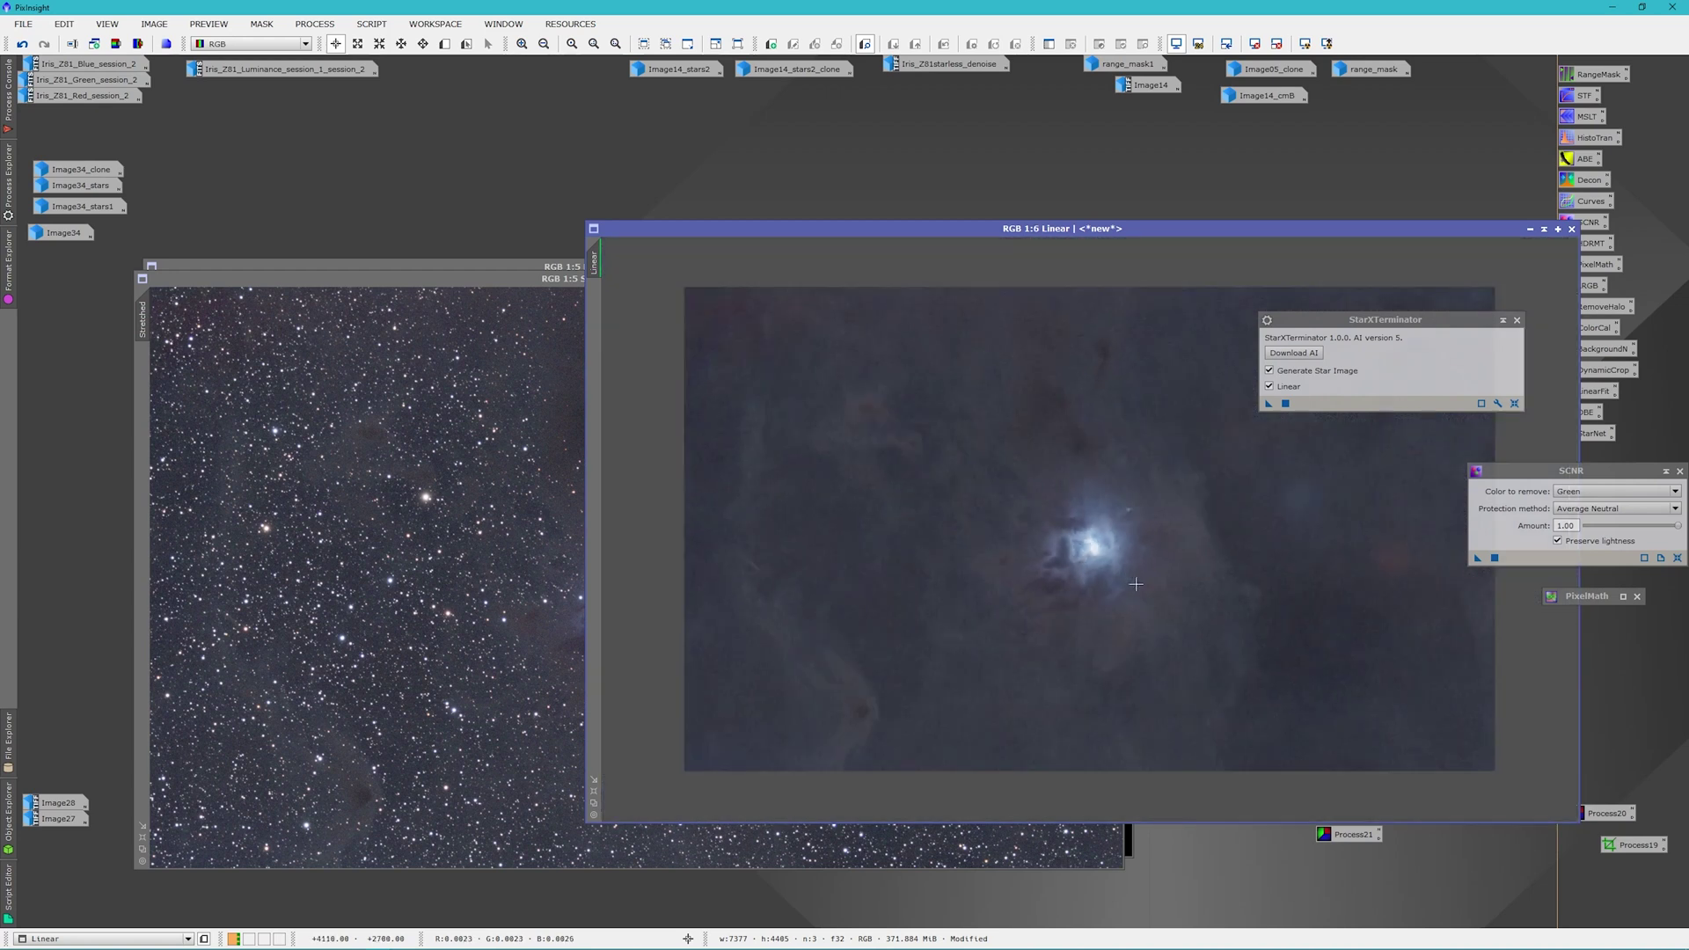
pyautogui.scroll(1, 1117, 526)
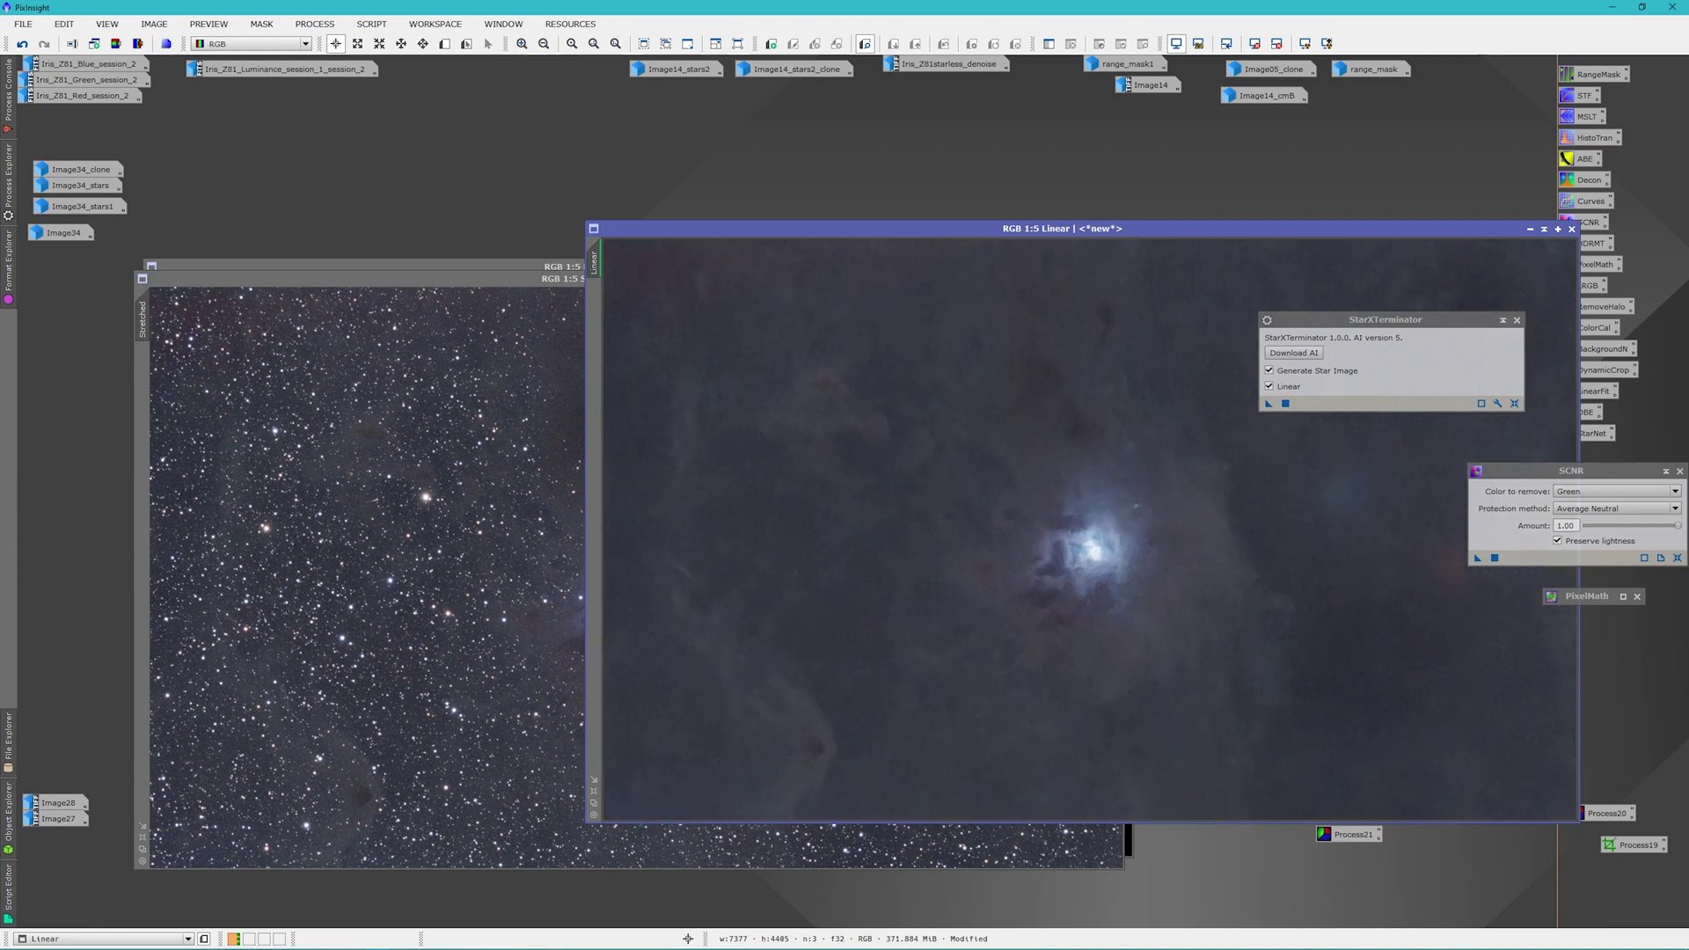
pyautogui.click(499, 278)
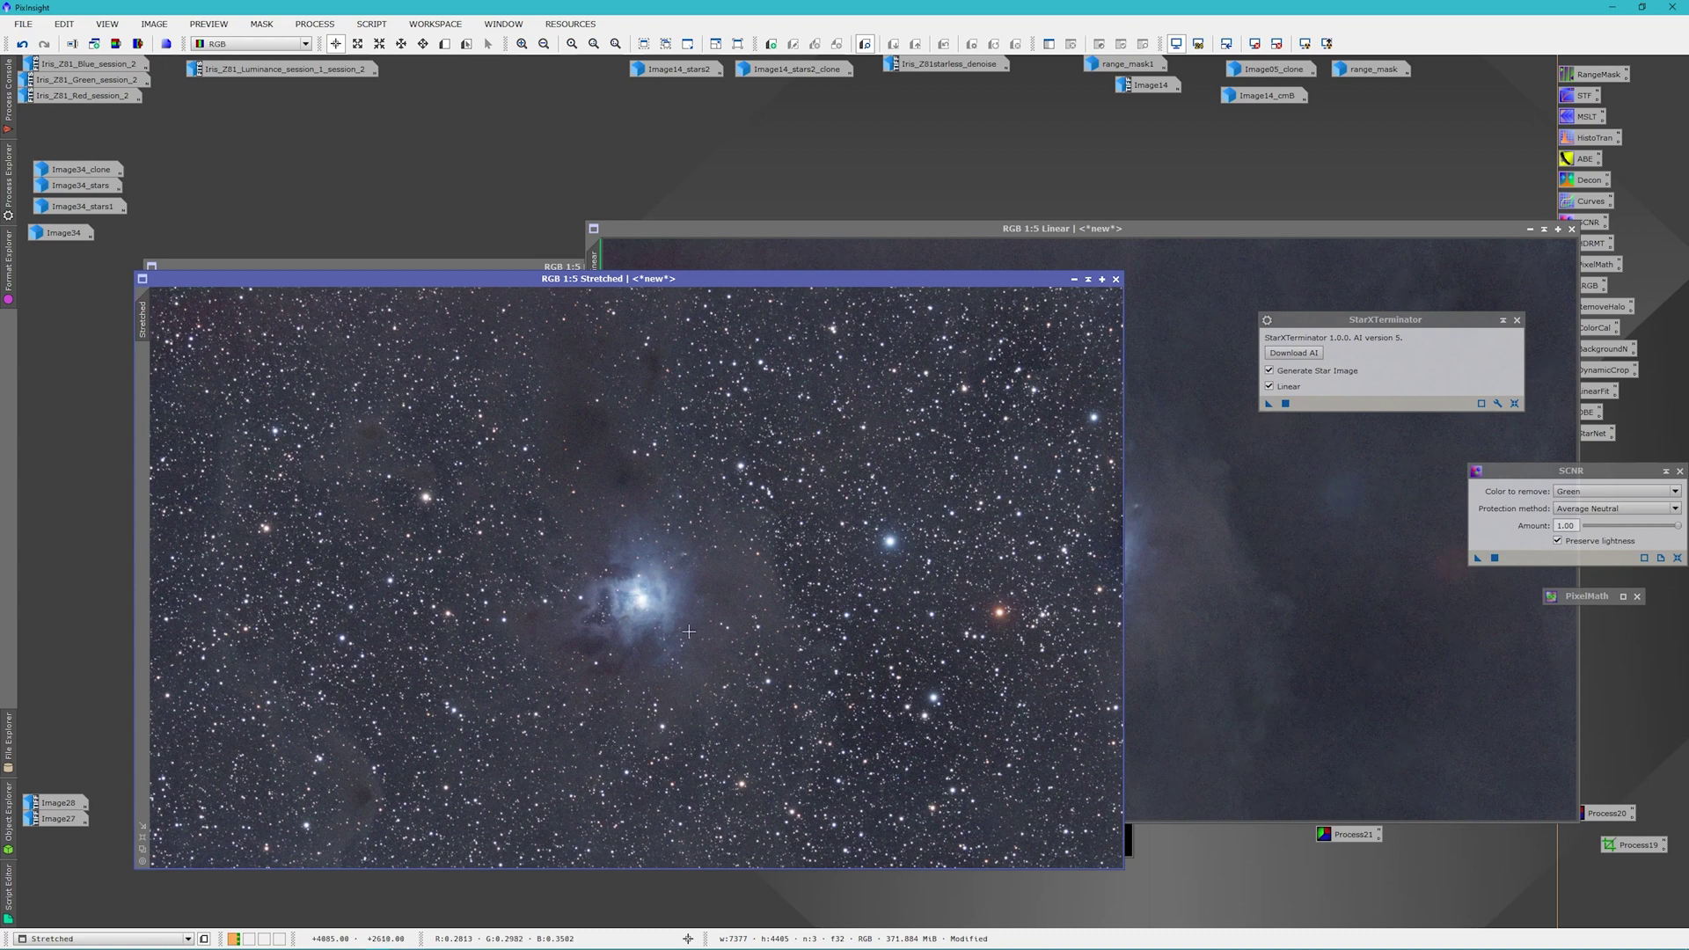
pyautogui.click(1104, 247)
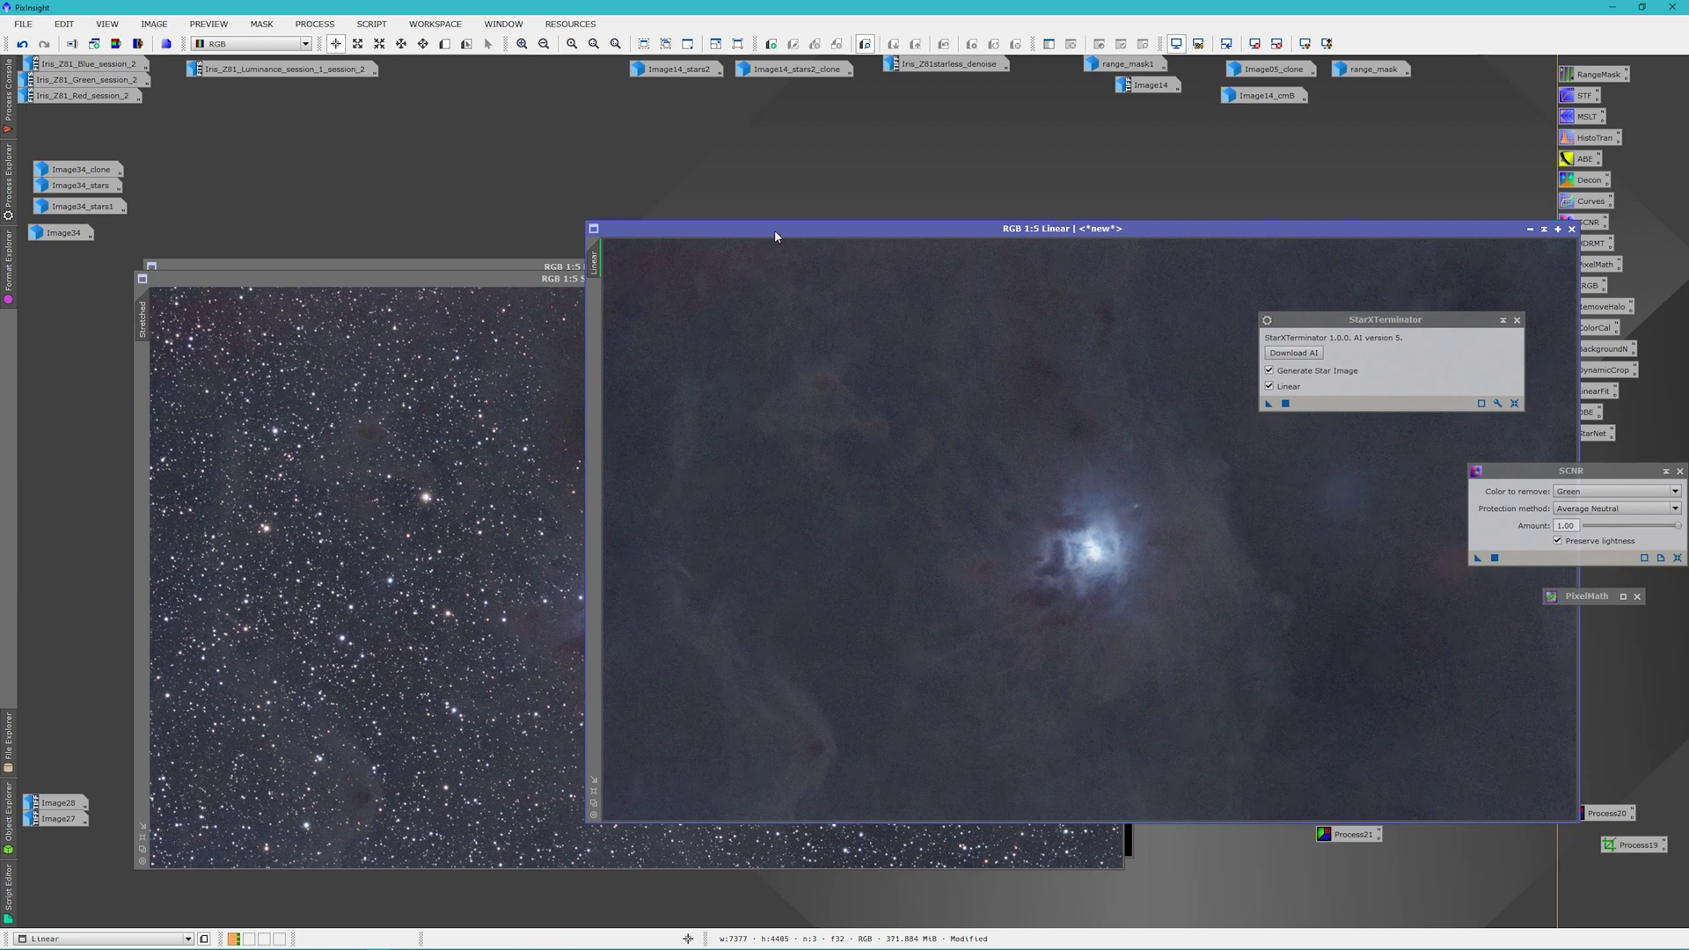
# Run StarXTerminator on the Stretched image with Generate Star Image enabled and Linear disabled
pyautogui.click(484, 288)
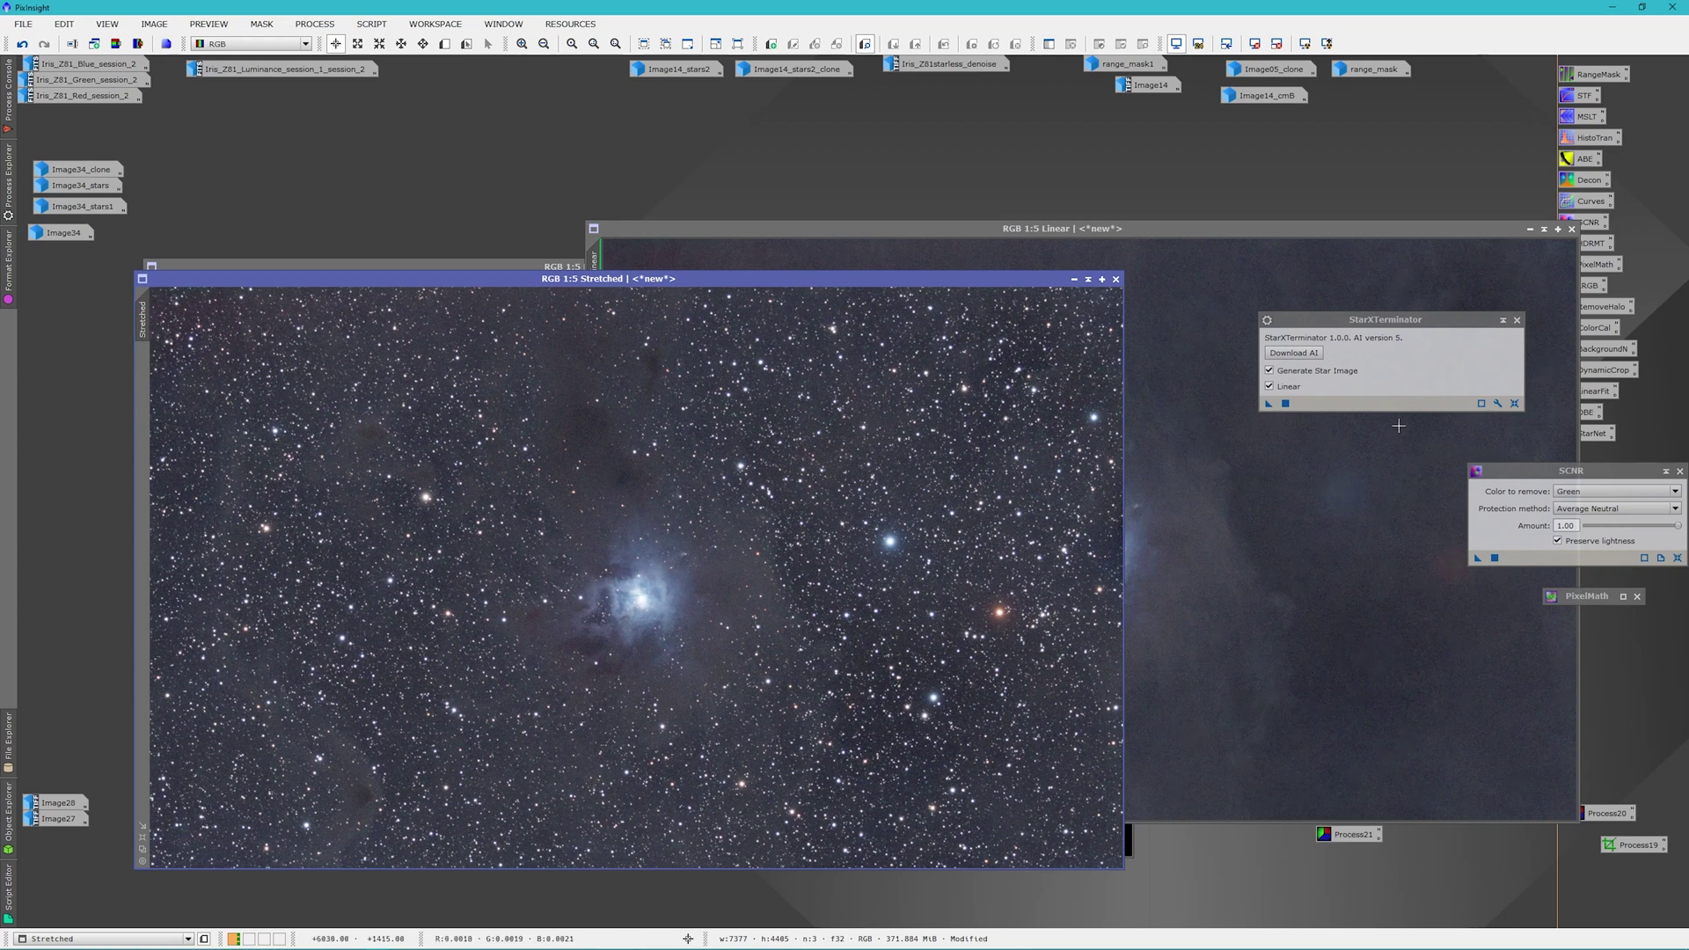
pyautogui.click(1270, 387)
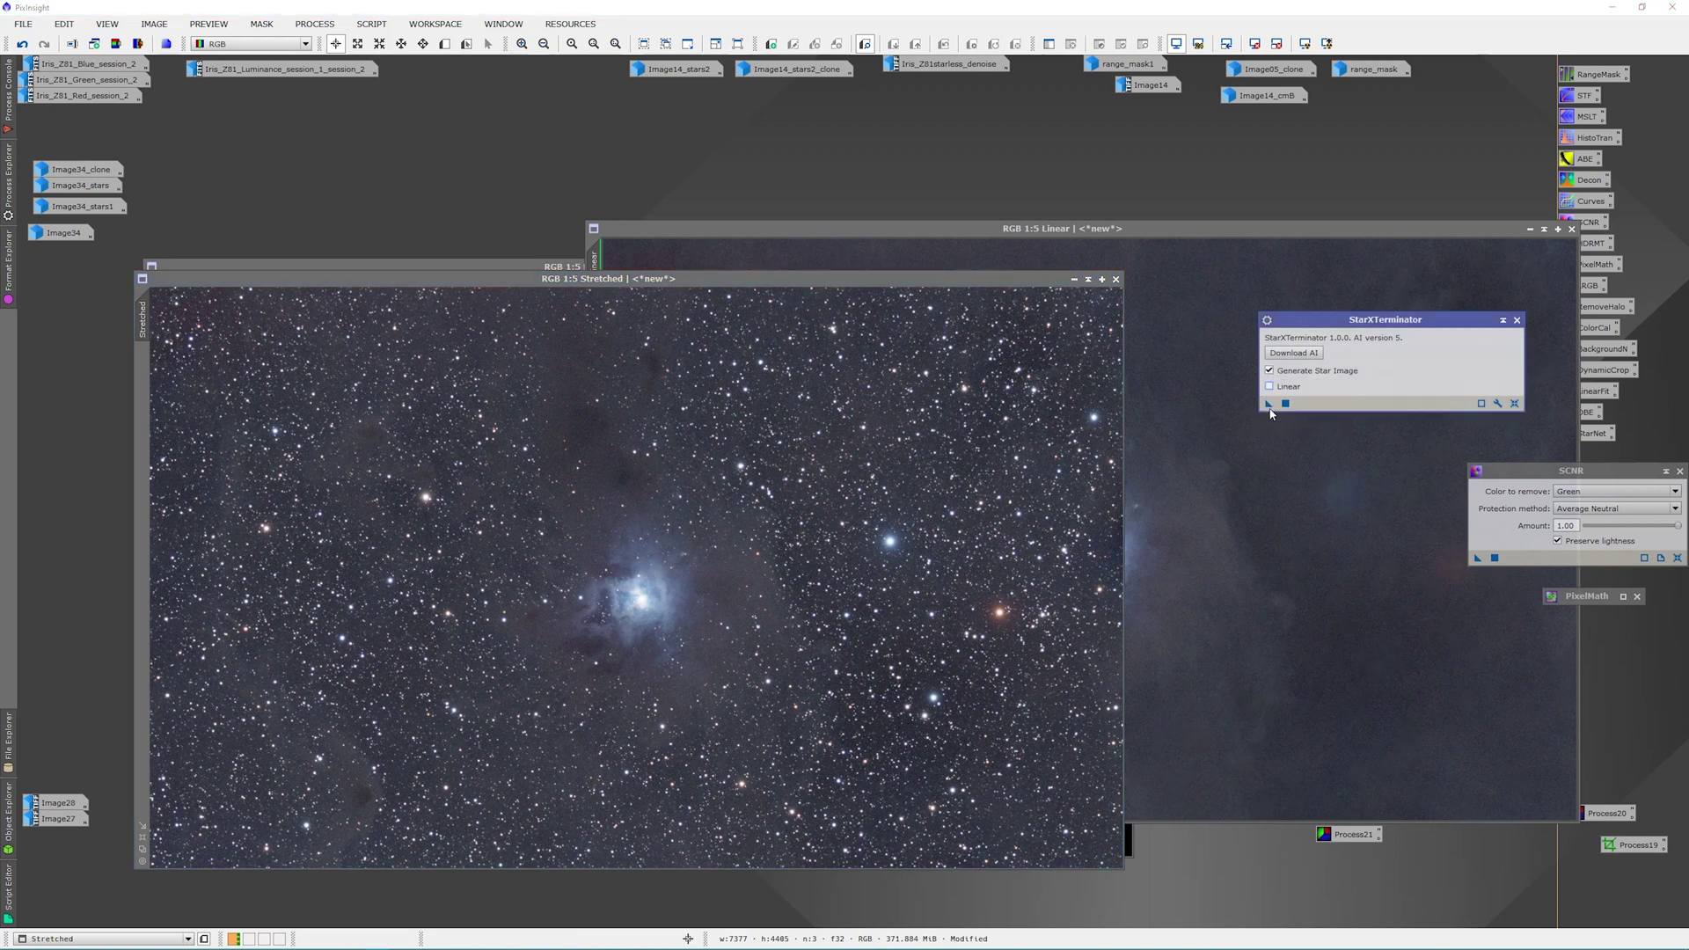
pyautogui.moveTo(1270, 407); pyautogui.dragTo(735, 483)
# Check the CPU performance graph in Task Manager while StarXTerminator processes the Stretched image
pyautogui.hotkey('ctrl', 'shift', 'Escape')
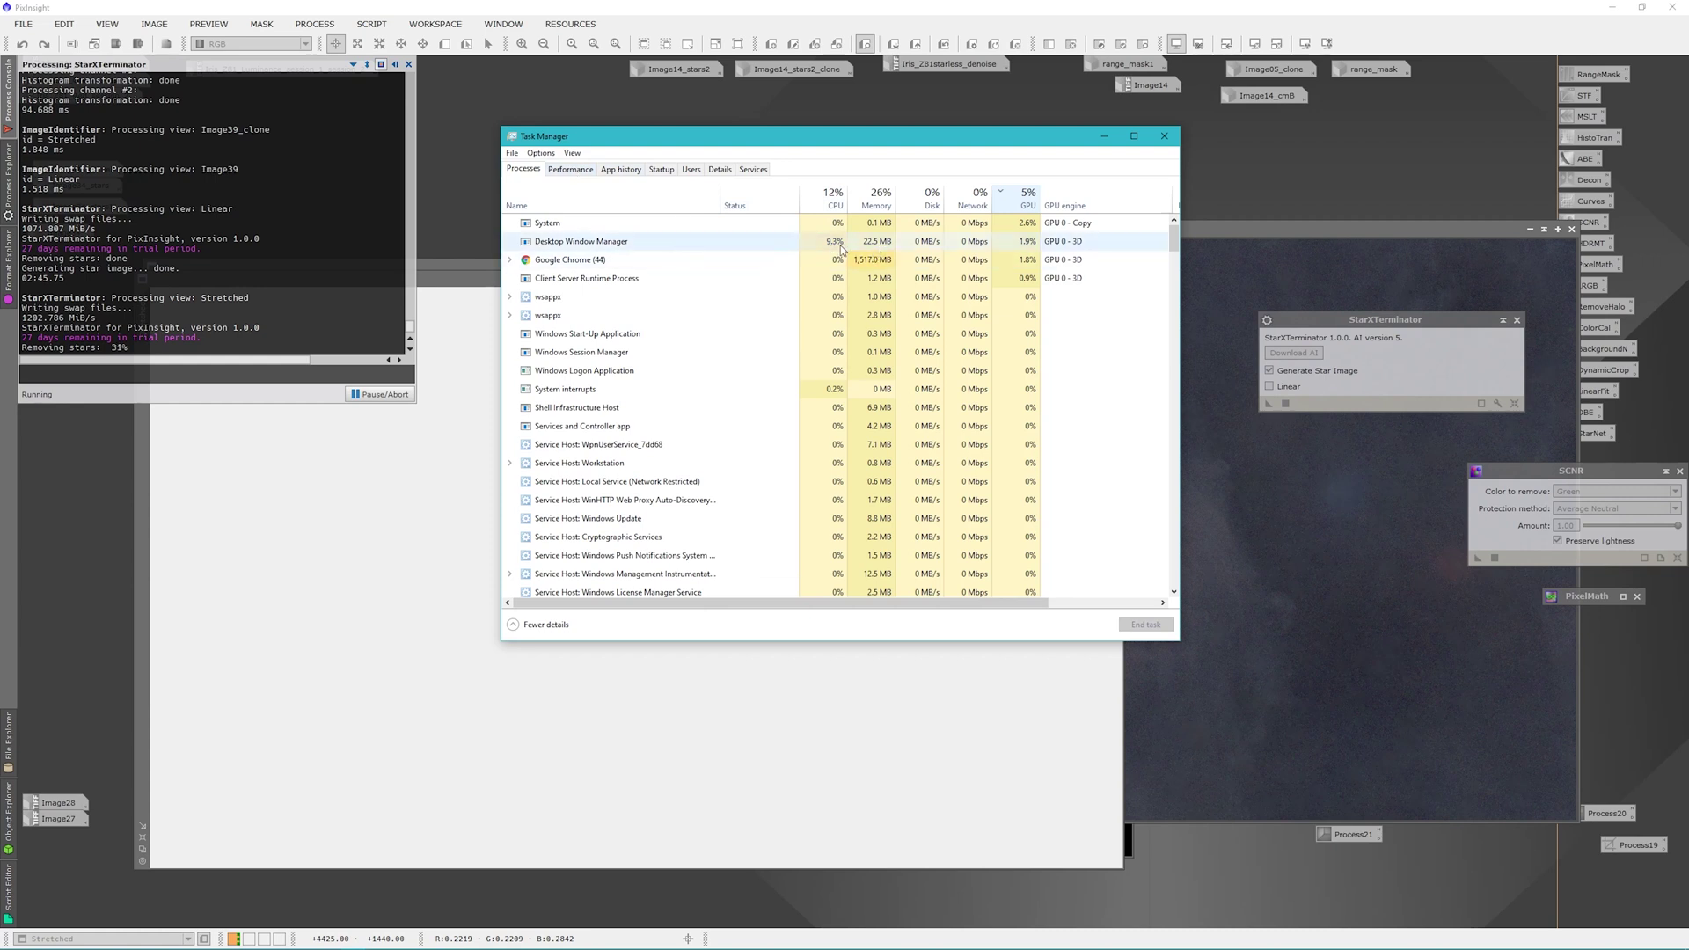
pyautogui.click(568, 170)
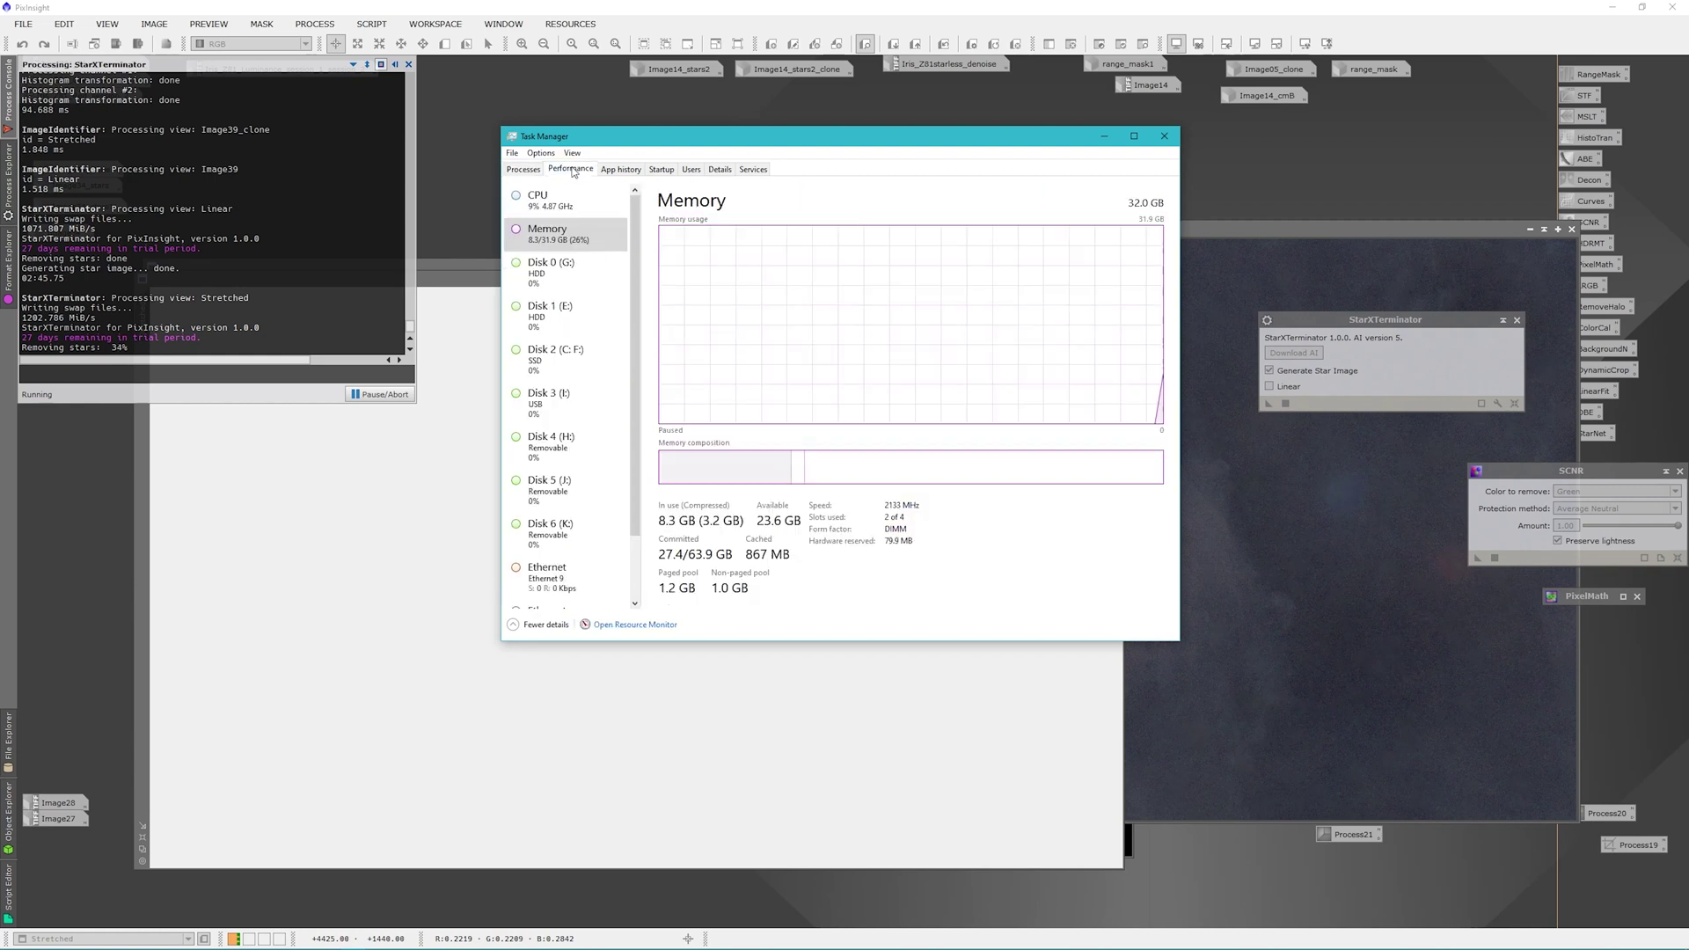
pyautogui.click(553, 201)
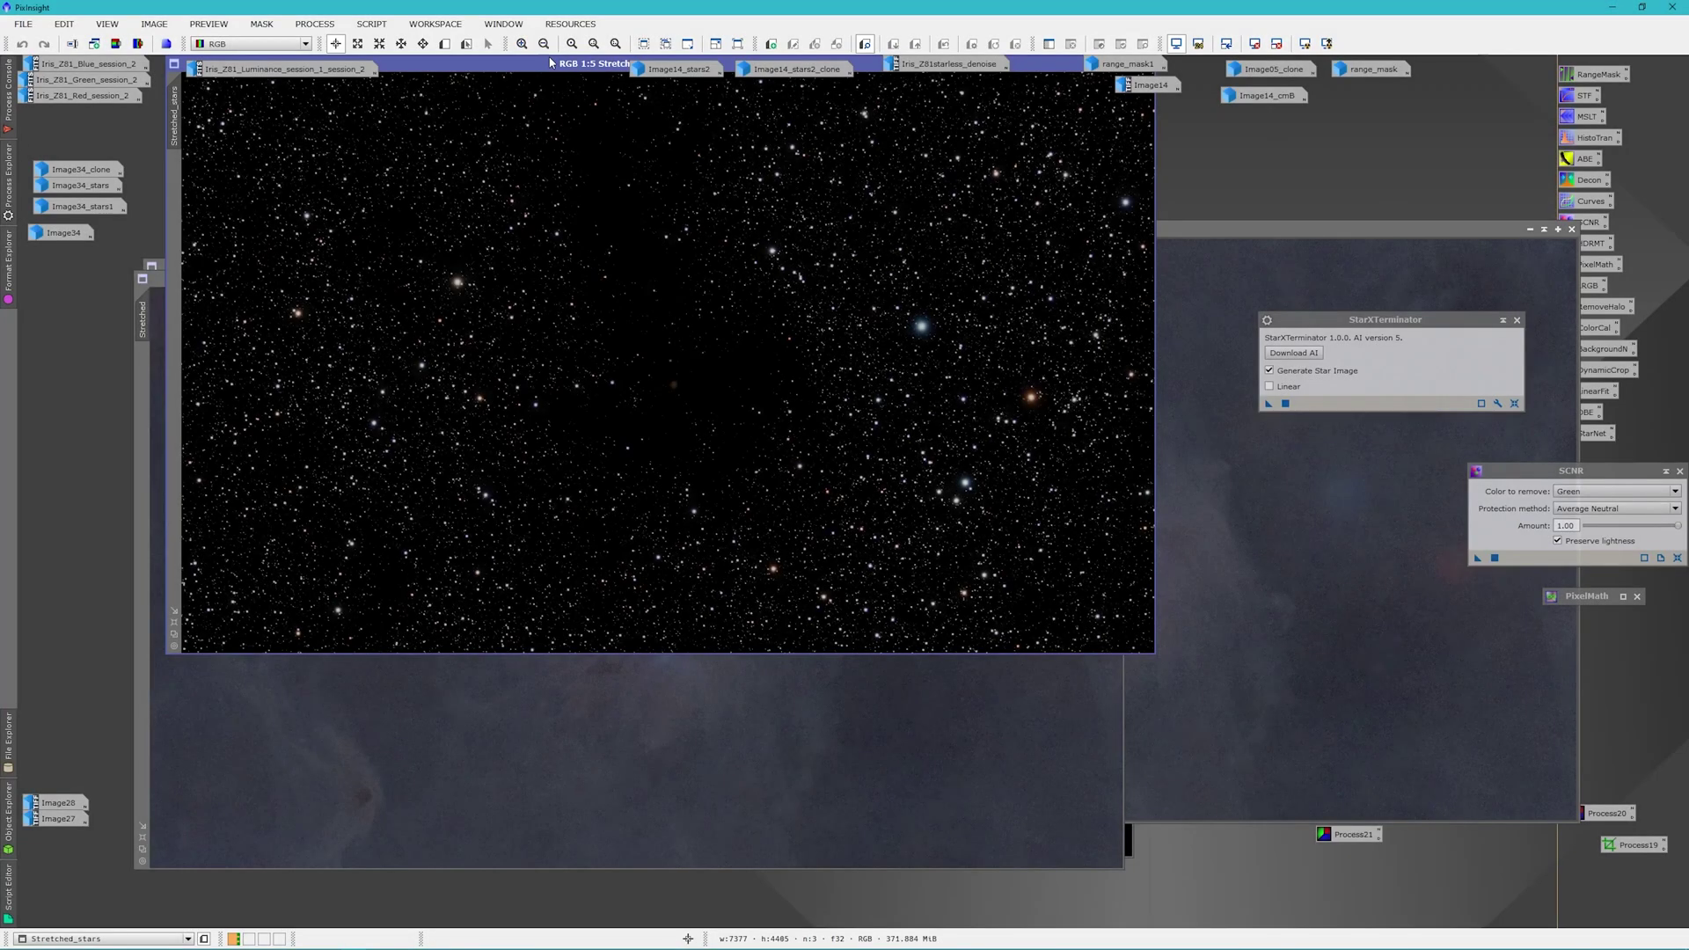
# View Stretched_stars, and compare the nebula core of the starless Stretched image with the Linear image at magnifications up to 2:1
pyautogui.moveTo(528, 68); pyautogui.dragTo(591, 155)
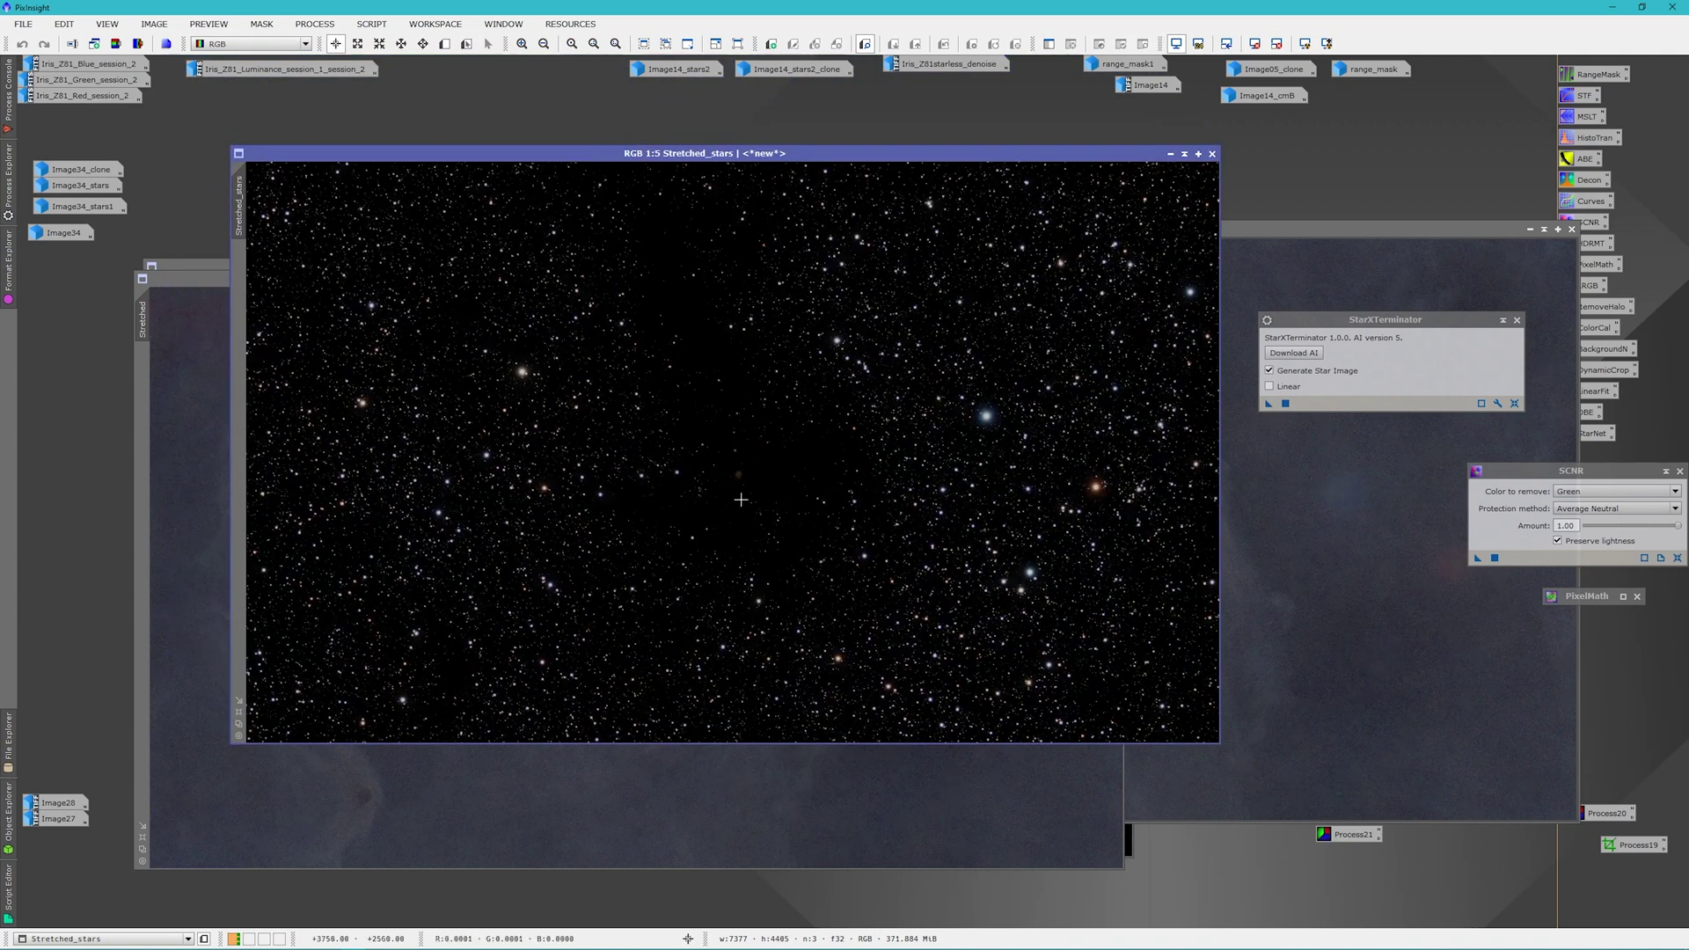
pyautogui.click(213, 280)
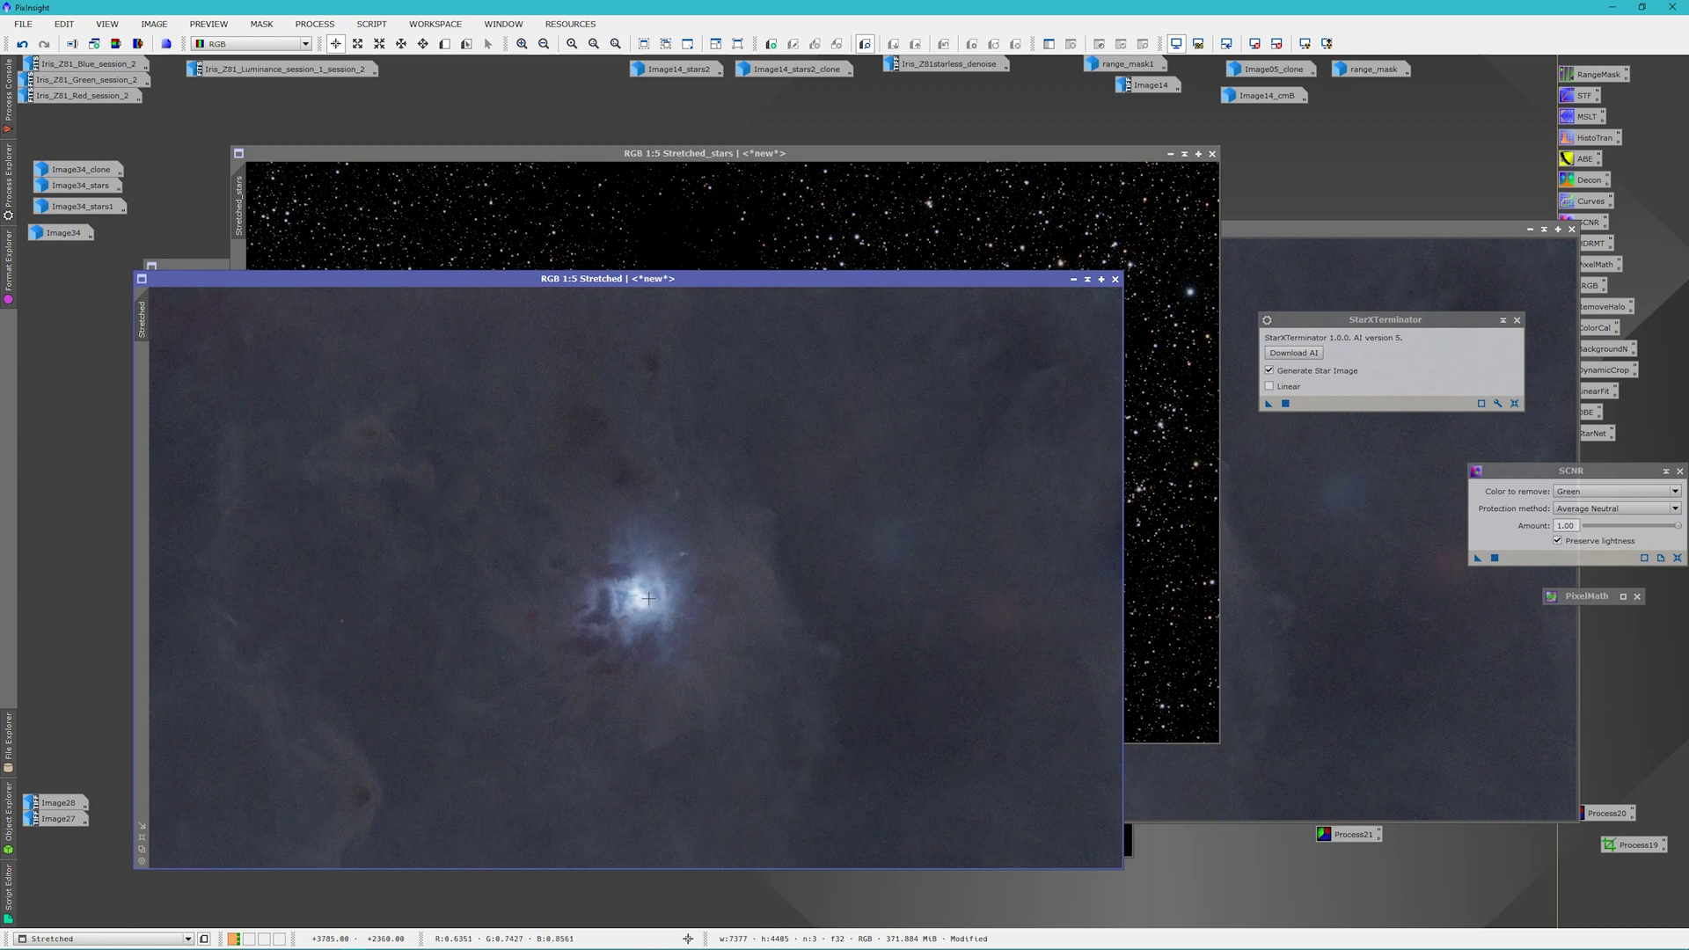
pyautogui.scroll(3, 642, 609)
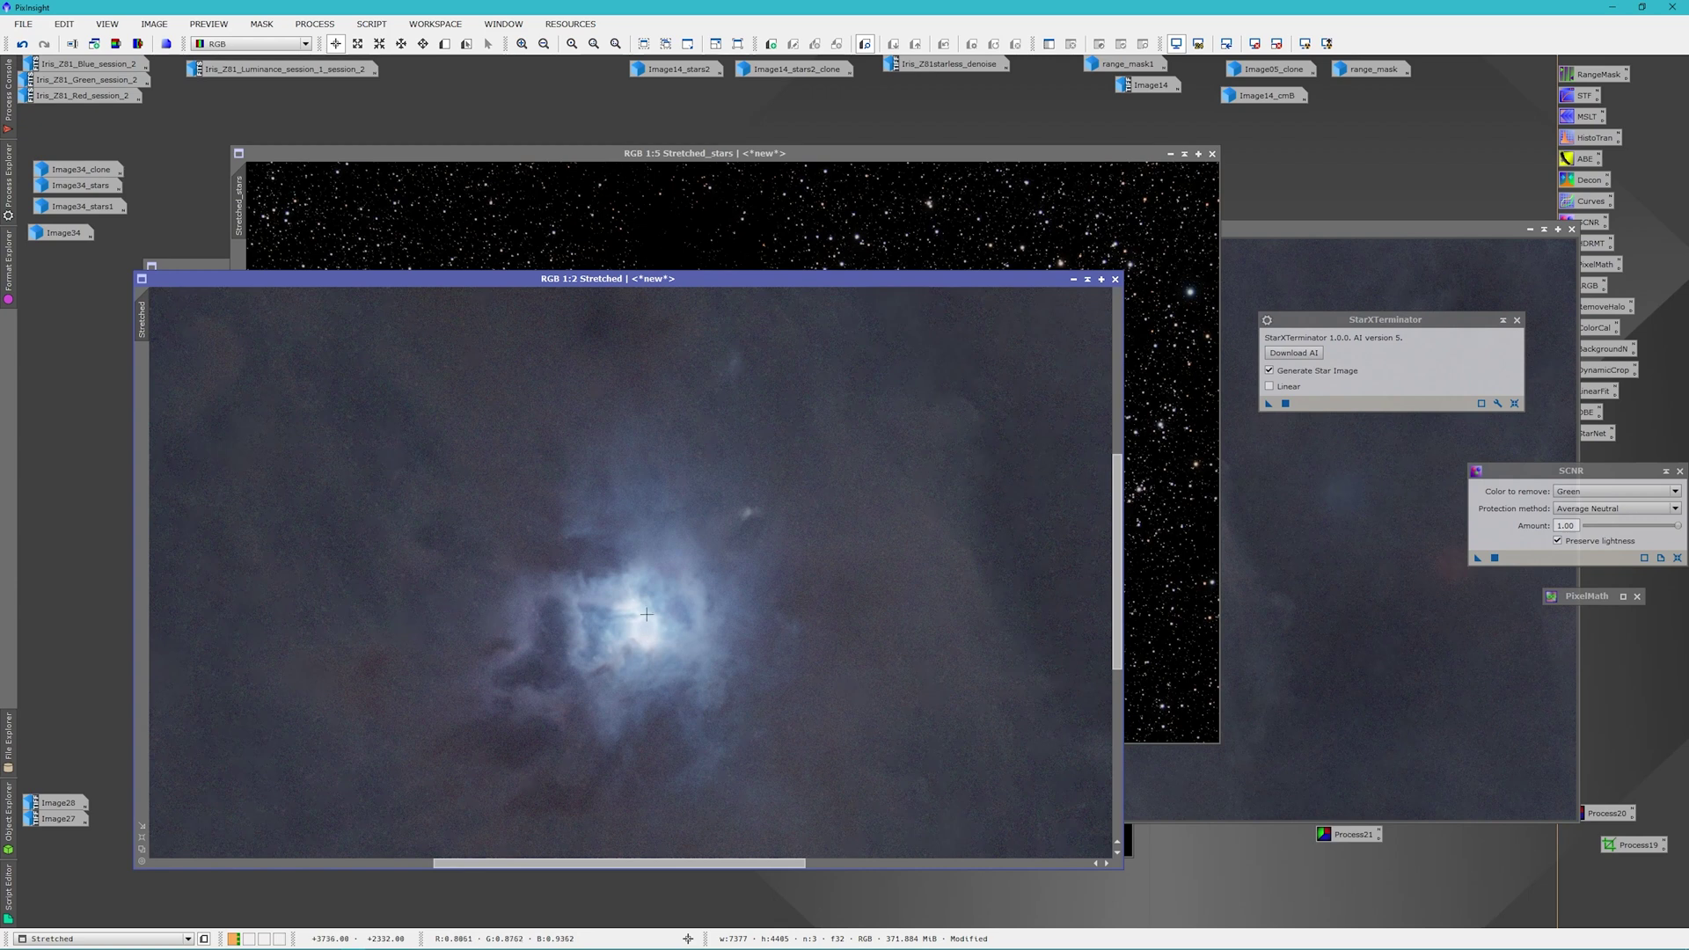
pyautogui.click(1289, 230)
pyautogui.scroll(4, 1128, 571)
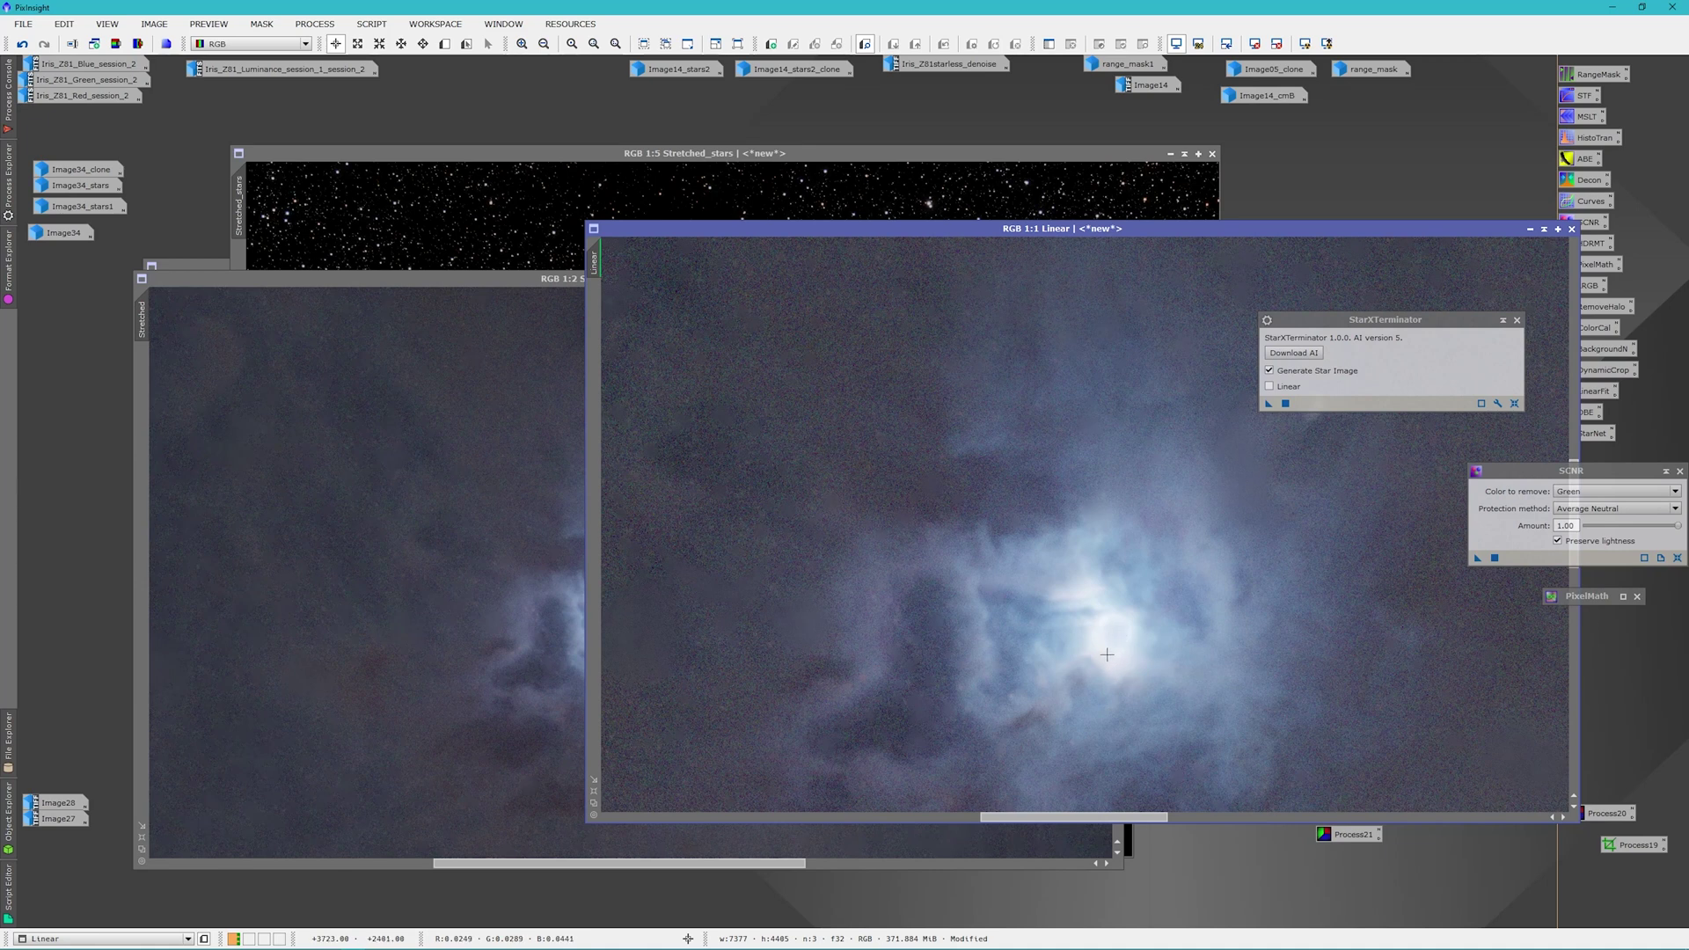
pyautogui.click(407, 285)
pyautogui.scroll(2, 666, 645)
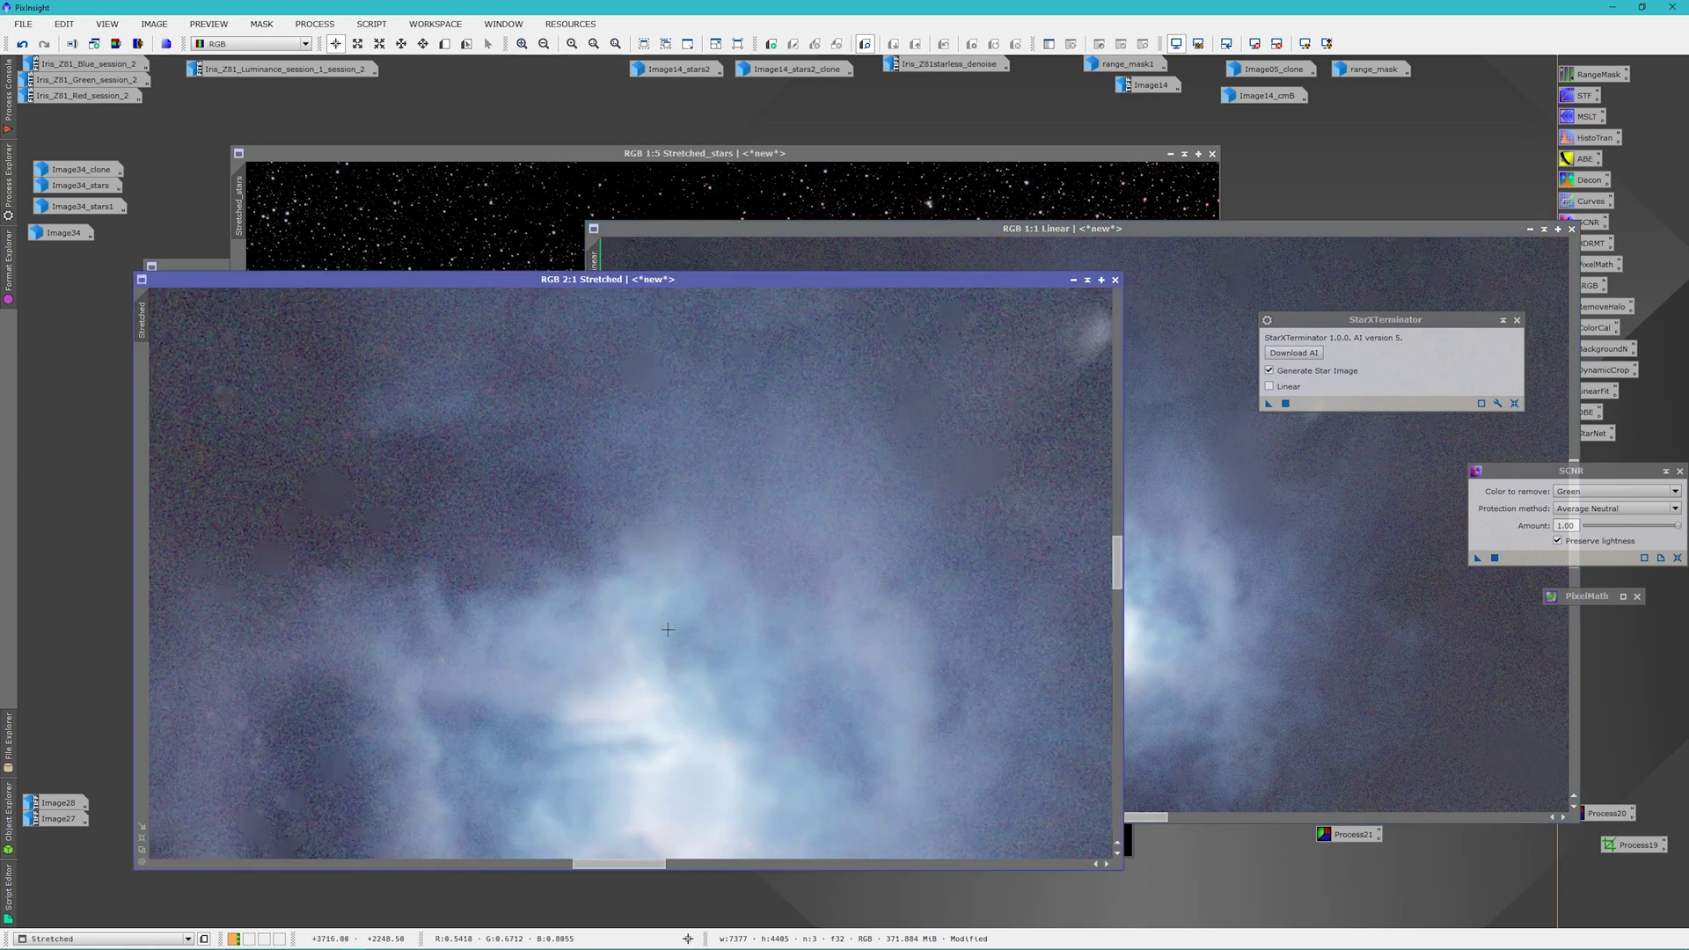
pyautogui.moveTo(1118, 563); pyautogui.dragTo(1117, 590)
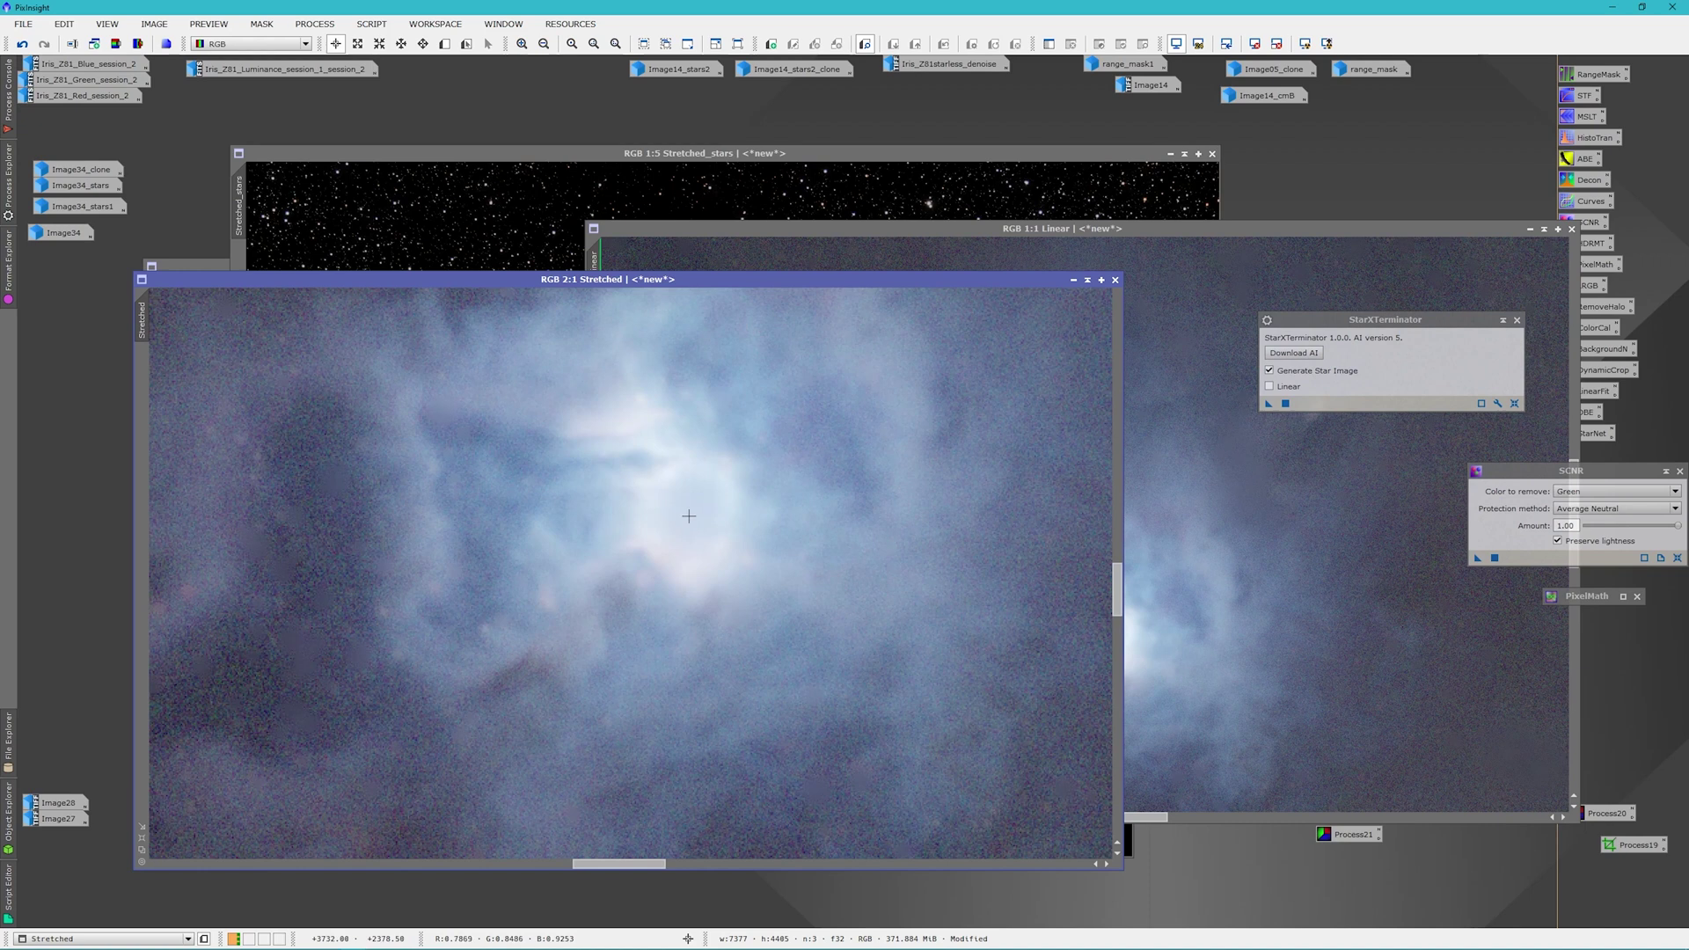
# Minimize the Linear_stars and Stretched_stars images to clear the workspace
pyautogui.click(200, 265)
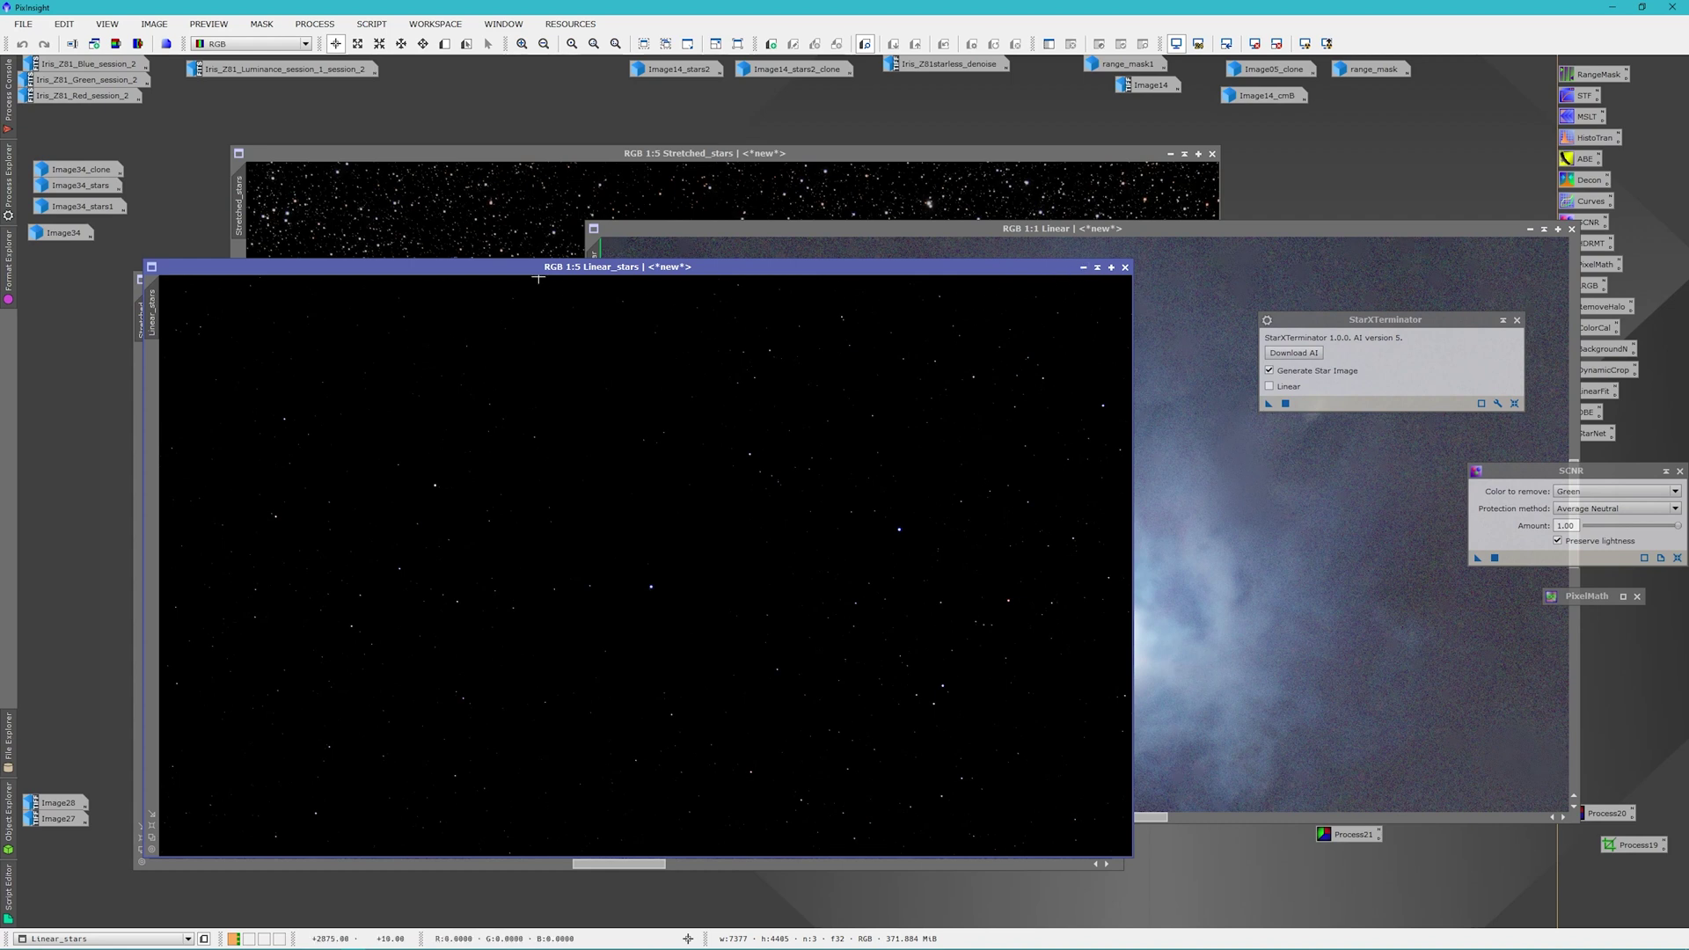
pyautogui.click(1083, 267)
pyautogui.click(1170, 153)
# Run StarNet on the Stretched image with a stride of 64 and Create star mask enabled
pyautogui.doubleClick(1593, 433)
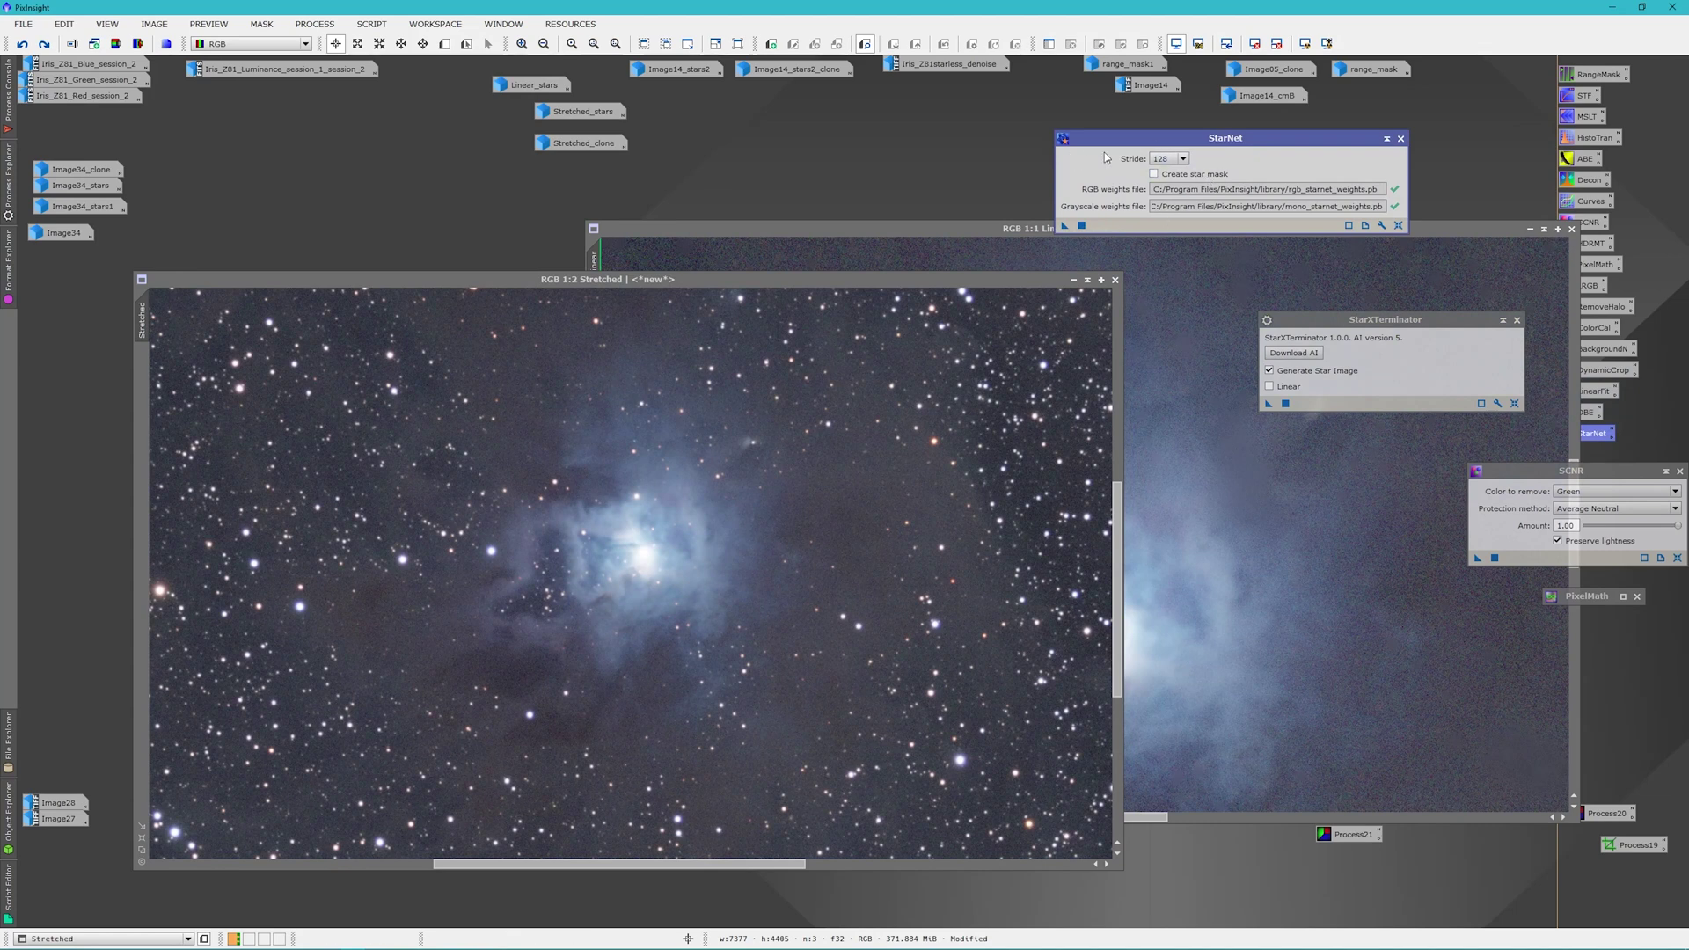
pyautogui.click(1183, 158)
pyautogui.click(1170, 183)
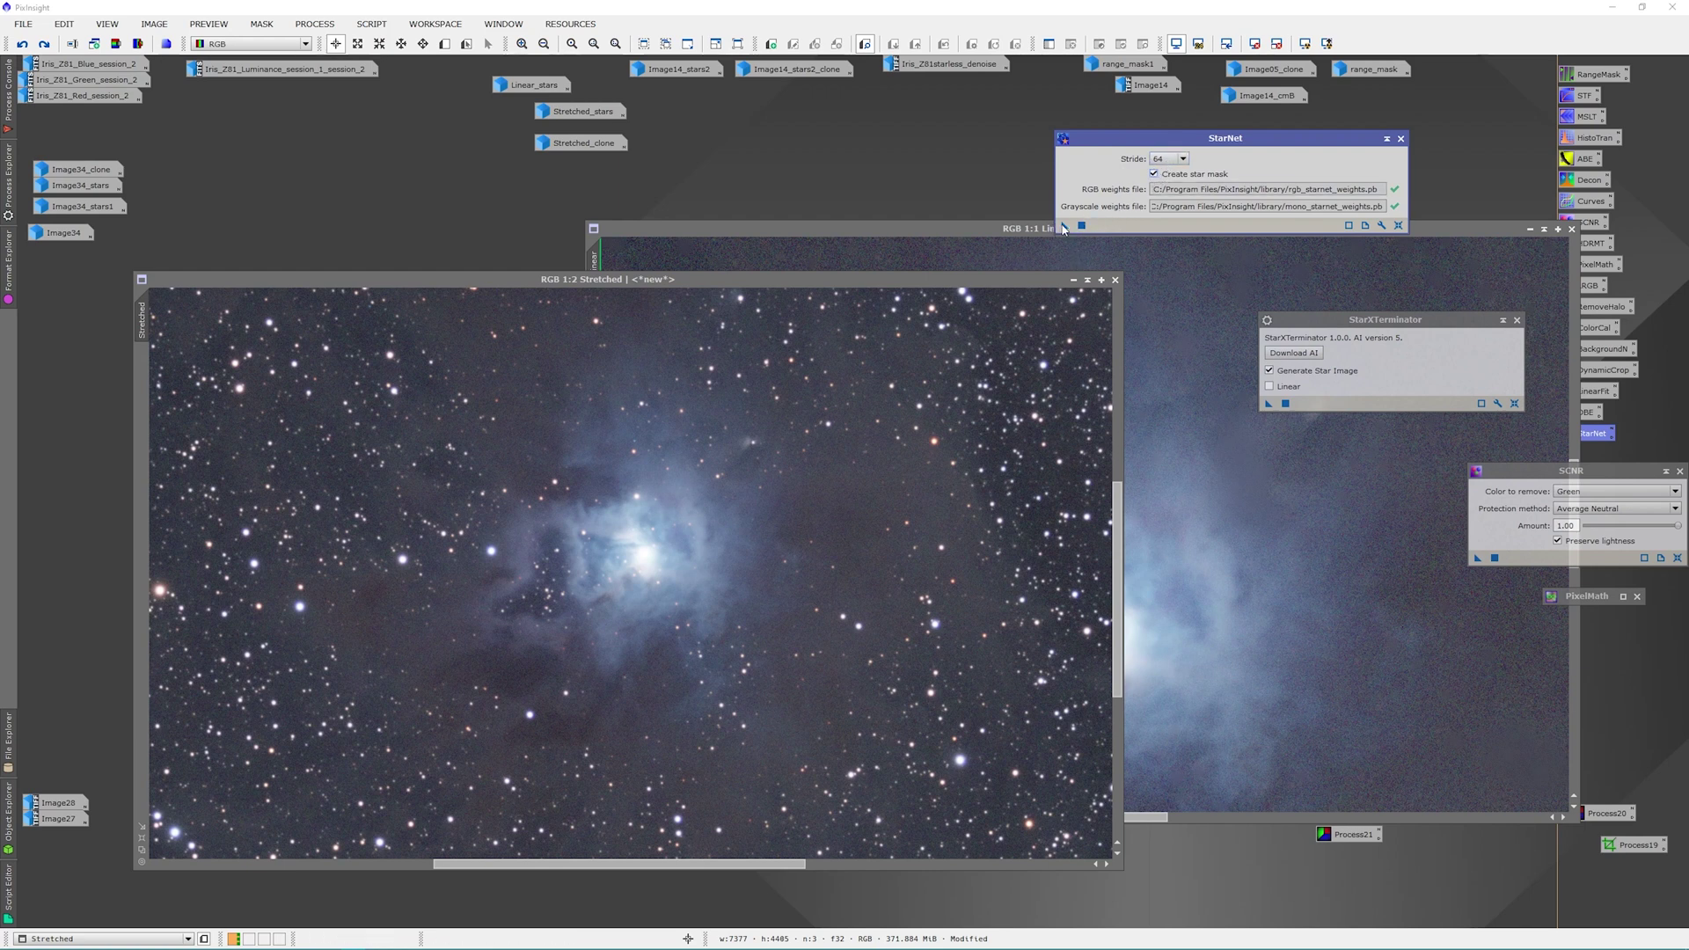
pyautogui.moveTo(1064, 228); pyautogui.dragTo(870, 440)
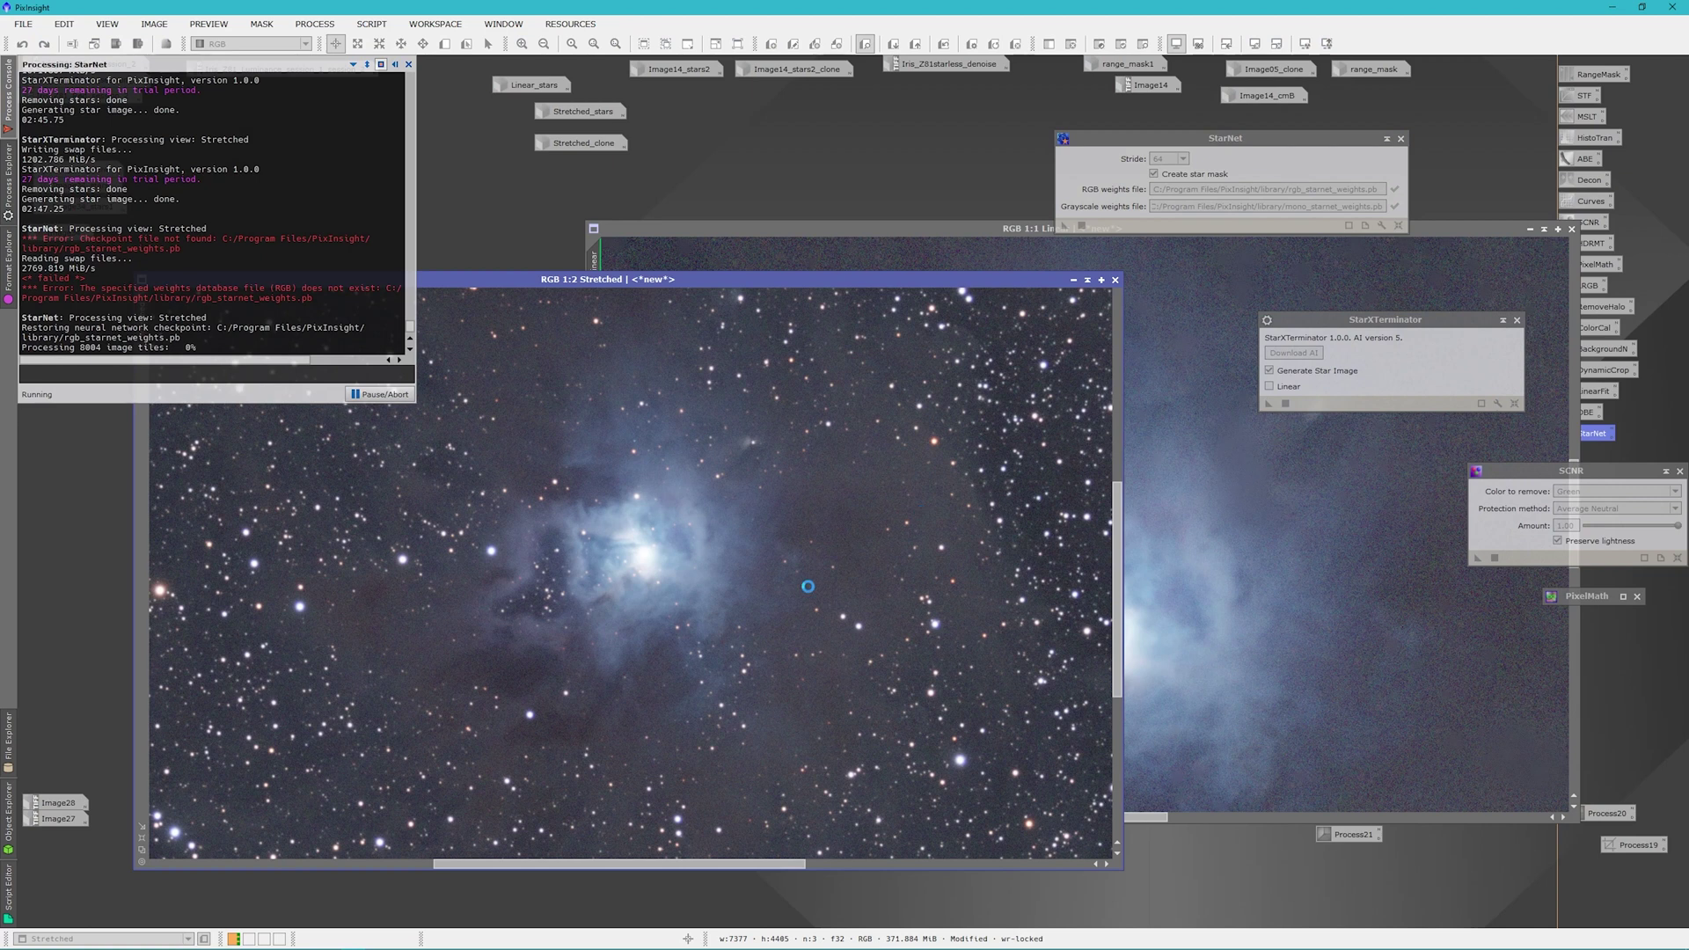
# Check the CPU load in Task Manager during the StarNet run, and sort the processes by CPU usage
pyautogui.moveTo(1605, 942)
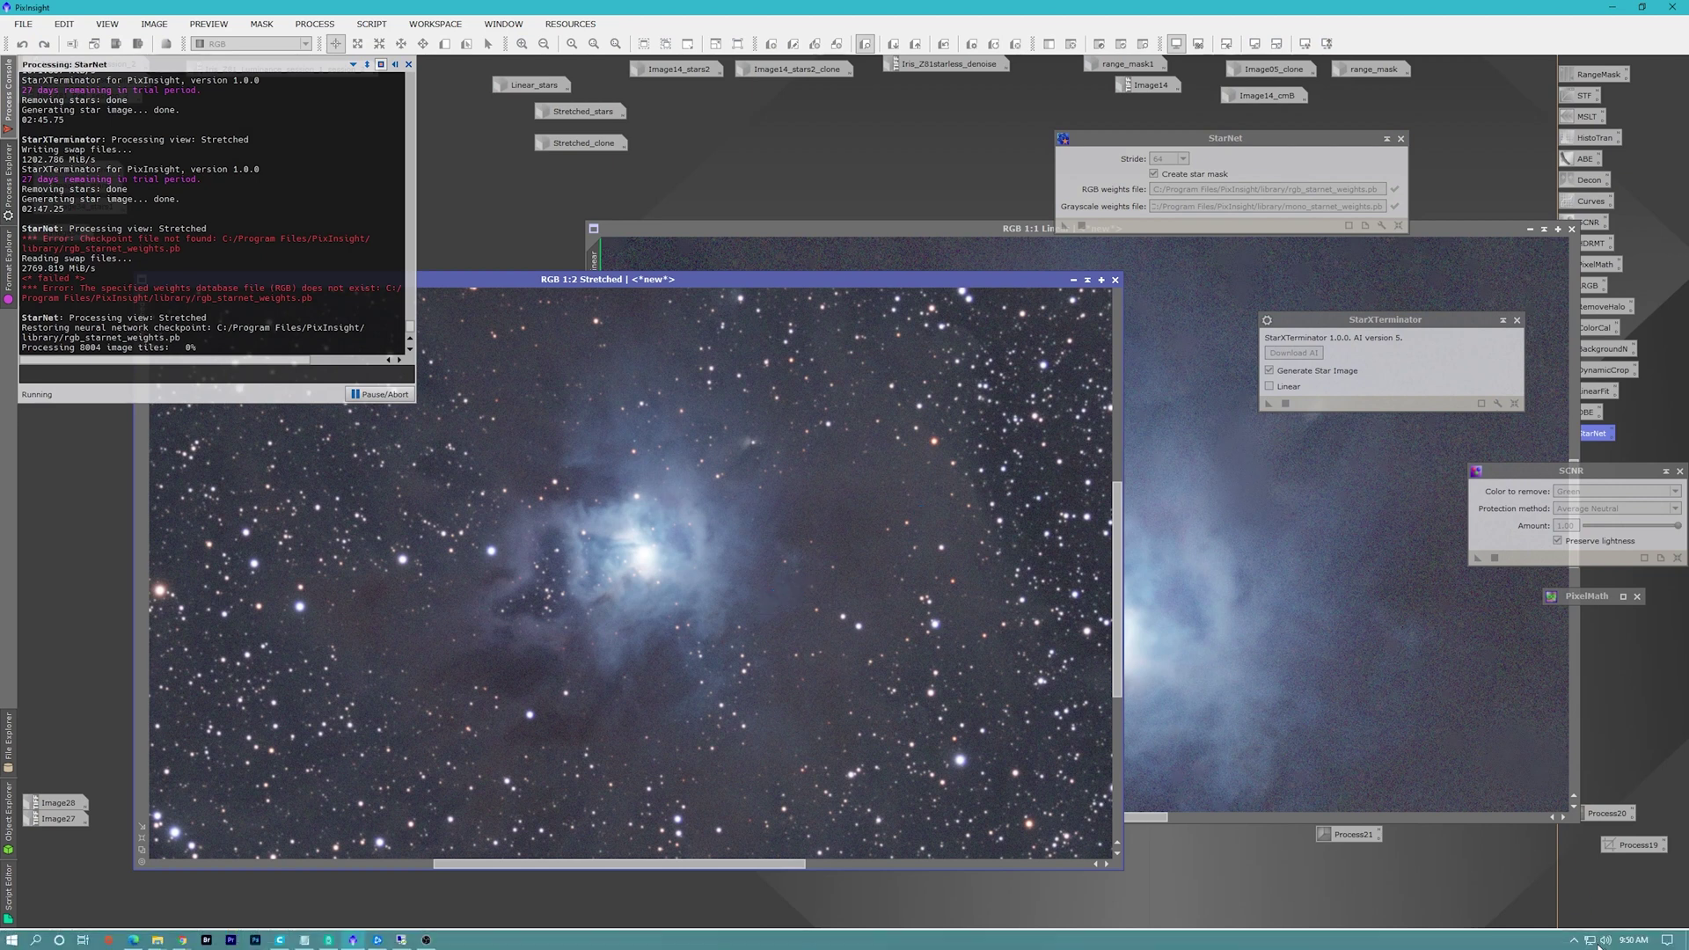
pyautogui.hotkey('ctrl', 'shift', 'Escape')
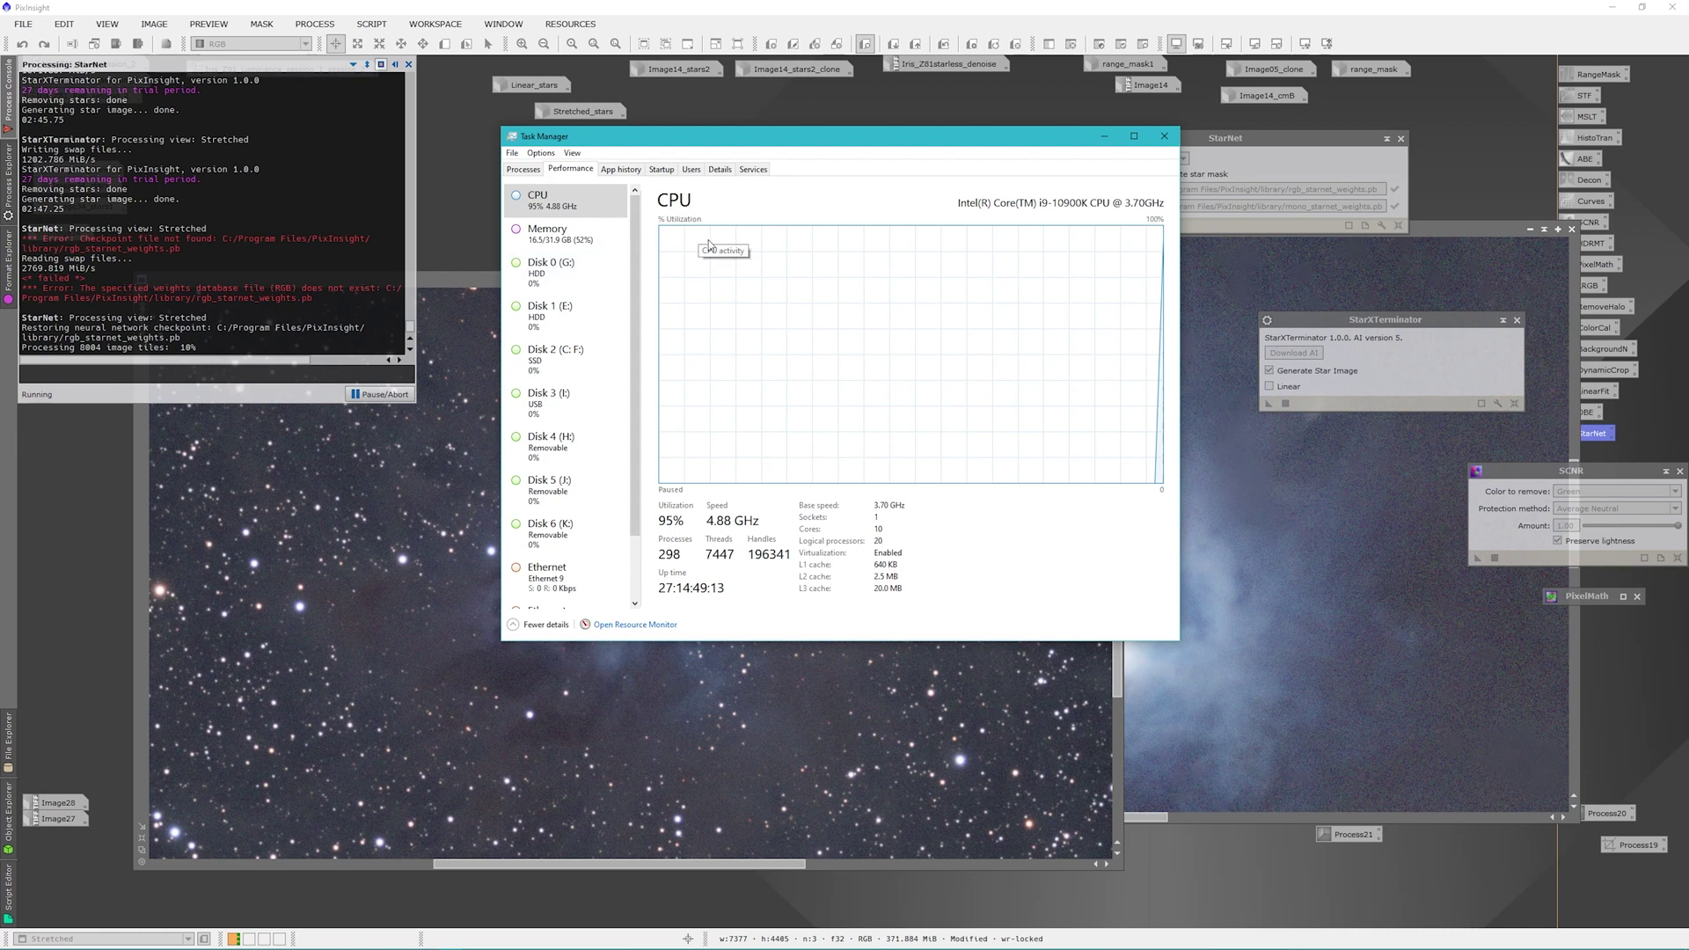
pyautogui.click(523, 170)
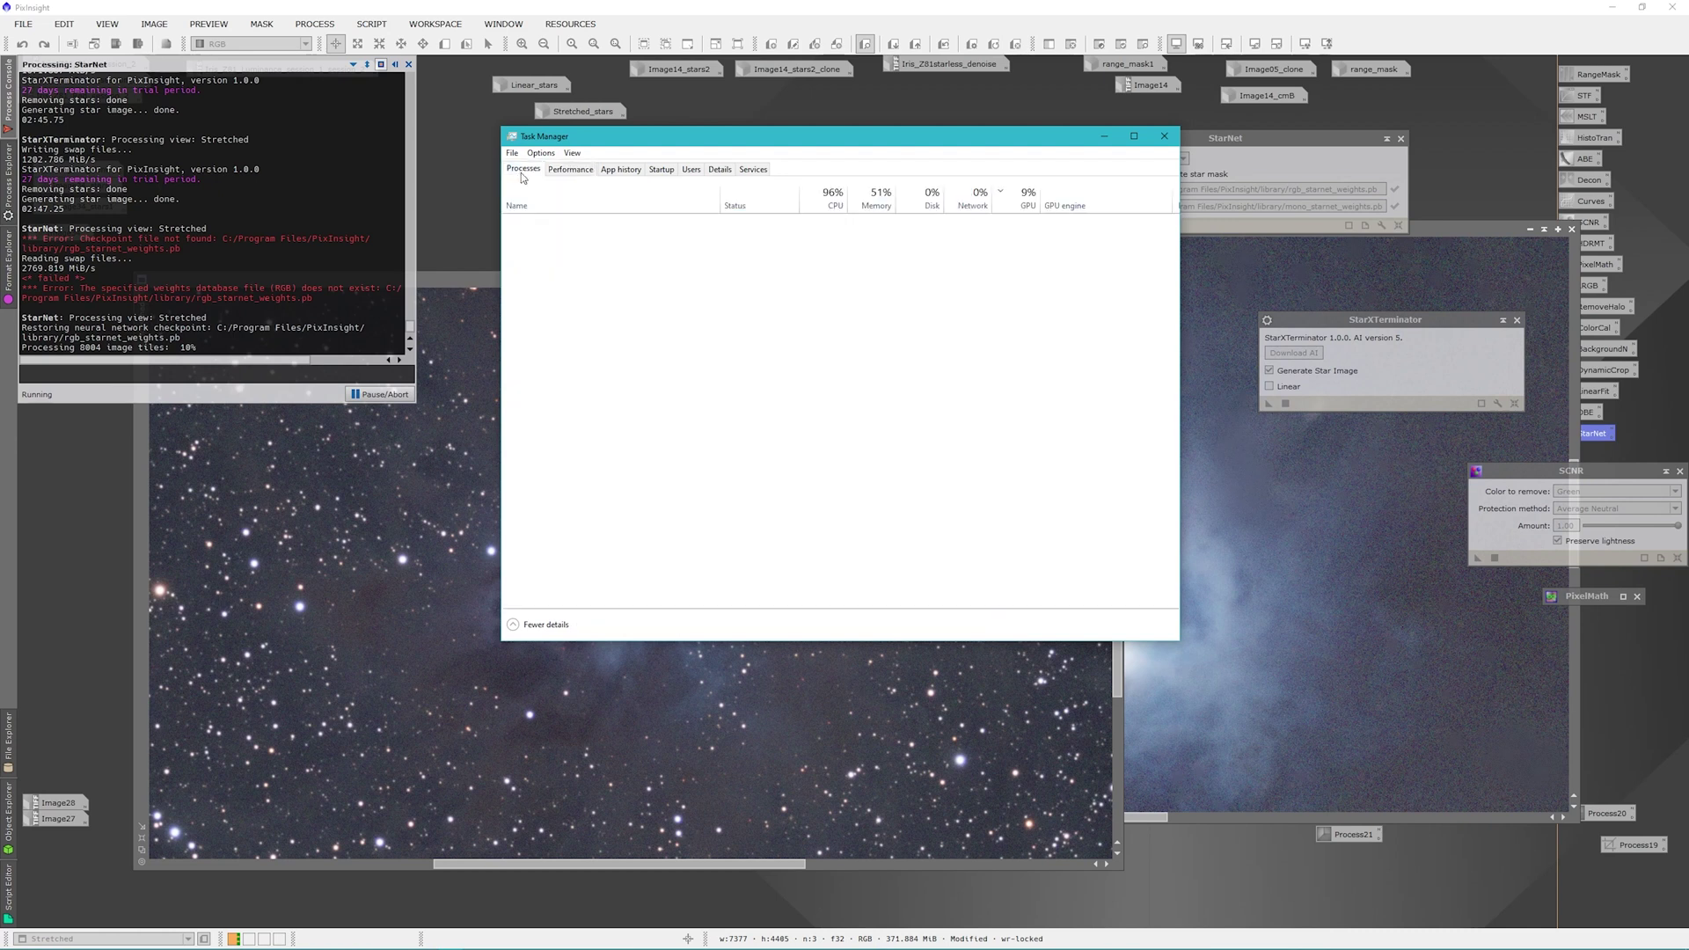
pyautogui.click(831, 199)
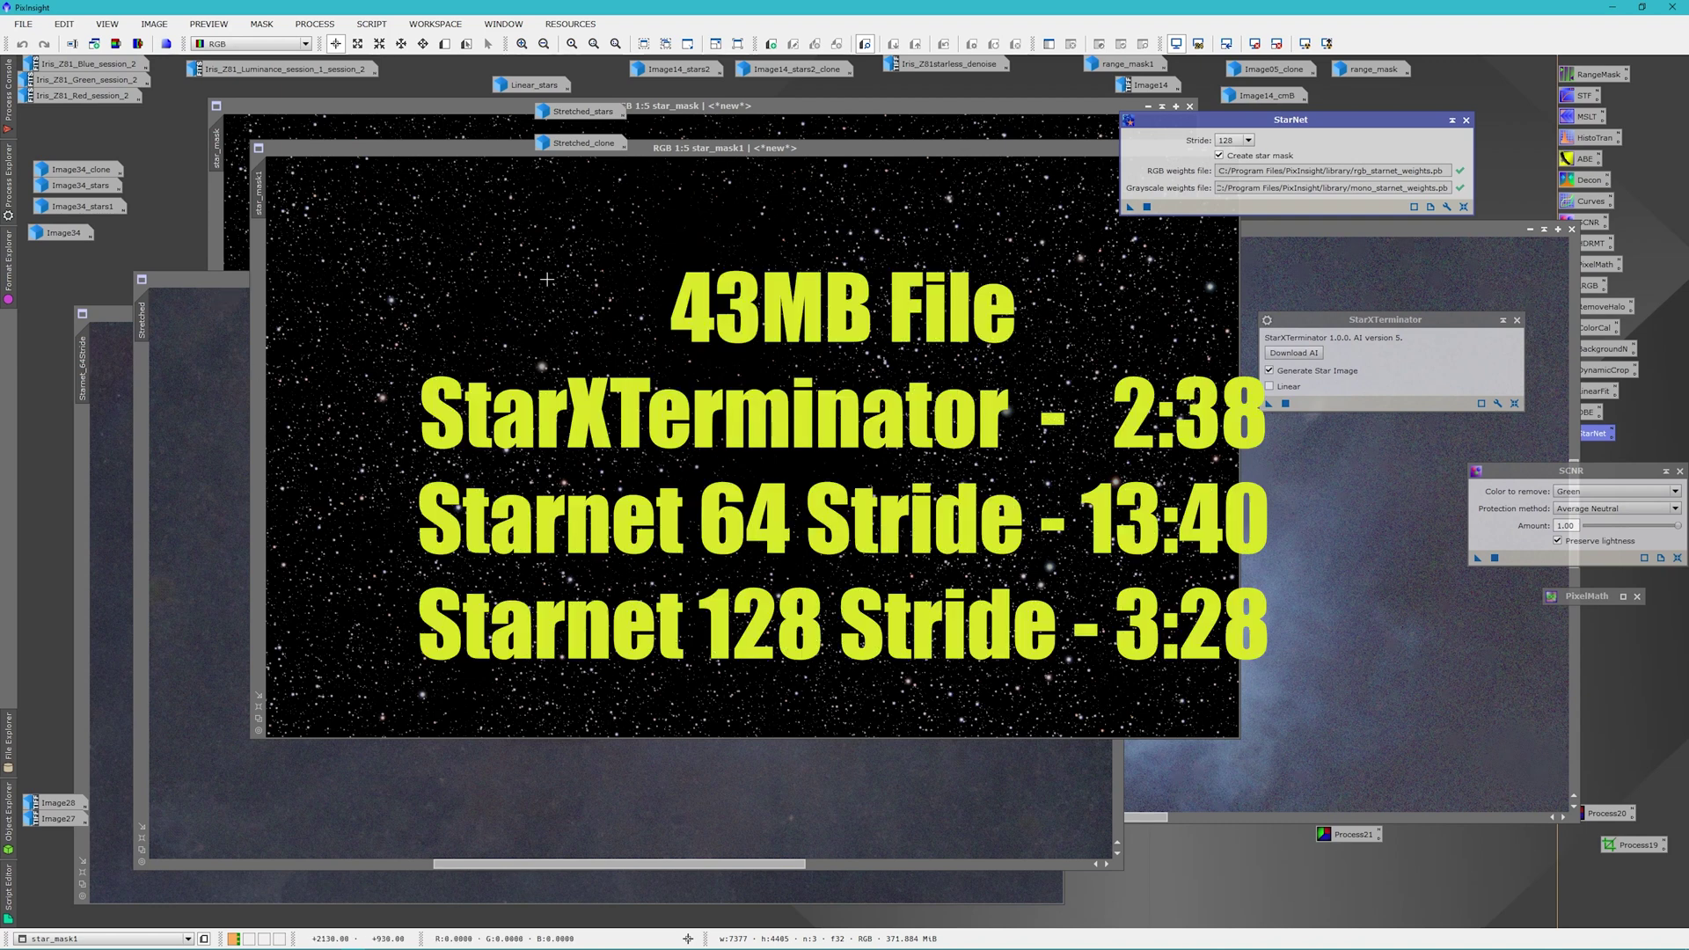
# Compare the nebula core of the StarNet-processed Stretched image at 2:1 with the starless Linear image
pyautogui.click(232, 283)
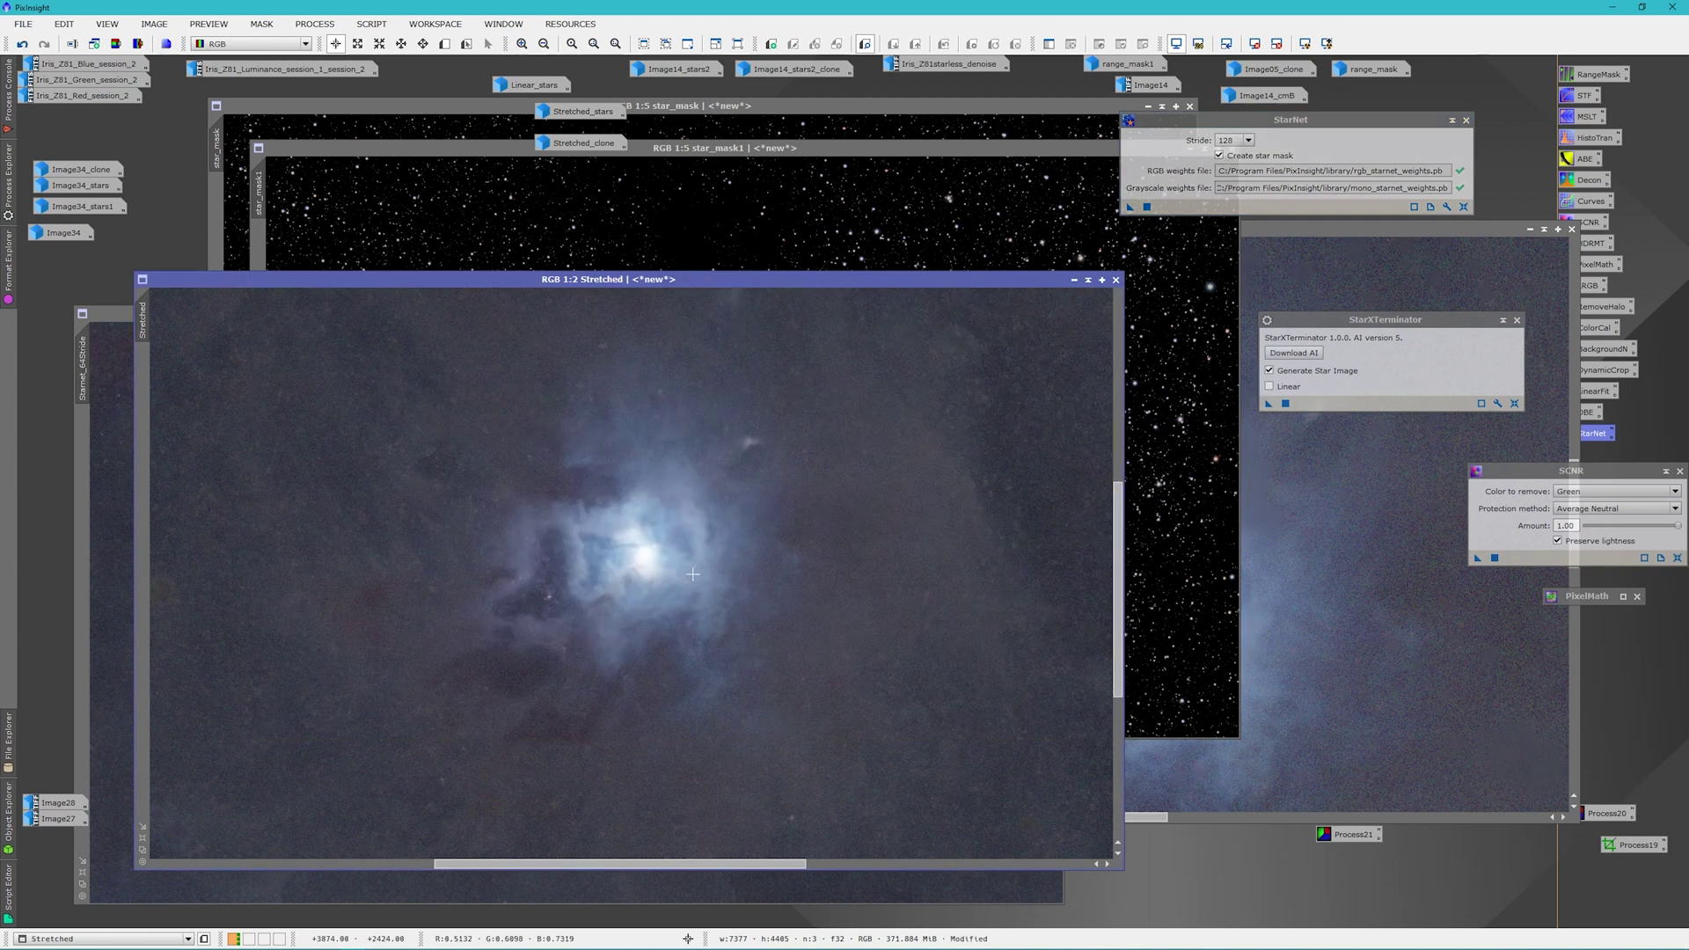
pyautogui.scroll(2, 656, 551)
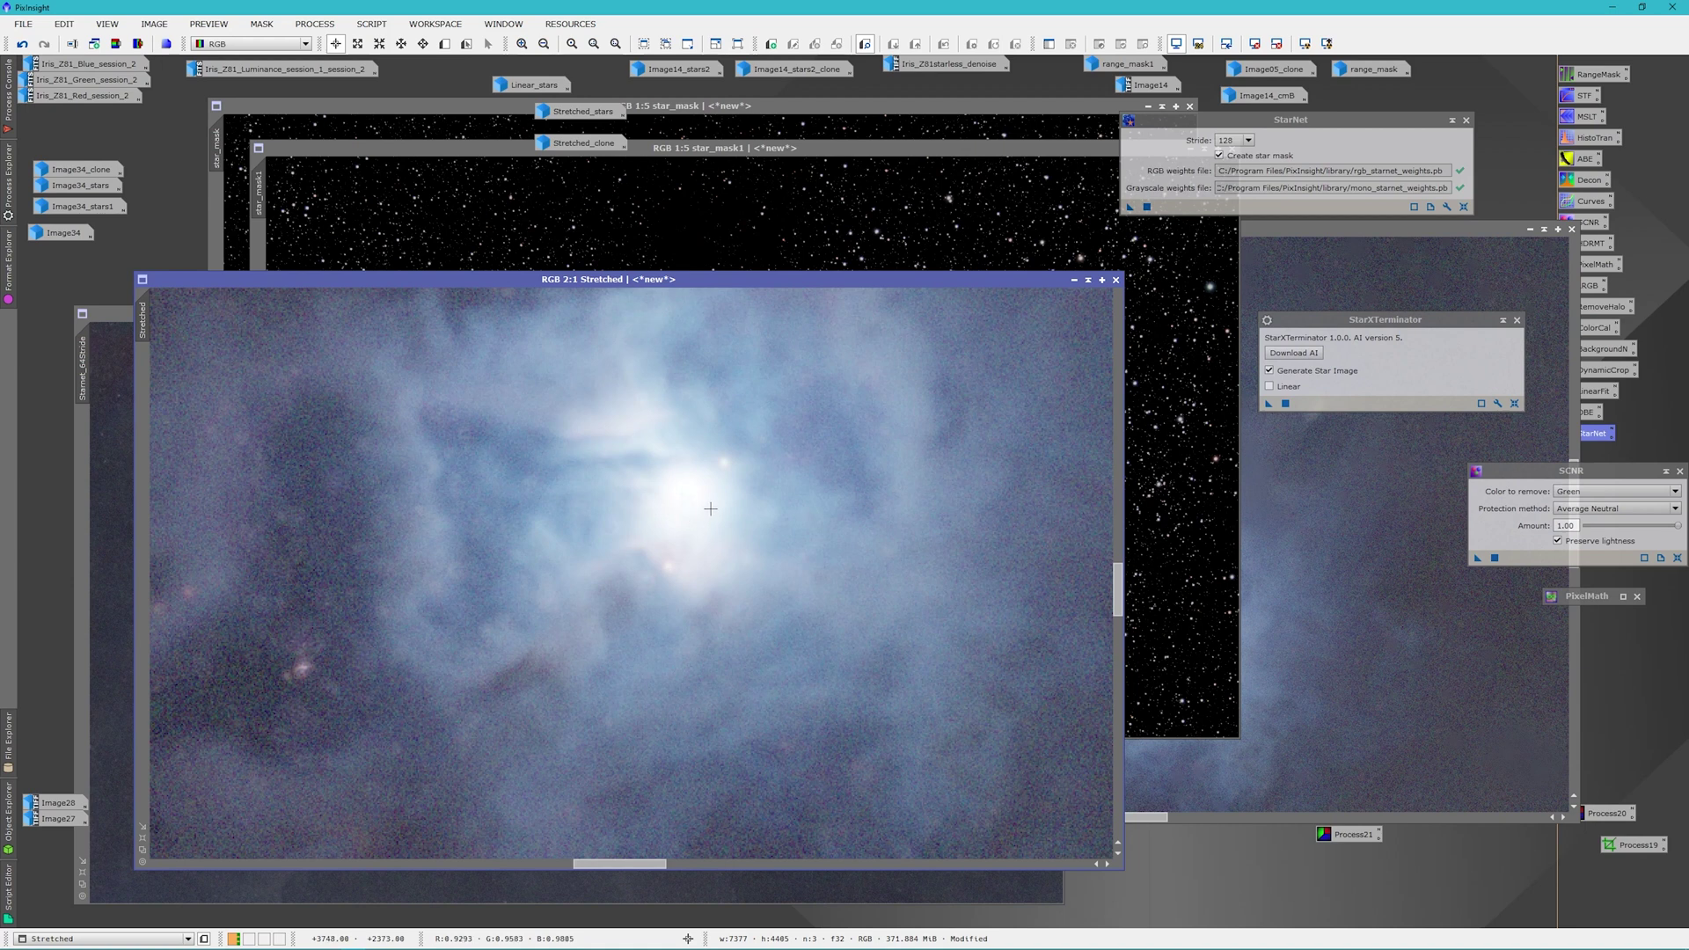
pyautogui.click(1267, 660)
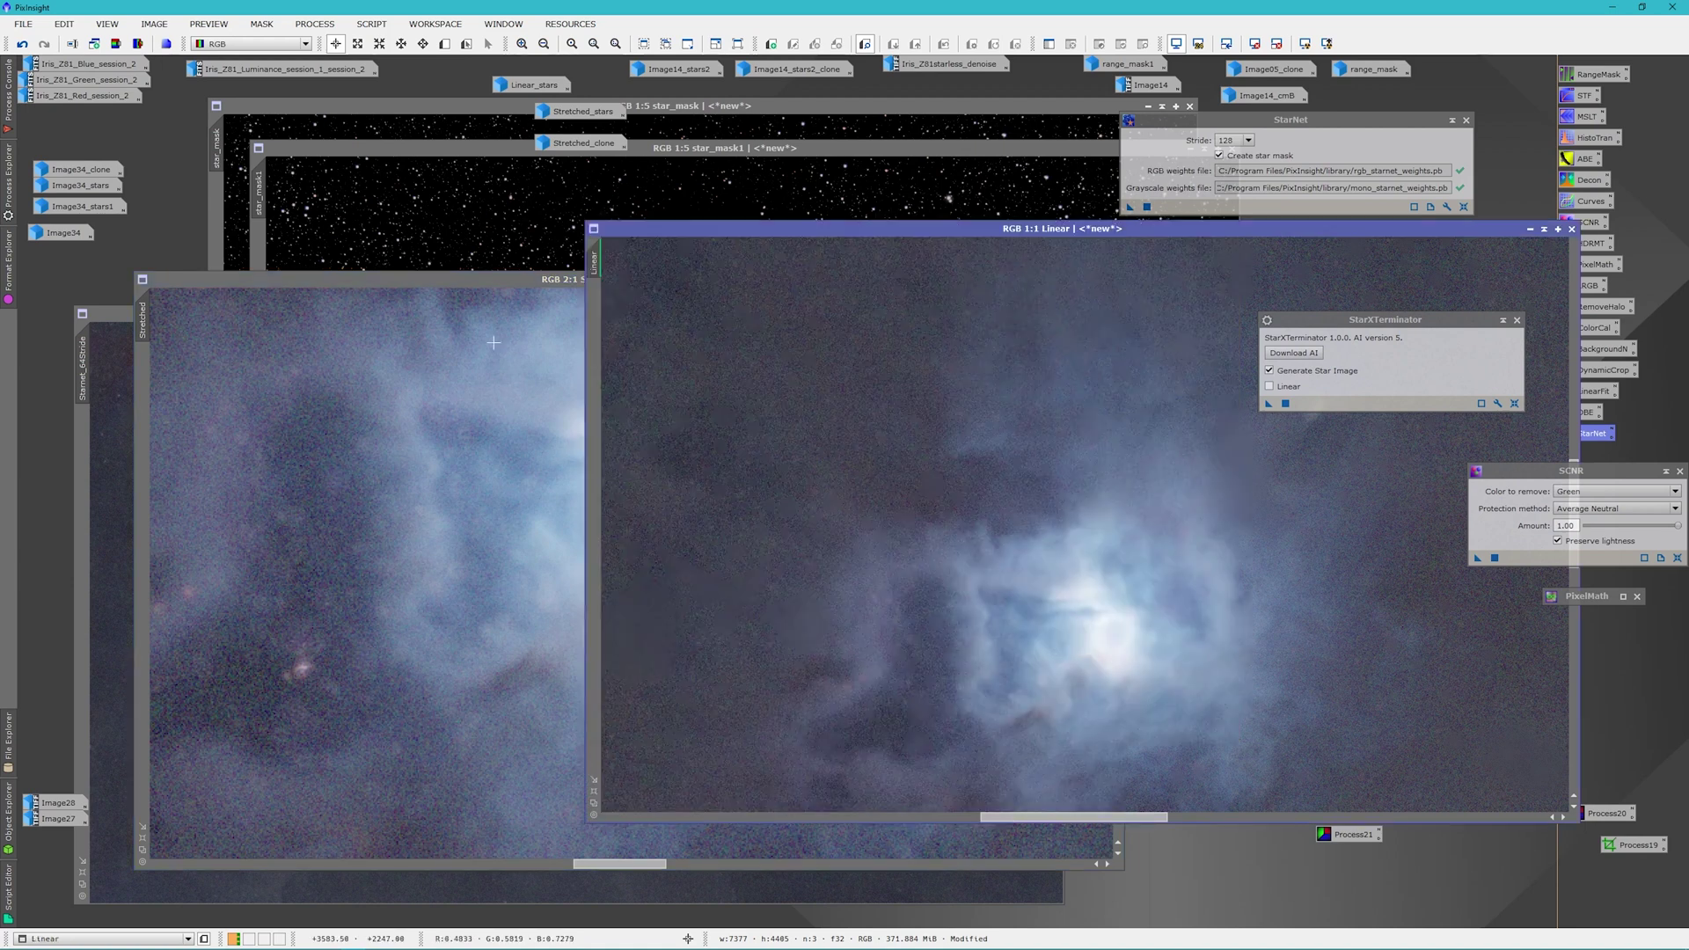
pyautogui.click(476, 278)
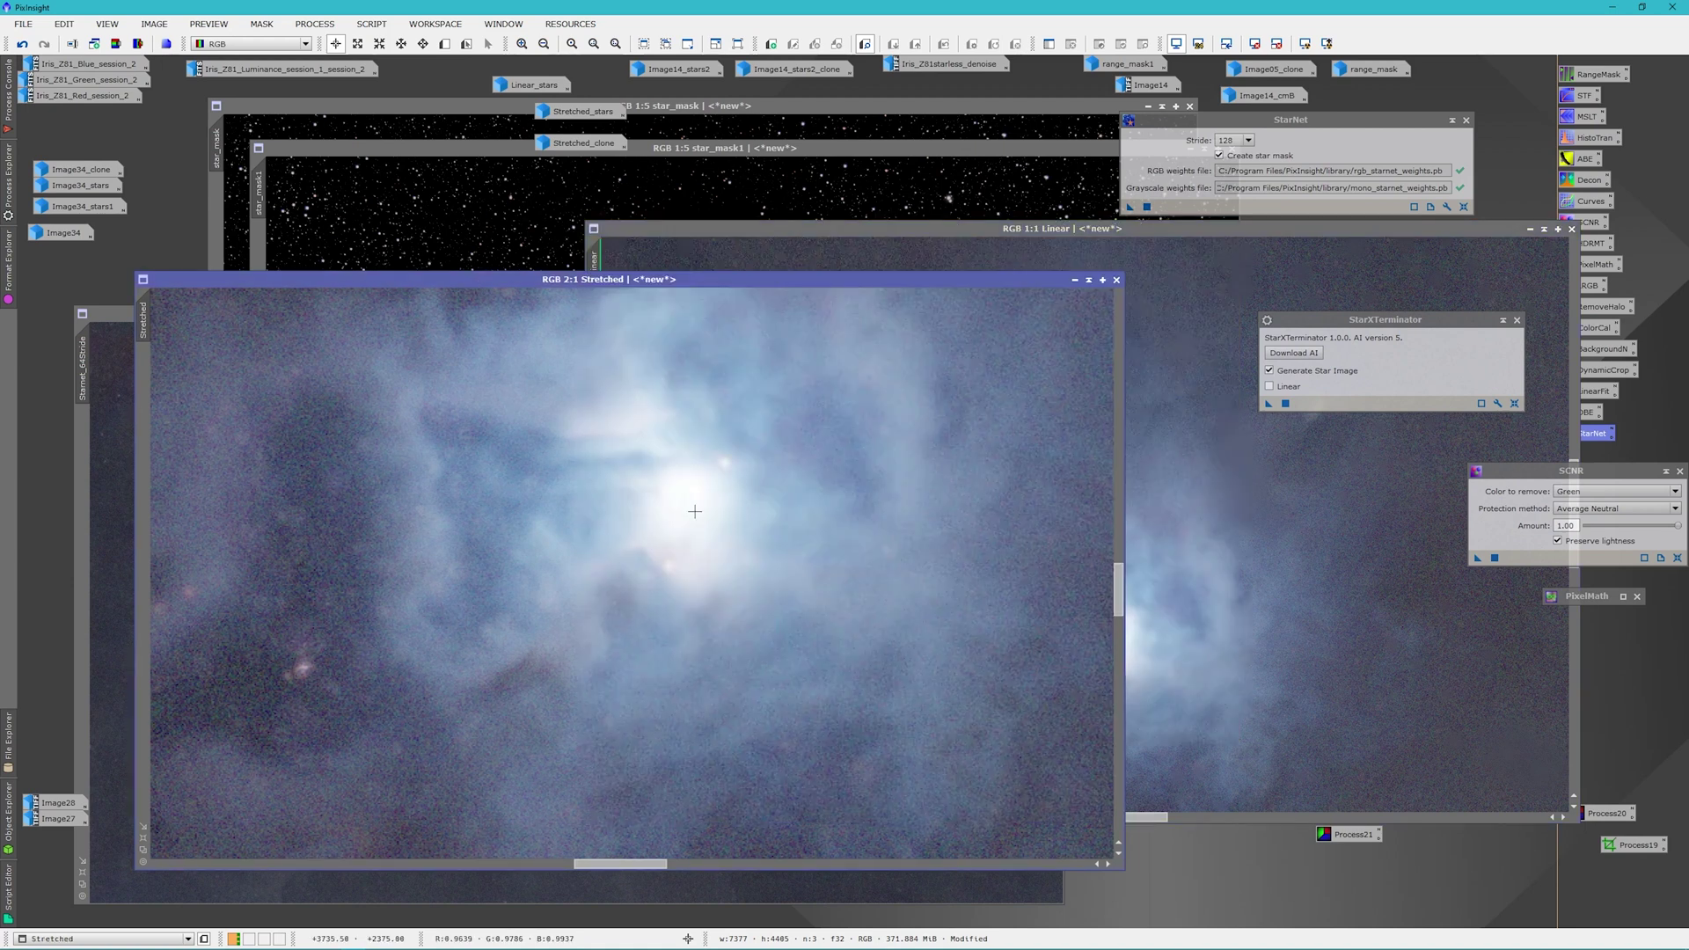
# Examine the Stretched image's bright core for star remnants at magnifications up to 5:1 and back down to 1:1
pyautogui.scroll(1, 695, 511)
pyautogui.scroll(1, 749, 483)
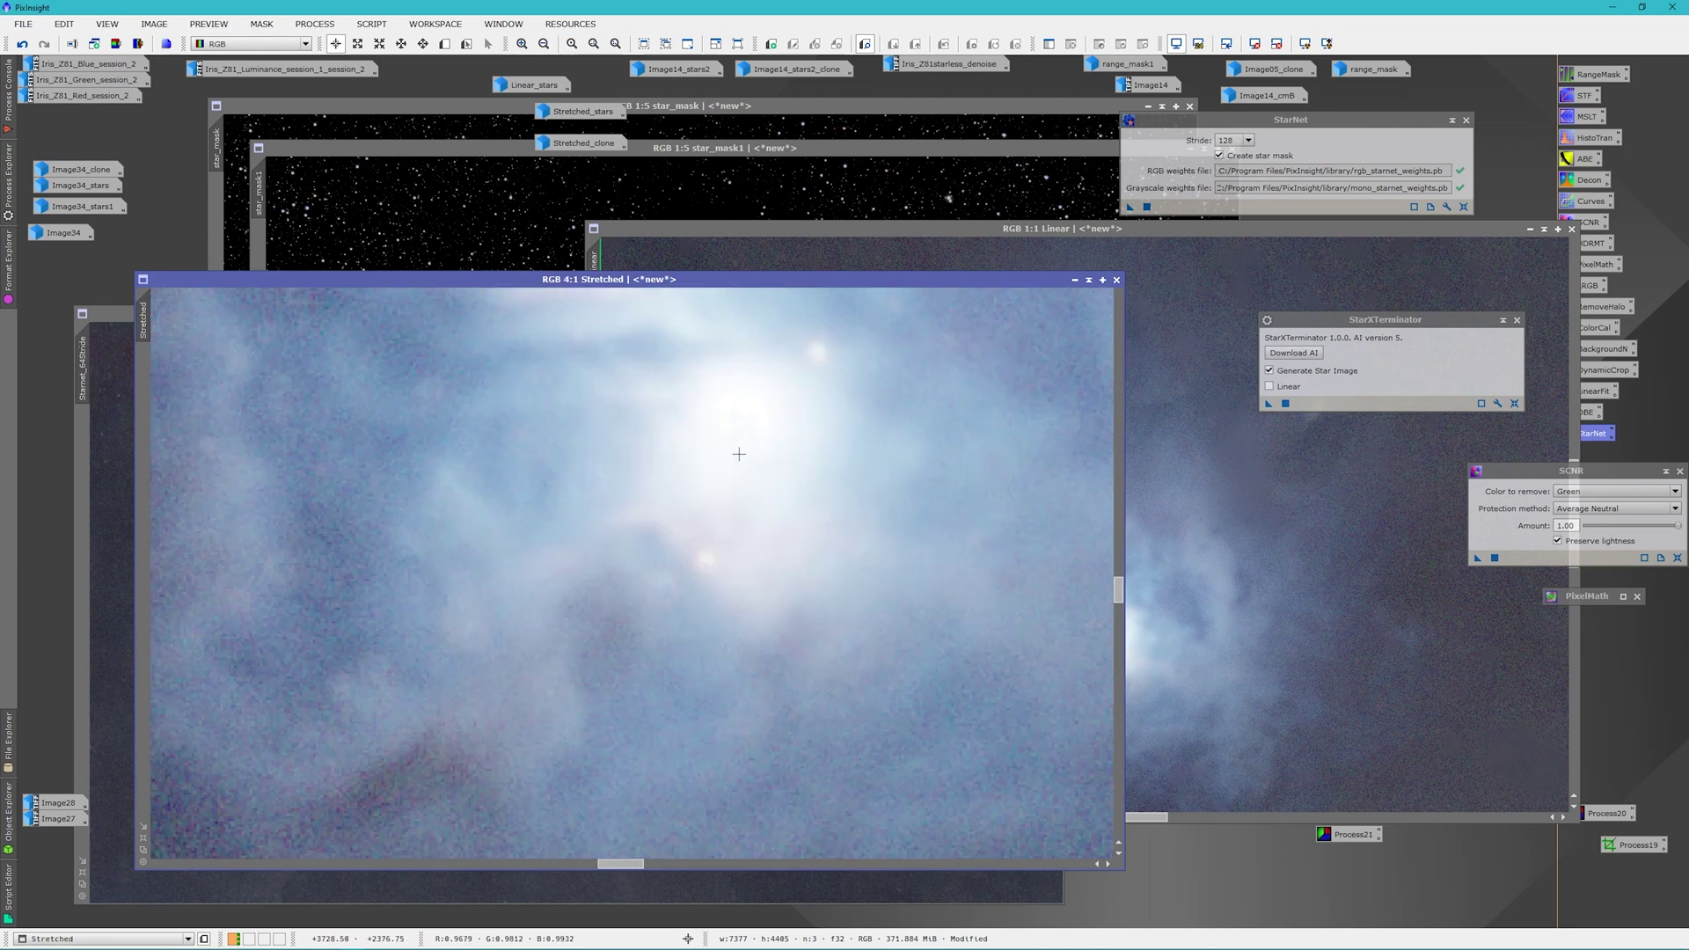
pyautogui.scroll(1, 775, 421)
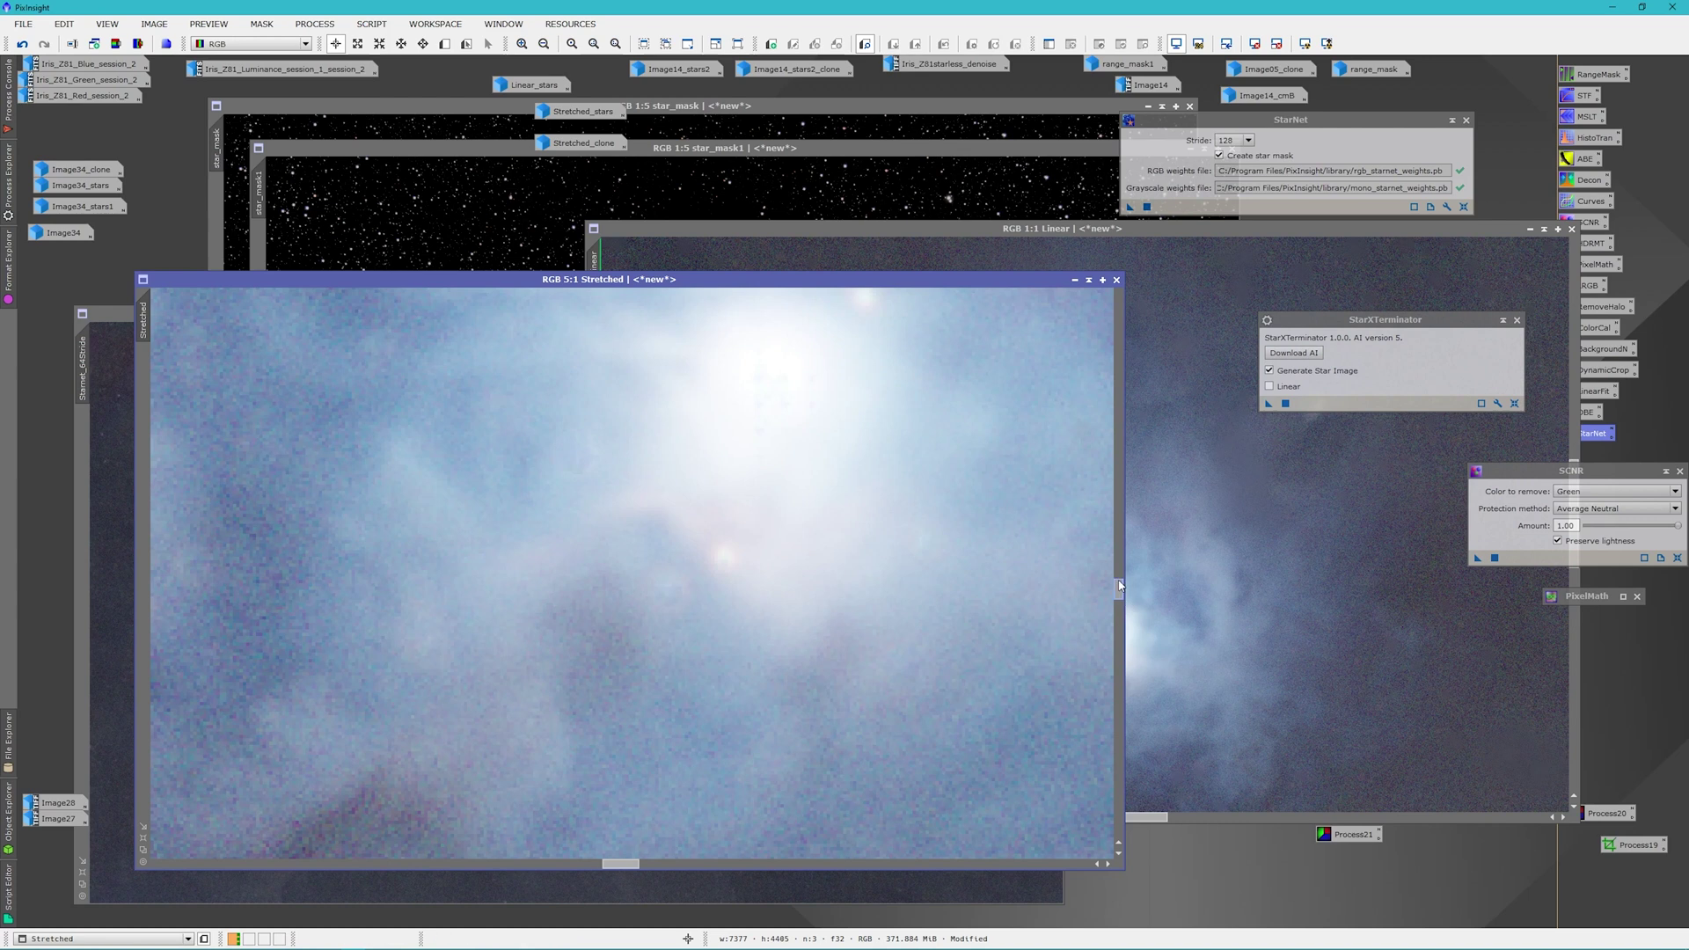
pyautogui.moveTo(1119, 587)
pyautogui.mouseDown()
pyautogui.moveTo(1118, 563)
pyautogui.moveTo(1127, 574)
pyautogui.mouseUp()
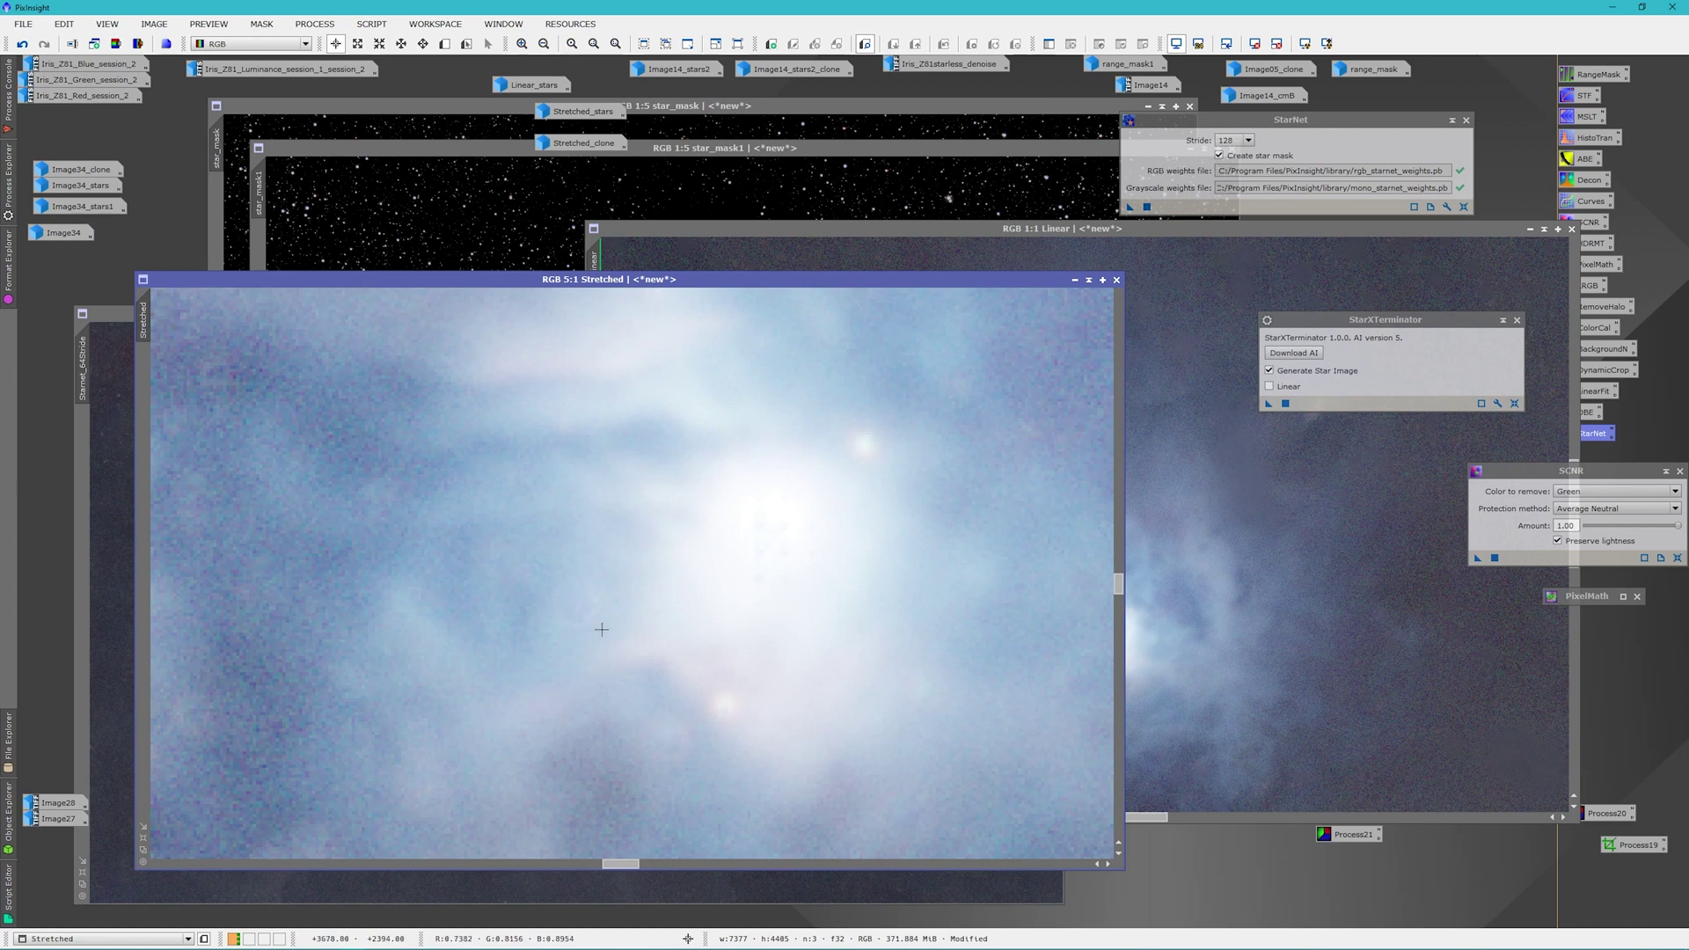
pyautogui.press('-')
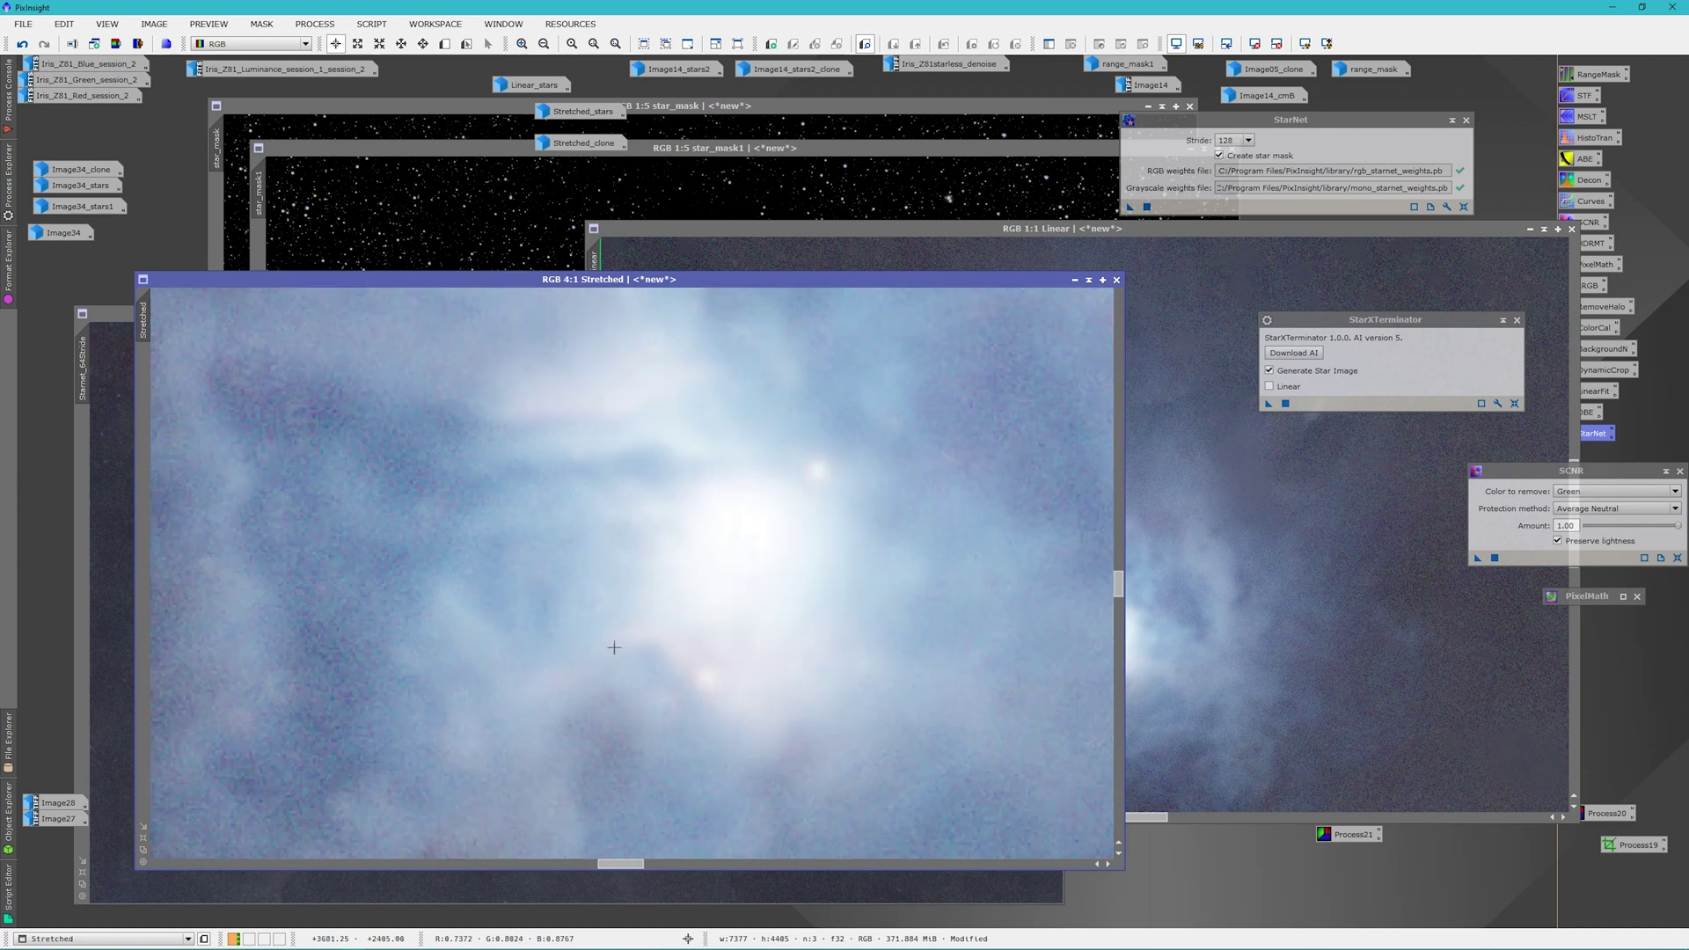
pyautogui.press('-')
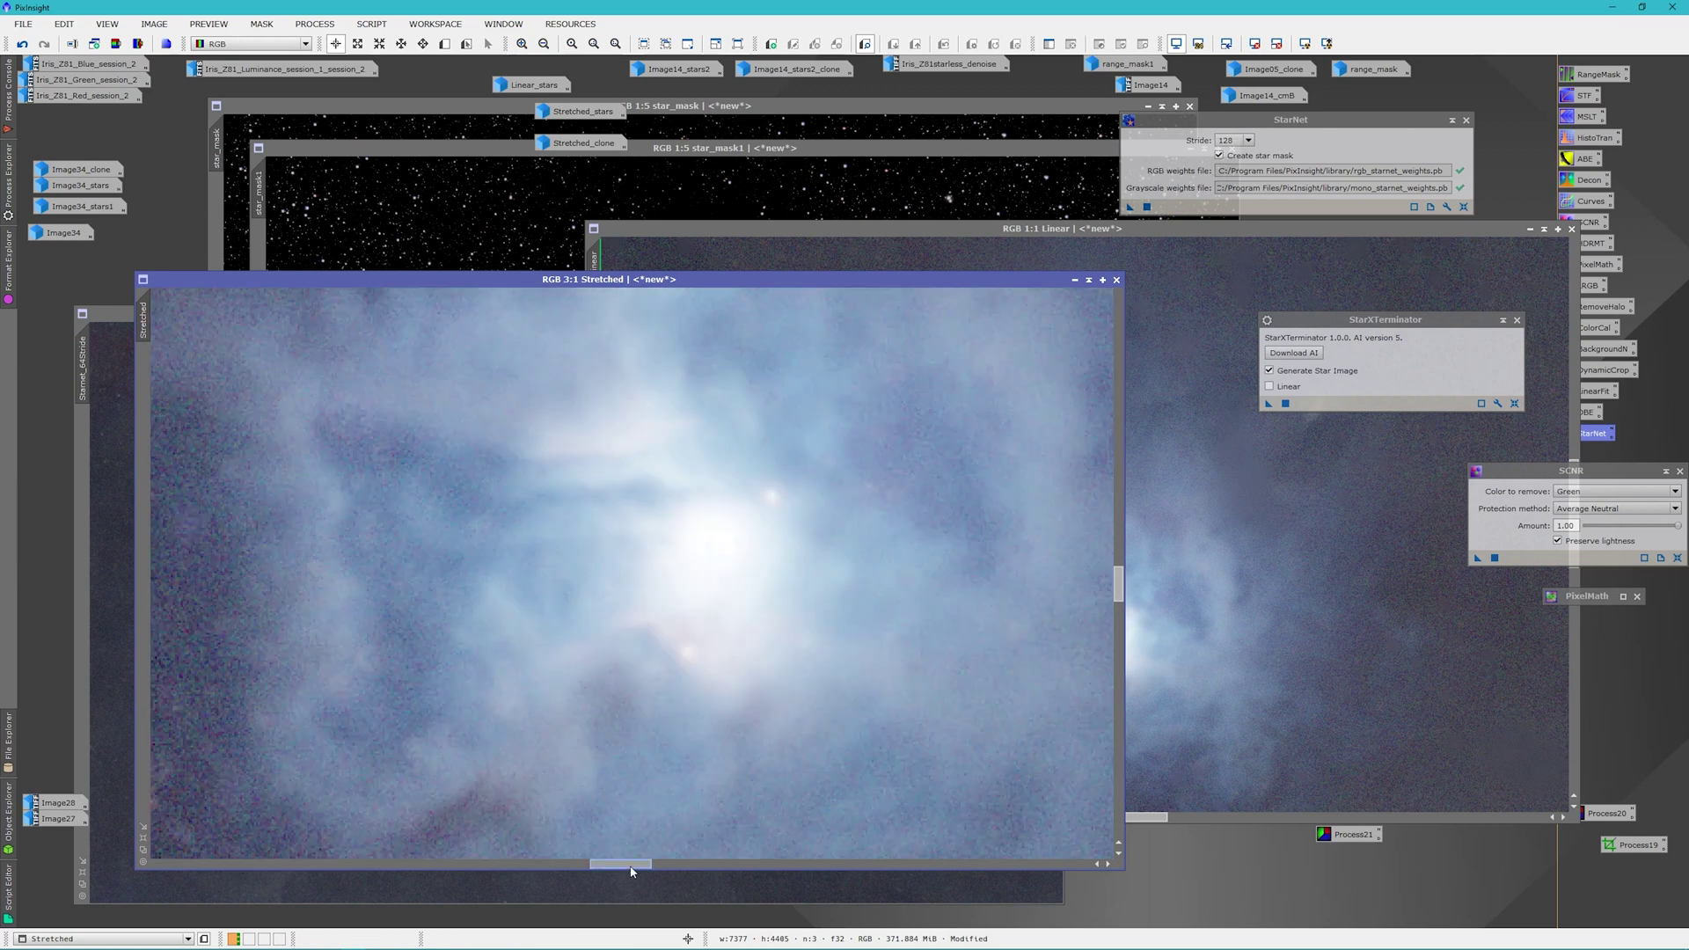
pyautogui.press('-')
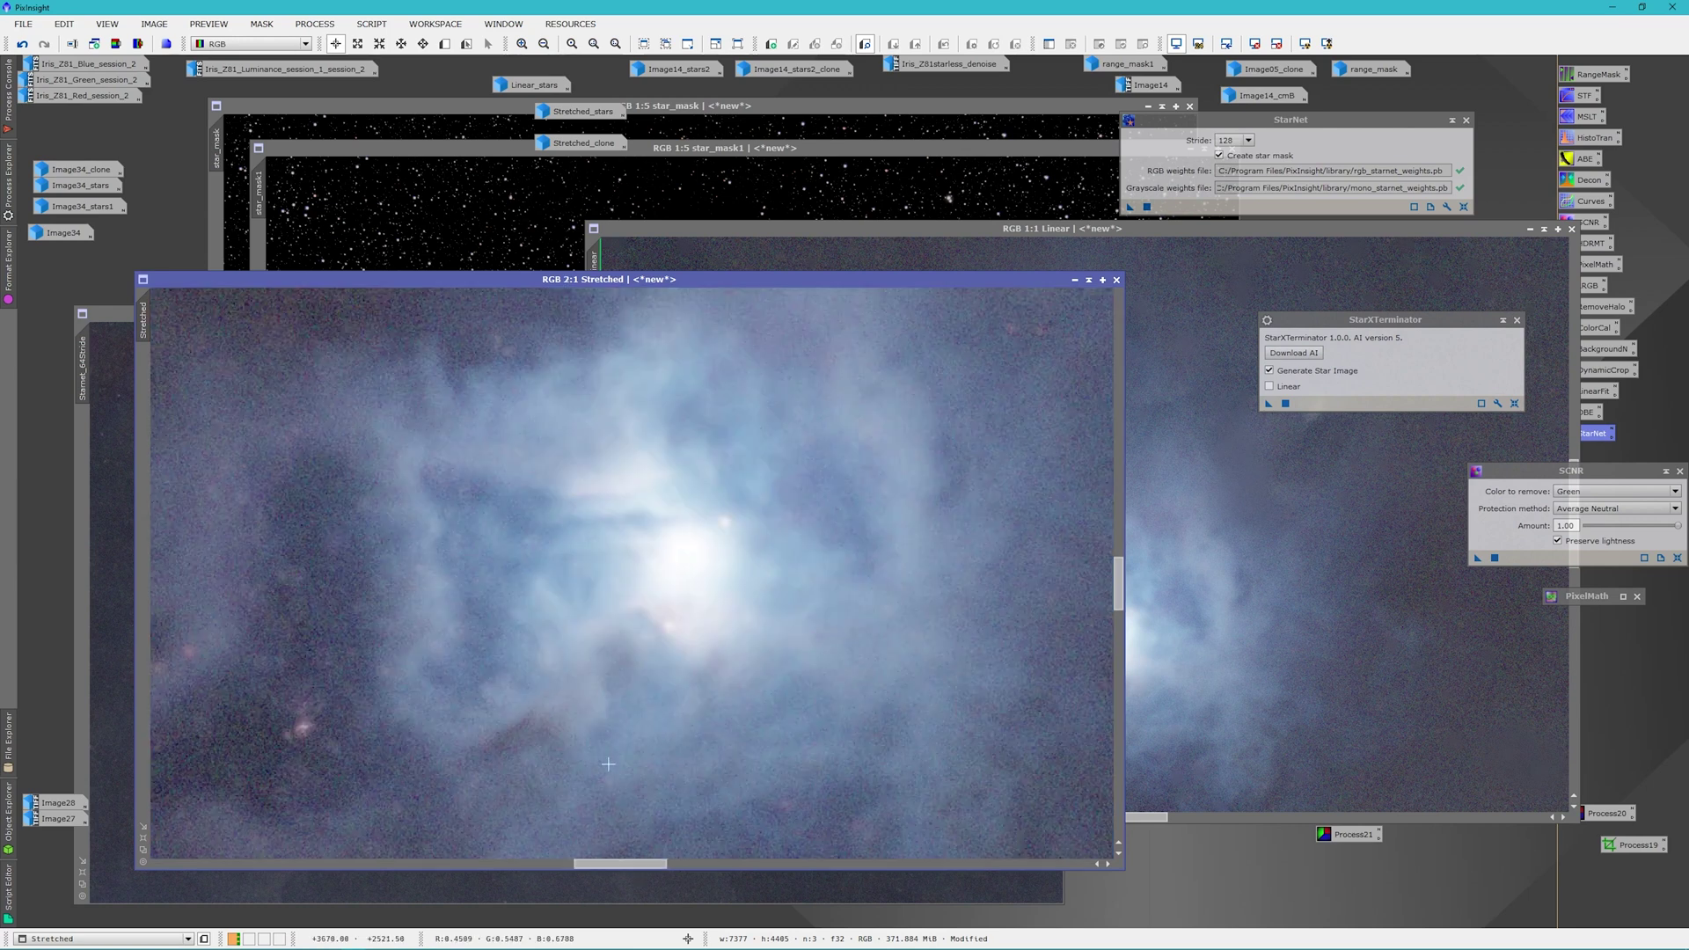
pyautogui.press('-')
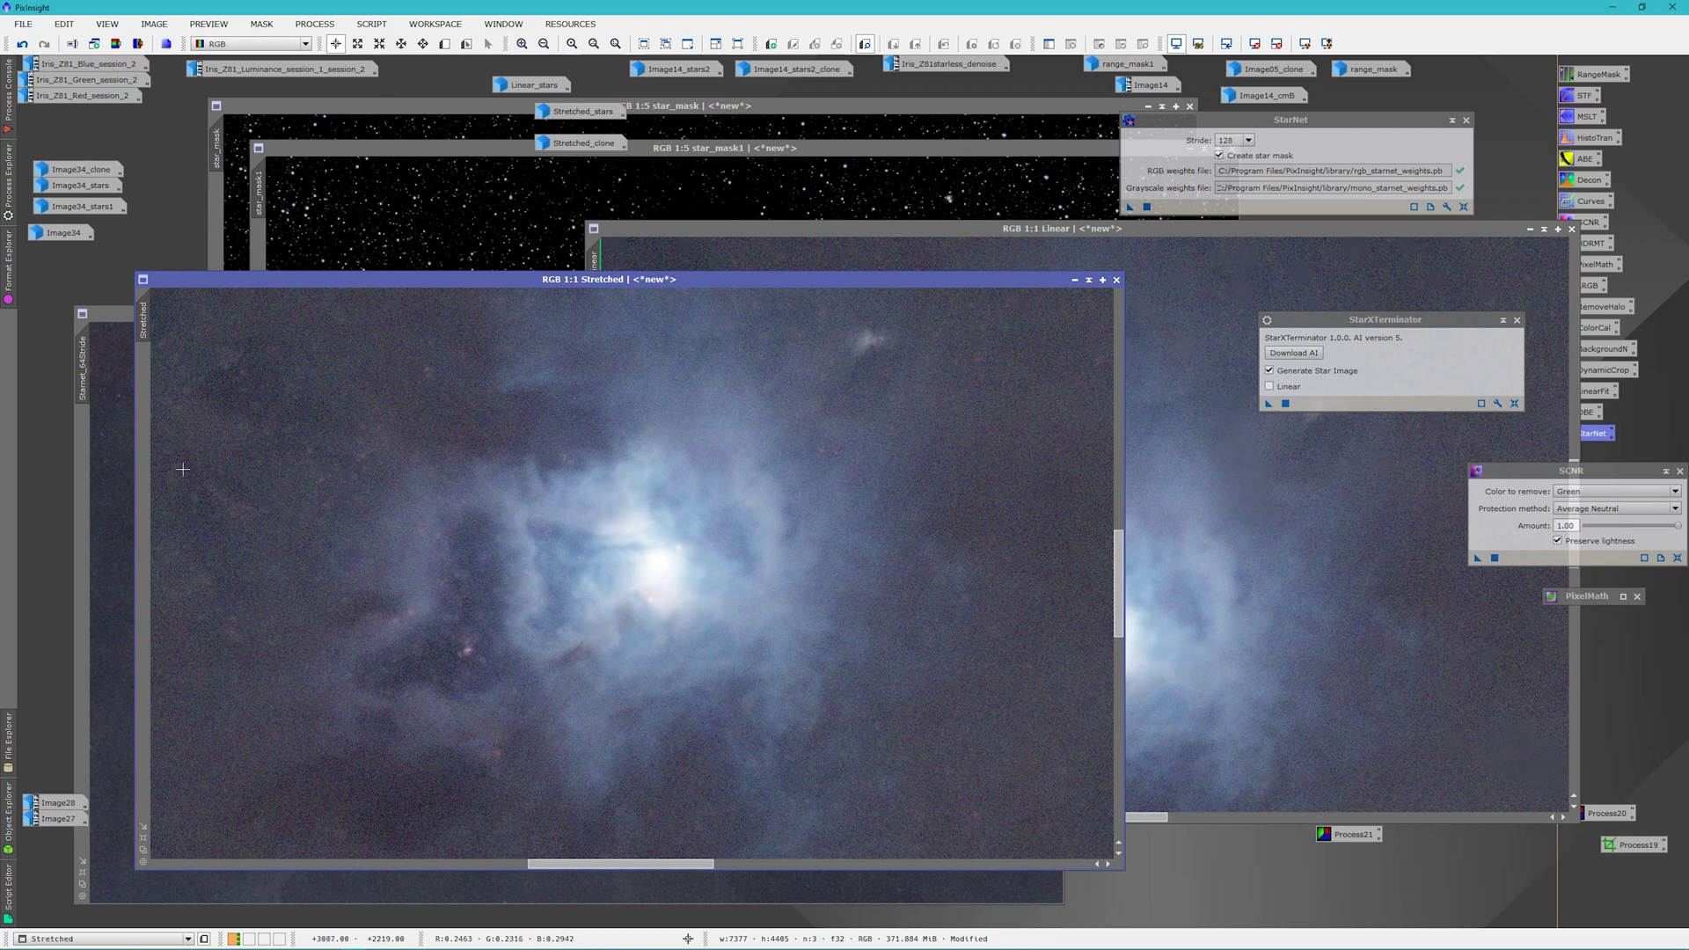
# Bring the Starnet_64Stride image forward and move it up to view the whole result
pyautogui.click(112, 313)
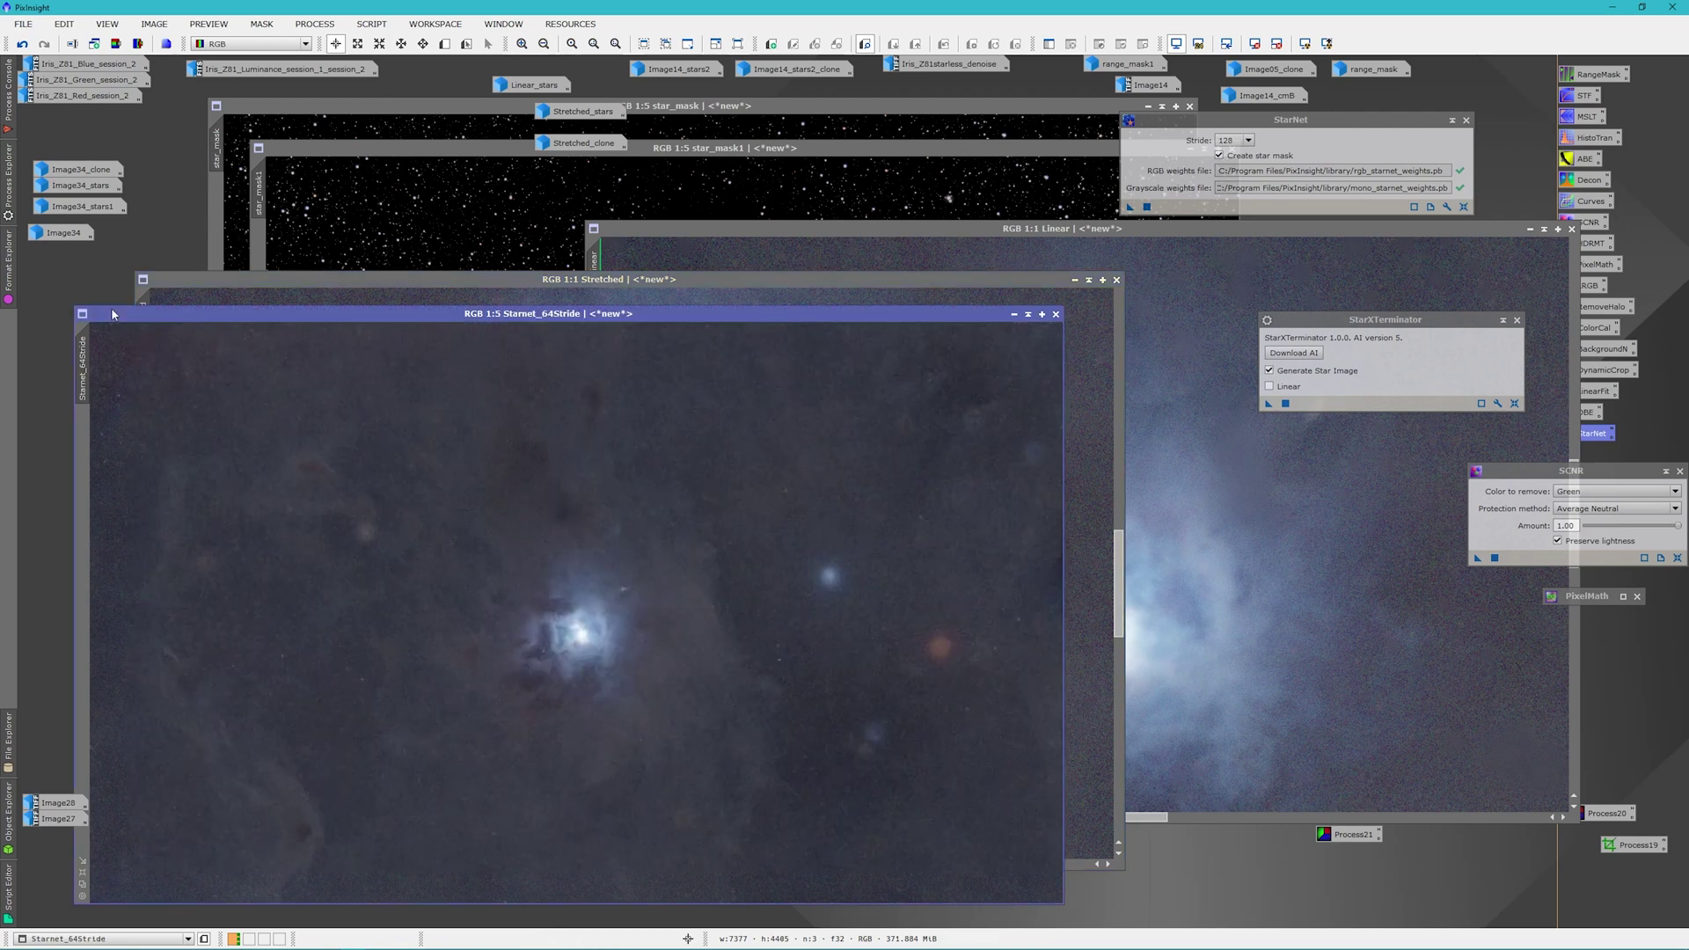
pyautogui.moveTo(338, 318); pyautogui.dragTo(388, 256)
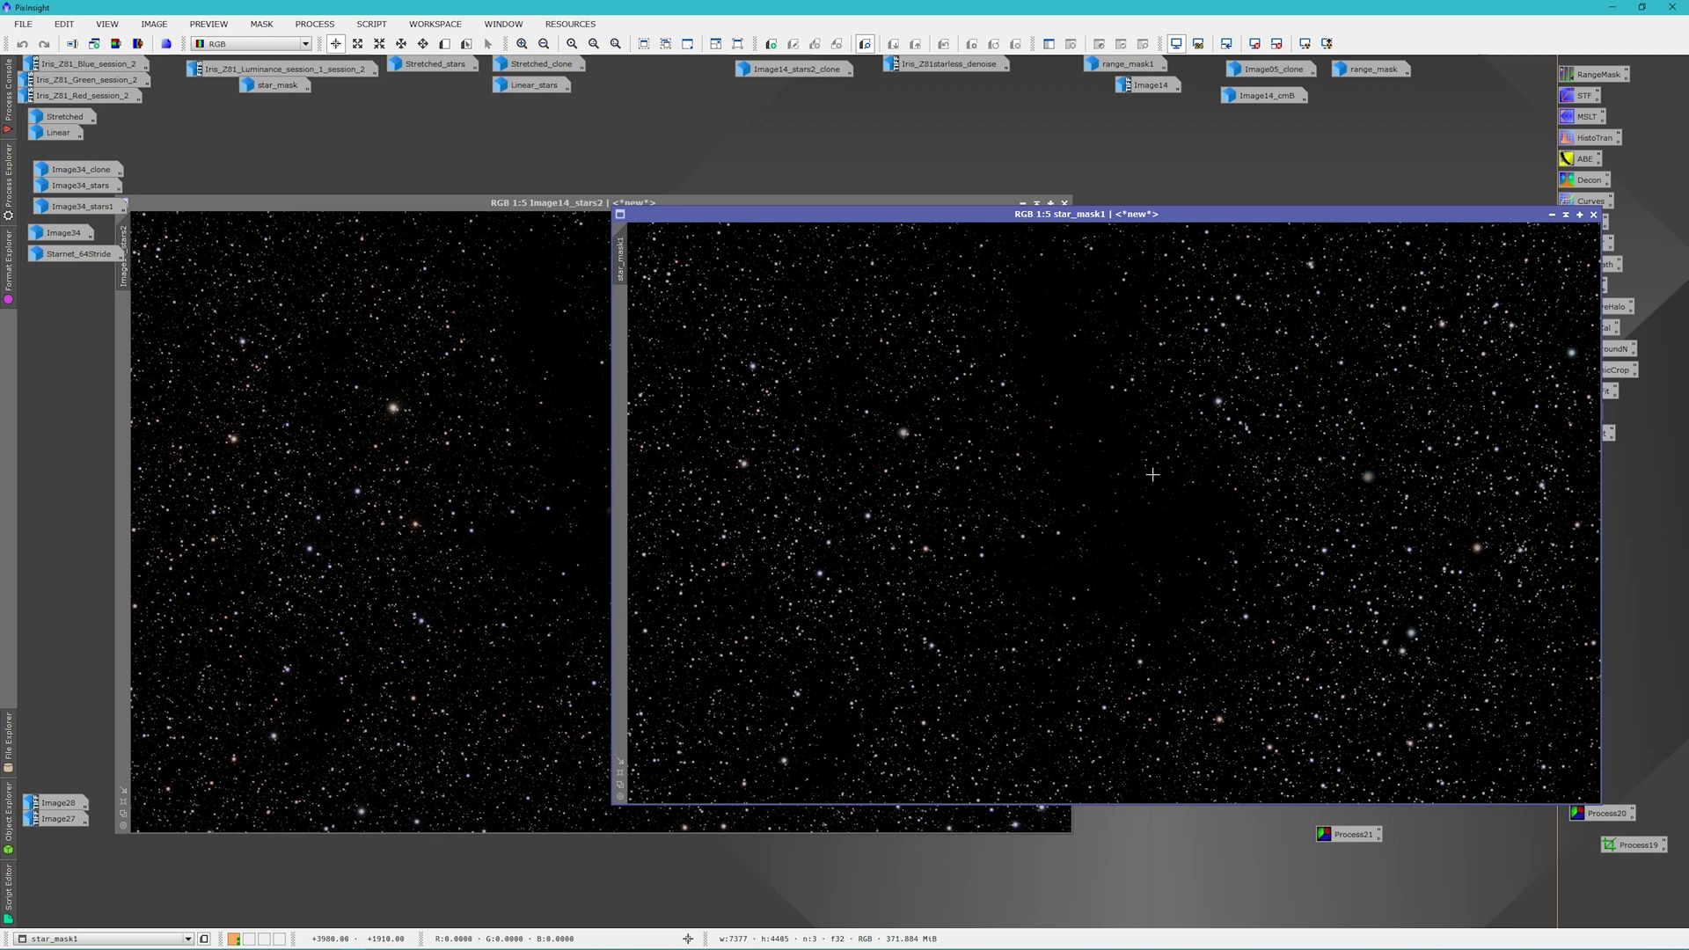
# Examine the star shapes and large bright stars in star_mask1 at several magnifications up to 2:1
pyautogui.scroll(-1, 1382, 498)
pyautogui.scroll(3, 1393, 512)
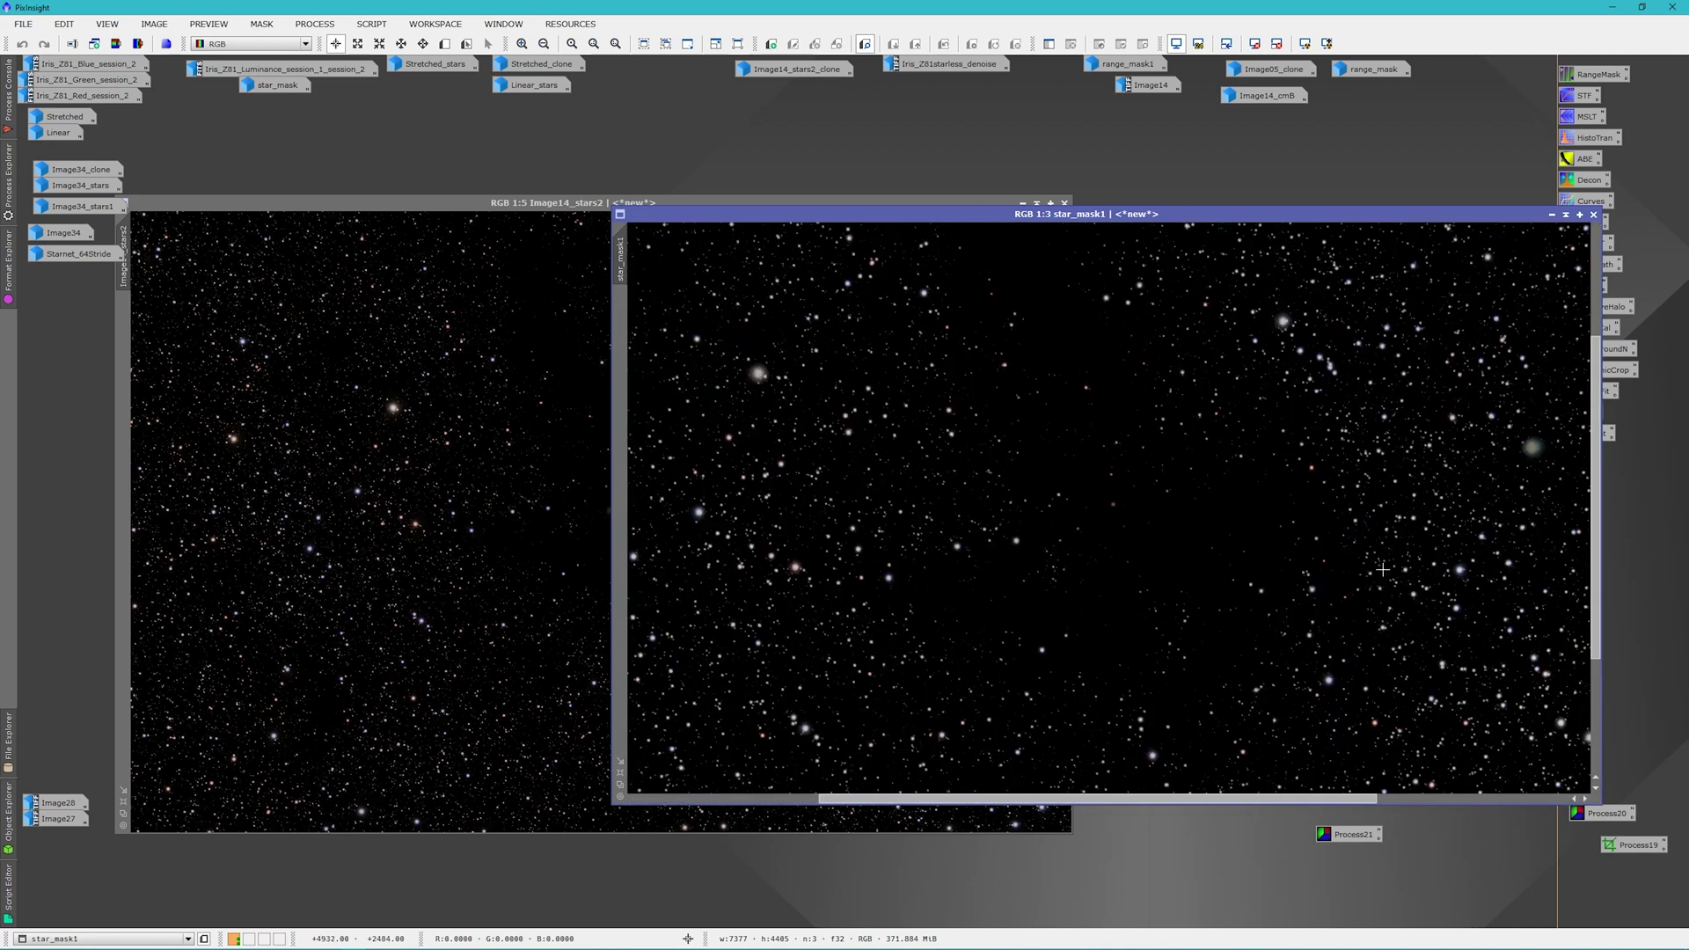
pyautogui.moveTo(1135, 798); pyautogui.dragTo(1347, 796)
pyautogui.scroll(1, 1320, 452)
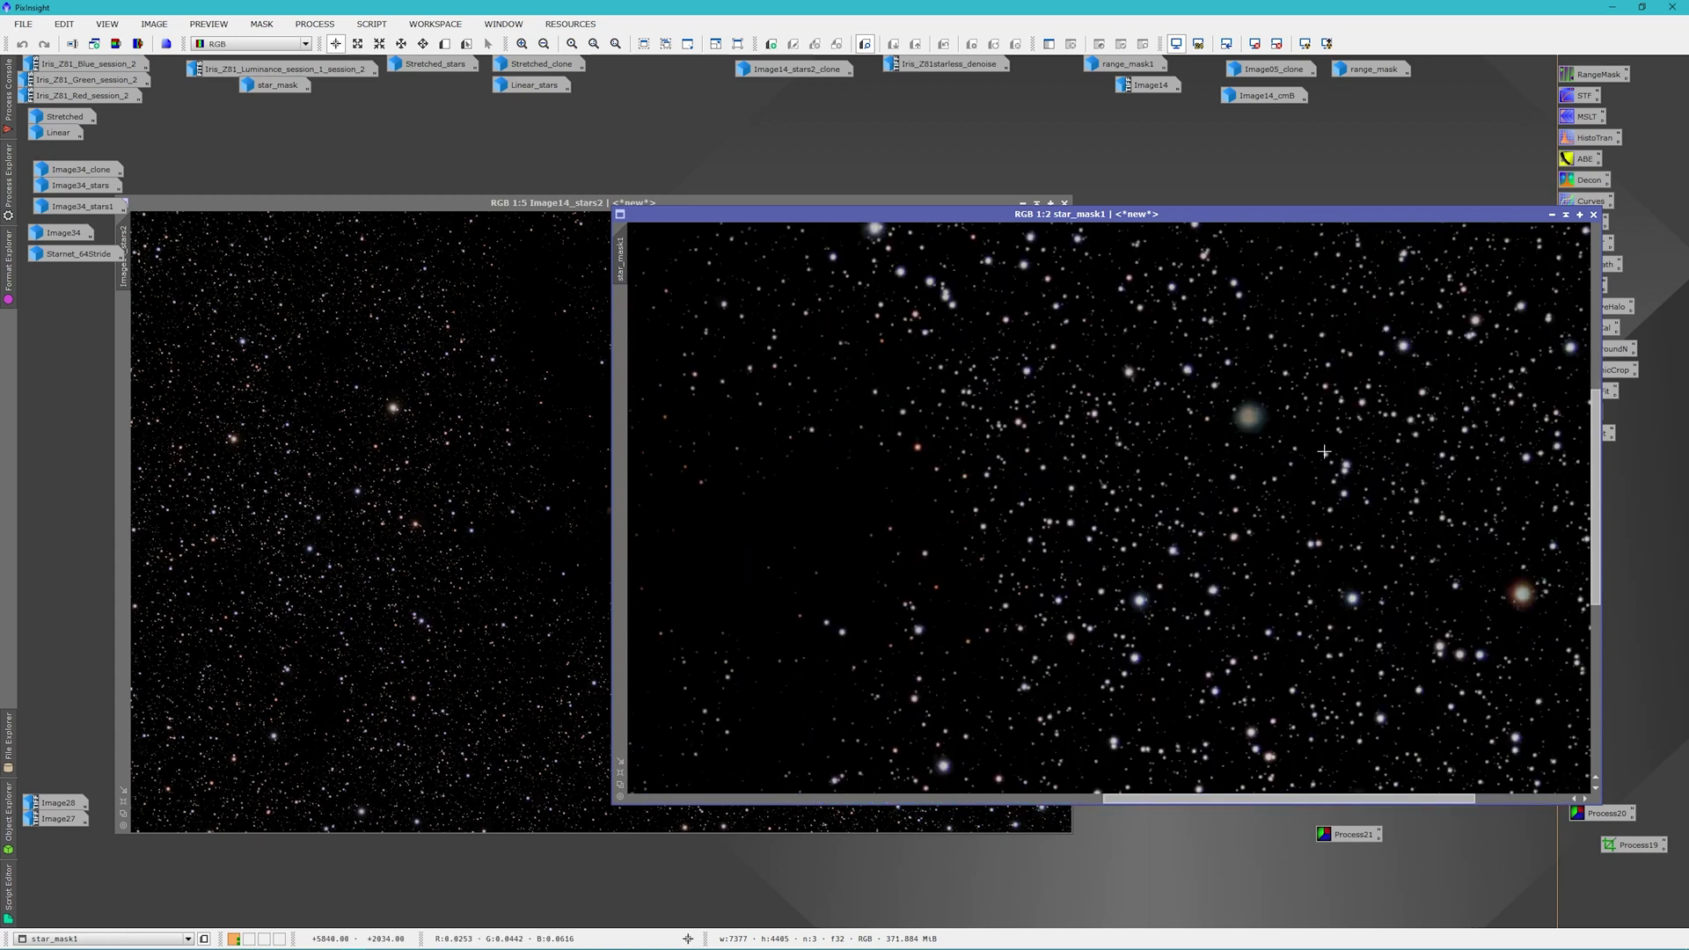
pyautogui.moveTo(1315, 798); pyautogui.dragTo(1388, 790)
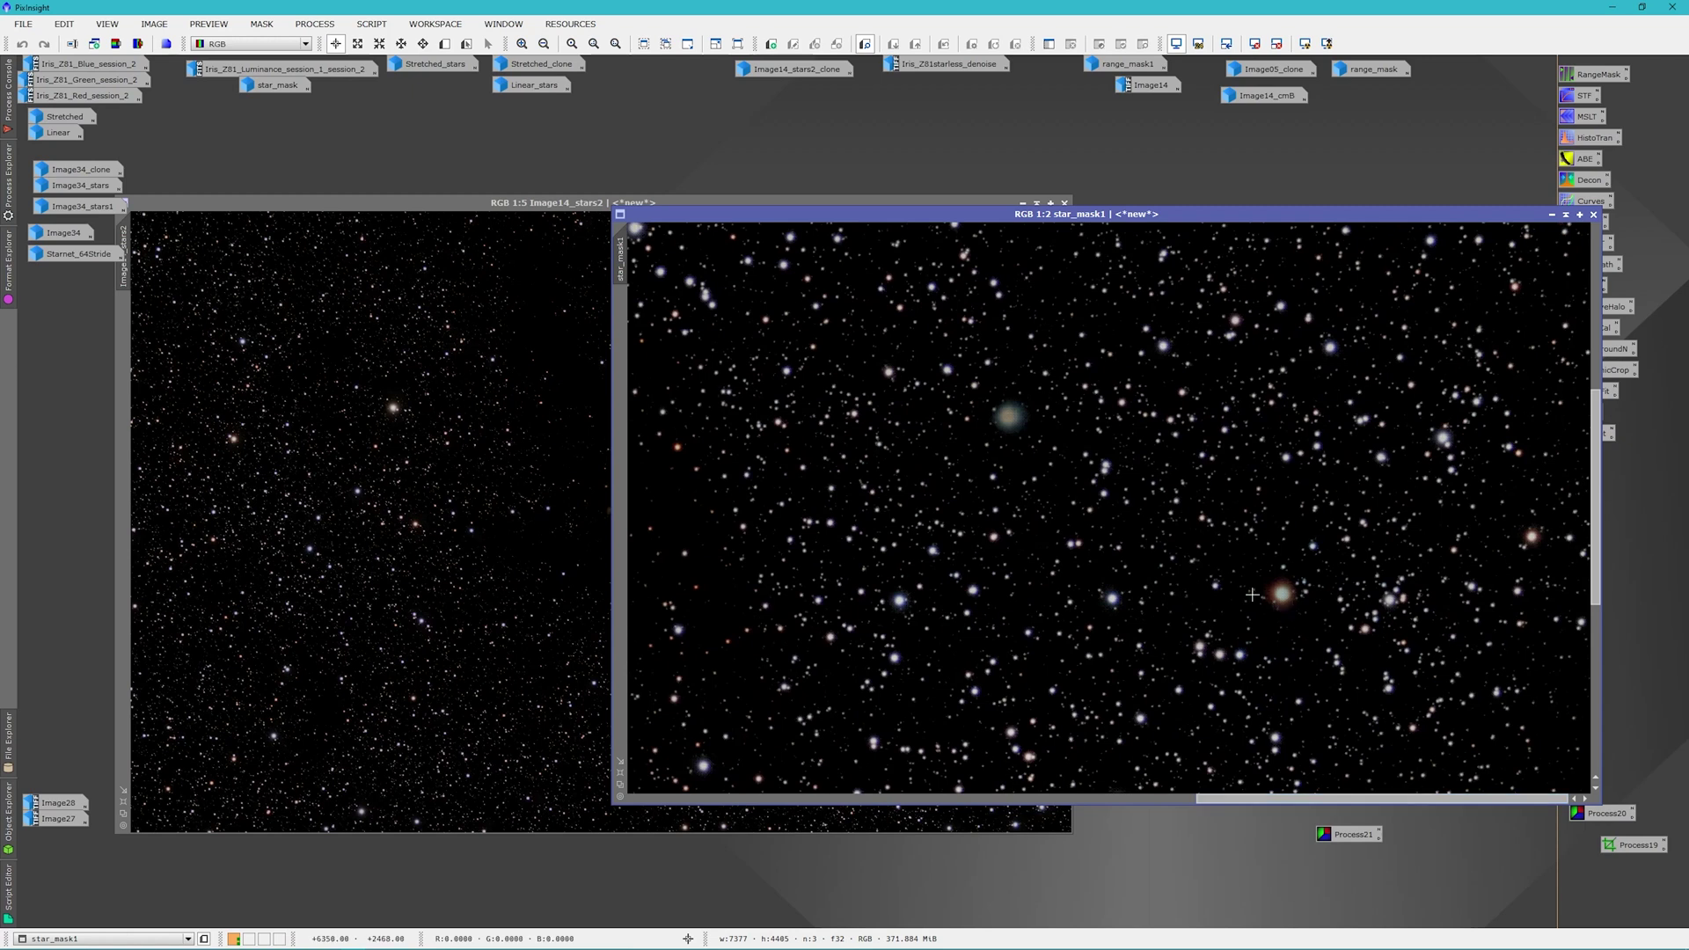
pyautogui.scroll(1, 1030, 430)
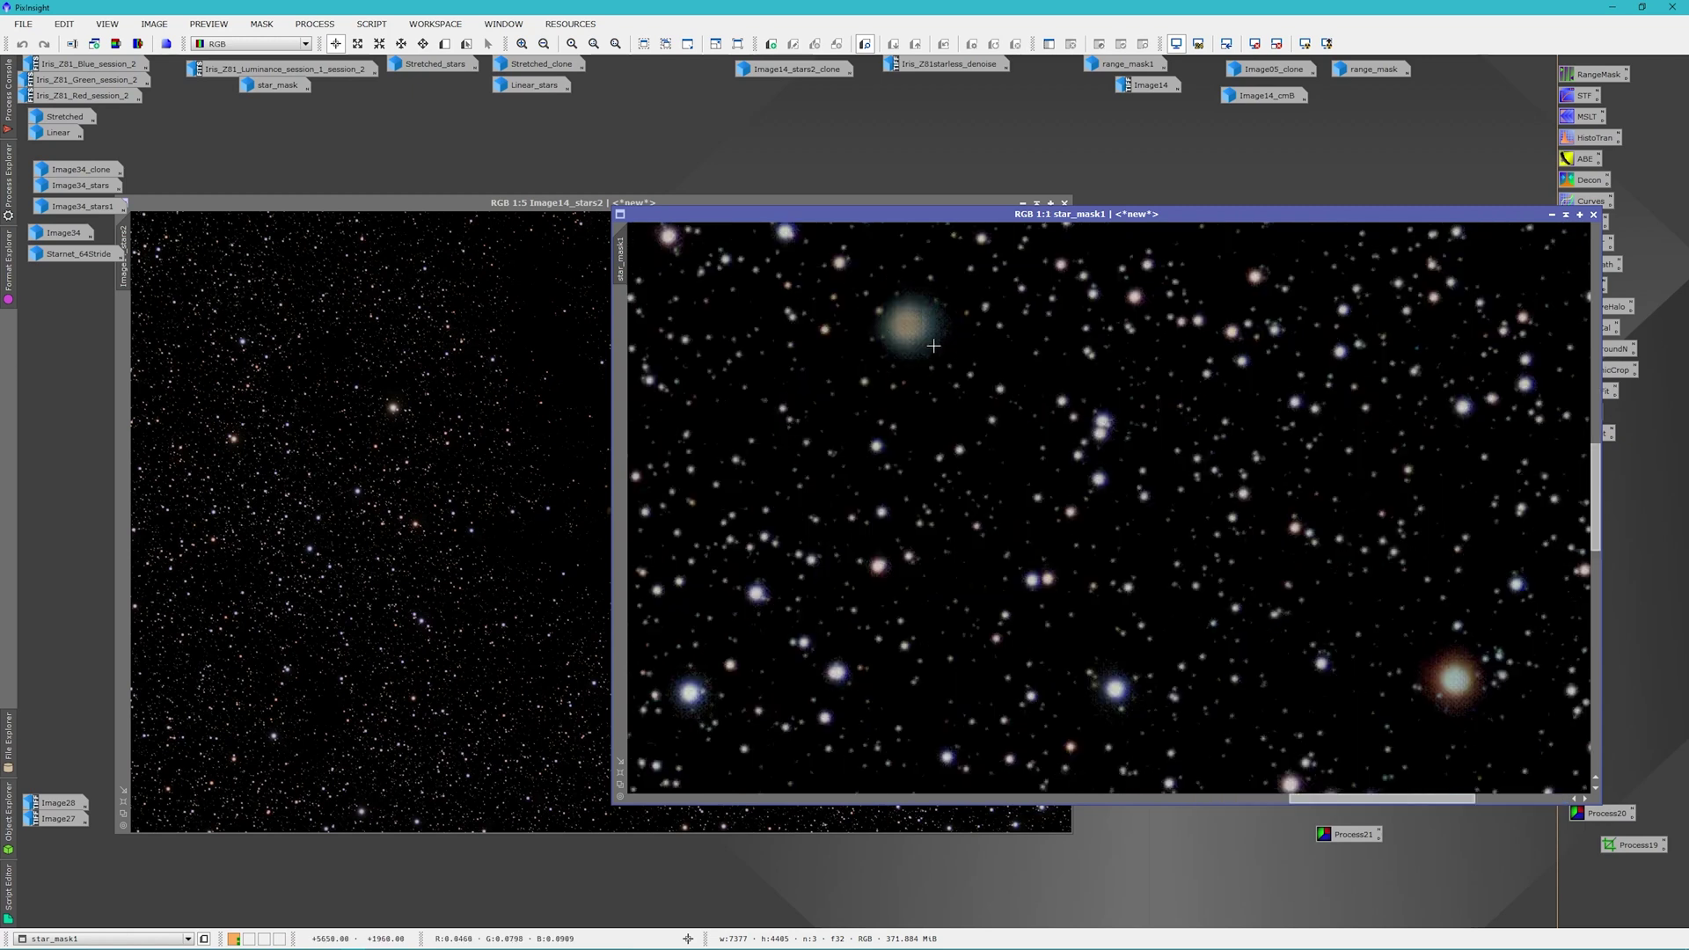
pyautogui.scroll(1, 931, 346)
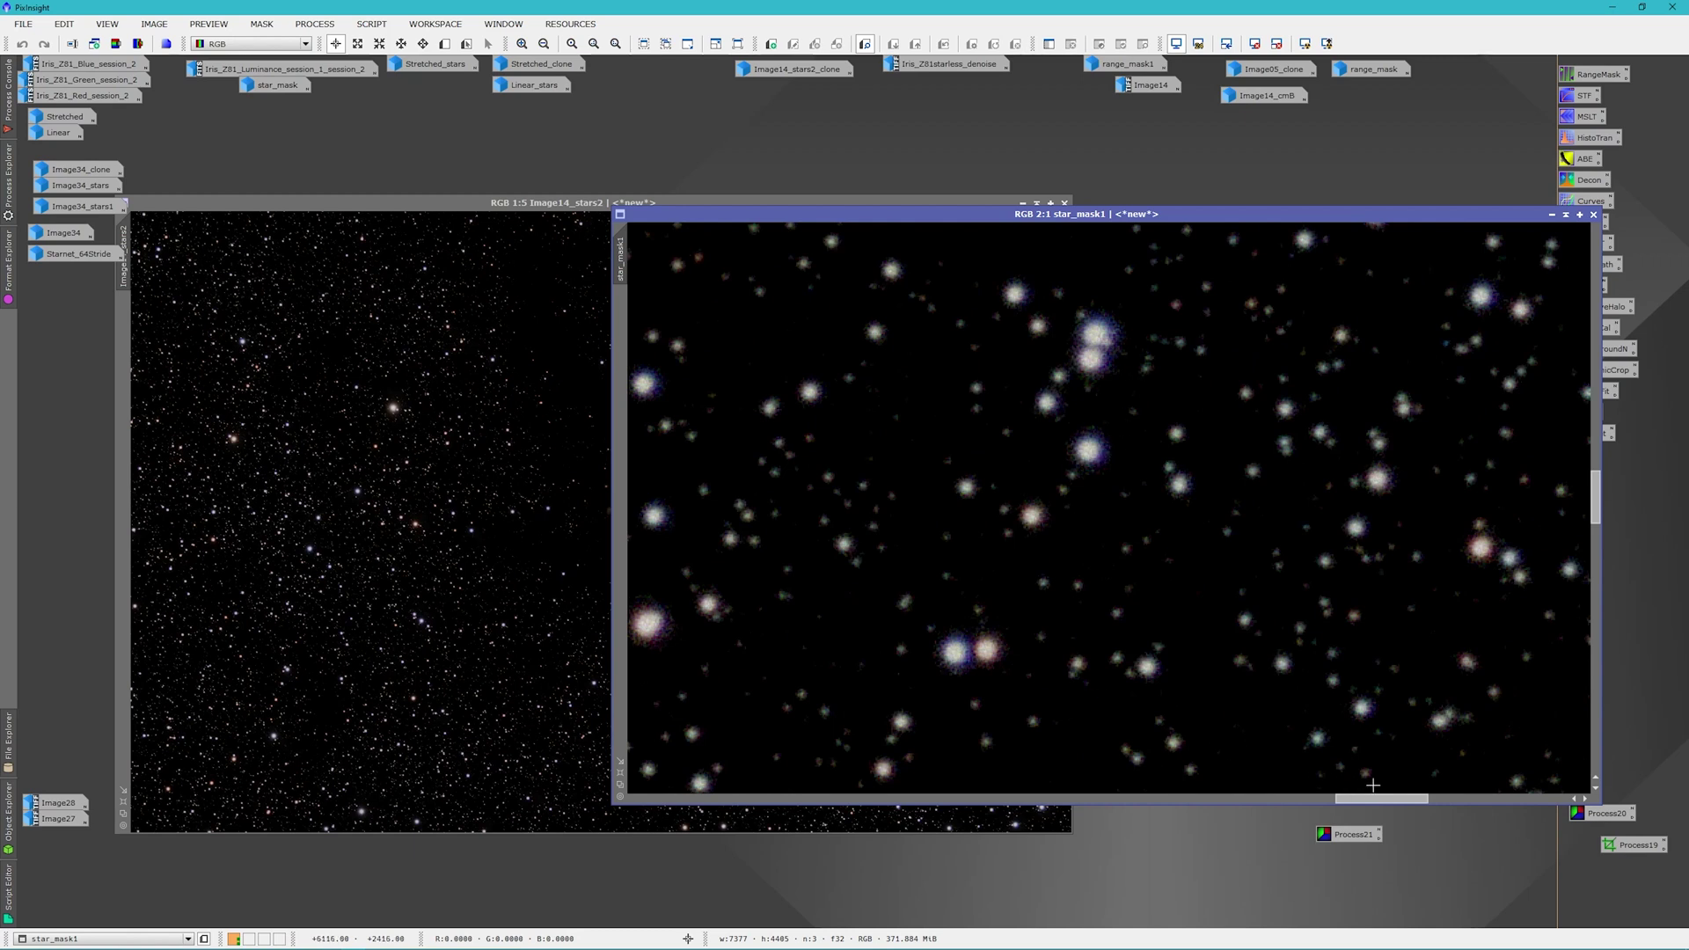
# Inspect further star fields in star_mask1 at up to 3:1 magnification and return to 1:1
pyautogui.hscroll(-1, 1368, 802)
pyautogui.moveTo(1368, 802)
pyautogui.mouseDown()
pyautogui.moveTo(1407, 802)
pyautogui.moveTo(1338, 802)
pyautogui.mouseUp()
pyautogui.scroll(1, 1342, 674)
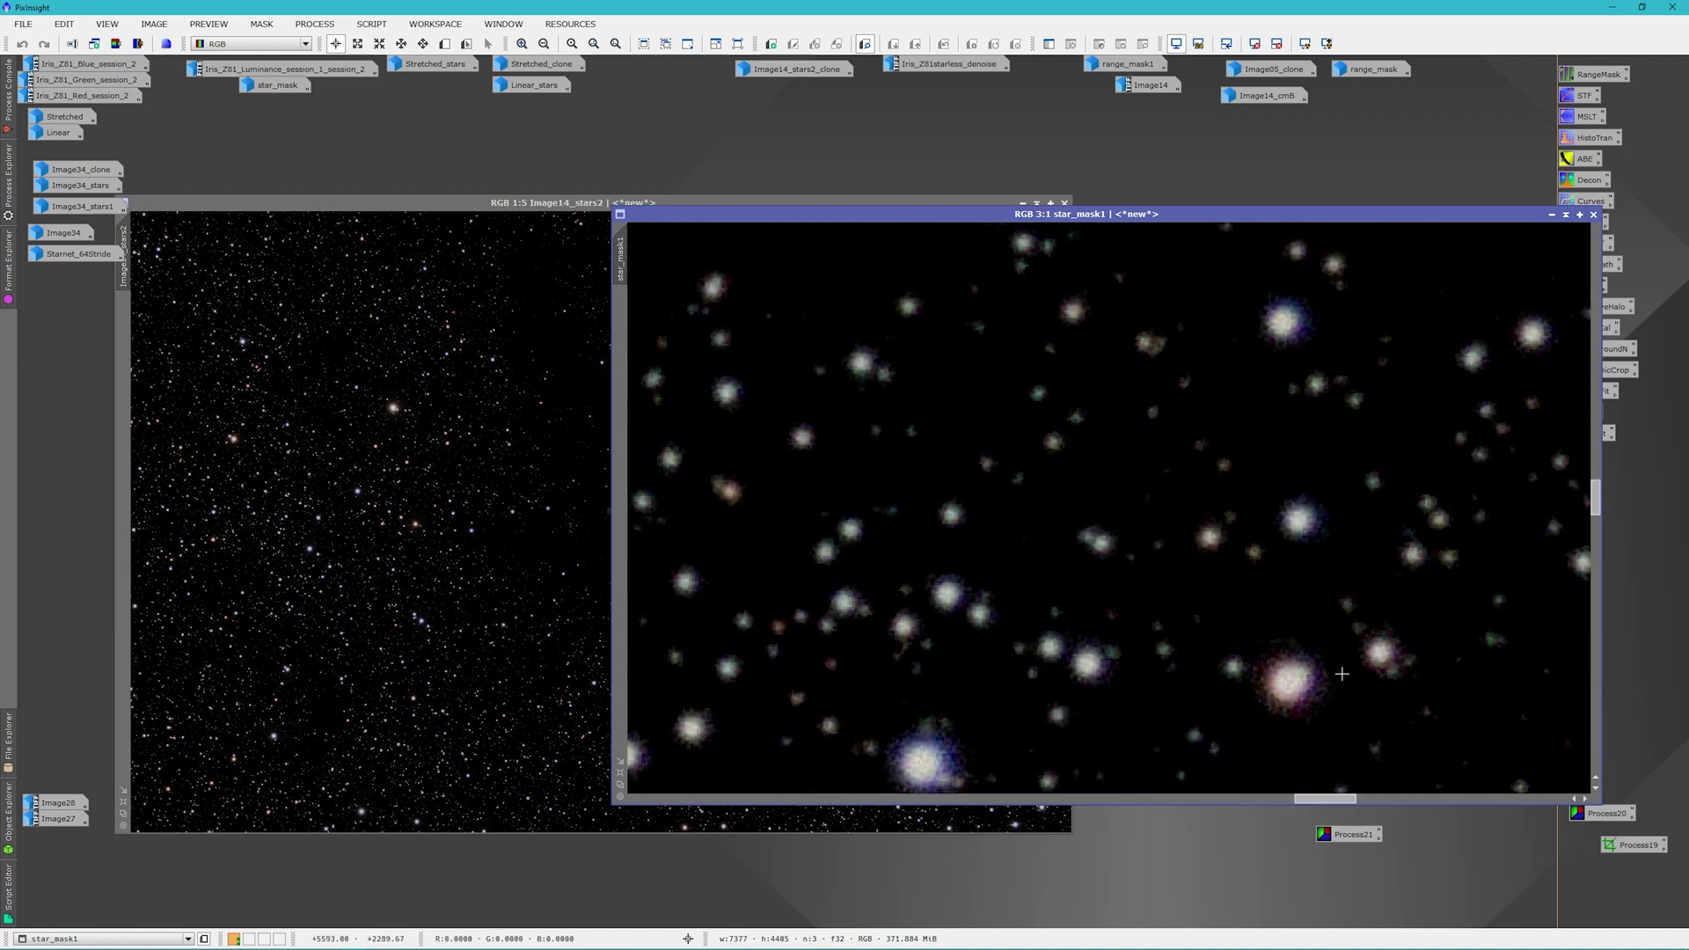
pyautogui.scroll(-2, 1341, 674)
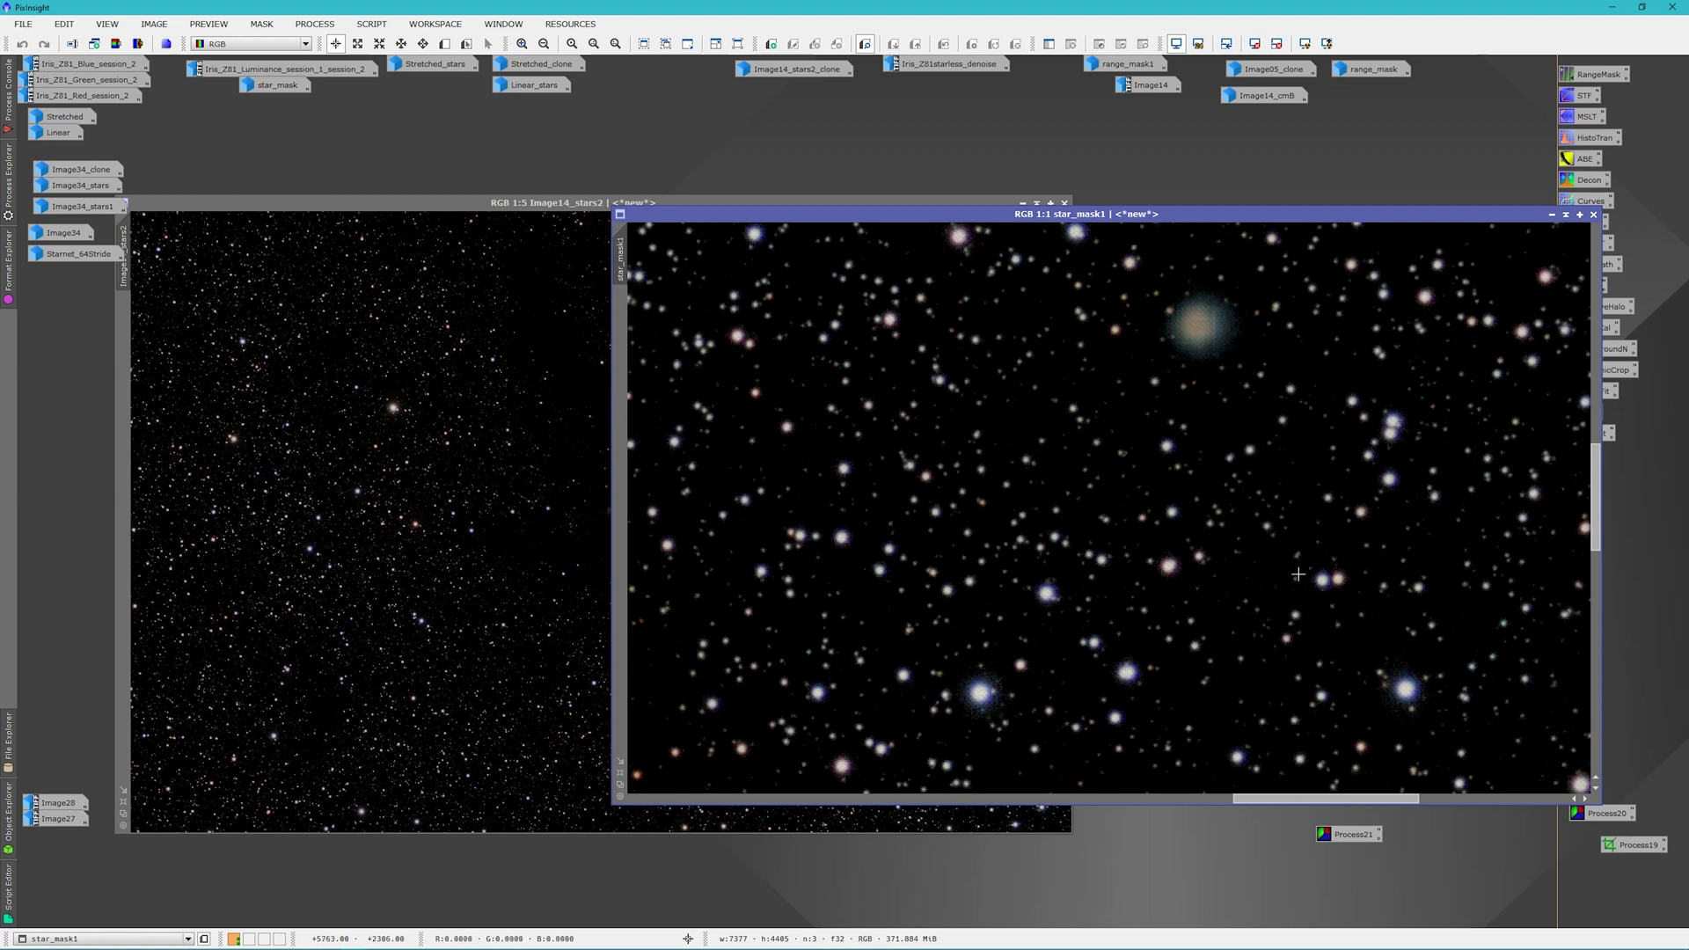
# Bring Image14_stars2 forward and examine its star shapes, colours and bright star halos at magnifications from 1:2 up to 2:1
pyautogui.click(497, 211)
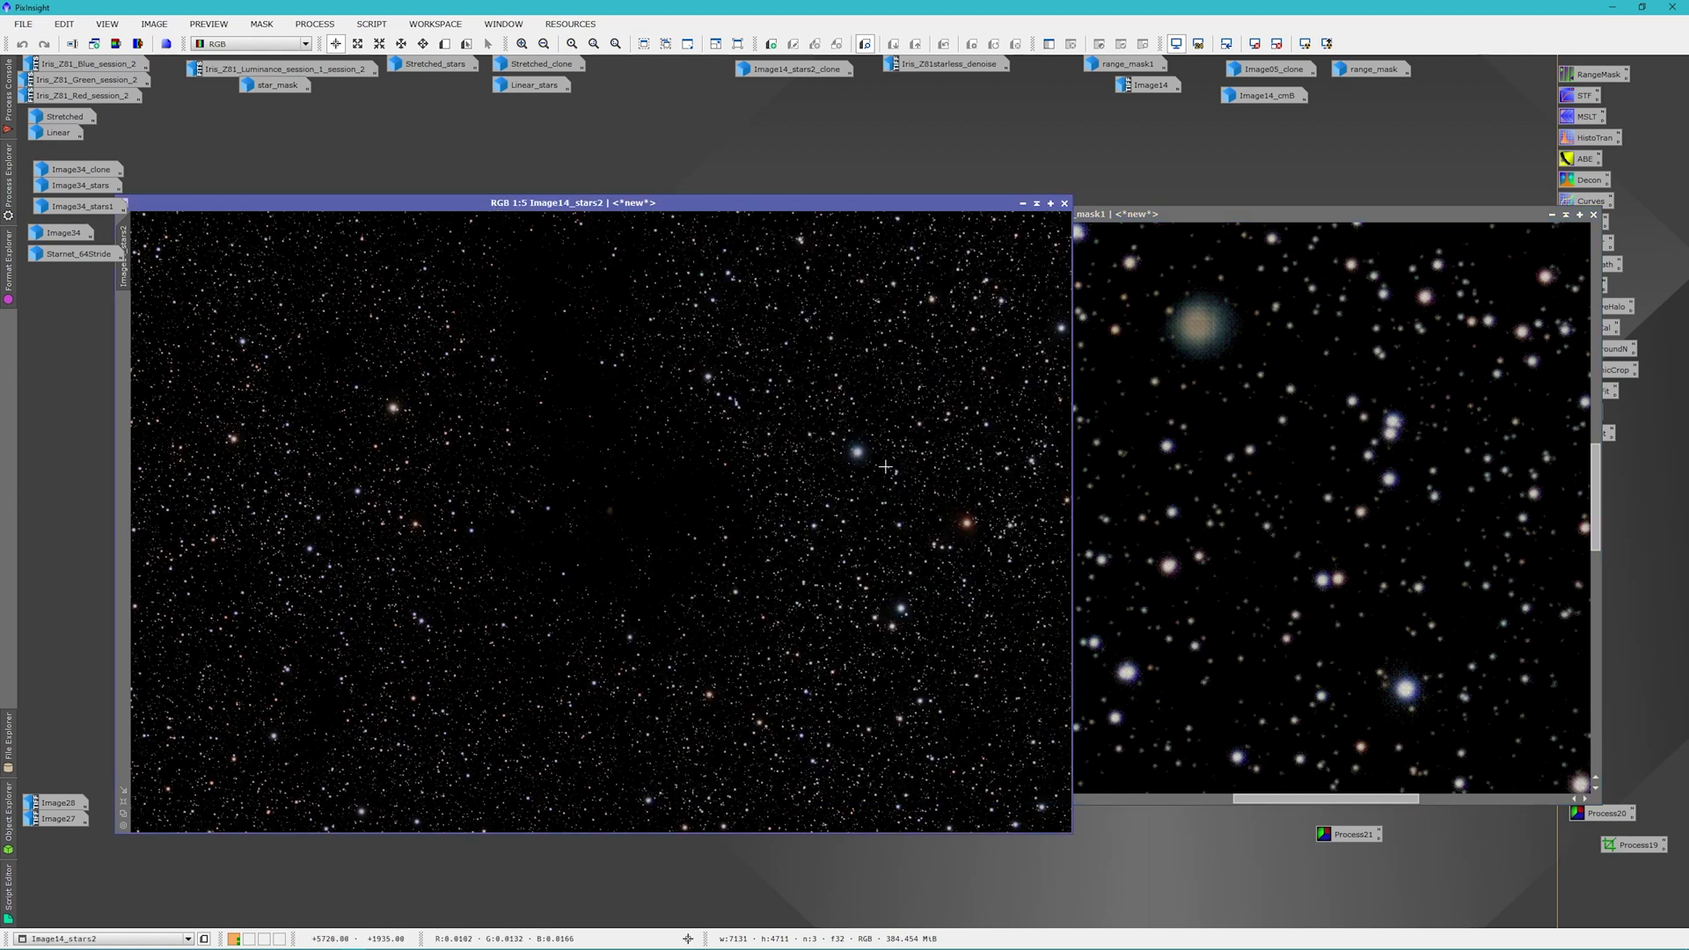
pyautogui.scroll(1, 884, 469)
pyautogui.scroll(1, 884, 469)
pyautogui.scroll(1, 884, 469)
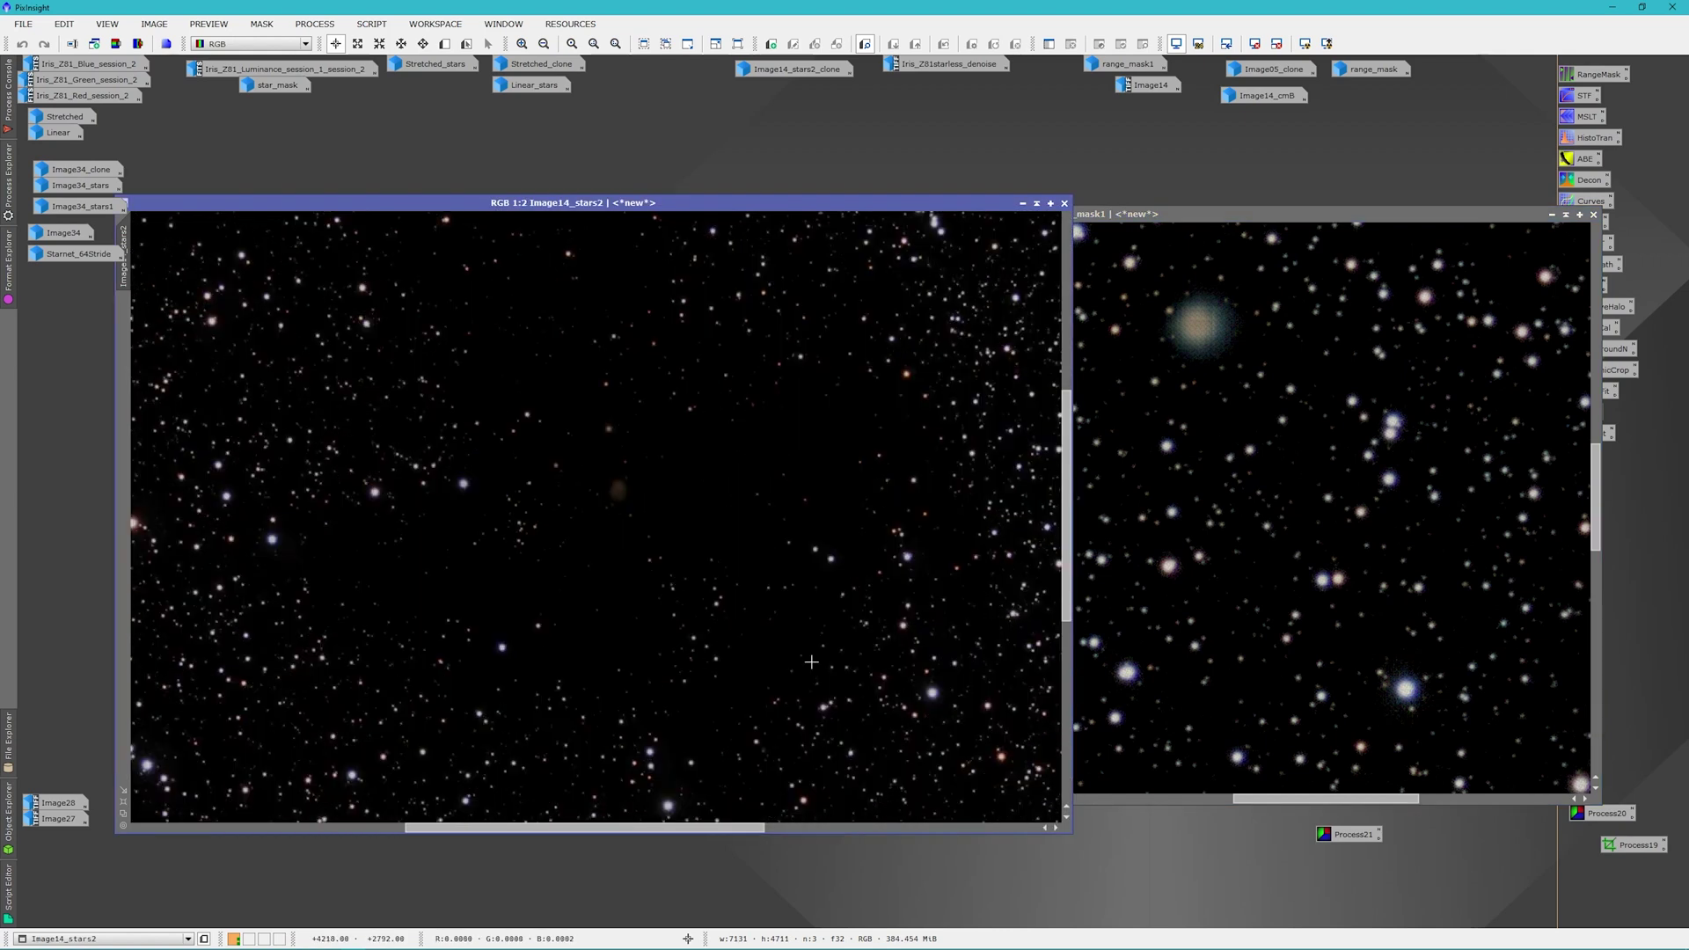
pyautogui.moveTo(734, 835); pyautogui.dragTo(868, 827)
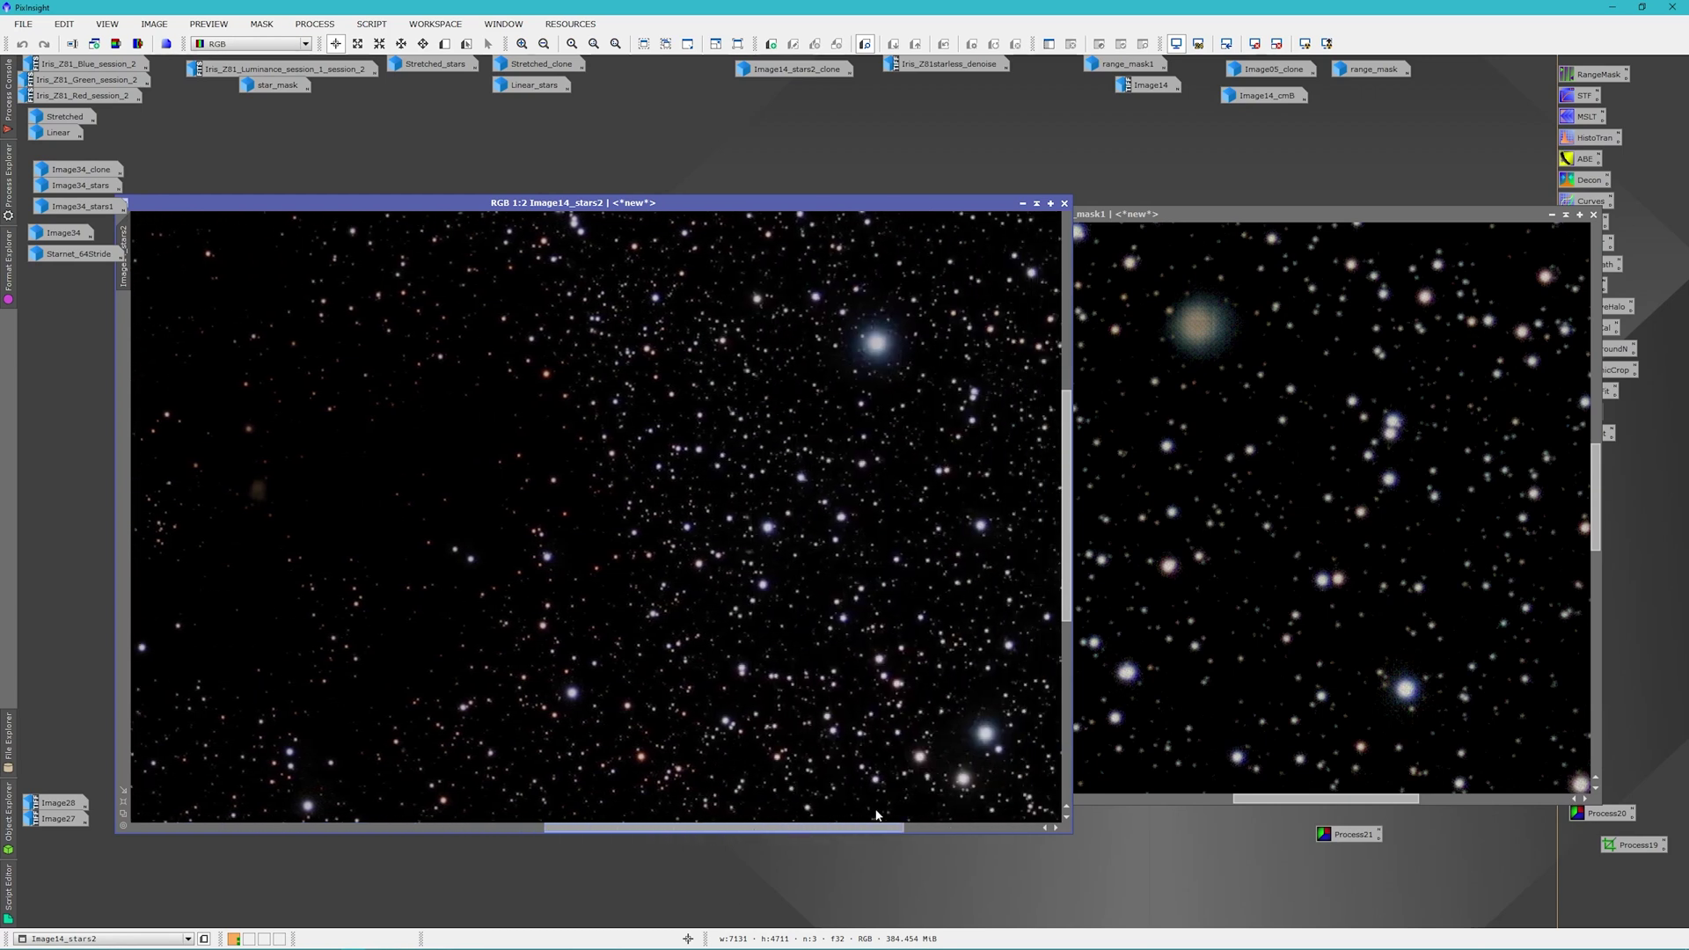
pyautogui.scroll(1, 769, 393)
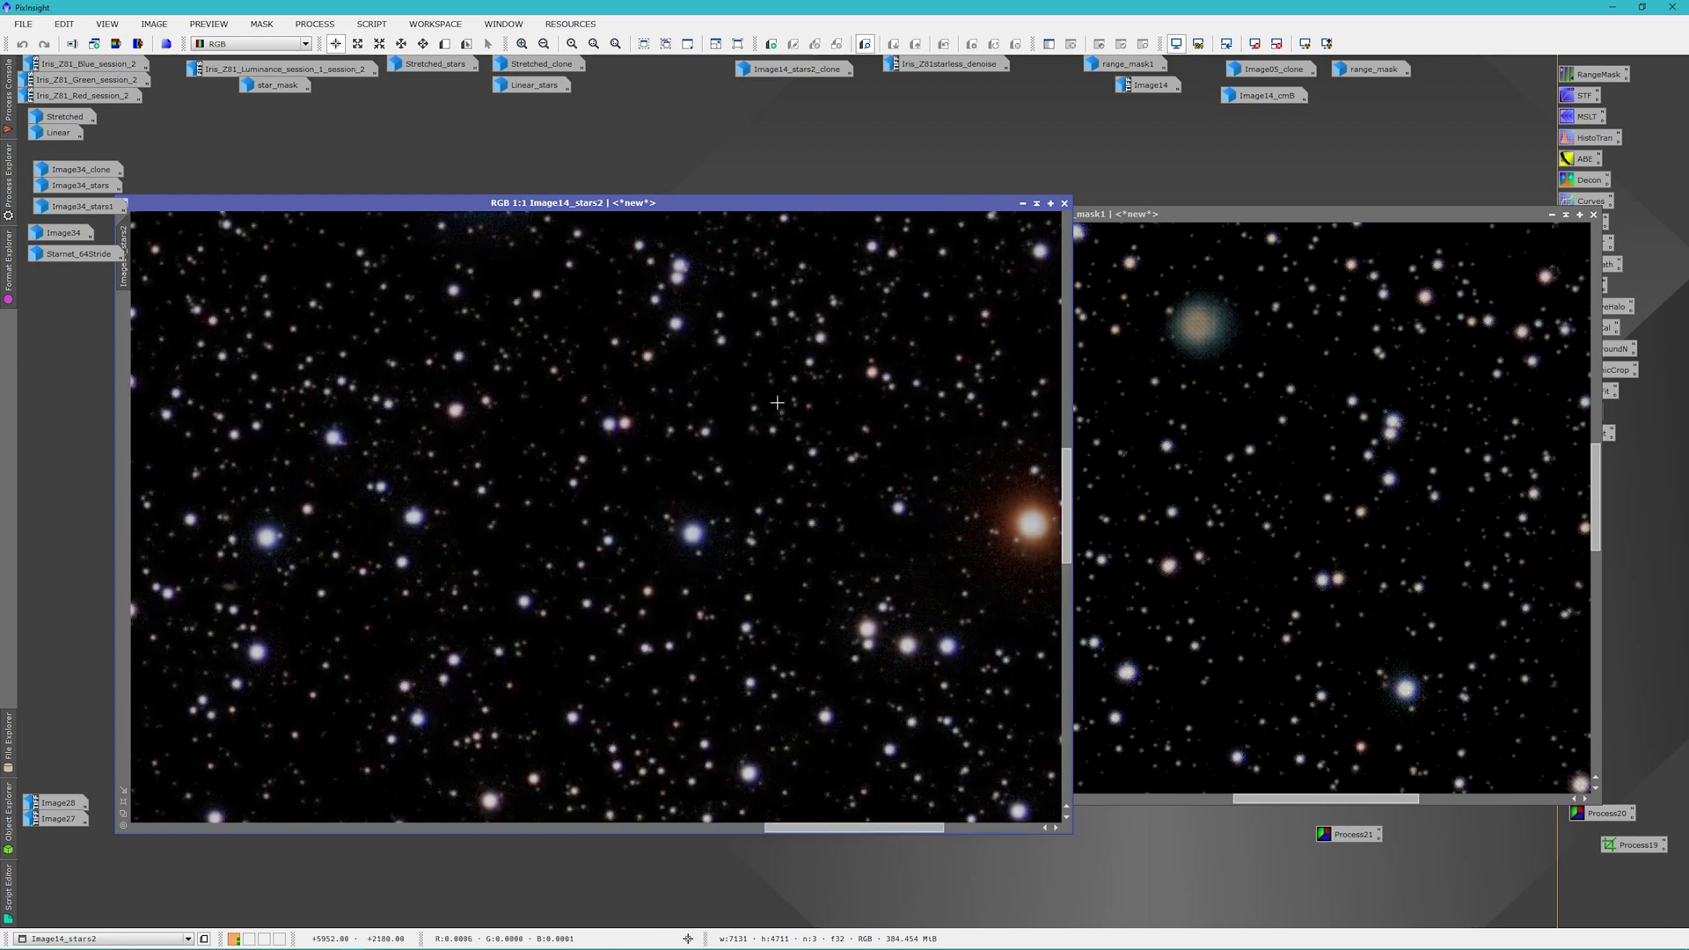
pyautogui.click(1067, 651)
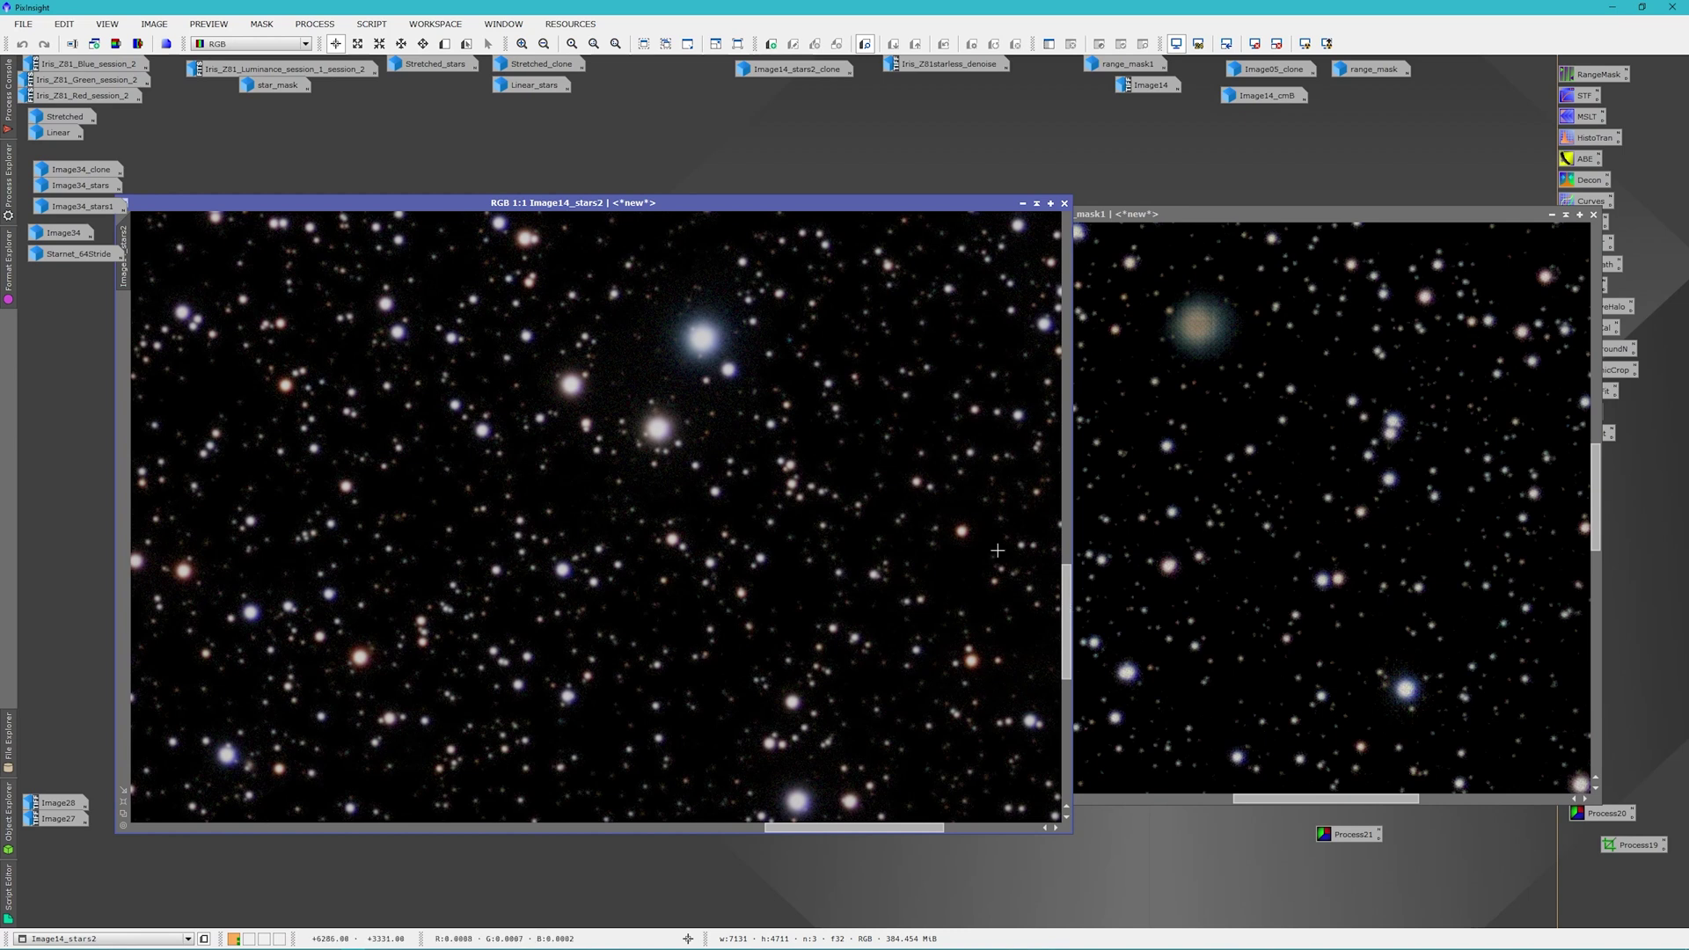
pyautogui.scroll(1, 697, 351)
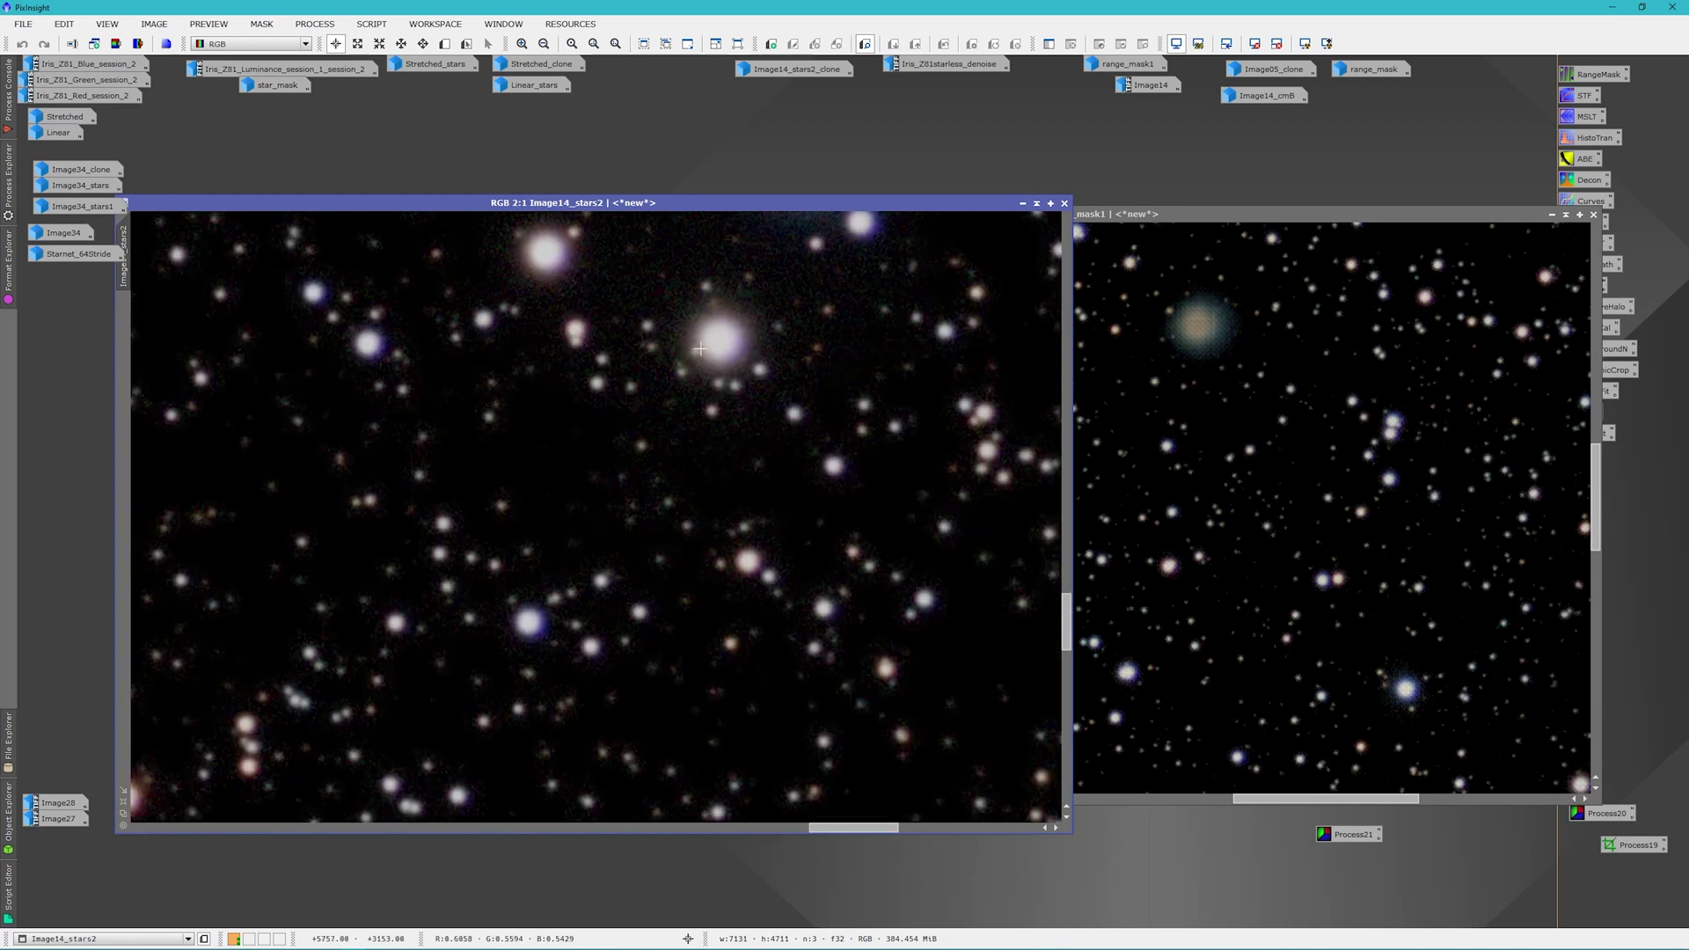
pyautogui.moveTo(1066, 620); pyautogui.dragTo(1073, 584)
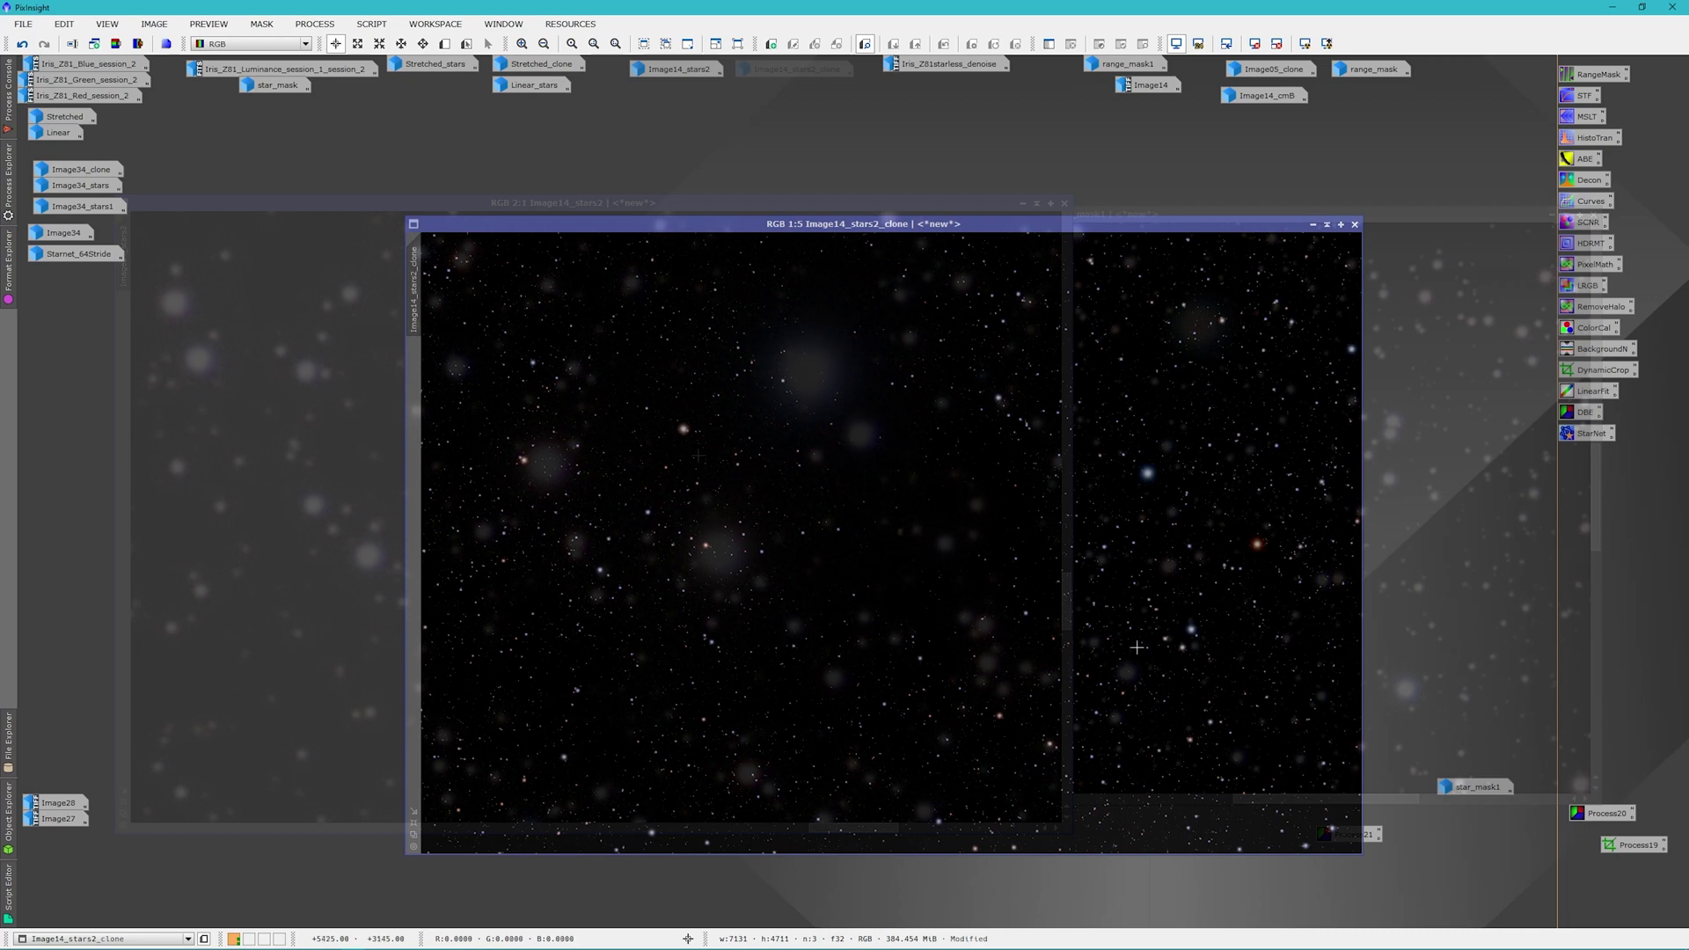
# Minimize Image14_stars2_clone, then restore the reduced-star Image27 (Iris lessstars.tif) and move it to open workspace
pyautogui.click(1313, 224)
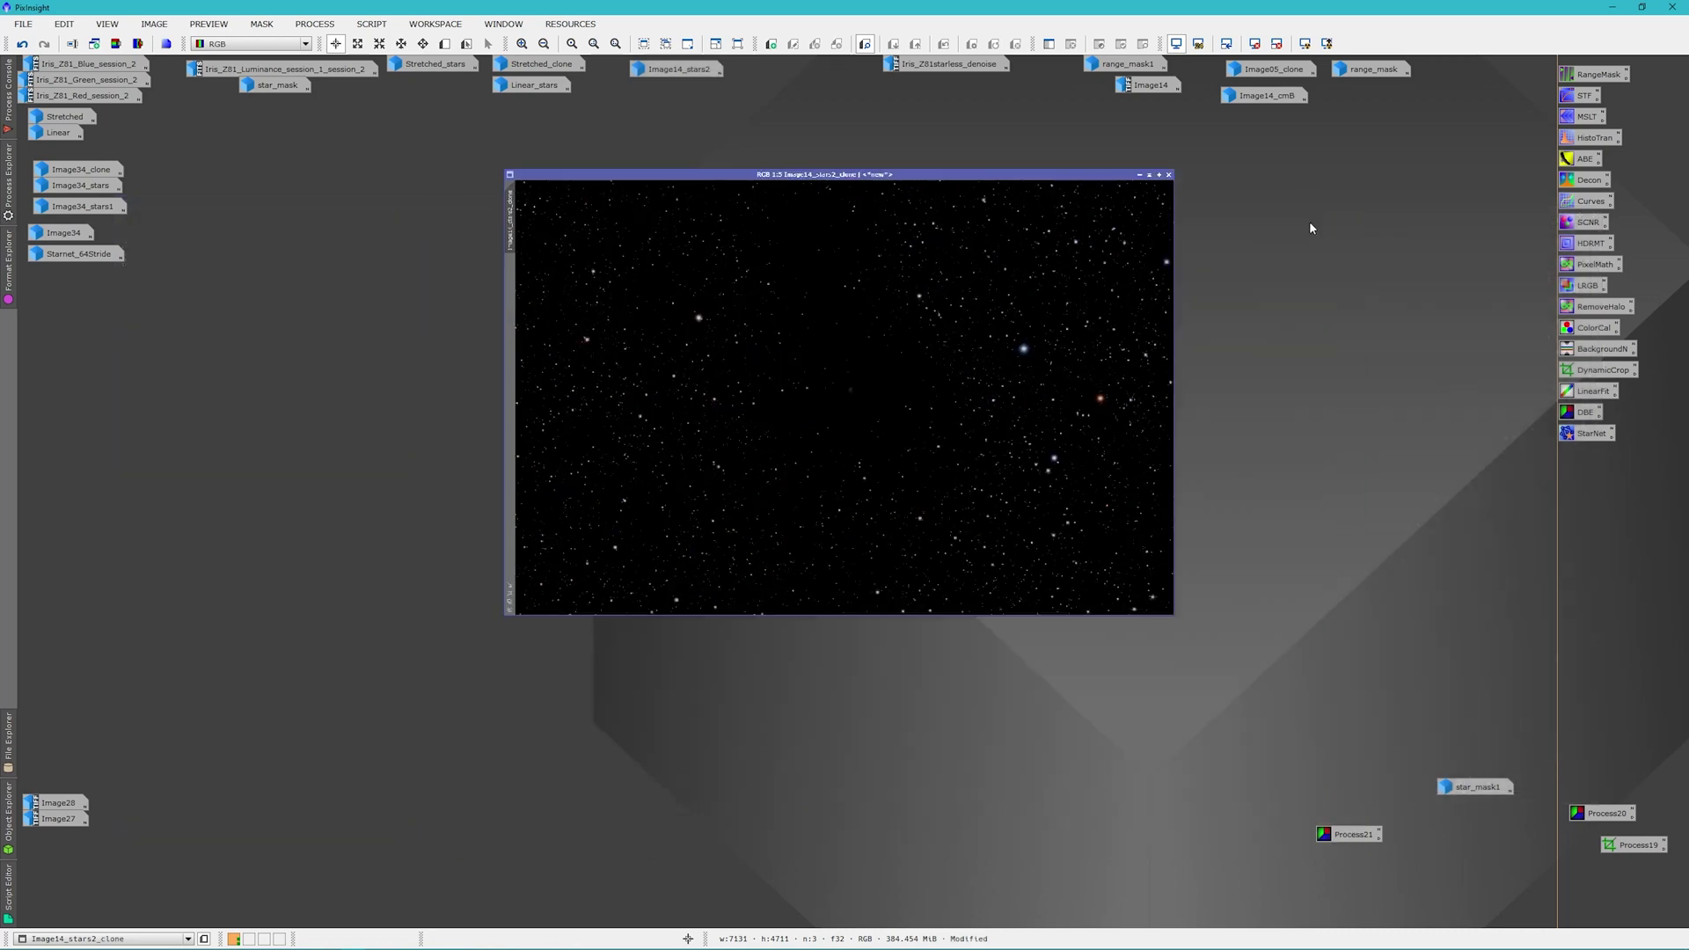
pyautogui.doubleClick(59, 822)
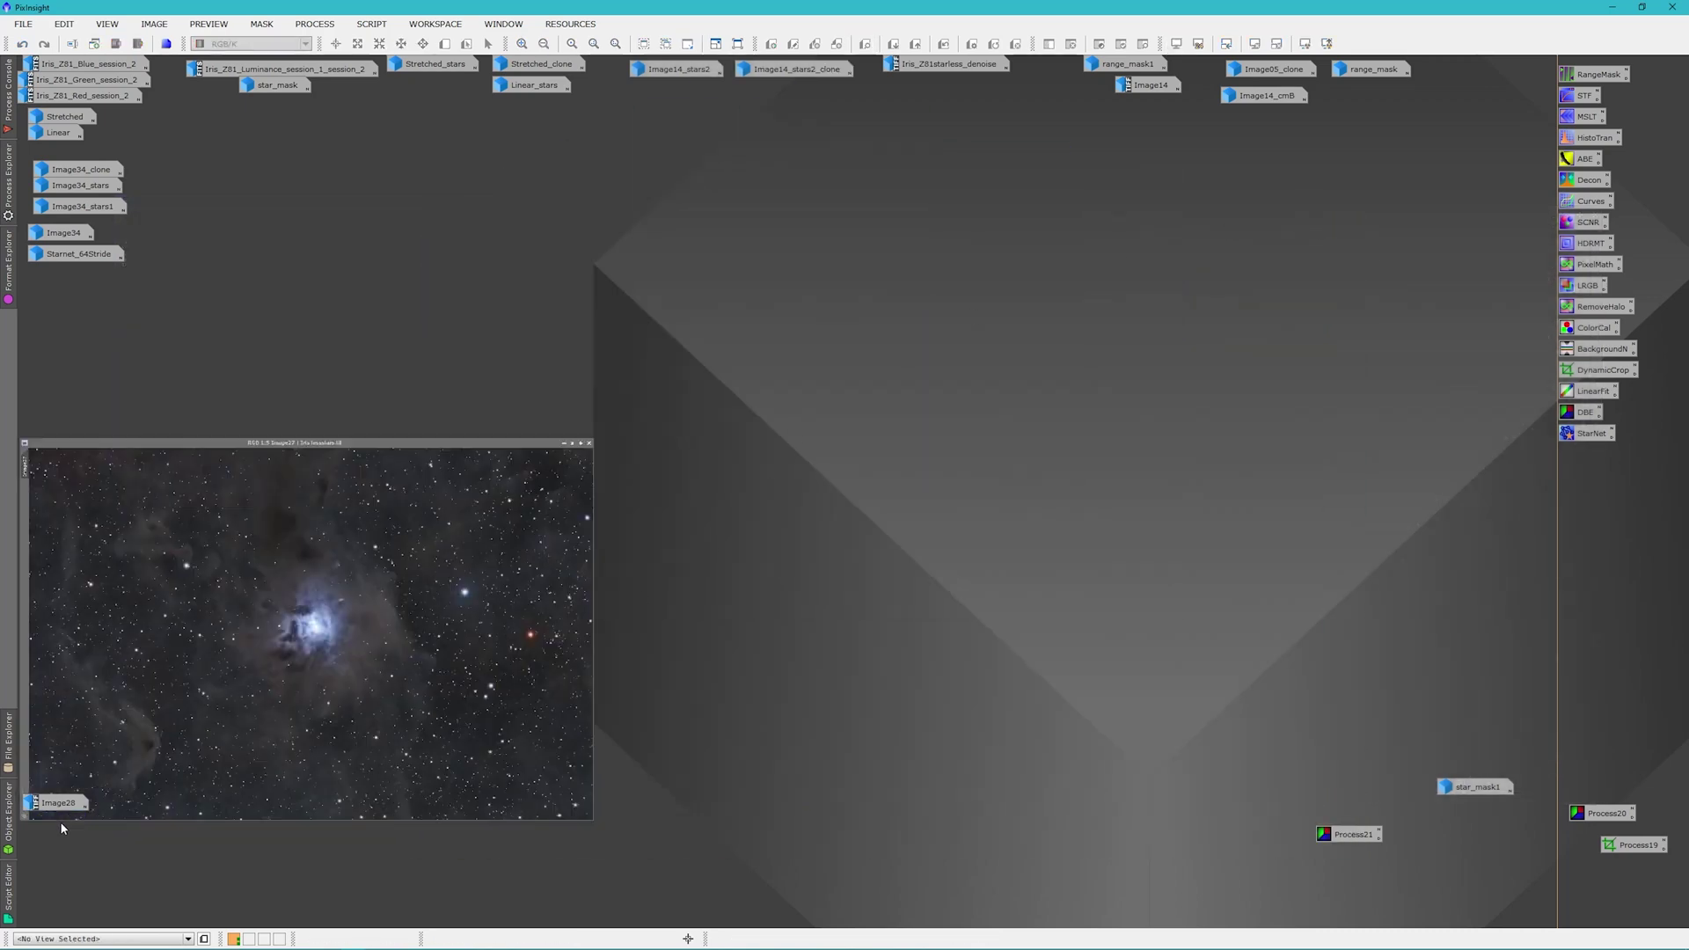
pyautogui.moveTo(563, 201); pyautogui.dragTo(713, 158)
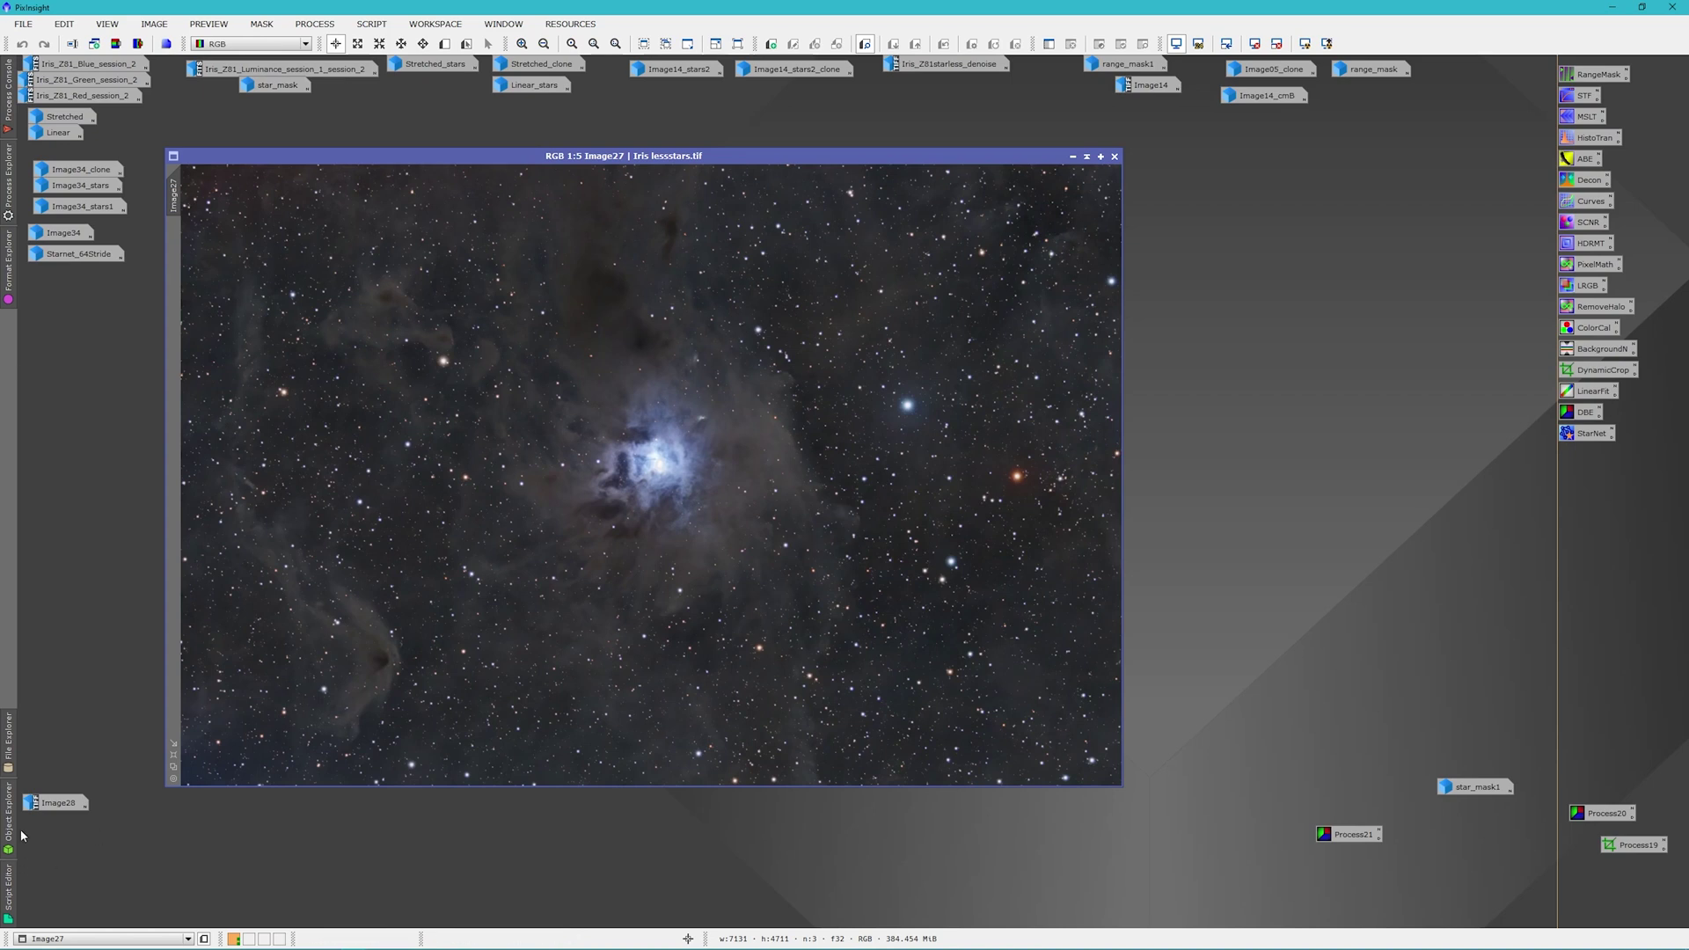
# Restore Image28 (Iris fullstars.tif), place it partly beside Image27, and bring Image27 forward with a slight offset
pyautogui.doubleClick(47, 804)
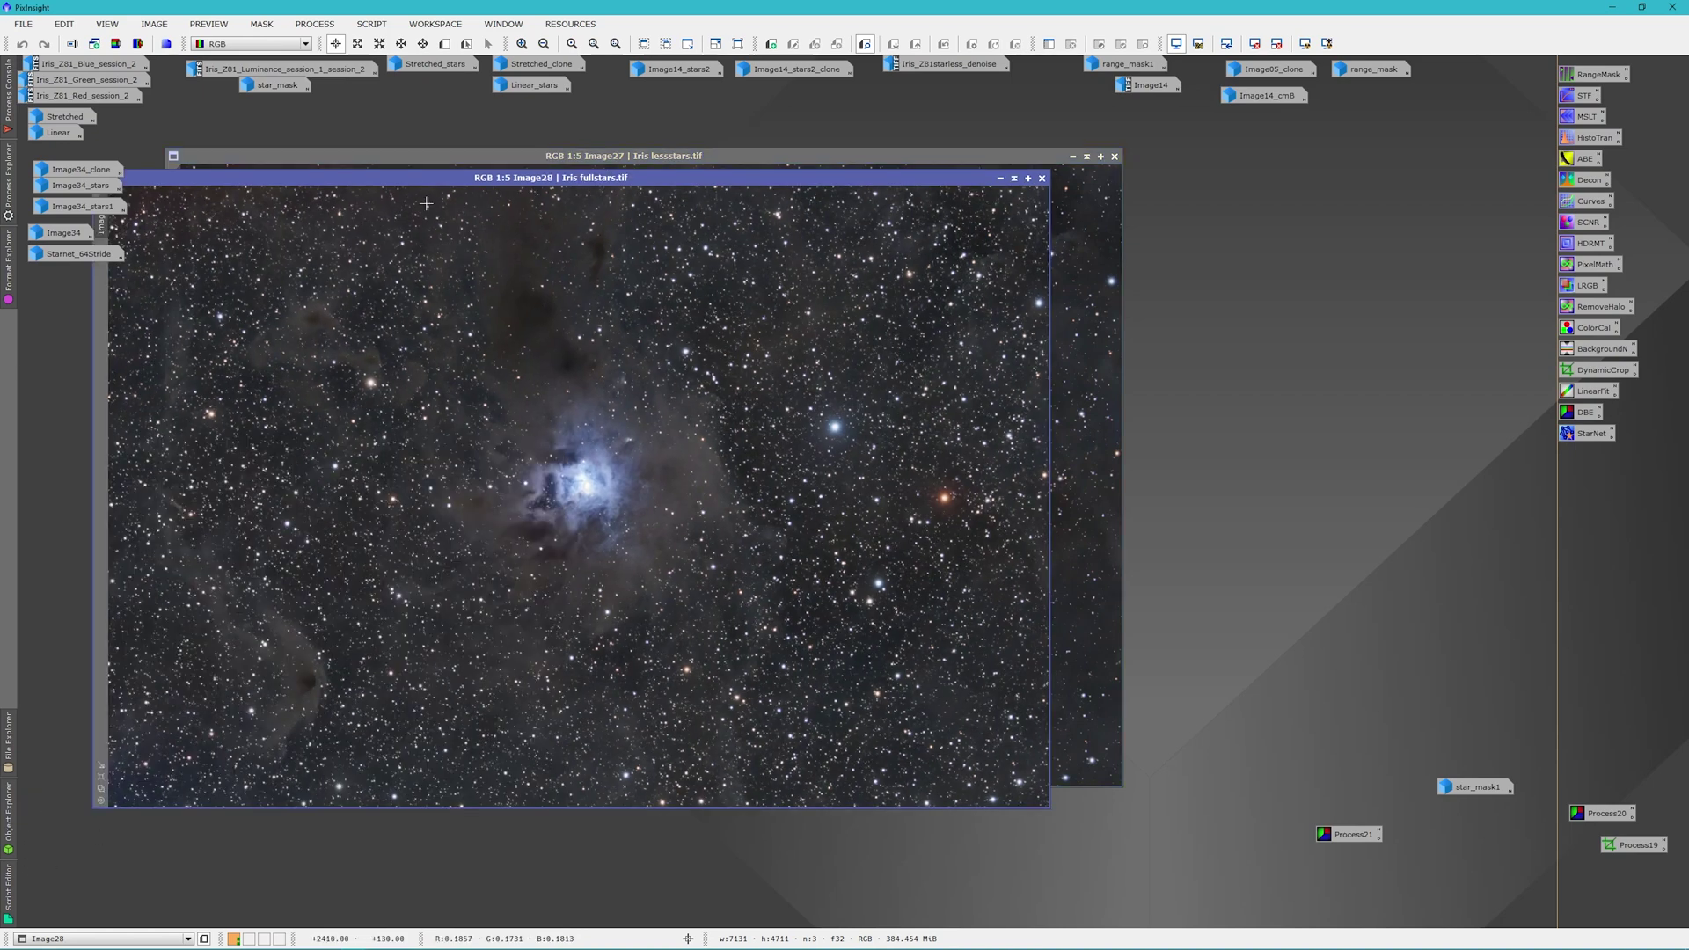
pyautogui.moveTo(413, 184); pyautogui.dragTo(910, 162)
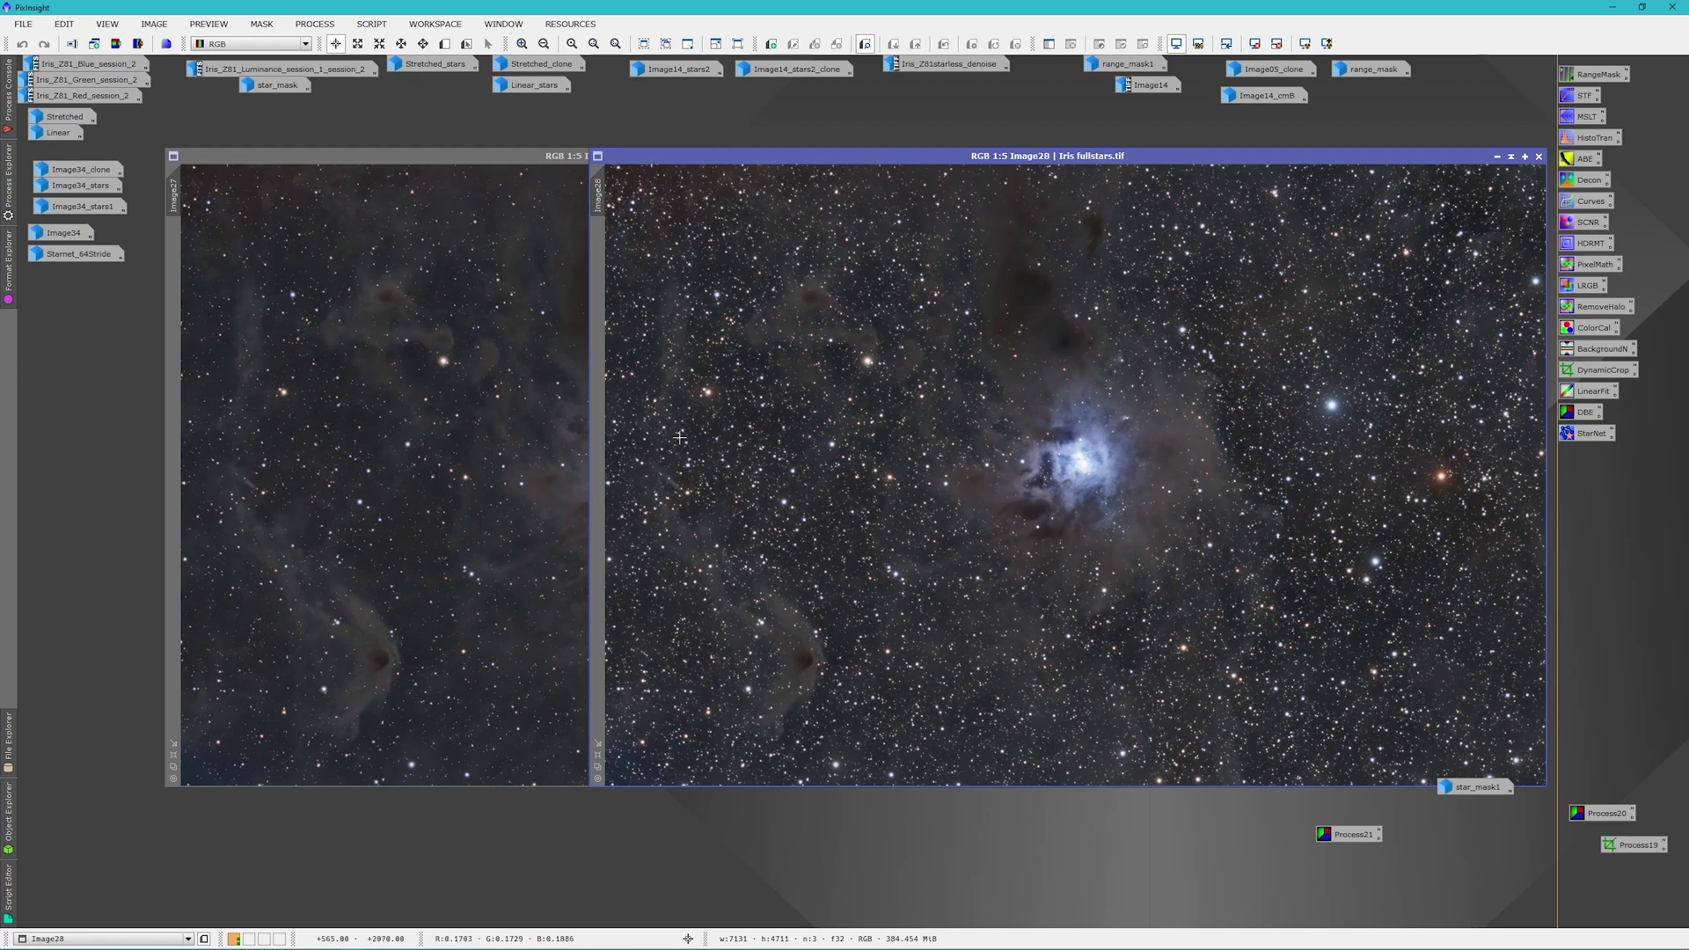
pyautogui.click(468, 167)
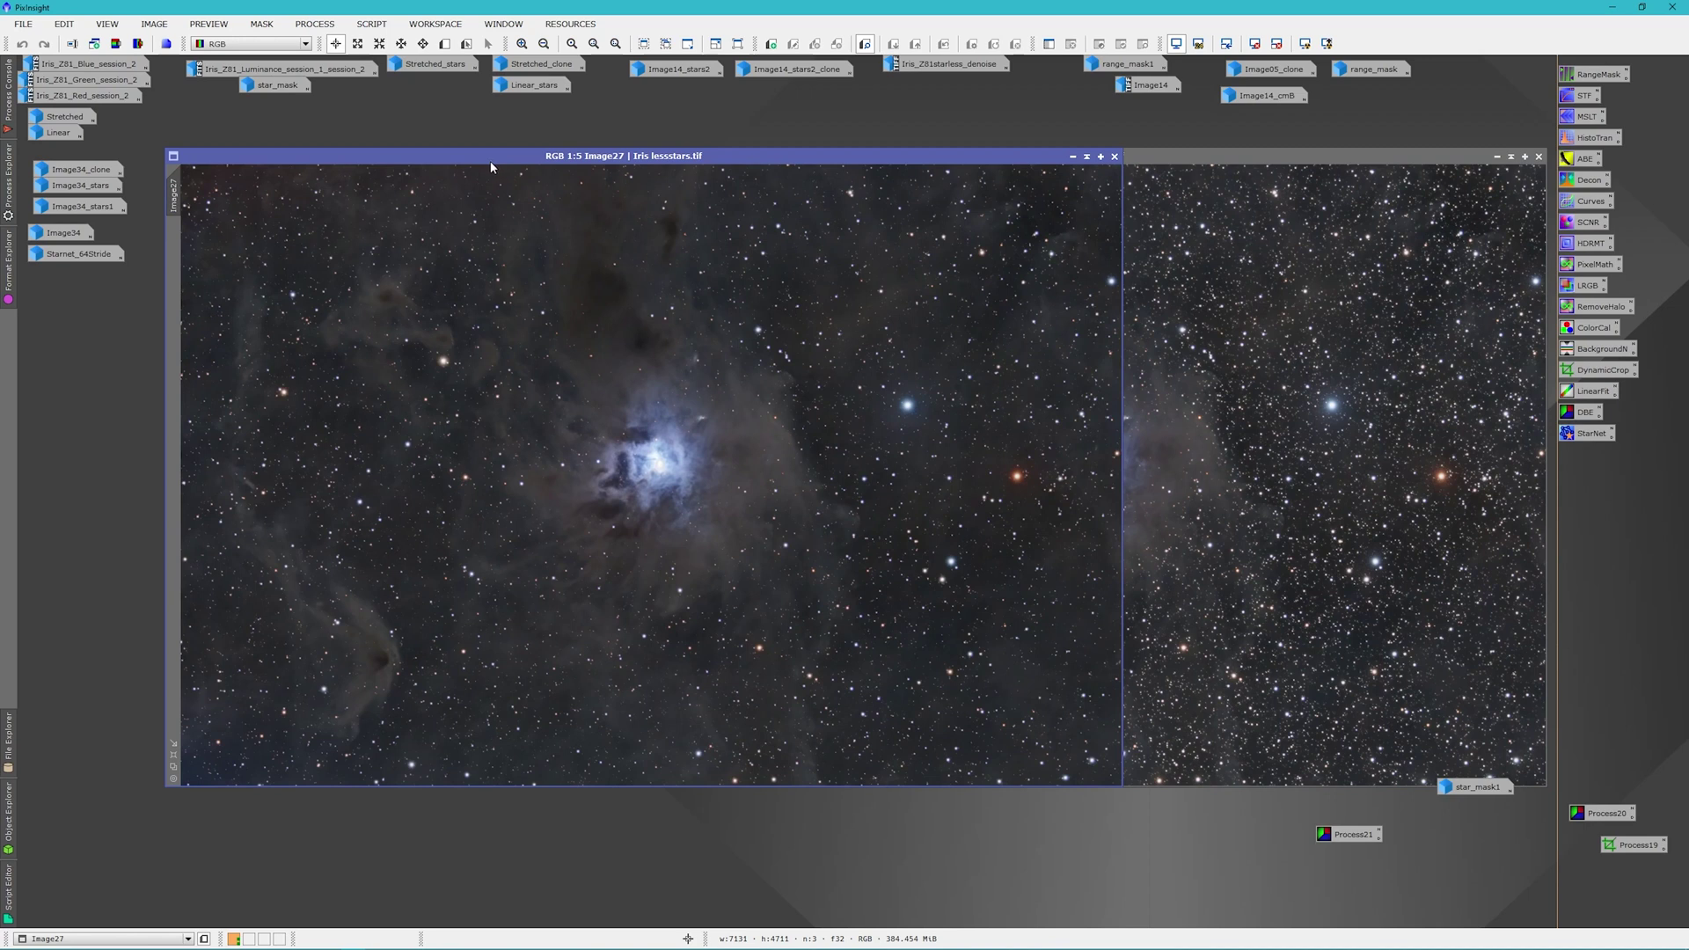
pyautogui.moveTo(491, 165); pyautogui.dragTo(455, 197)
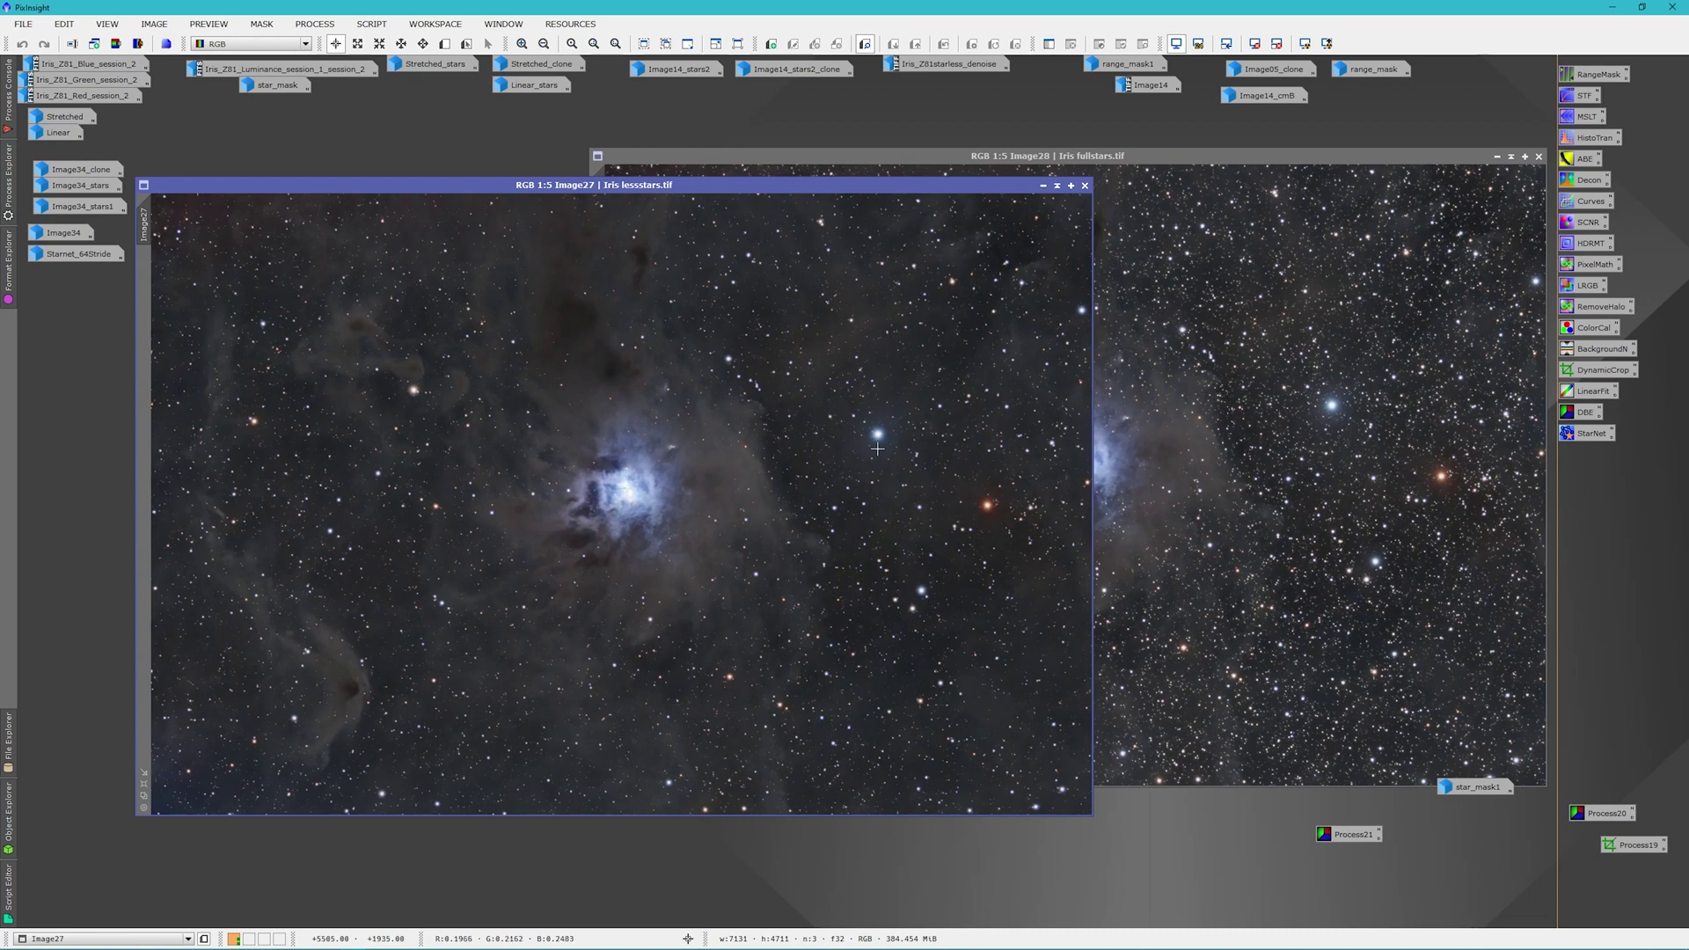
# Examine the nebula and surrounding bright stars in Image27 at 1:3, then return to the full 1:5 view
pyautogui.scroll(2, 886, 435)
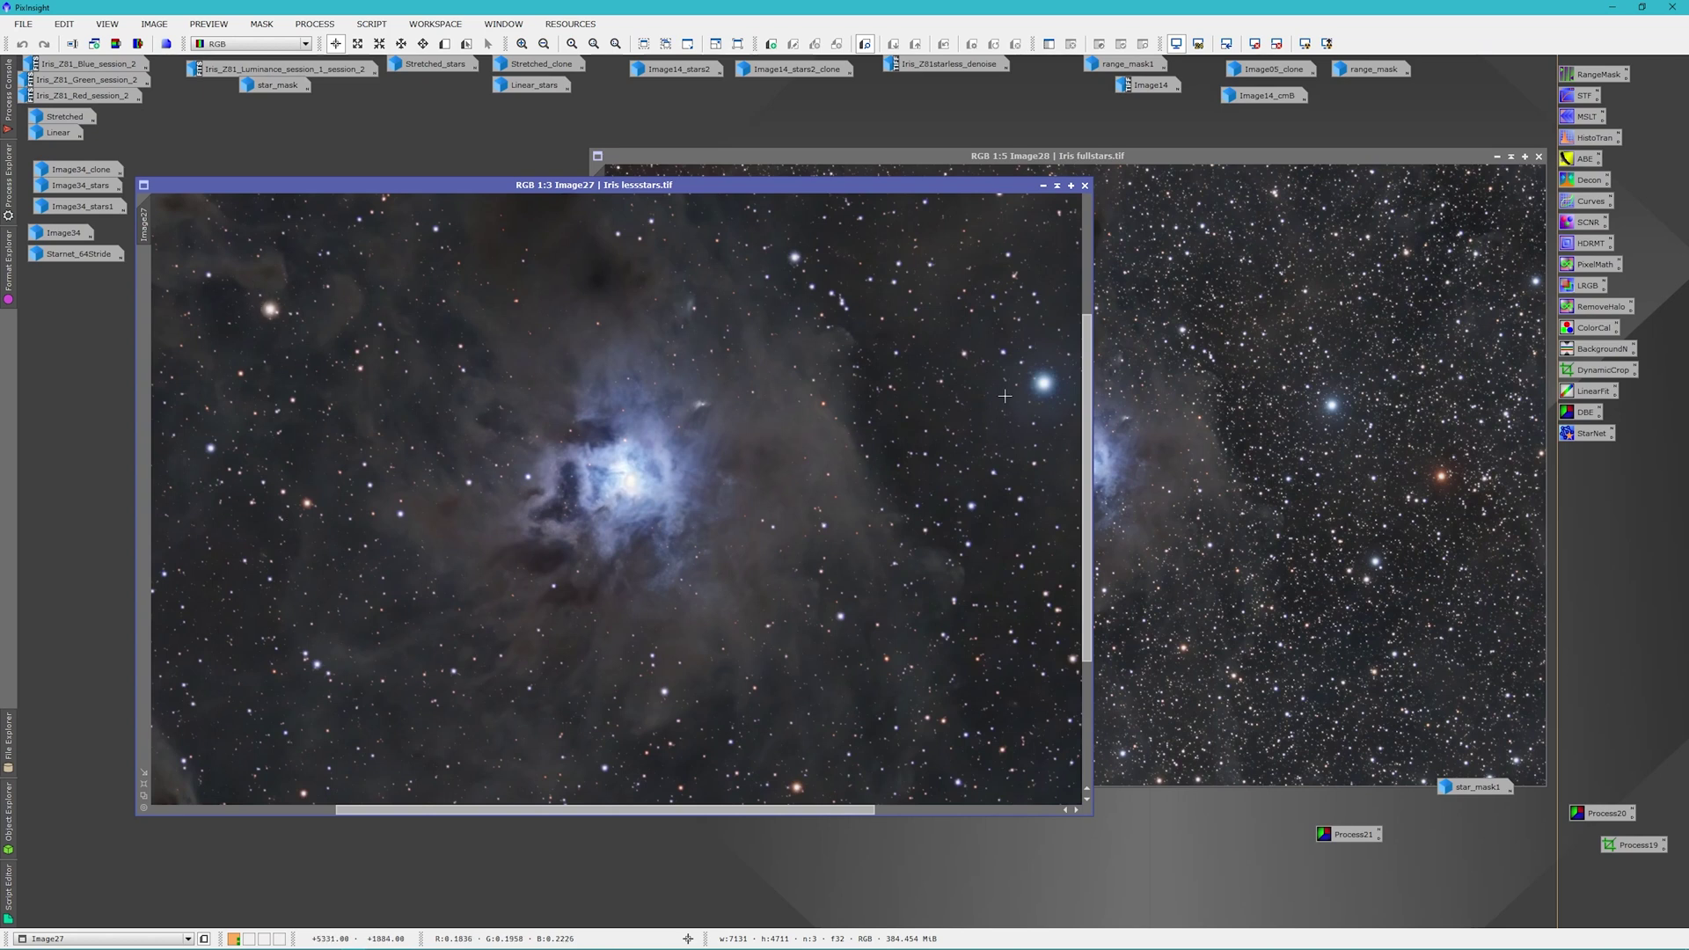
pyautogui.moveTo(816, 810); pyautogui.dragTo(947, 807)
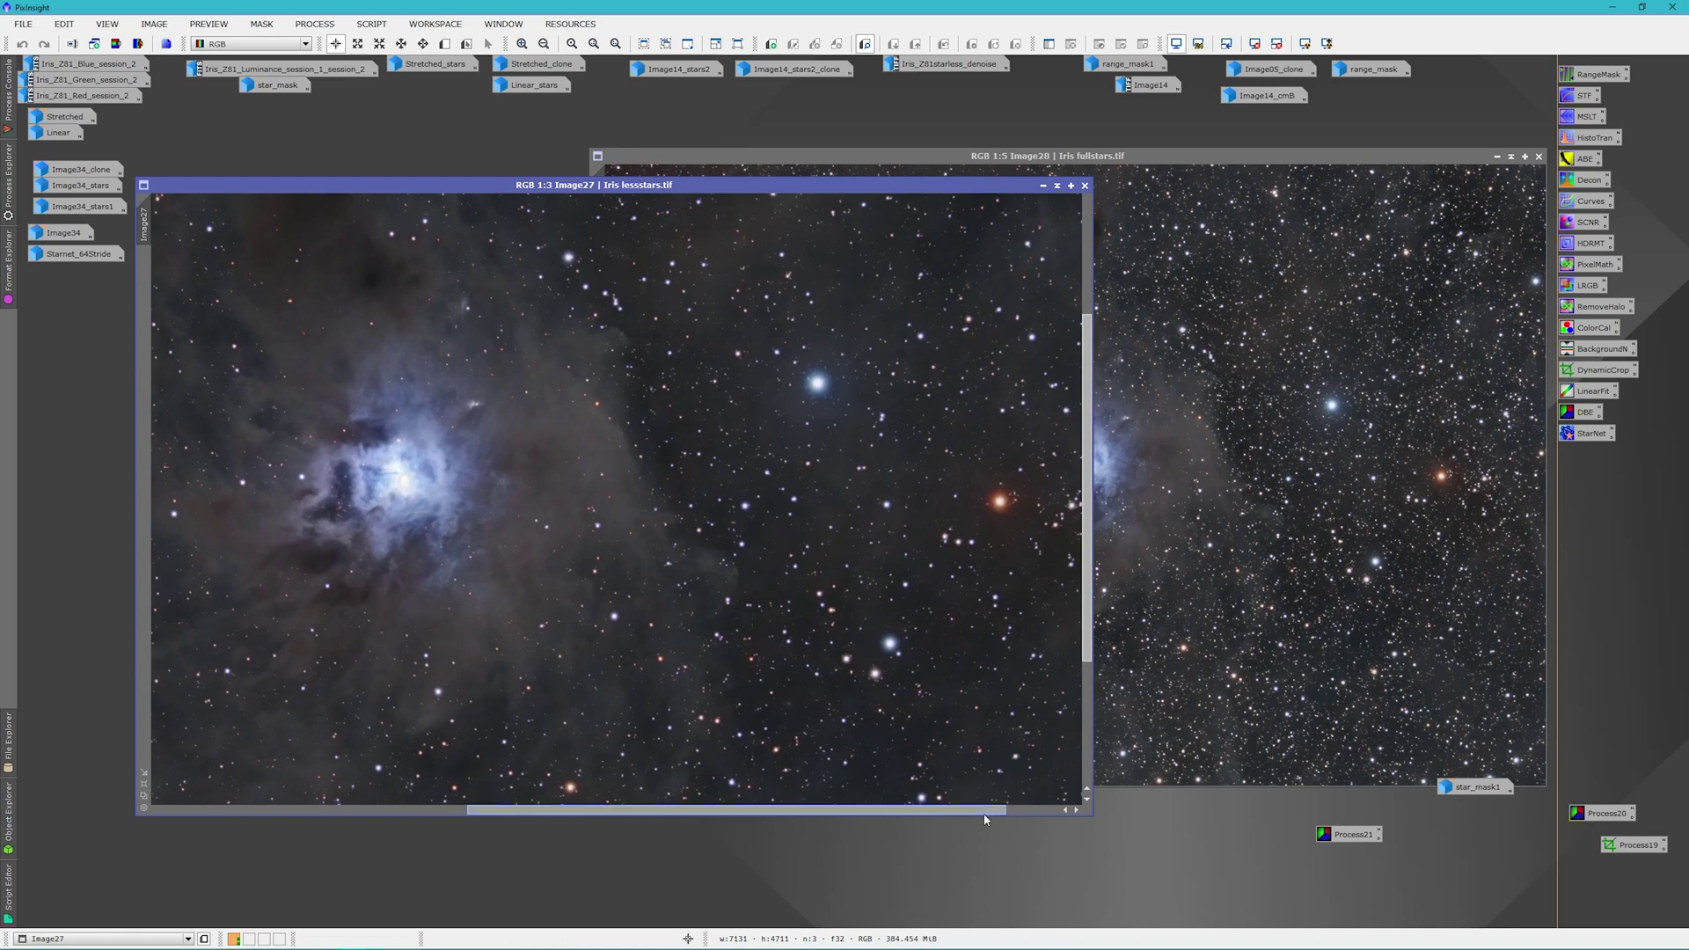
pyautogui.moveTo(986, 810); pyautogui.dragTo(897, 809)
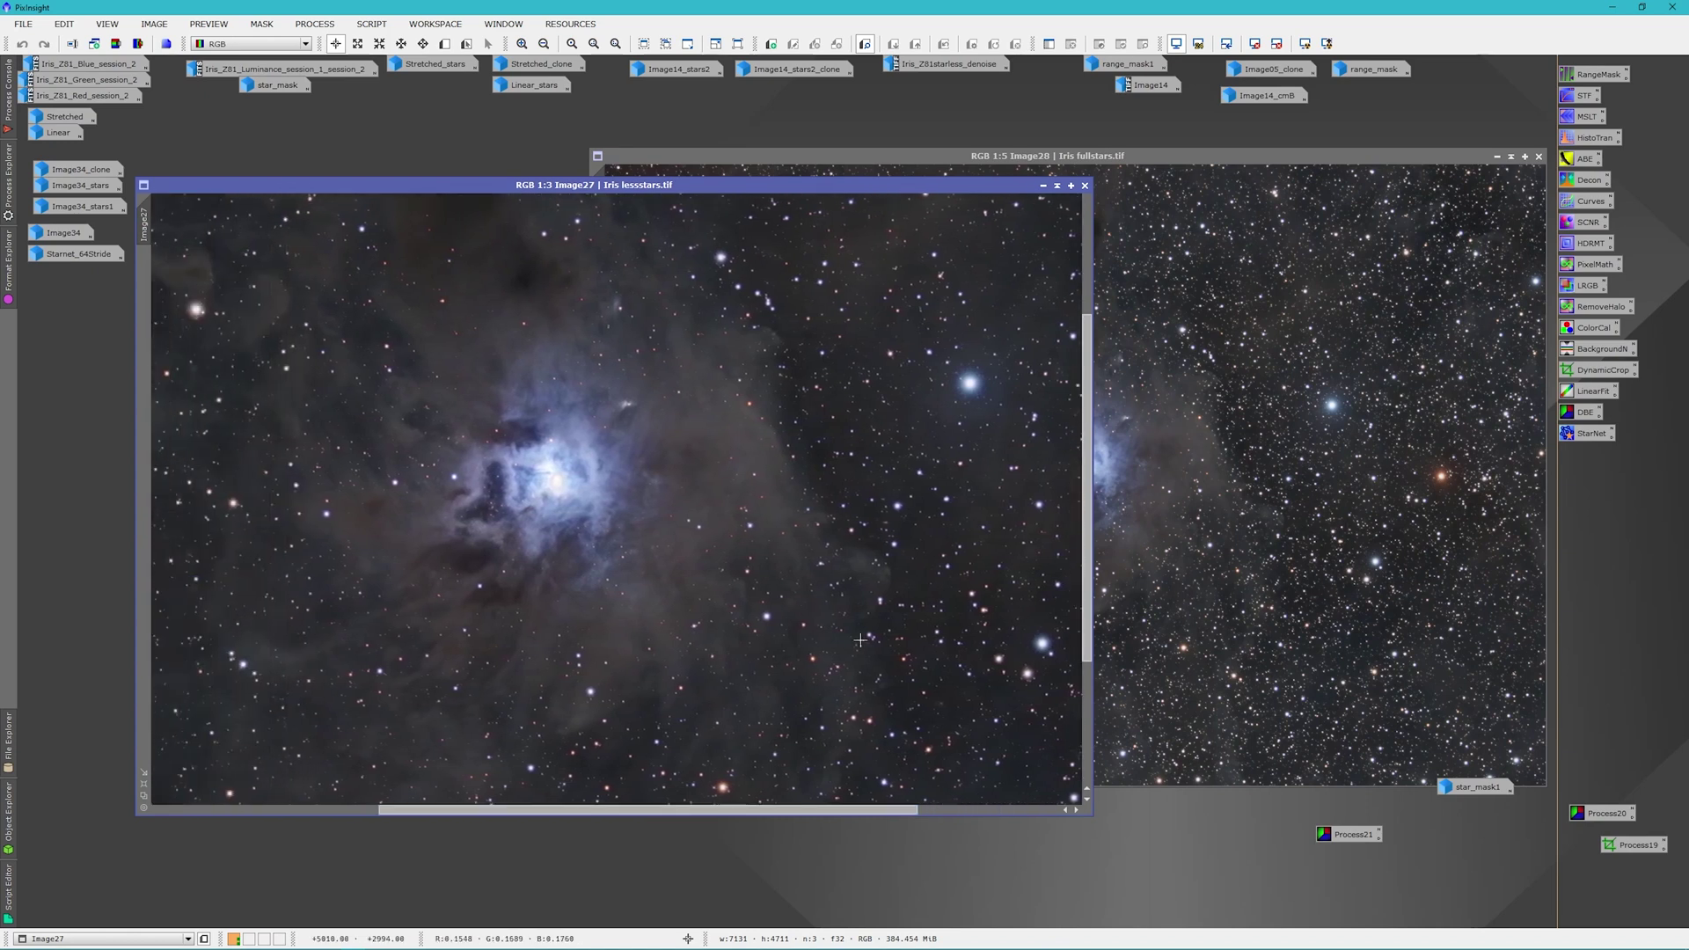
pyautogui.scroll(-2, 846, 562)
# Bring Image28 forward and move it farther off Image27, then switch back to Image27 to compare their star density
pyautogui.click(1126, 209)
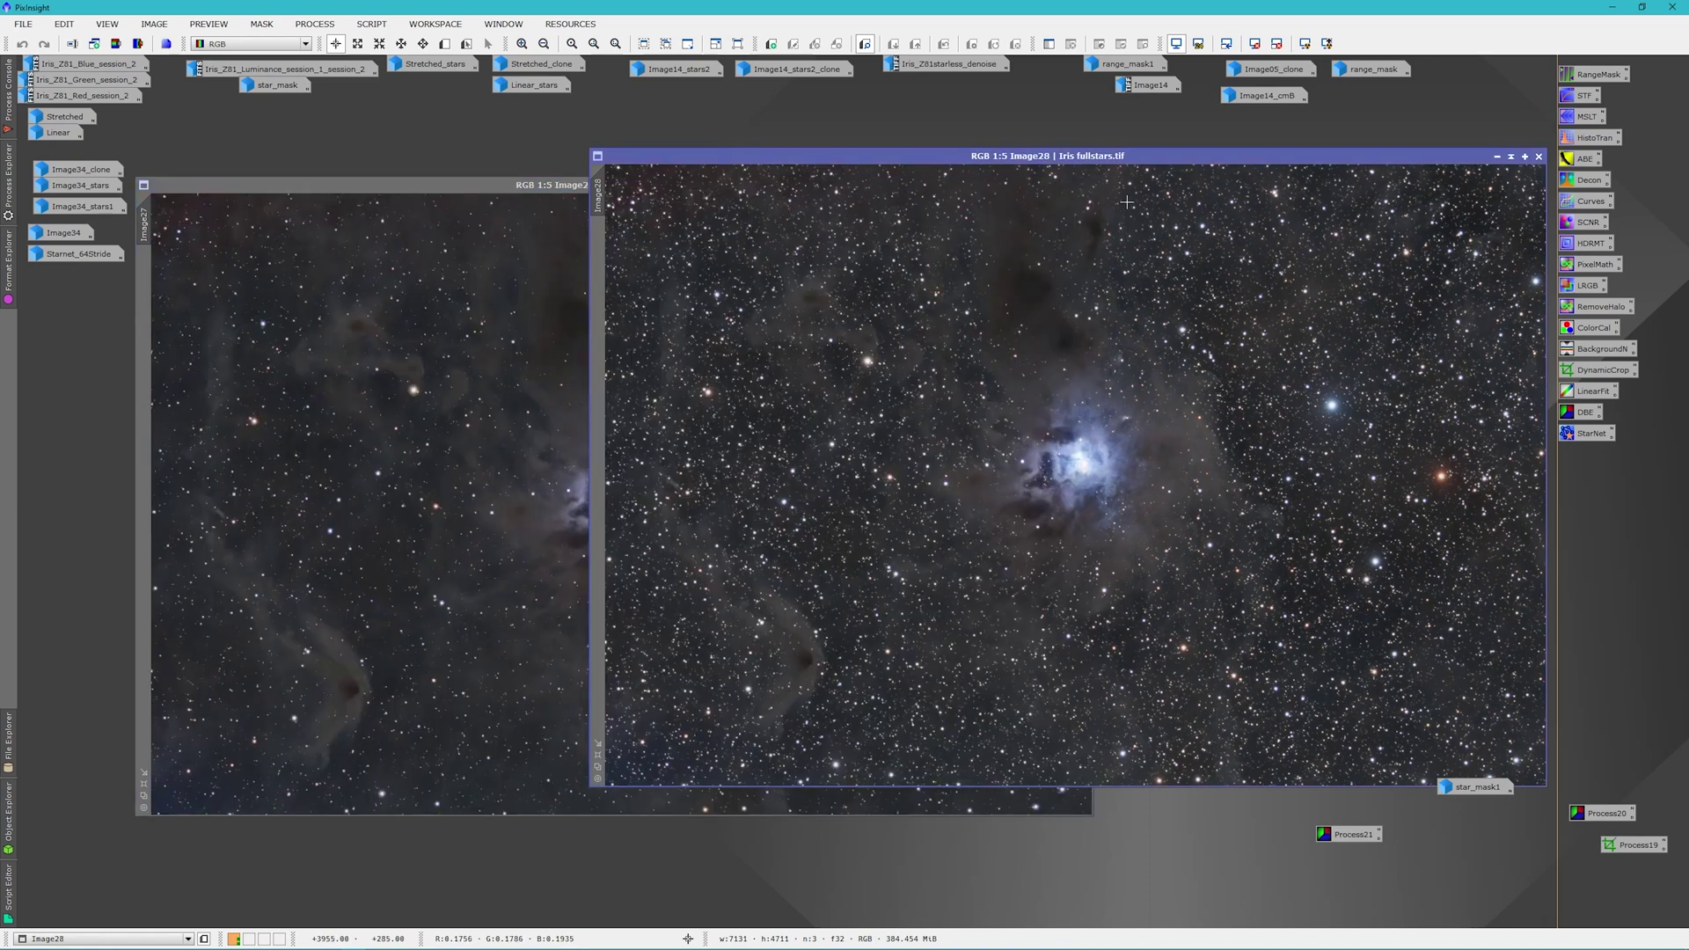
pyautogui.moveTo(1149, 162); pyautogui.dragTo(1225, 199)
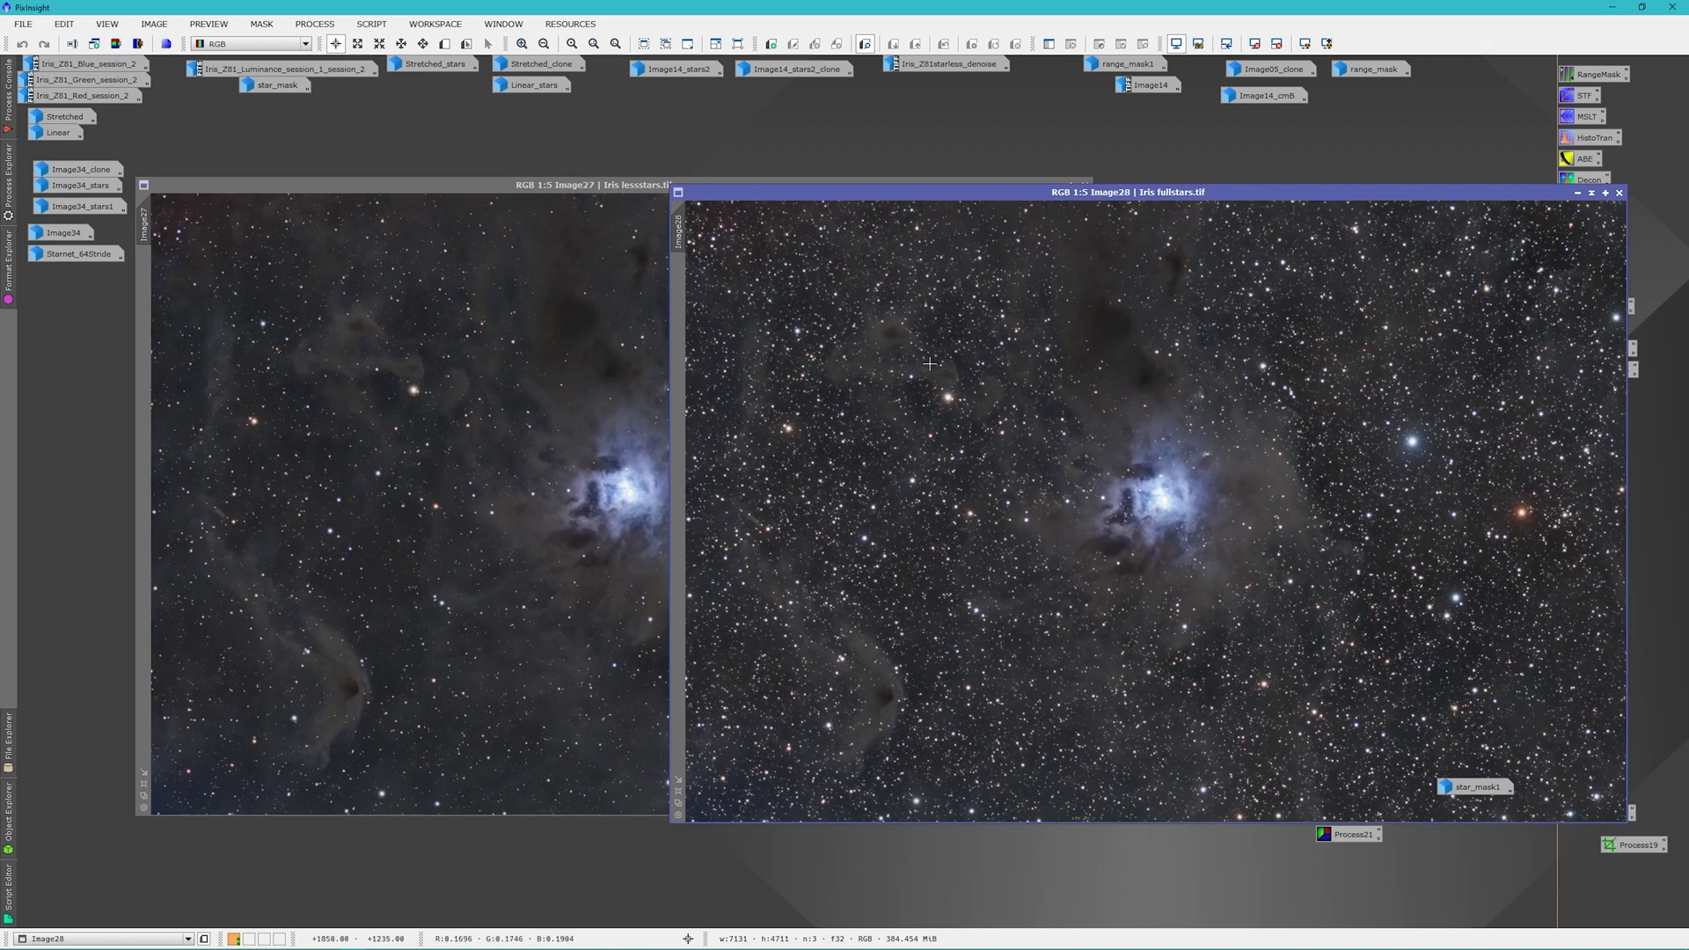
pyautogui.click(497, 190)
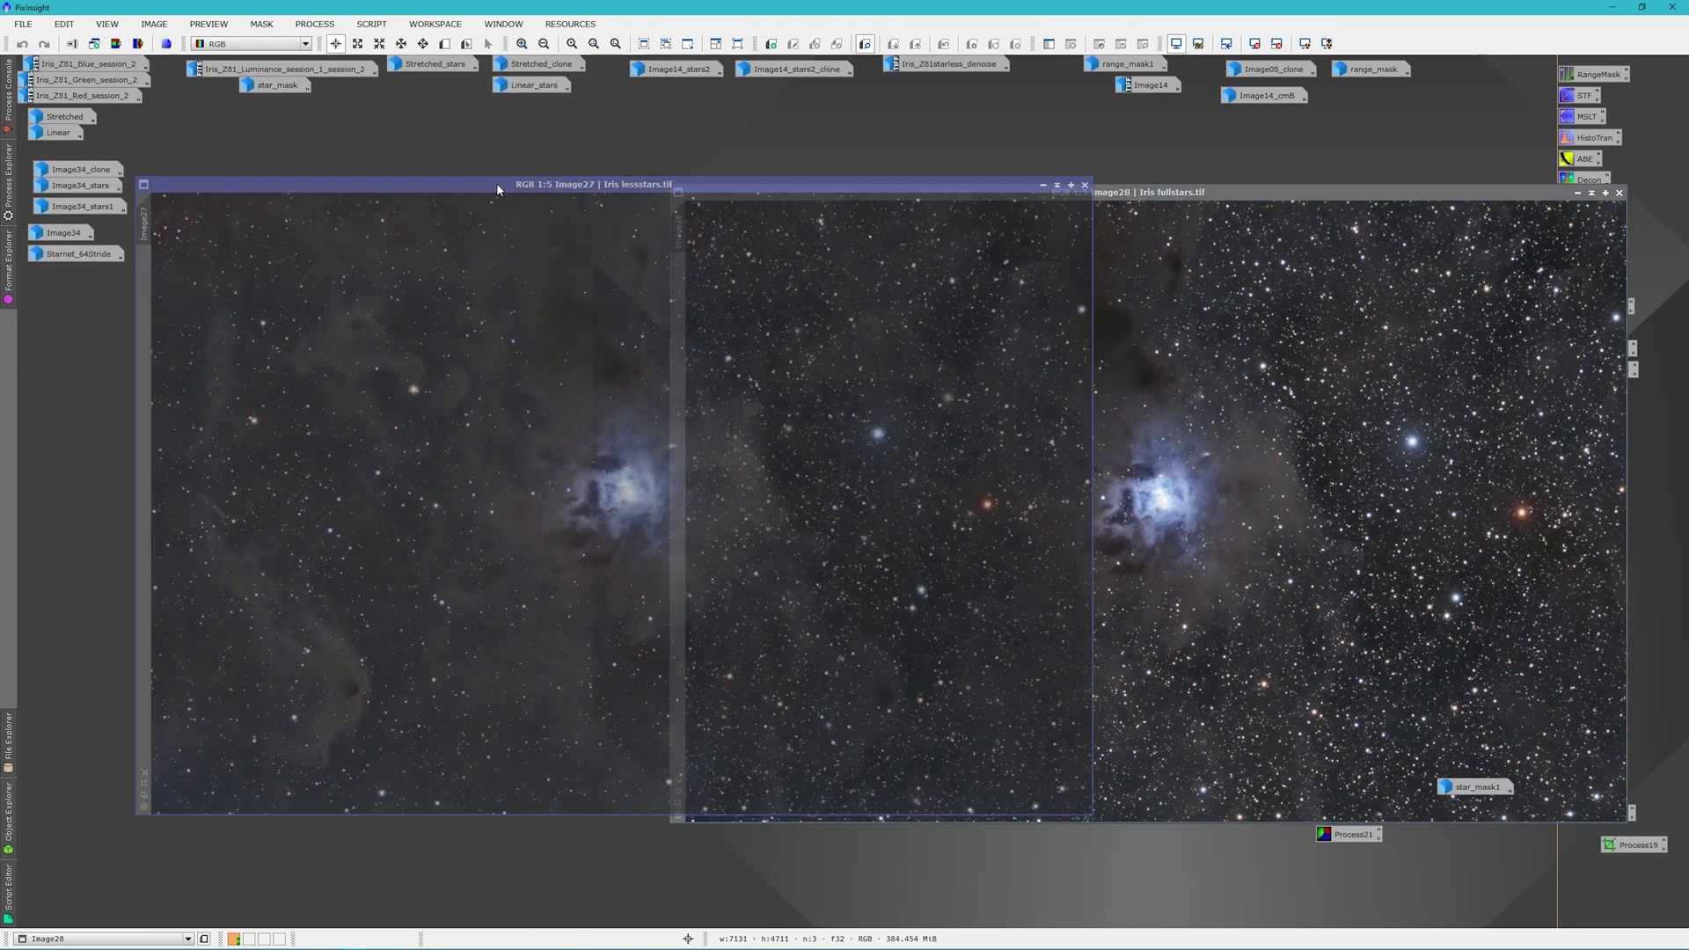